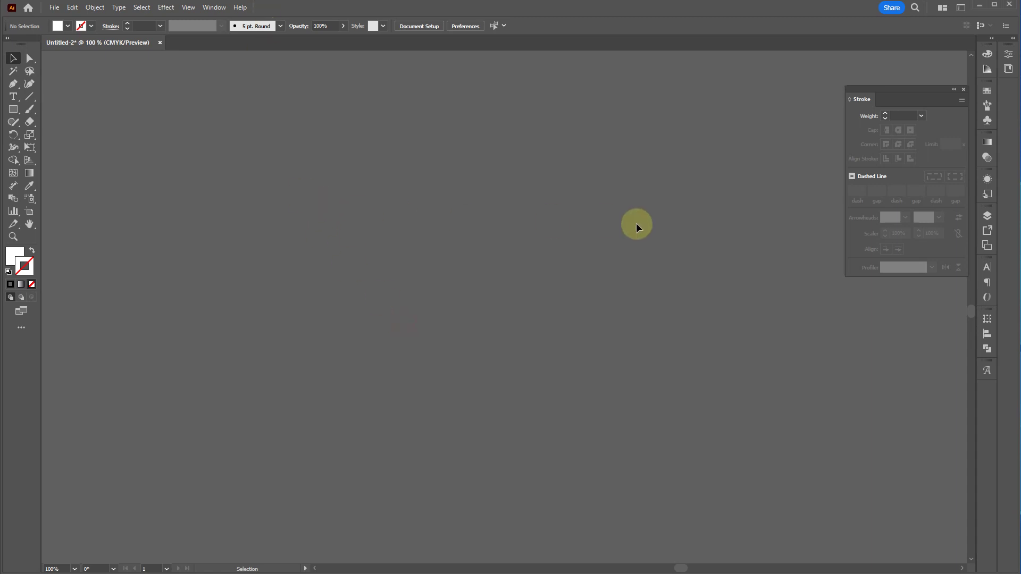
Scroll through the sample logos to review the BEAUTY Time, sphere, phoenix and RENEGADE designs
{"action": "scroll", "coordinate": [637, 226], "scroll_direction": "down", "scroll_amount": 5}
{"action": "scroll", "coordinate": [406, 132], "scroll_direction": "up", "scroll_amount": 4}
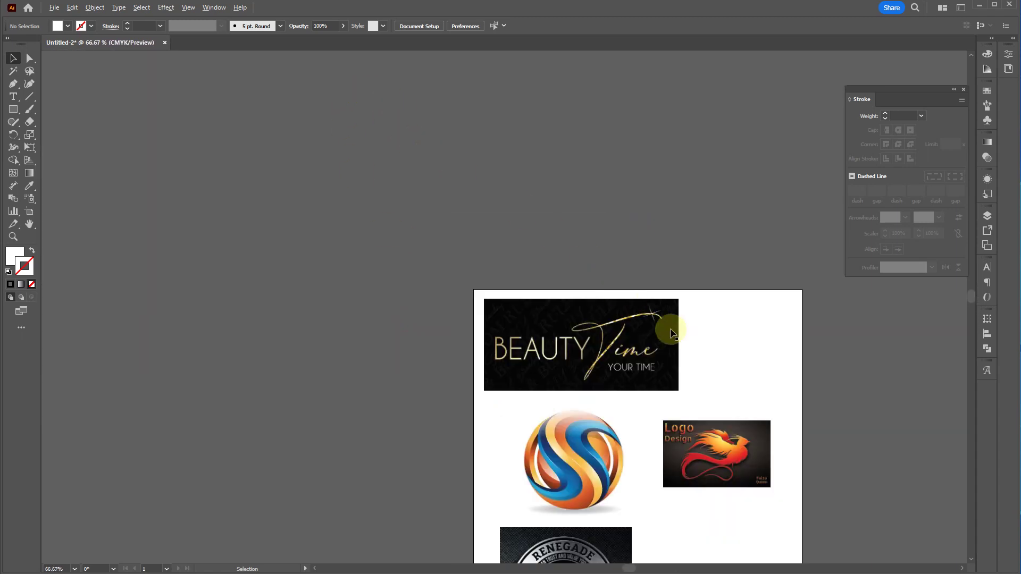
{"action": "scroll", "coordinate": [707, 363], "scroll_direction": "down", "scroll_amount": 4}
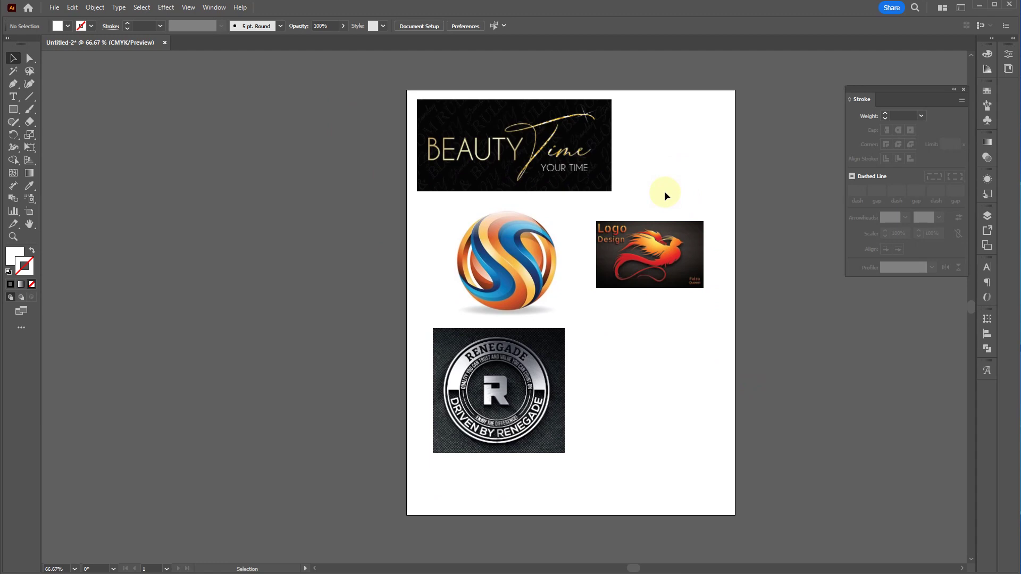
{"action": "scroll", "coordinate": [633, 86], "scroll_direction": "up", "scroll_amount": 2}
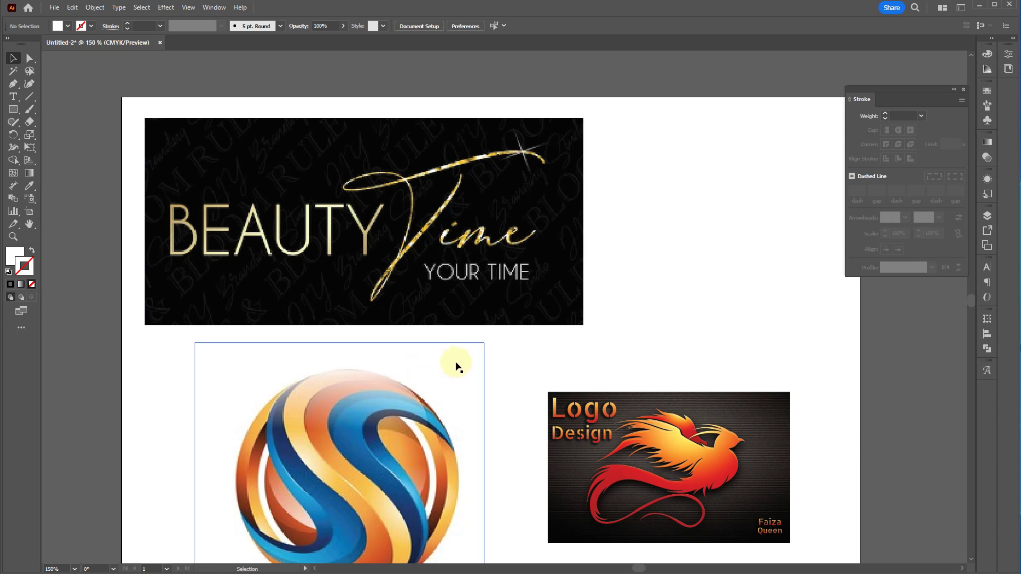
{"action": "scroll", "coordinate": [668, 244], "scroll_direction": "down", "scroll_amount": 2}
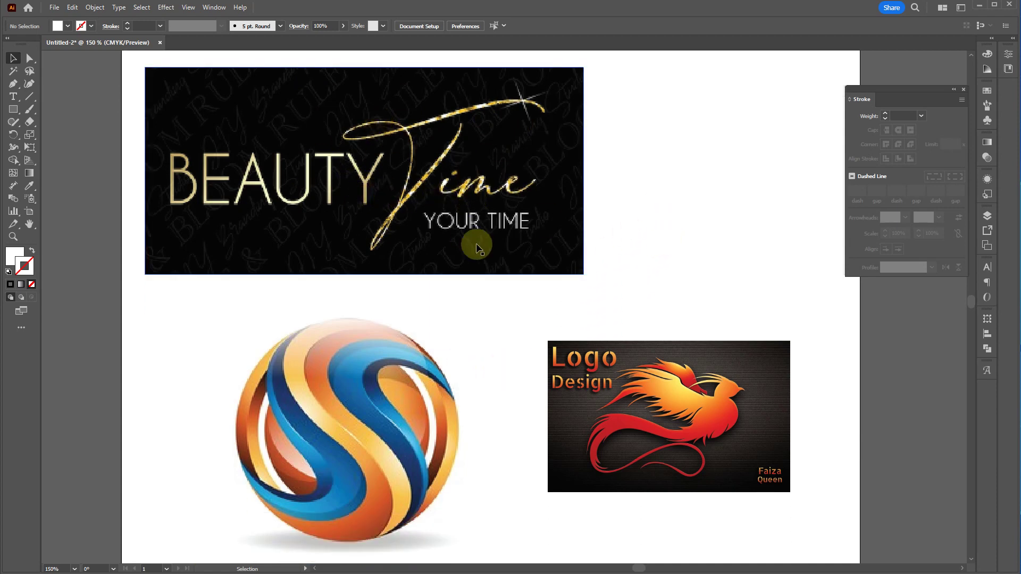
{"action": "scroll", "coordinate": [474, 255], "scroll_direction": "down", "scroll_amount": 3}
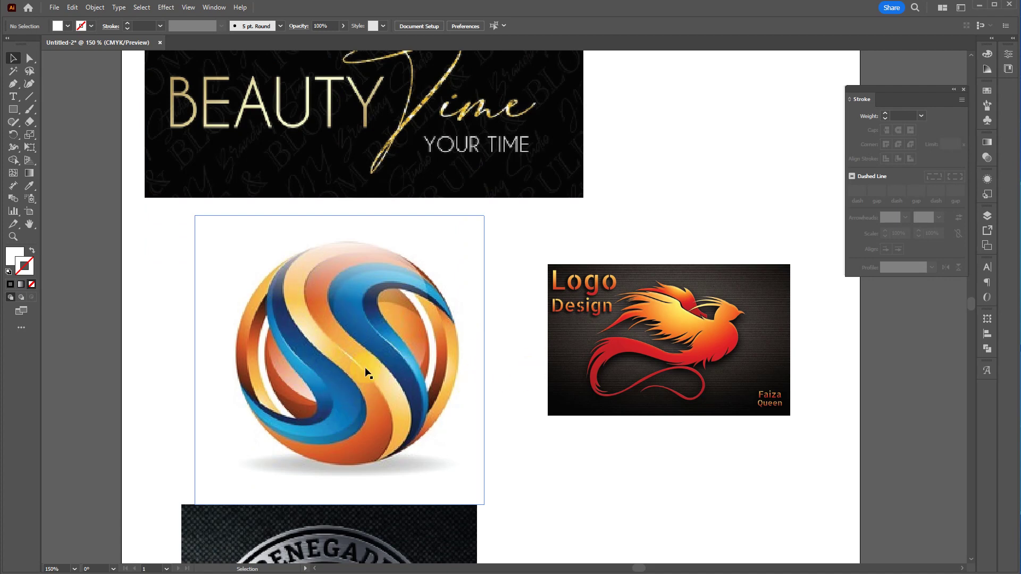
{"action": "scroll", "coordinate": [692, 346], "scroll_direction": "up", "scroll_amount": 2, "text": "alt"}
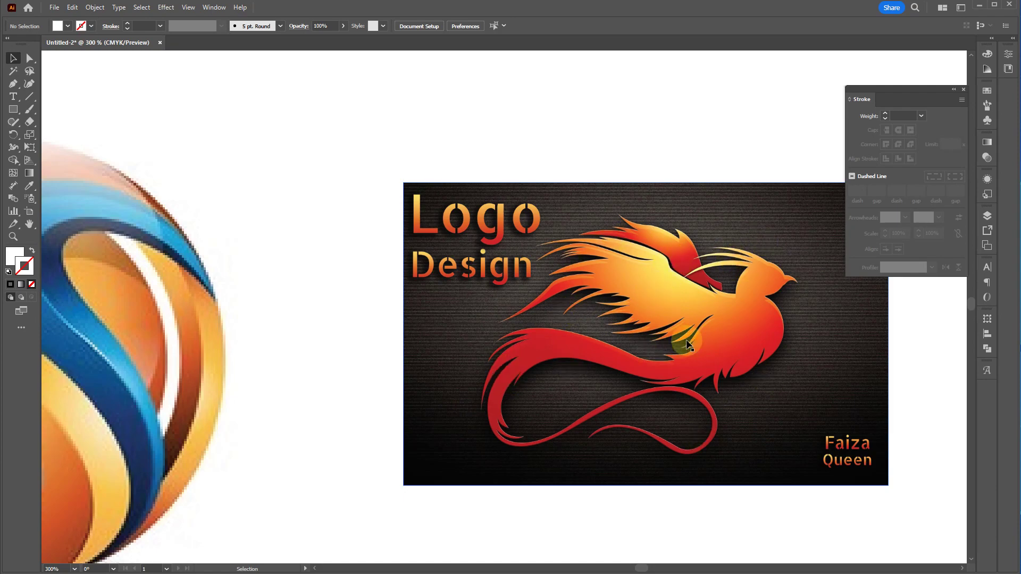
{"action": "scroll", "coordinate": [659, 343], "scroll_direction": "down", "scroll_amount": 4, "text": "alt"}
{"action": "scroll", "coordinate": [528, 478], "scroll_direction": "up", "scroll_amount": 3, "text": "alt"}
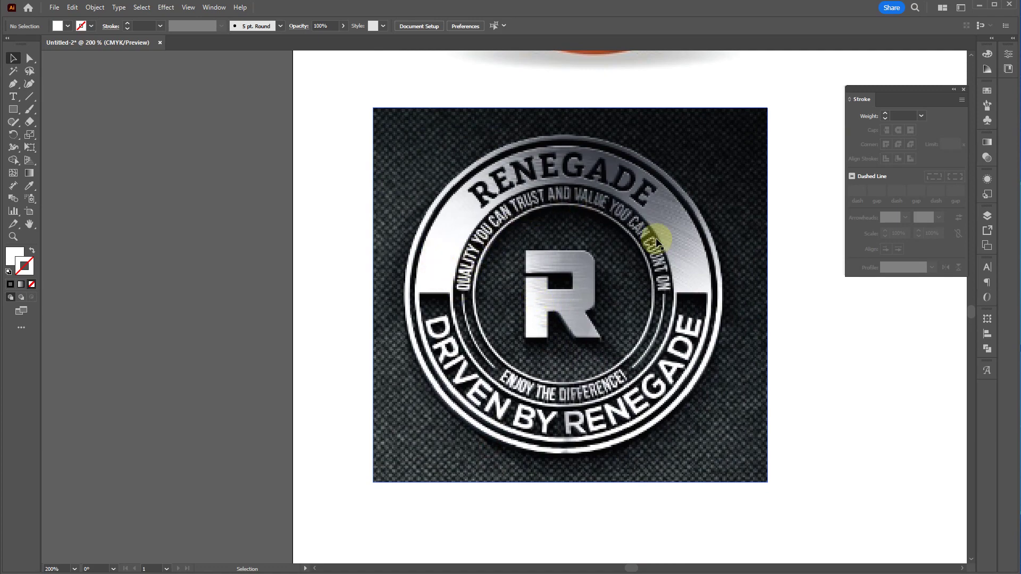
{"action": "scroll", "coordinate": [418, 314], "scroll_direction": "down", "scroll_amount": 4, "text": "alt"}
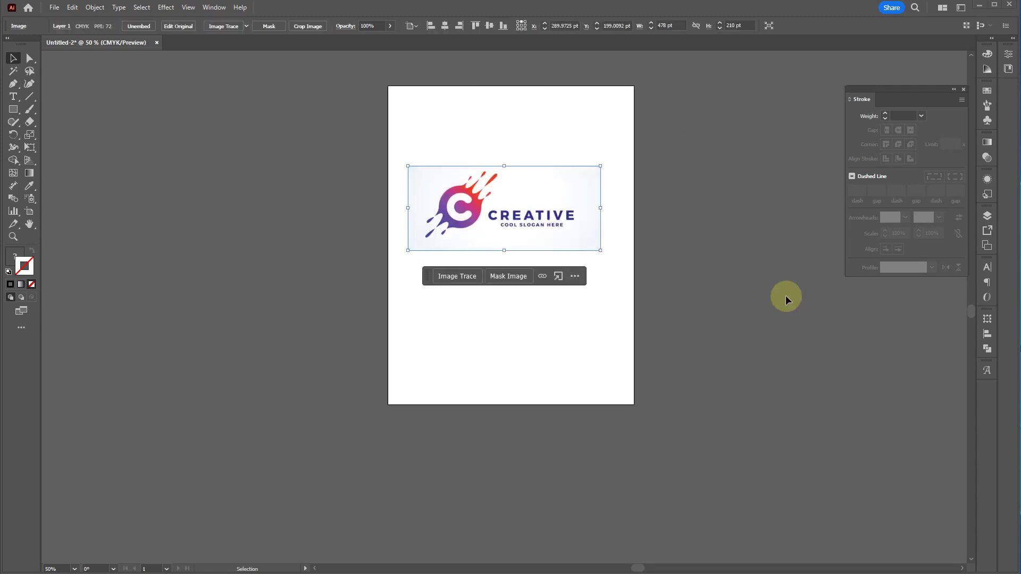
Deselect the logo image, briefly try the Ellipse tool, then return to the Selection tool
{"action": "left_click", "coordinate": [786, 295]}
{"action": "scroll", "coordinate": [582, 226], "scroll_direction": "up", "scroll_amount": 4, "text": "alt"}
{"action": "scroll", "coordinate": [562, 236], "scroll_direction": "down", "scroll_amount": 2, "text": "alt"}
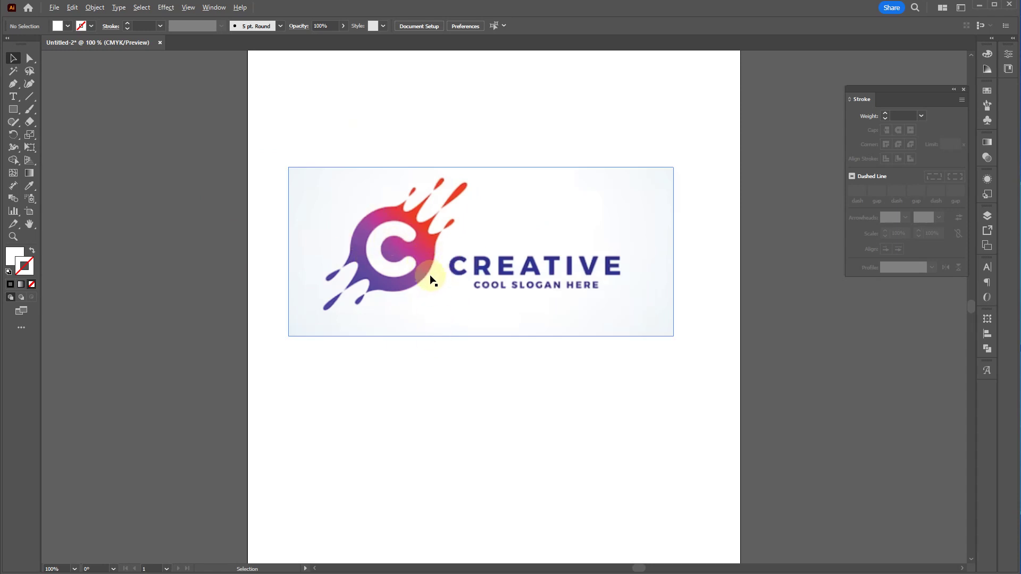
{"action": "scroll", "coordinate": [371, 221], "scroll_direction": "up", "scroll_amount": 3, "text": "alt"}
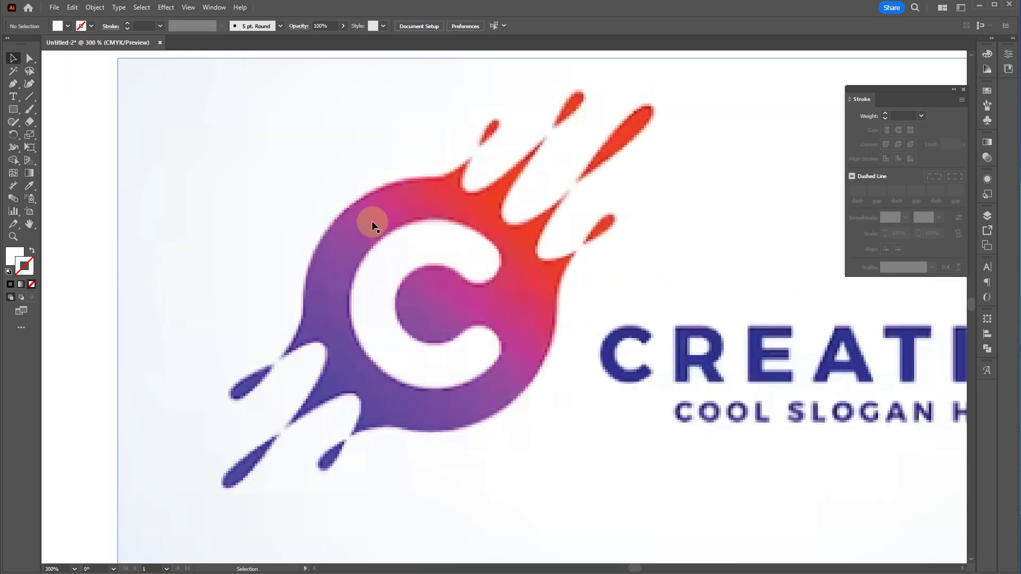
{"action": "scroll", "coordinate": [372, 221], "scroll_direction": "down", "scroll_amount": 2, "text": "alt"}
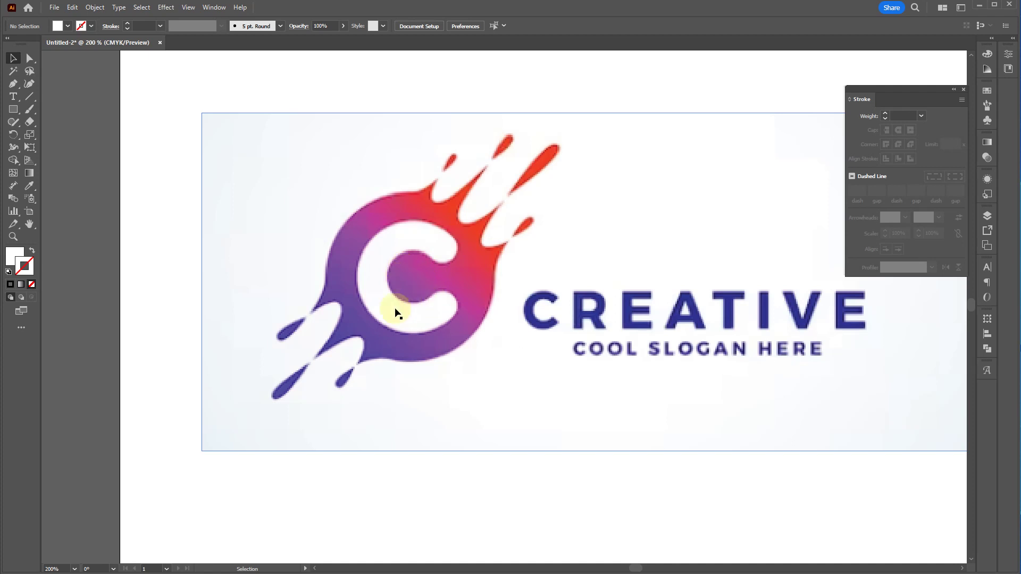
{"action": "key", "text": "l"}
{"action": "left_click_drag", "start_coordinate": [411, 280], "coordinate": [411, 280]}
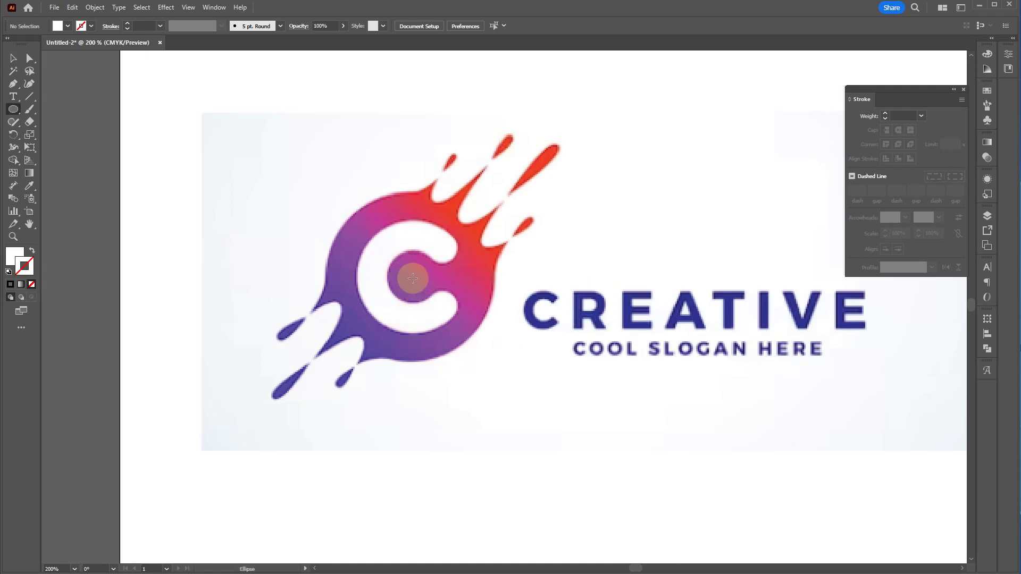
{"action": "key", "text": "v"}
Lock the CREATIVE logo image in place with Object > Lock > Selection
{"action": "left_click", "coordinate": [525, 403]}
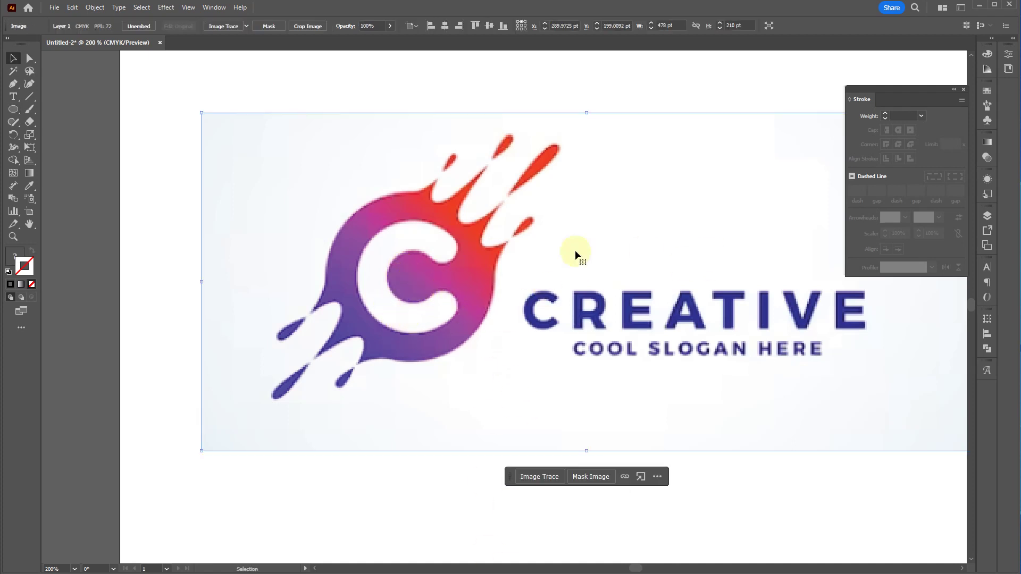
{"action": "left_click", "coordinate": [95, 7]}
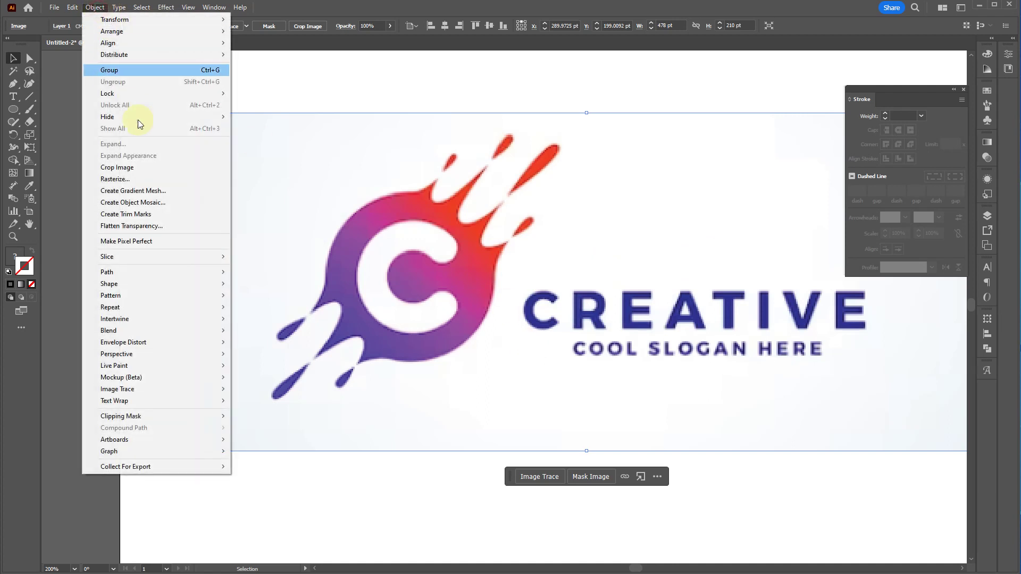
{"action": "mouse_move", "coordinate": [132, 95]}
{"action": "left_click", "coordinate": [301, 92]}
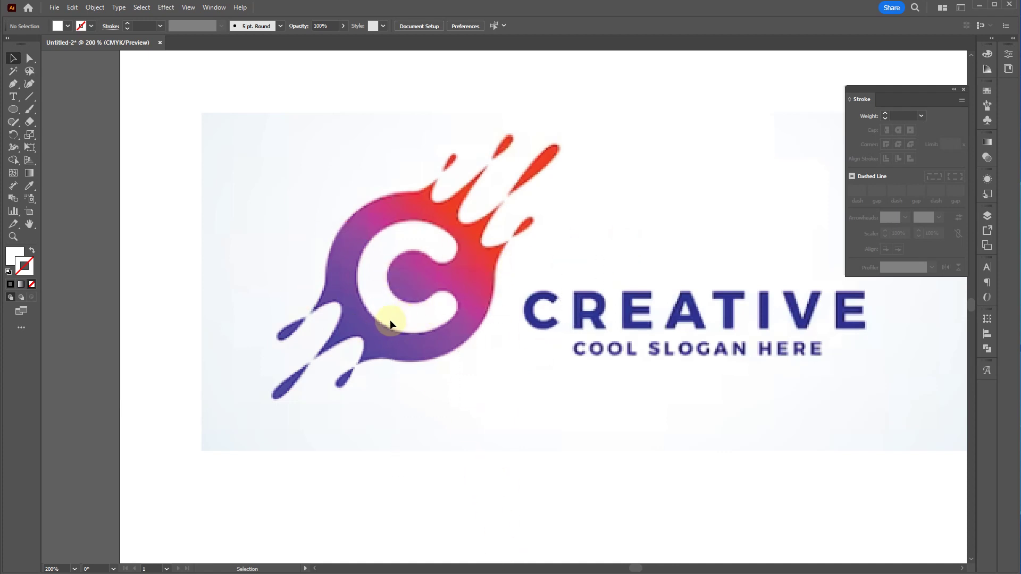
Draw a white 105.69 pt circle over the C and nudge it onto its round body
{"action": "key", "text": "l"}
{"action": "left_click_drag", "start_coordinate": [413, 279], "coordinate": [496, 347]}
{"action": "key", "text": "v"}
{"action": "left_click_drag", "start_coordinate": [442, 328], "coordinate": [441, 330]}
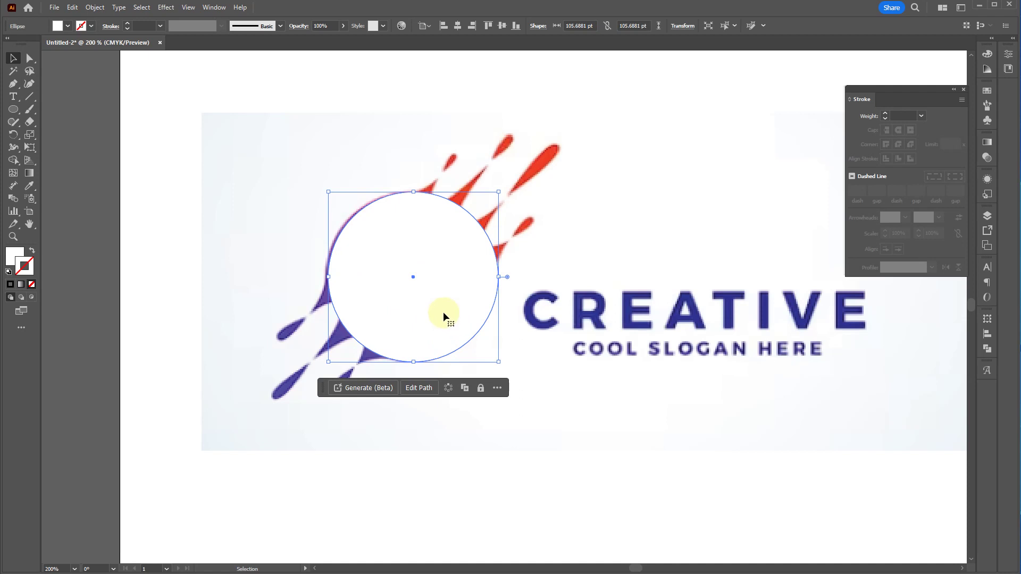
{"action": "key", "text": "Left"}
{"action": "key", "text": "Left"}
{"action": "key", "text": "Right"}
{"action": "key", "text": "Left"}
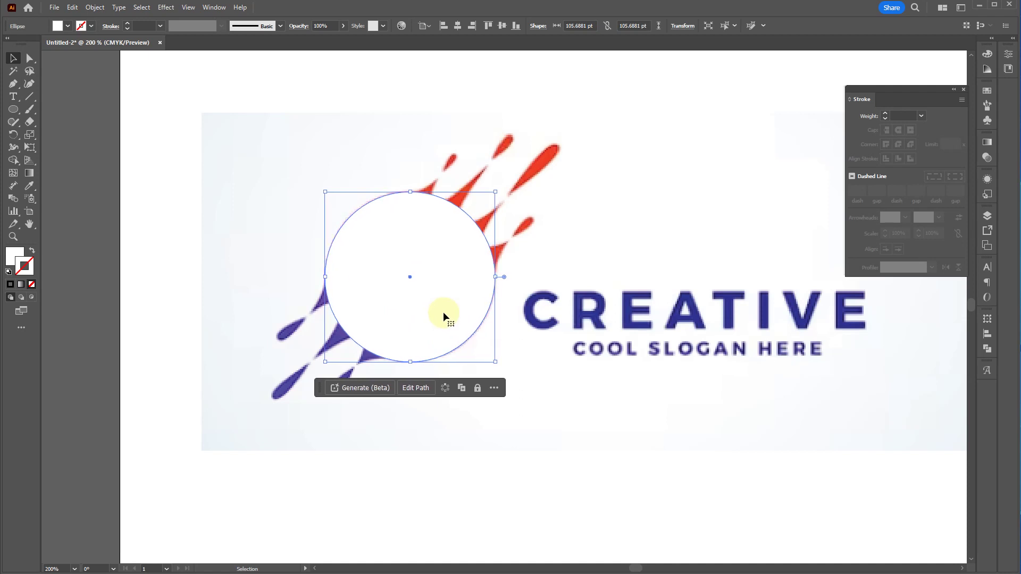
{"action": "scroll", "coordinate": [473, 185], "scroll_direction": "up", "scroll_amount": 4}
{"action": "scroll", "coordinate": [439, 239], "scroll_direction": "down", "scroll_amount": 3}
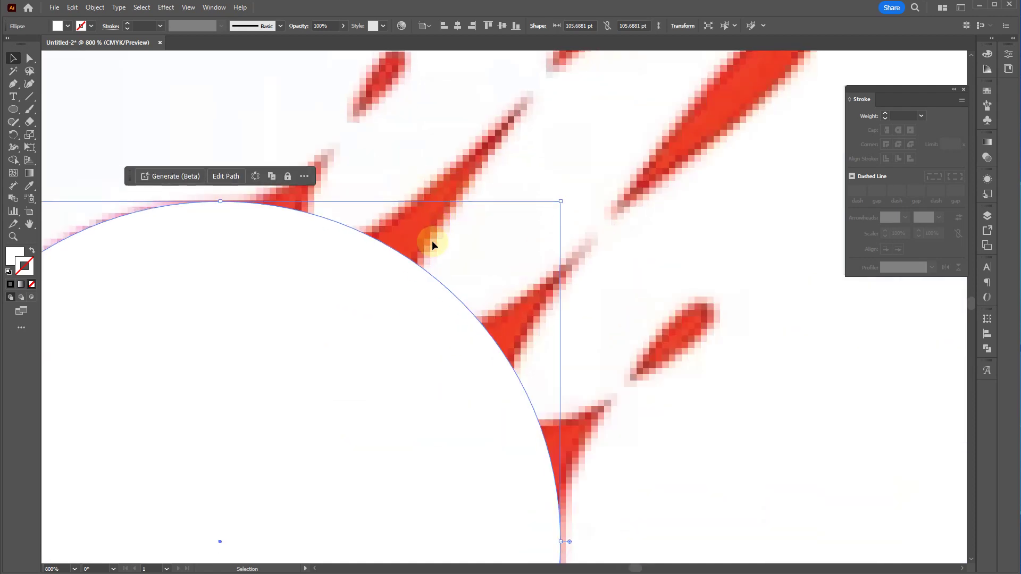
Add anchor points on the circle's left edge and pull one out into a spike
{"action": "left_click_drag", "start_coordinate": [216, 440], "coordinate": [330, 338]}
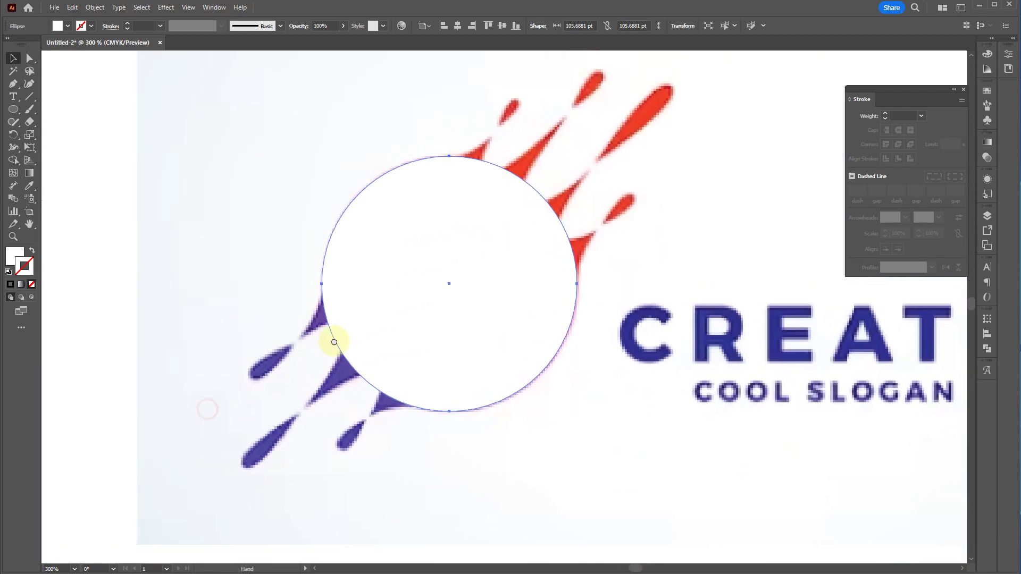
{"action": "scroll", "coordinate": [336, 345], "scroll_direction": "up", "scroll_amount": 2}
{"action": "key", "text": "plus"}
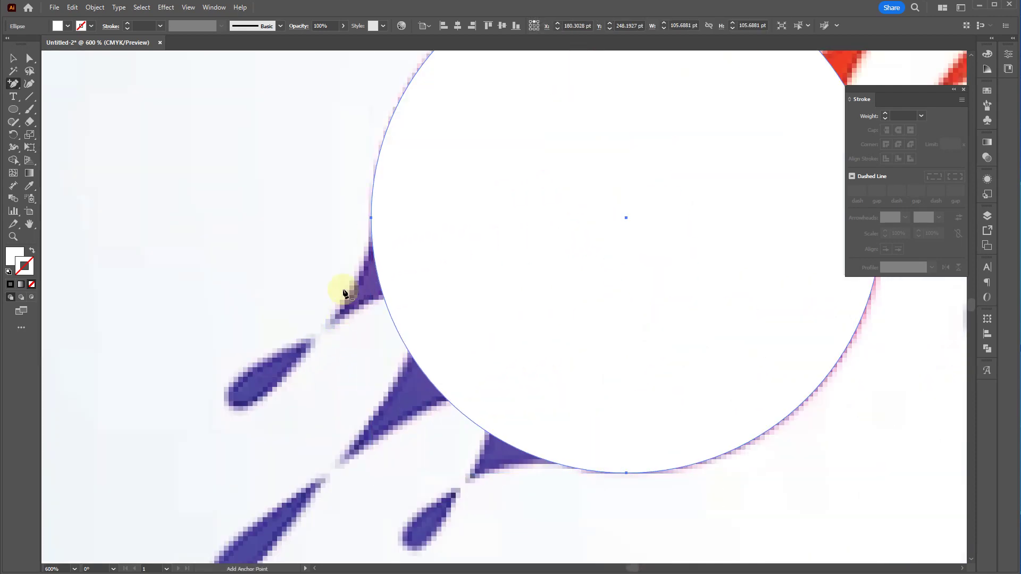
{"action": "scroll", "coordinate": [349, 281], "scroll_direction": "up", "scroll_amount": 3}
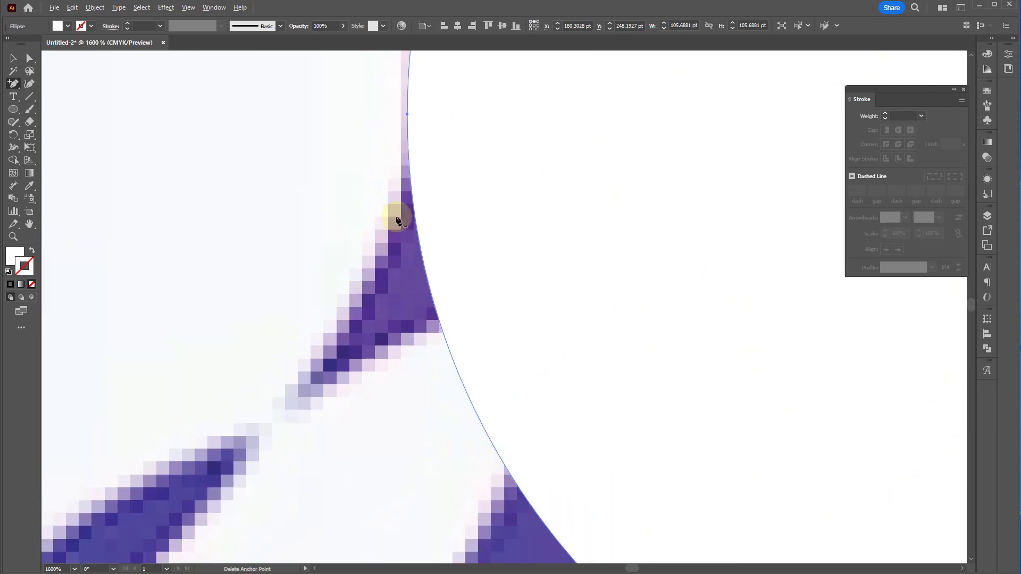
{"action": "left_click", "coordinate": [410, 161]}
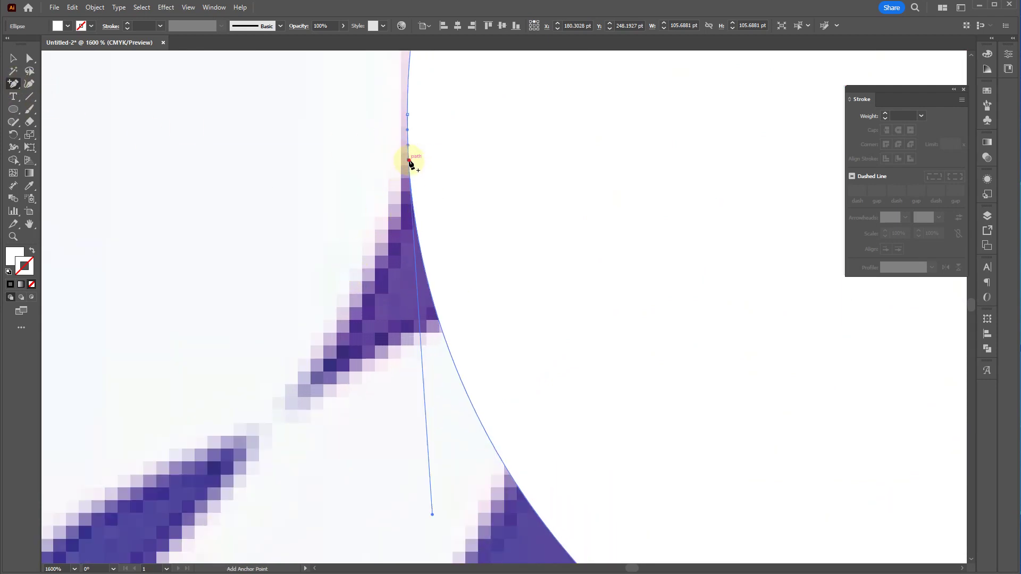
{"action": "left_click", "coordinate": [441, 322]}
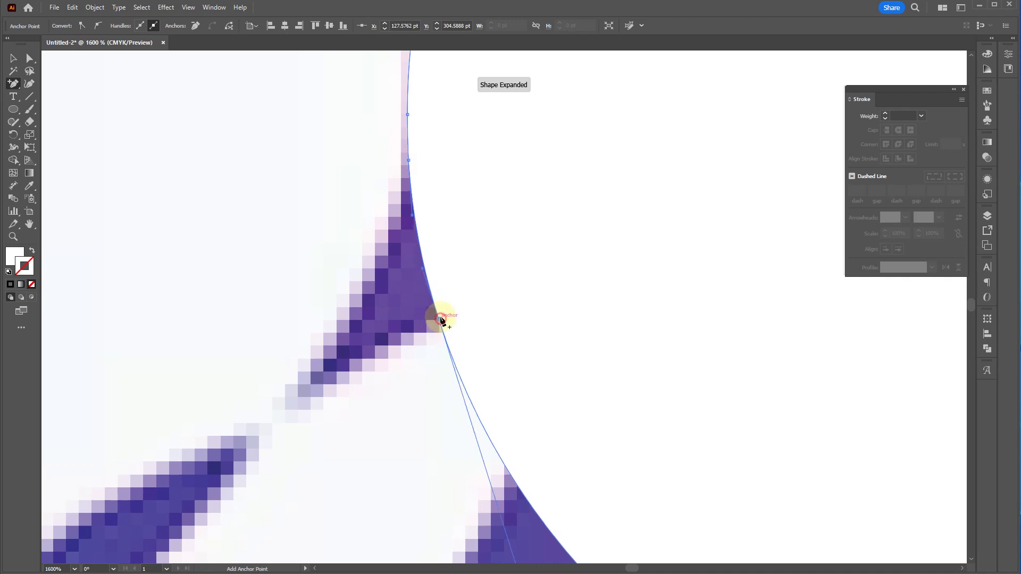
{"action": "left_click", "coordinate": [424, 266]}
{"action": "left_click_drag", "start_coordinate": [425, 266], "coordinate": [311, 387]}
{"action": "scroll", "coordinate": [437, 460], "scroll_direction": "down", "scroll_amount": 5}
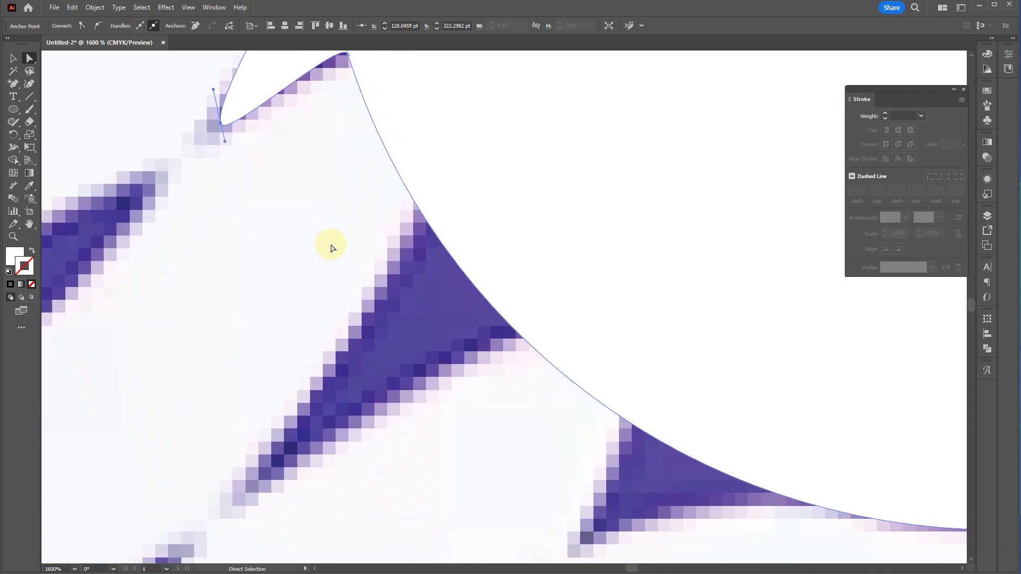
Add more anchor points along the lower-left edge around the purple spikes
{"action": "key", "text": "plus"}
{"action": "left_click", "coordinate": [429, 222]}
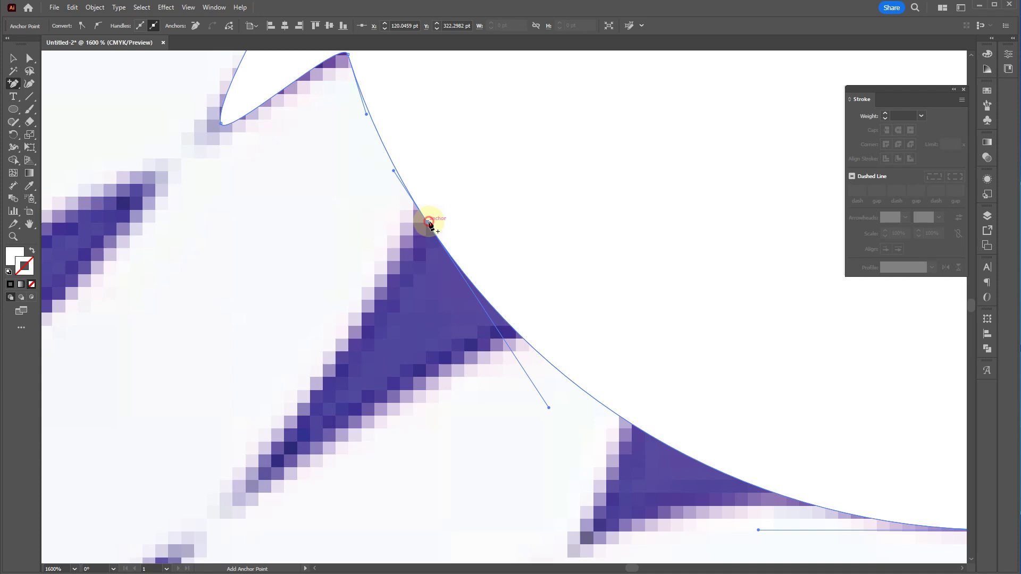
{"action": "left_click", "coordinate": [524, 340]}
{"action": "left_click", "coordinate": [470, 283]}
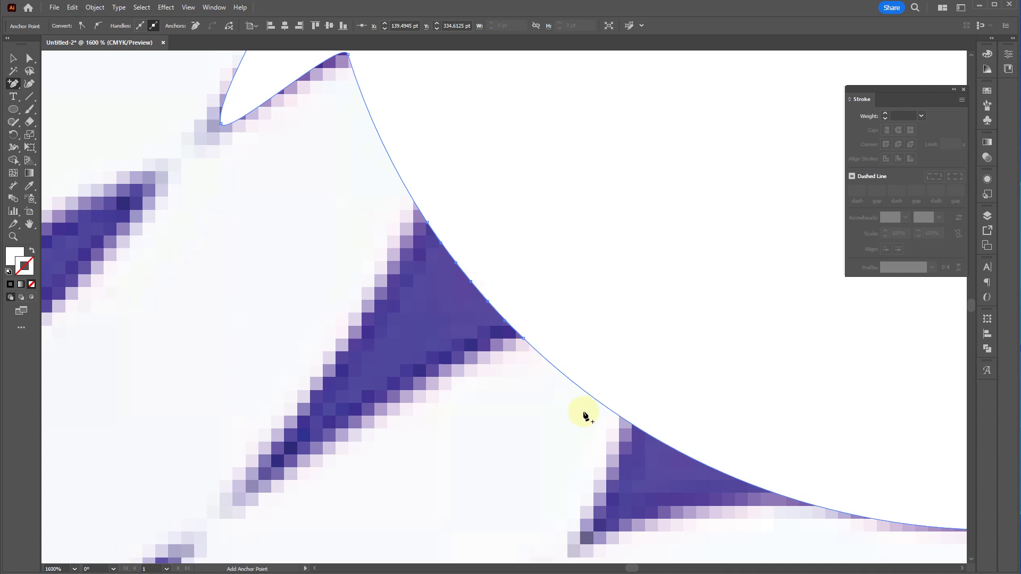
{"action": "left_click", "coordinate": [634, 428]}
{"action": "scroll", "coordinate": [486, 349], "scroll_direction": "down", "scroll_amount": 3}
{"action": "scroll", "coordinate": [485, 349], "scroll_direction": "right", "scroll_amount": 5}
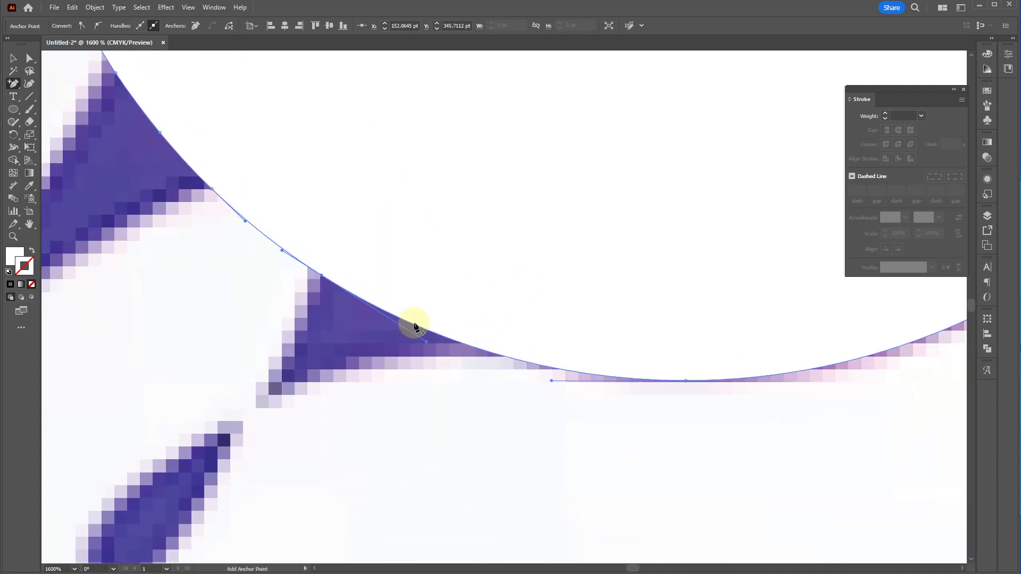
{"action": "left_click", "coordinate": [391, 315]}
{"action": "left_click", "coordinate": [472, 349]}
{"action": "key", "text": "minus"}
{"action": "scroll", "coordinate": [465, 343], "scroll_direction": "down", "scroll_amount": 7}
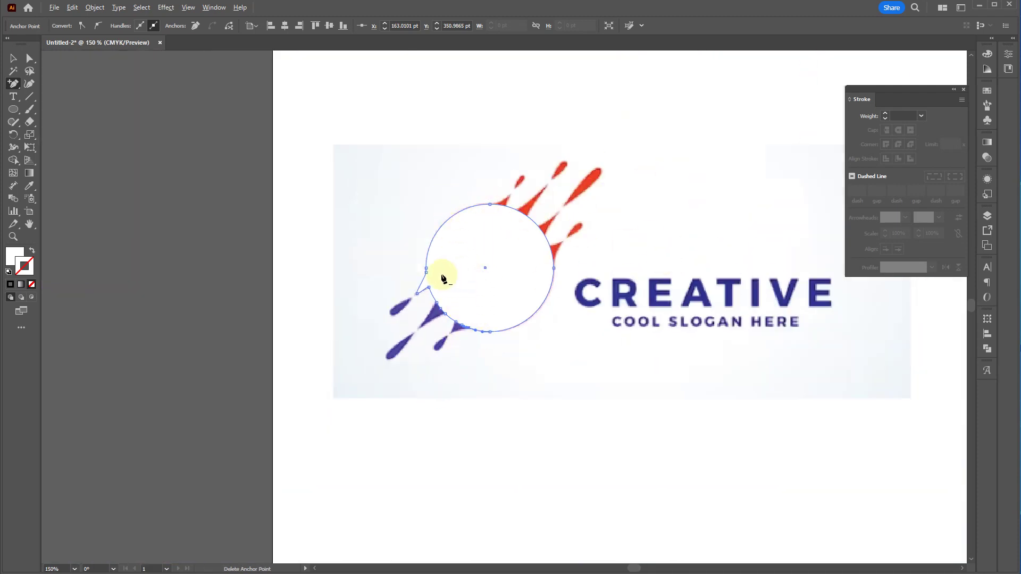
Pull two curve segments outward into spikes with Direct Selection
{"action": "scroll", "coordinate": [429, 287], "scroll_direction": "up", "scroll_amount": 4}
{"action": "scroll", "coordinate": [480, 406], "scroll_direction": "up", "scroll_amount": 2}
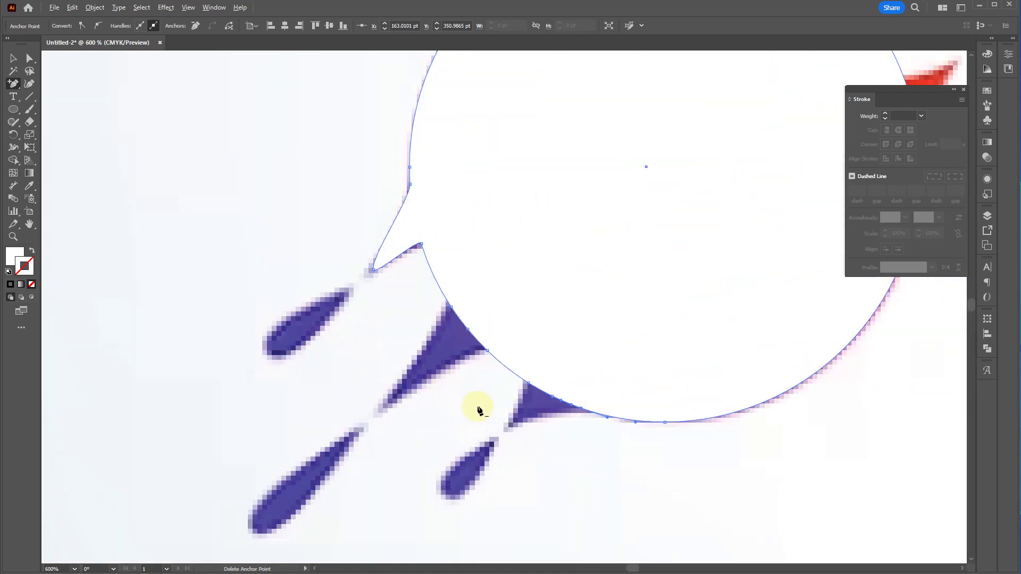
{"action": "key", "text": "a"}
{"action": "left_click_drag", "start_coordinate": [557, 398], "coordinate": [497, 435]}
{"action": "left_click_drag", "start_coordinate": [442, 306], "coordinate": [328, 411]}
Convert the three spike tip anchors into sharp corners
{"action": "key", "text": "shift+c"}
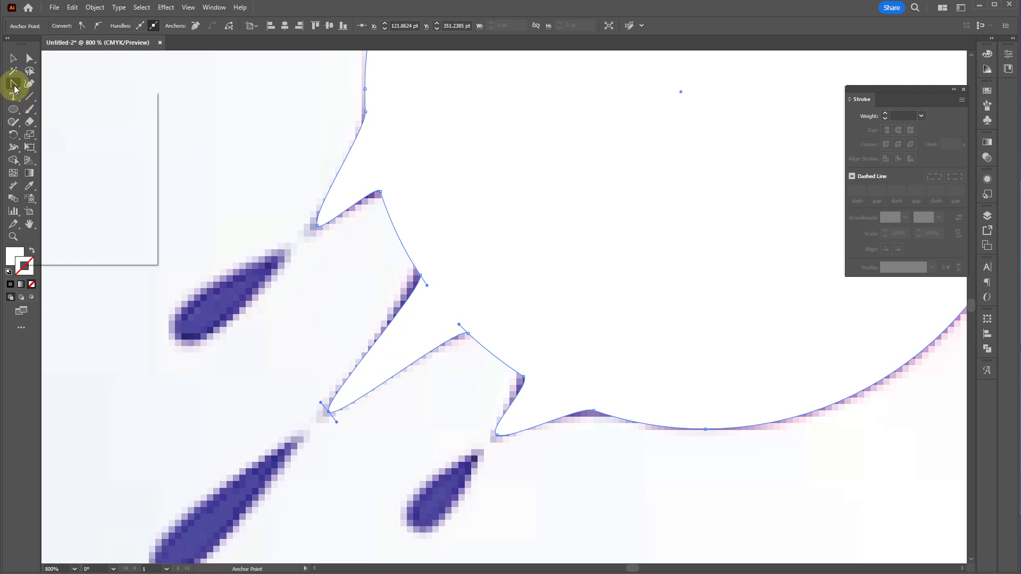
{"action": "left_click", "coordinate": [329, 412]}
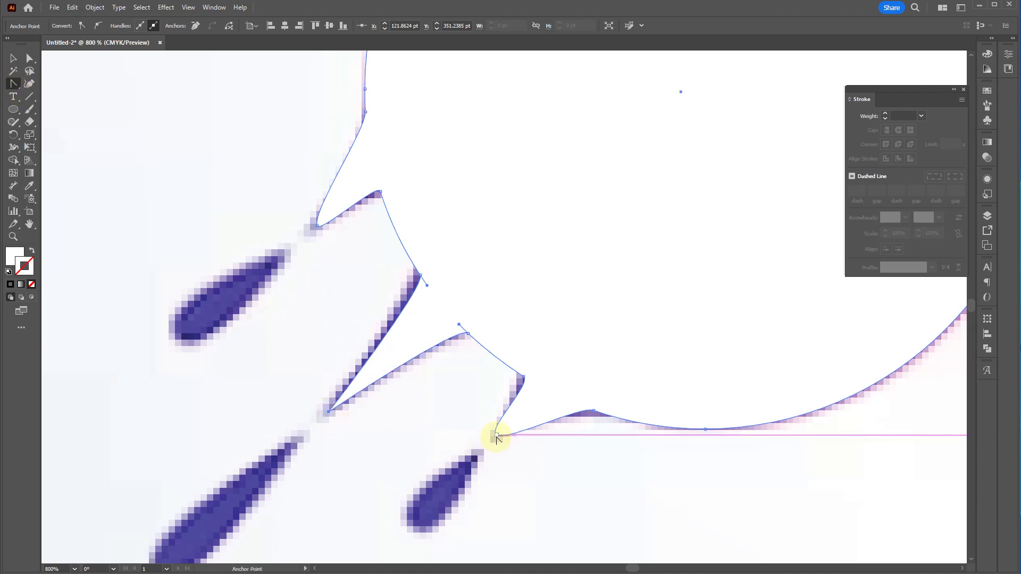
{"action": "left_click", "coordinate": [496, 436]}
{"action": "left_click", "coordinate": [317, 226]}
Bend the first spike's side and the next segment into curves along the purple outline
{"action": "key", "text": "a"}
{"action": "left_click", "coordinate": [398, 235]}
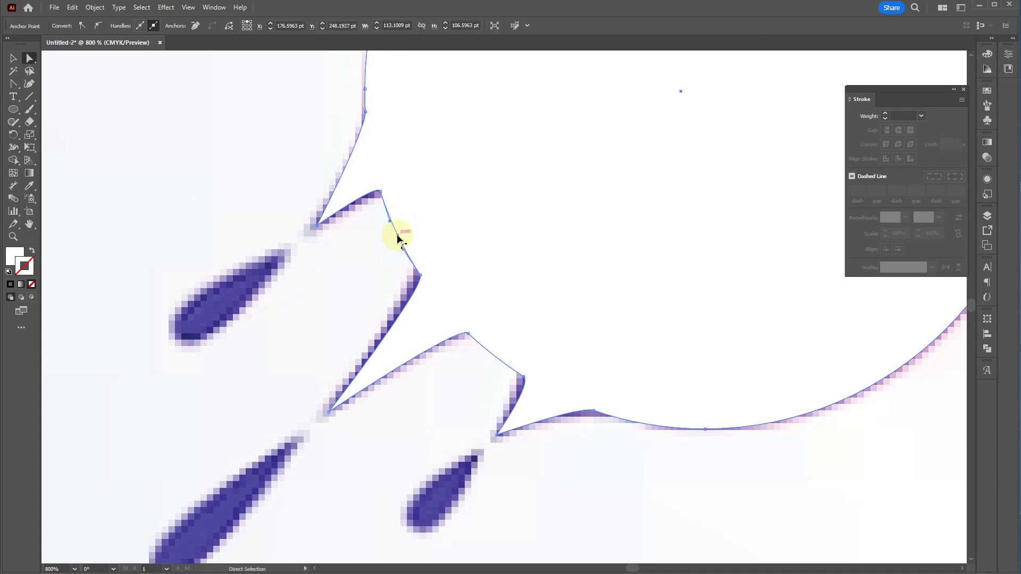
{"action": "left_click_drag", "start_coordinate": [397, 235], "coordinate": [426, 204]}
{"action": "left_click_drag", "start_coordinate": [501, 362], "coordinate": [518, 339]}
{"action": "left_click", "coordinate": [439, 410]}
Select the anchor on the spike's curve and pull smooth handles out of it
{"action": "scroll", "coordinate": [410, 399], "scroll_direction": "down", "scroll_amount": 5}
{"action": "scroll", "coordinate": [401, 357], "scroll_direction": "up", "scroll_amount": 6}
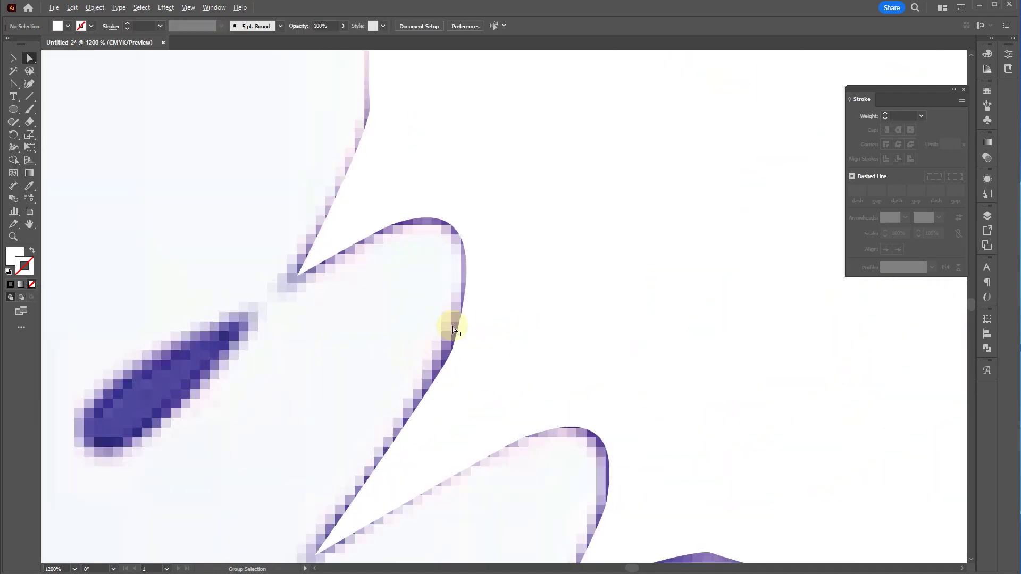
{"action": "left_click", "coordinate": [458, 323]}
{"action": "key", "text": "shift+c"}
{"action": "scroll", "coordinate": [449, 358], "scroll_direction": "up", "scroll_amount": 2}
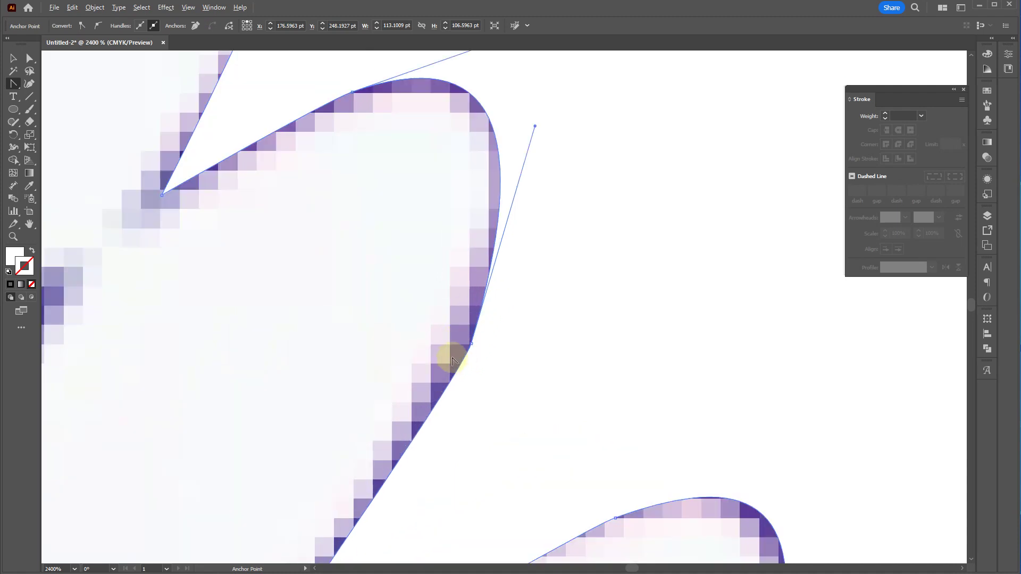
{"action": "key", "text": "a"}
{"action": "left_click", "coordinate": [471, 347]}
{"action": "left_click", "coordinate": [475, 343]}
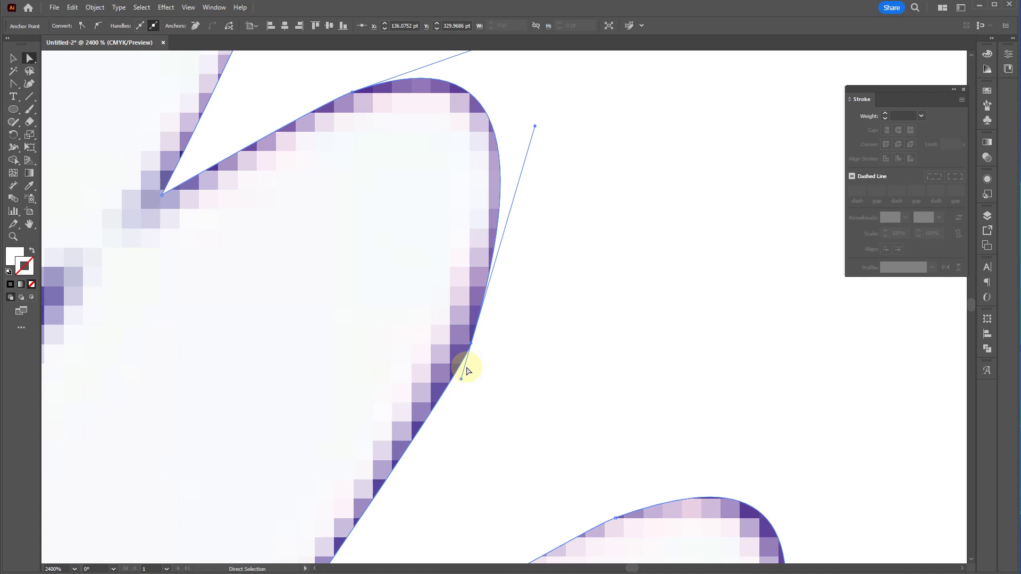
{"action": "scroll", "coordinate": [468, 371], "scroll_direction": "down", "scroll_amount": 3}
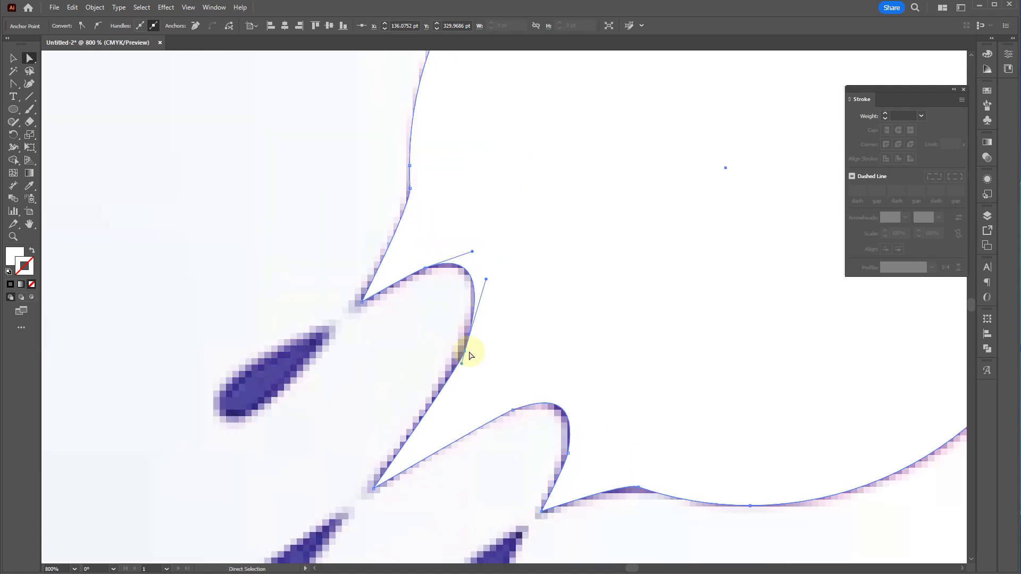
{"action": "key", "text": "shift+c"}
{"action": "left_click_drag", "start_coordinate": [466, 351], "coordinate": [490, 306]}
Pull handles from the upper spike anchor and extend the right anchor's handle to round the curve
{"action": "scroll", "coordinate": [424, 270], "scroll_direction": "up", "scroll_amount": 2}
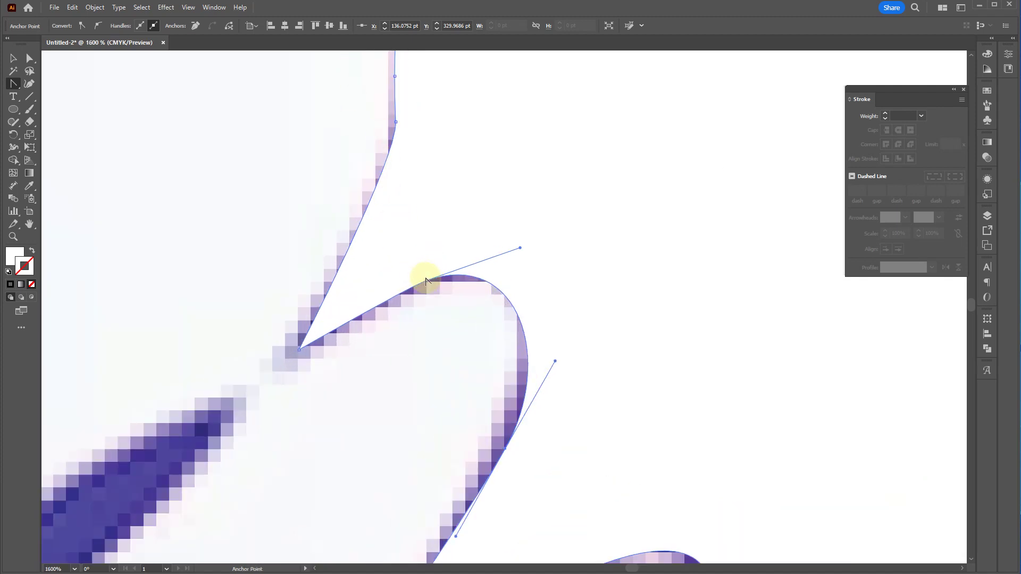
{"action": "left_click_drag", "start_coordinate": [425, 282], "coordinate": [336, 330]}
{"action": "key", "text": "space"}
{"action": "mouse_move", "coordinate": [388, 310]}
{"action": "left_mouse_down"}
{"action": "mouse_move", "coordinate": [353, 180]}
{"action": "mouse_move", "coordinate": [458, 365]}
{"action": "mouse_move", "coordinate": [433, 267]}
{"action": "mouse_move", "coordinate": [465, 261]}
{"action": "mouse_move", "coordinate": [374, 306]}
{"action": "mouse_move", "coordinate": [388, 300]}
{"action": "left_mouse_up"}
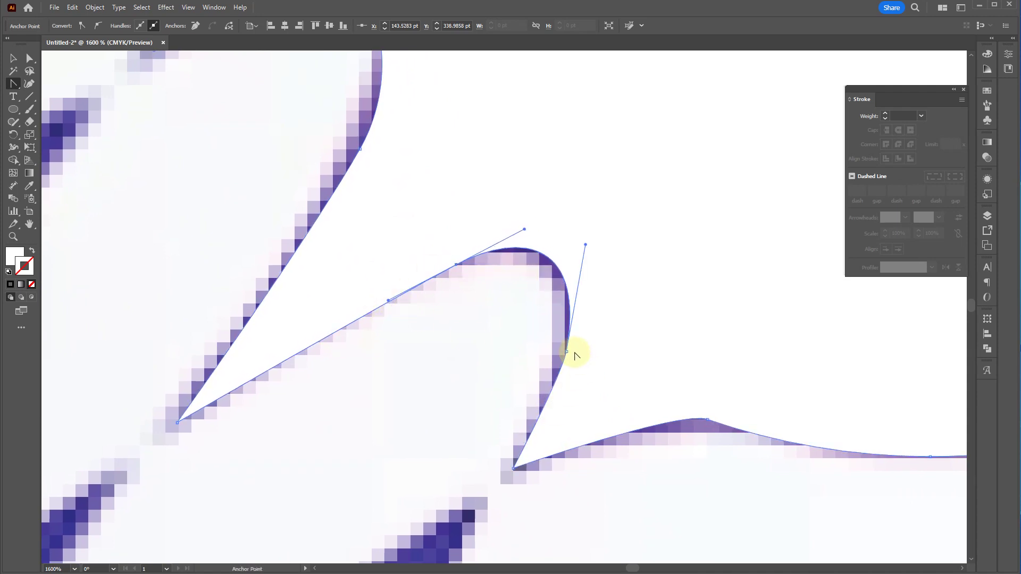
{"action": "left_click_drag", "start_coordinate": [567, 353], "coordinate": [605, 263]}
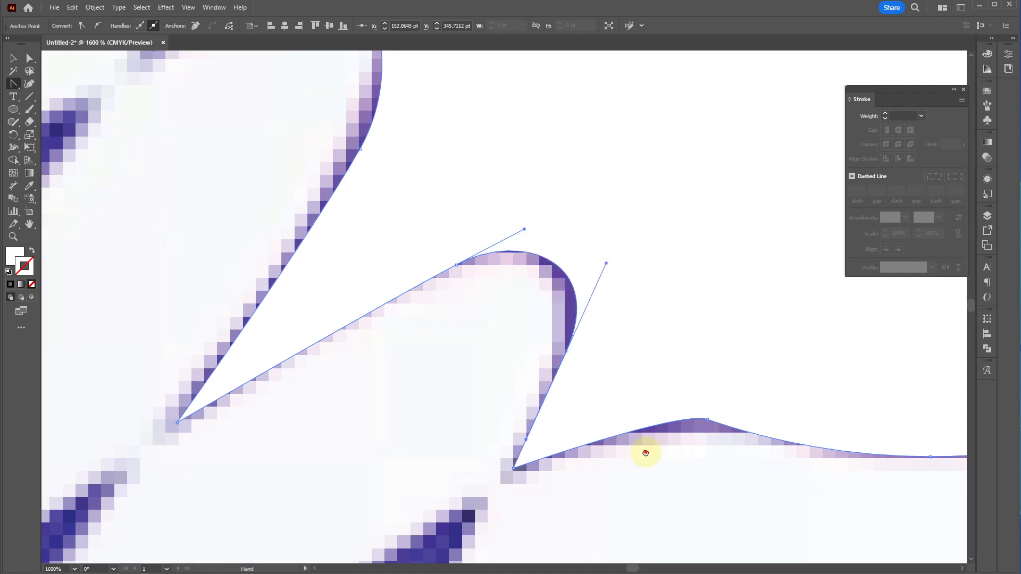
{"action": "scroll", "coordinate": [641, 451], "scroll_direction": "down", "scroll_amount": 2}
{"action": "scroll", "coordinate": [641, 452], "scroll_direction": "right", "scroll_amount": 4}
Rework the lower edge by deleting its peak anchor and pulling a smoothing handle
{"action": "key", "text": "a"}
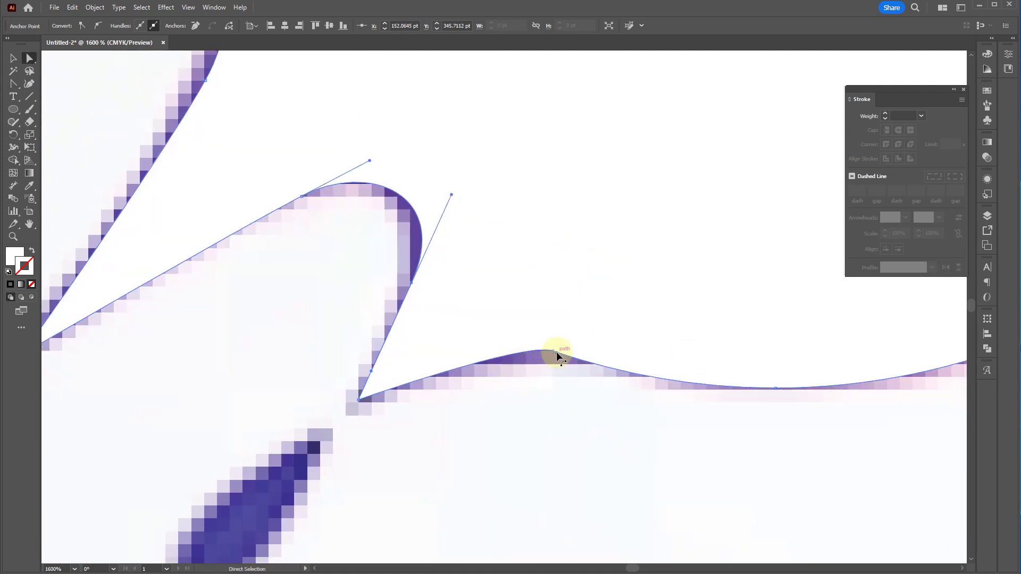
{"action": "left_click", "coordinate": [612, 369]}
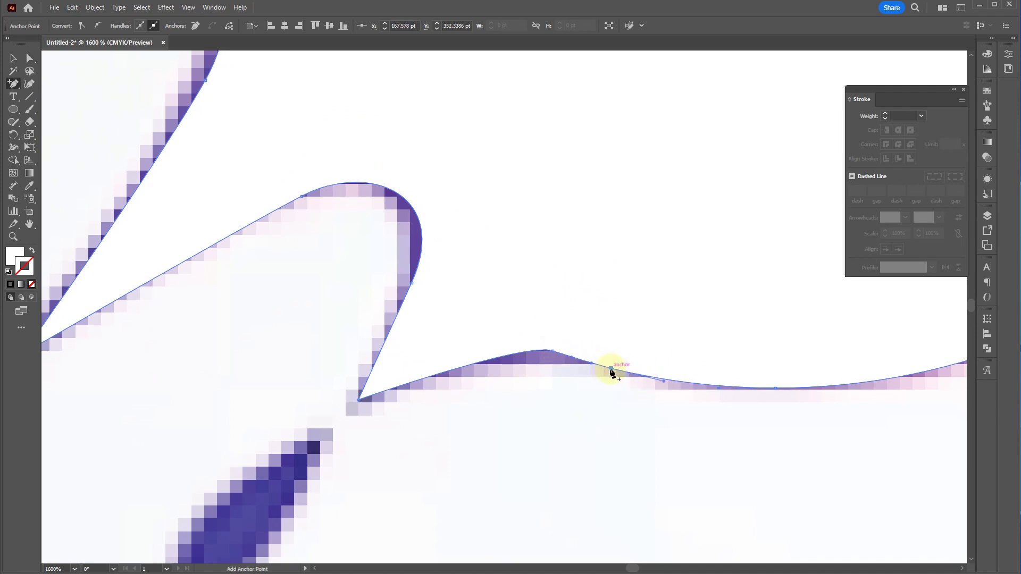
{"action": "key", "text": "minus"}
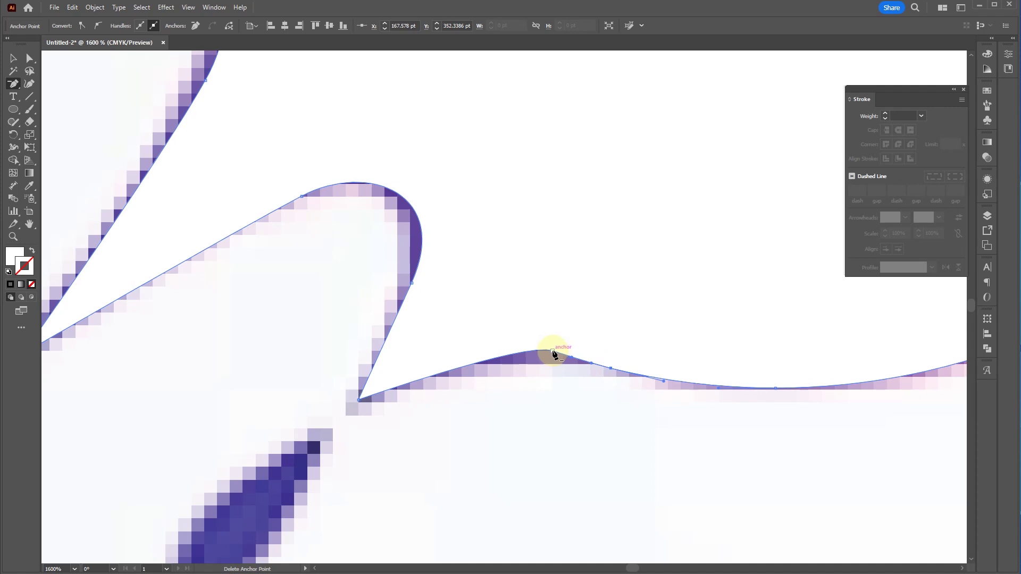
{"action": "left_click", "coordinate": [553, 352]}
{"action": "key", "text": "shift+c"}
{"action": "left_click_drag", "start_coordinate": [519, 380], "coordinate": [515, 375]}
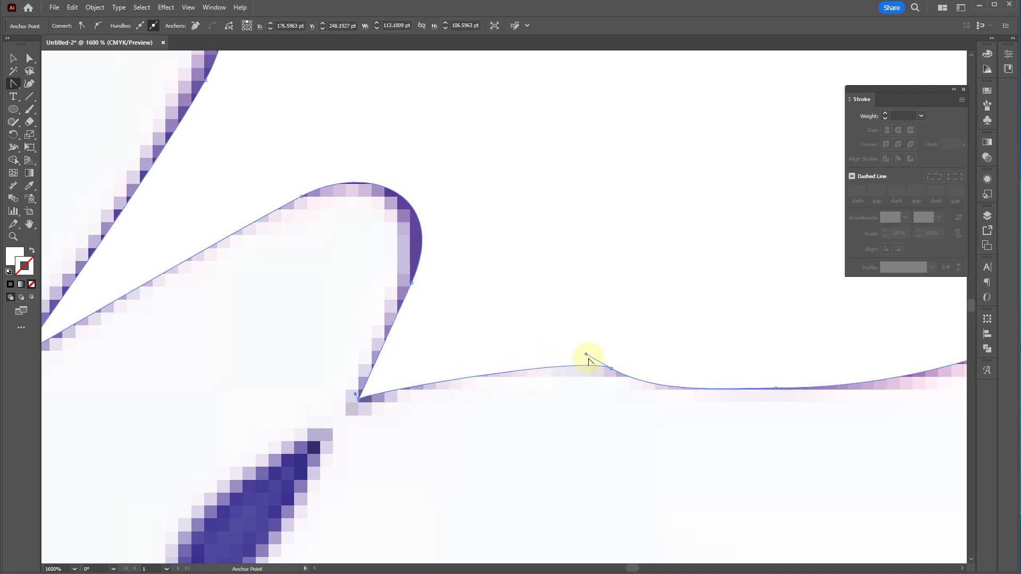
{"action": "left_click_drag", "start_coordinate": [613, 369], "coordinate": [507, 345]}
{"action": "key", "text": "ctrl+z"}
{"action": "key", "text": "ctrl+z"}
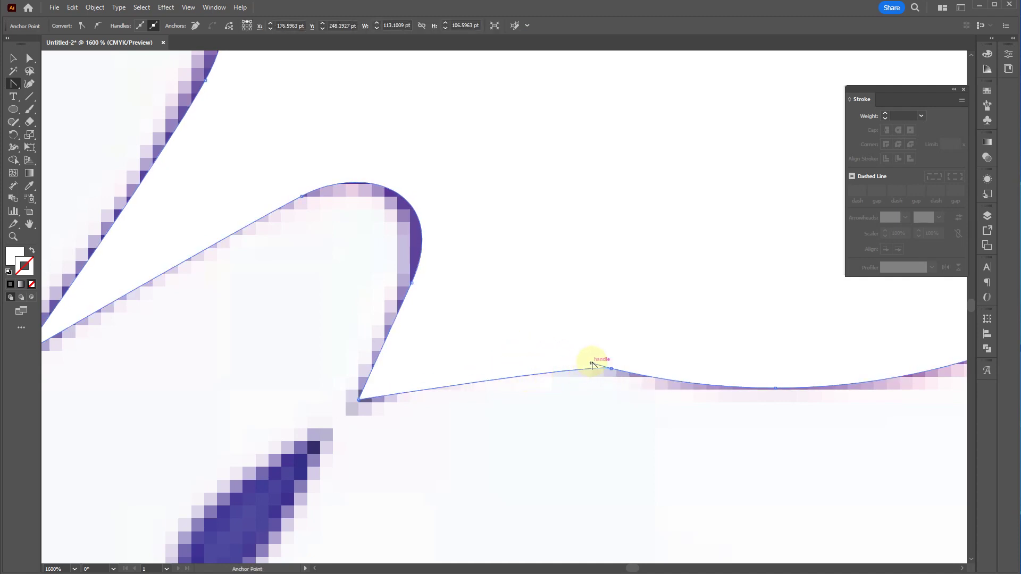
{"action": "left_click_drag", "start_coordinate": [578, 361], "coordinate": [494, 345]}
Adjust the vertical-edge anchor's handle so the edge above the upper spike hugs the outline
{"action": "scroll", "coordinate": [536, 435], "scroll_direction": "down", "scroll_amount": 2}
{"action": "key", "text": "v"}
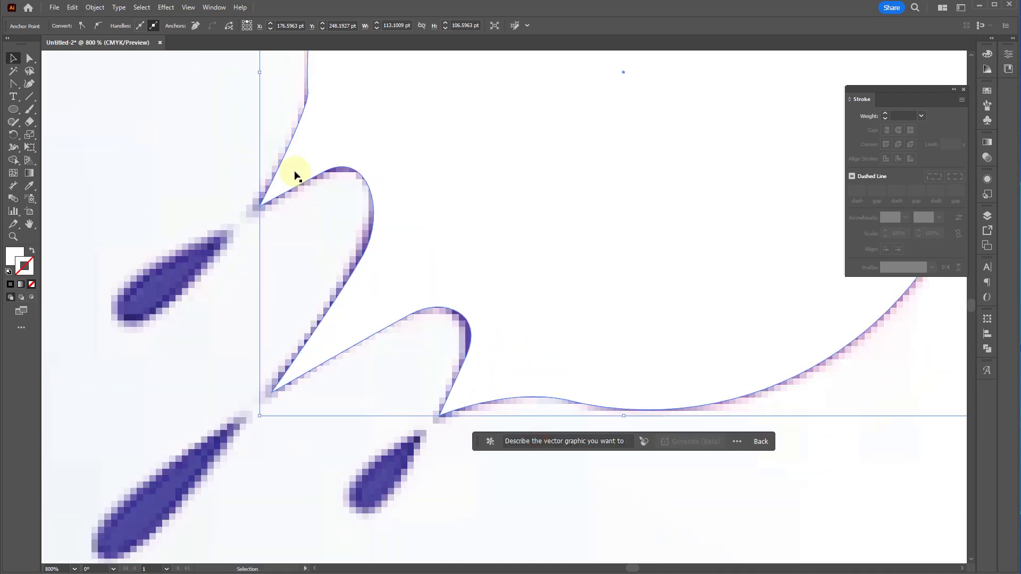
{"action": "left_click", "coordinate": [201, 109]}
{"action": "scroll", "coordinate": [449, 321], "scroll_direction": "up", "scroll_amount": 3}
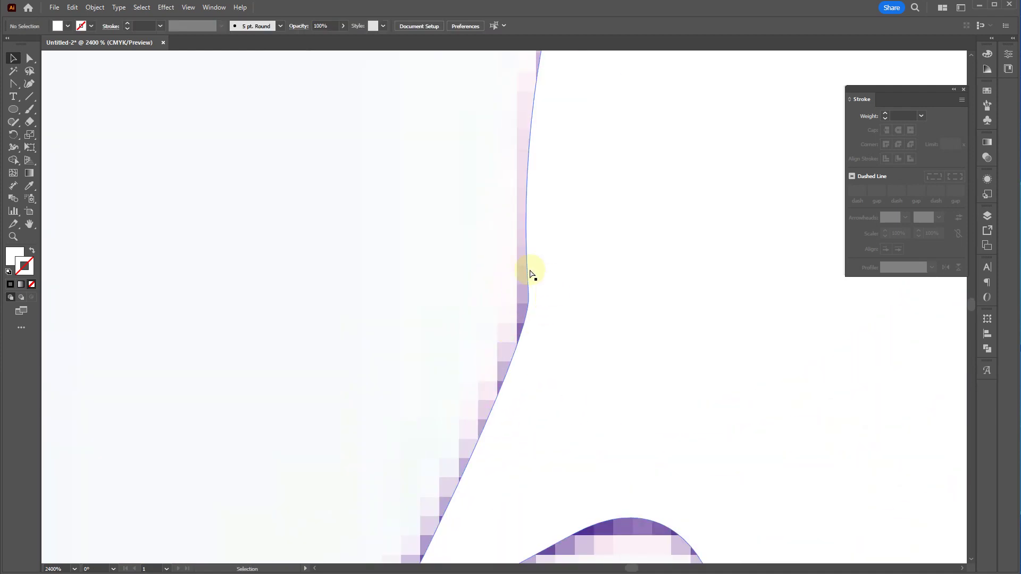
{"action": "key", "text": "a"}
{"action": "left_click", "coordinate": [529, 296]}
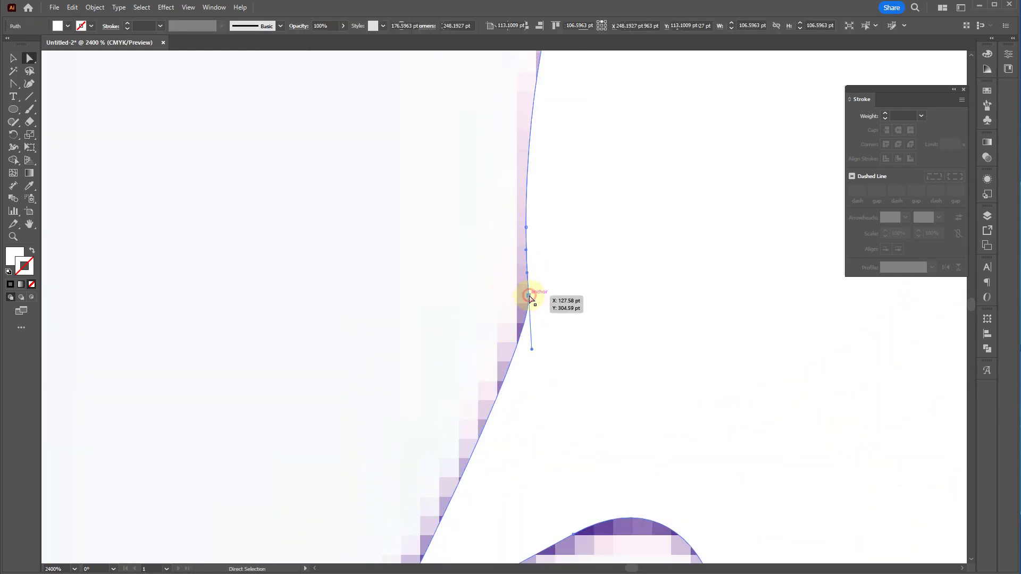
{"action": "left_click_drag", "start_coordinate": [531, 348], "coordinate": [535, 374]}
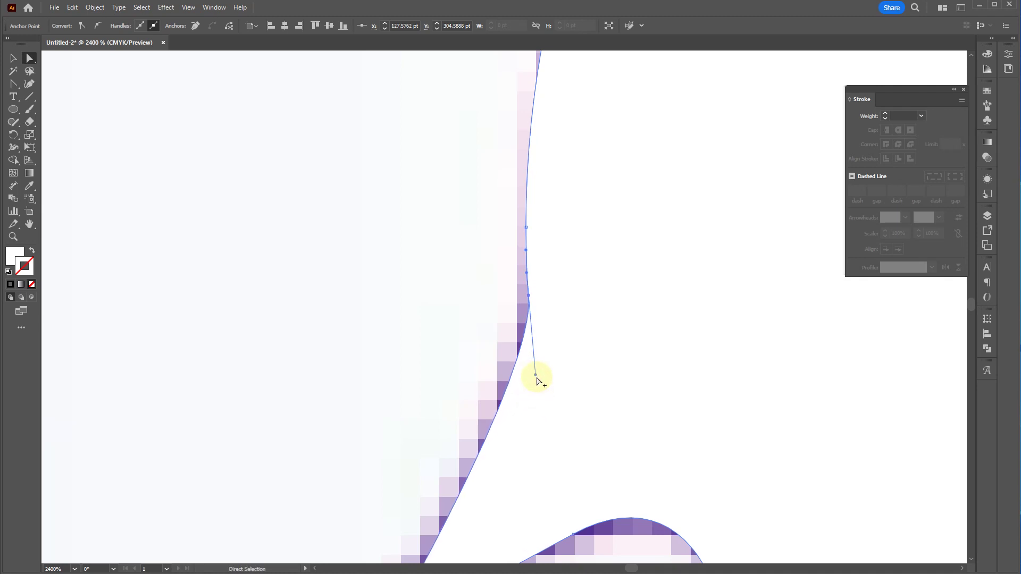
Draw a small white circle at the tip of the upper purple droplet
{"action": "scroll", "coordinate": [543, 374], "scroll_direction": "down", "scroll_amount": 3}
{"action": "key", "text": "v"}
{"action": "left_click", "coordinate": [408, 379]}
{"action": "scroll", "coordinate": [408, 379], "scroll_direction": "down", "scroll_amount": 2}
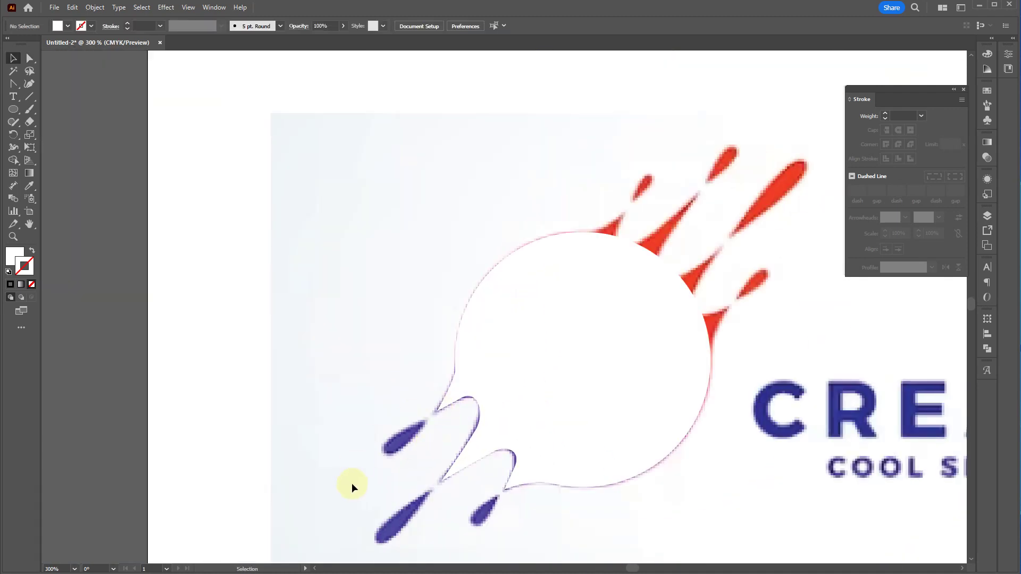
{"action": "scroll", "coordinate": [420, 286], "scroll_direction": "down", "scroll_amount": 3}
{"action": "scroll", "coordinate": [436, 256], "scroll_direction": "up", "scroll_amount": 4}
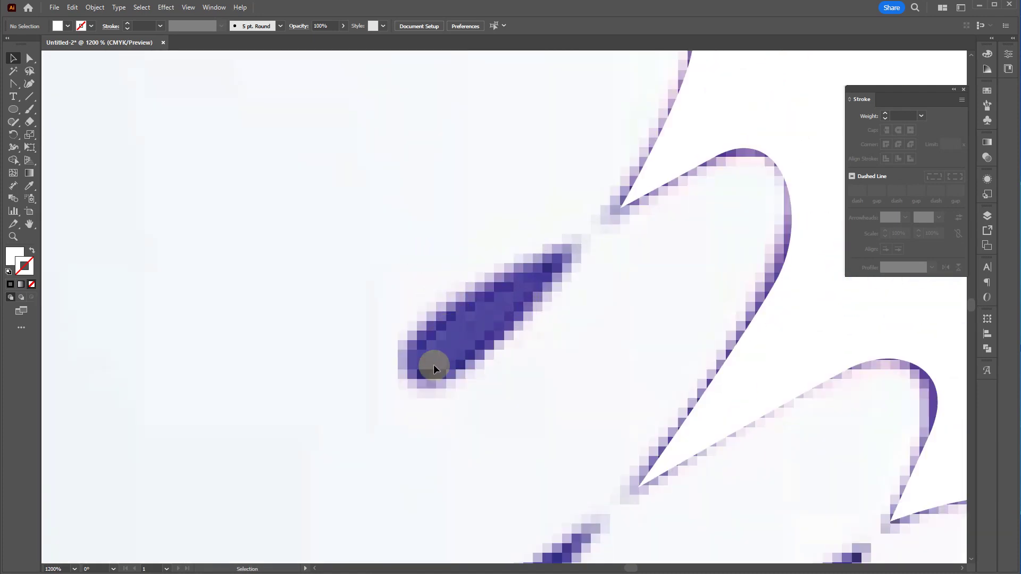
{"action": "key", "text": "l"}
{"action": "left_click_drag", "start_coordinate": [432, 358], "coordinate": [459, 385]}
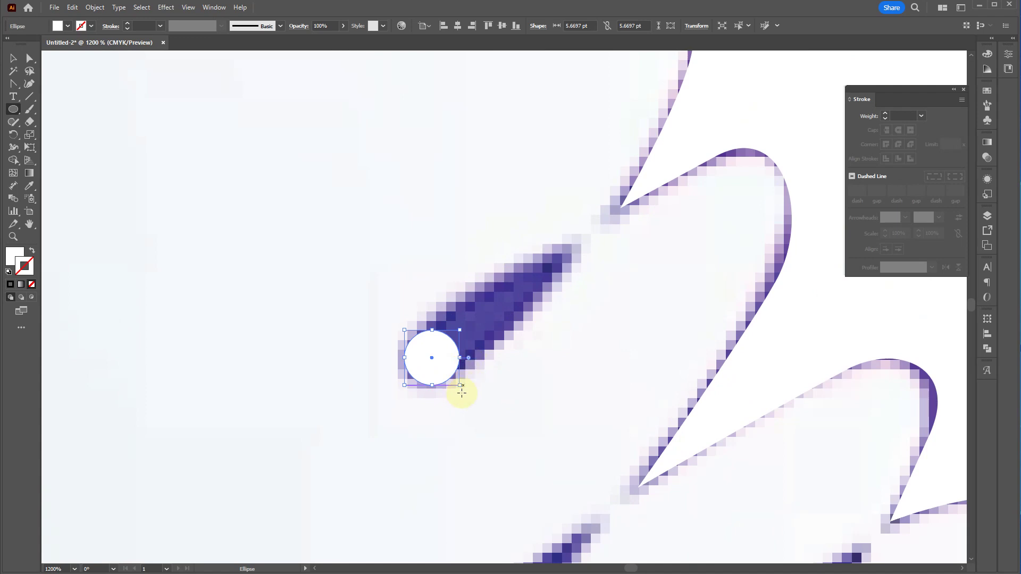
Centre the view on the new circle and move the contextual task bar out of the way
{"action": "key", "text": "v"}
{"action": "scroll", "coordinate": [479, 342], "scroll_direction": "down", "scroll_amount": 3}
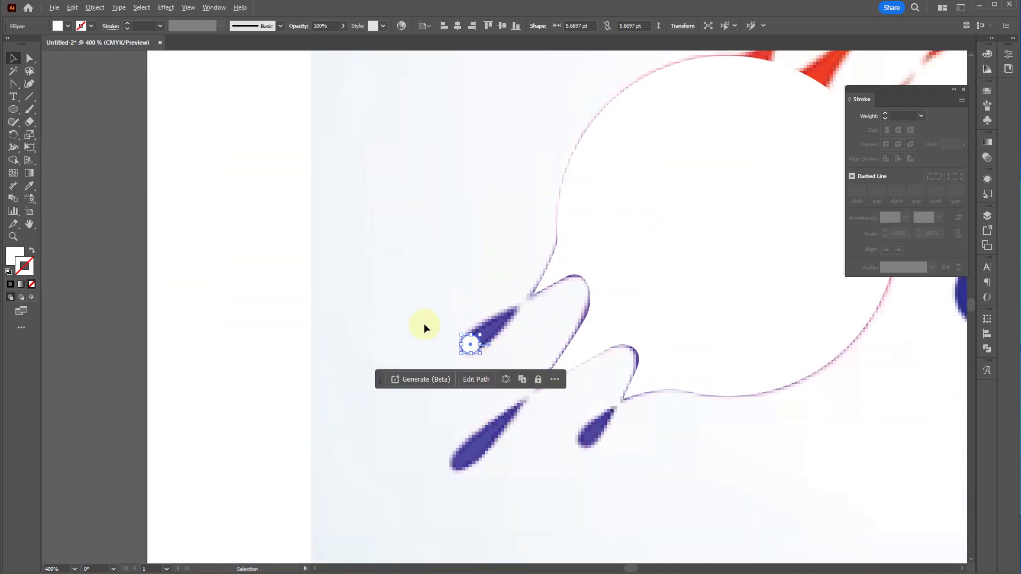
{"action": "scroll", "coordinate": [424, 324], "scroll_direction": "up", "scroll_amount": 4}
{"action": "left_click_drag", "start_coordinate": [552, 376], "coordinate": [424, 300]}
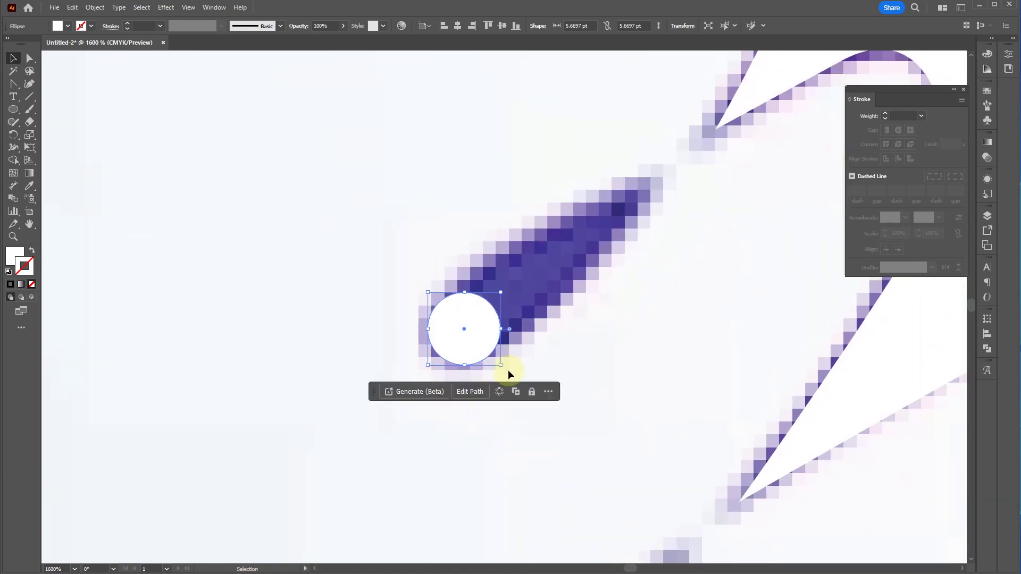
{"action": "left_click", "coordinate": [549, 391]}
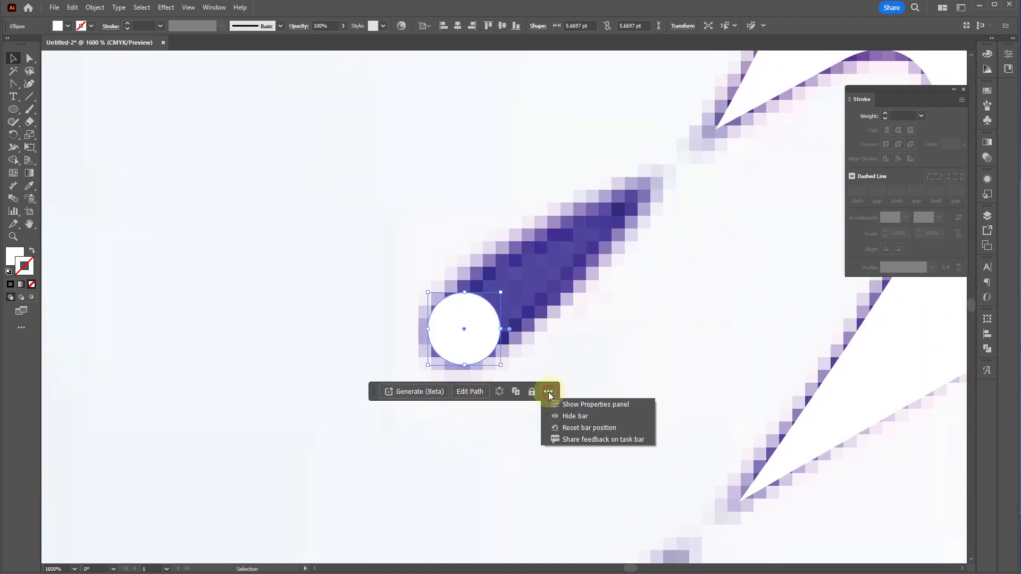
{"action": "left_click", "coordinate": [570, 428]}
{"action": "left_click_drag", "start_coordinate": [374, 393], "coordinate": [769, 556]}
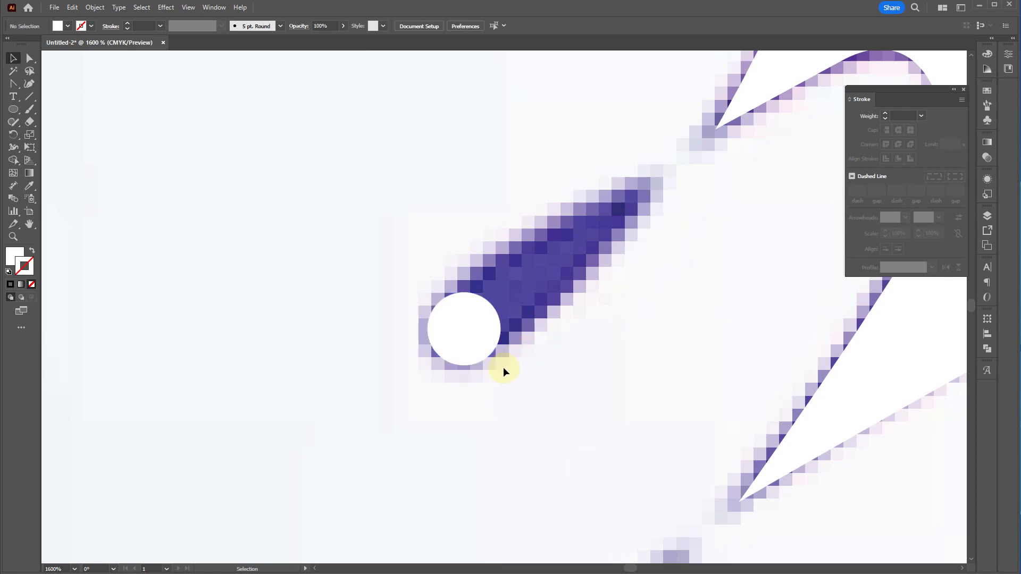
Rotate the circle about 41° and drag an anchor out into a teardrop point
{"action": "left_click_drag", "start_coordinate": [503, 368], "coordinate": [524, 337]}
{"action": "key", "text": "a"}
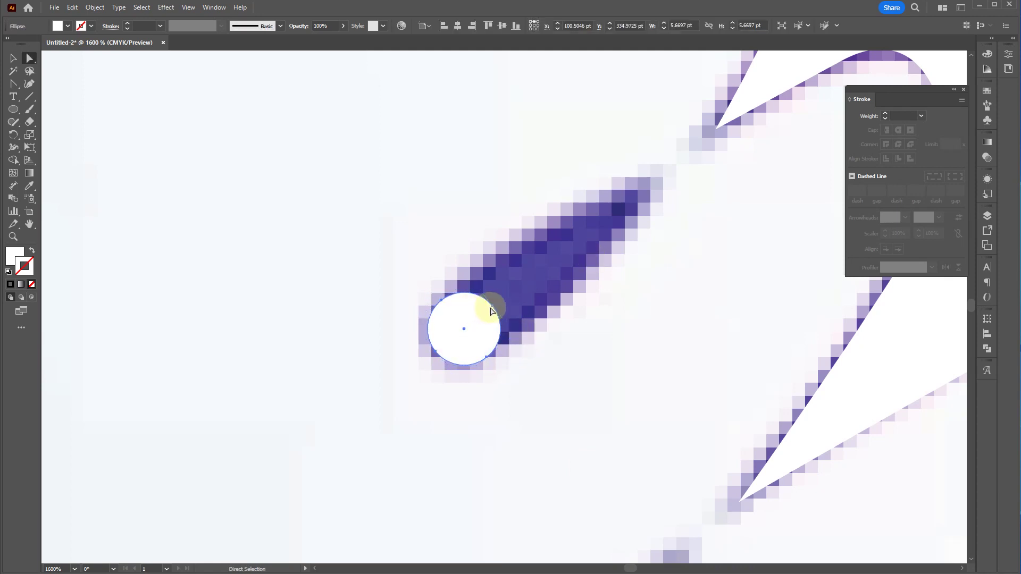
{"action": "left_click_drag", "start_coordinate": [493, 307], "coordinate": [638, 200]}
{"action": "left_click", "coordinate": [488, 310]}
{"action": "scroll", "coordinate": [399, 292], "scroll_direction": "down", "scroll_amount": 5}
Draw white circles at the lower and long droplets' tips, rotating one about 45 degrees
{"action": "scroll", "coordinate": [510, 373], "scroll_direction": "up", "scroll_amount": 3}
{"action": "scroll", "coordinate": [490, 337], "scroll_direction": "down", "scroll_amount": 2}
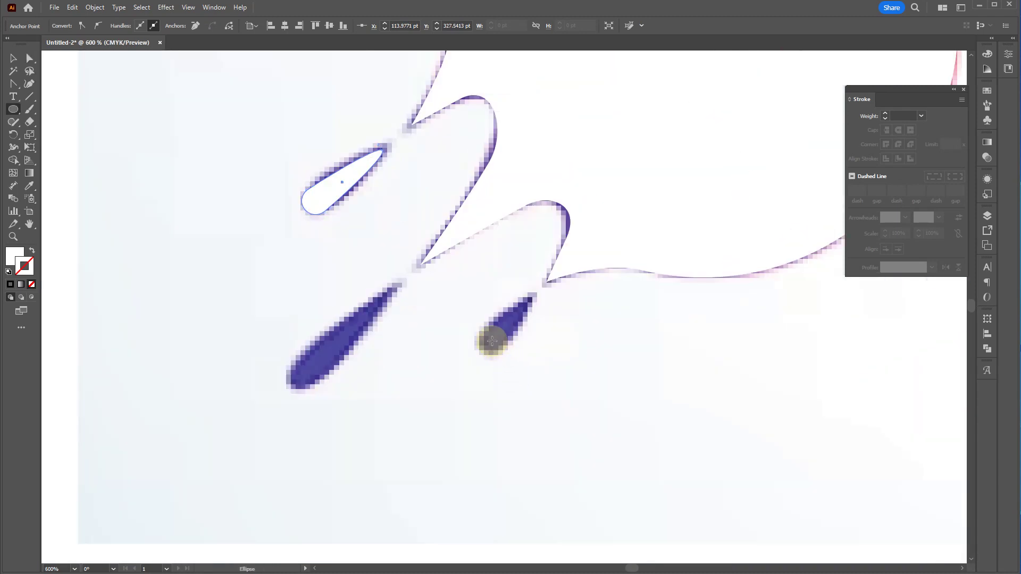
{"action": "scroll", "coordinate": [486, 340], "scroll_direction": "up", "scroll_amount": 4}
{"action": "key", "text": "l"}
{"action": "left_click_drag", "start_coordinate": [475, 352], "coordinate": [577, 234]}
{"action": "key", "text": "v"}
{"action": "key", "text": "a"}
{"action": "scroll", "coordinate": [426, 298], "scroll_direction": "left", "scroll_amount": 6}
{"action": "scroll", "coordinate": [426, 299], "scroll_direction": "down", "scroll_amount": 2}
{"action": "key", "text": "l"}
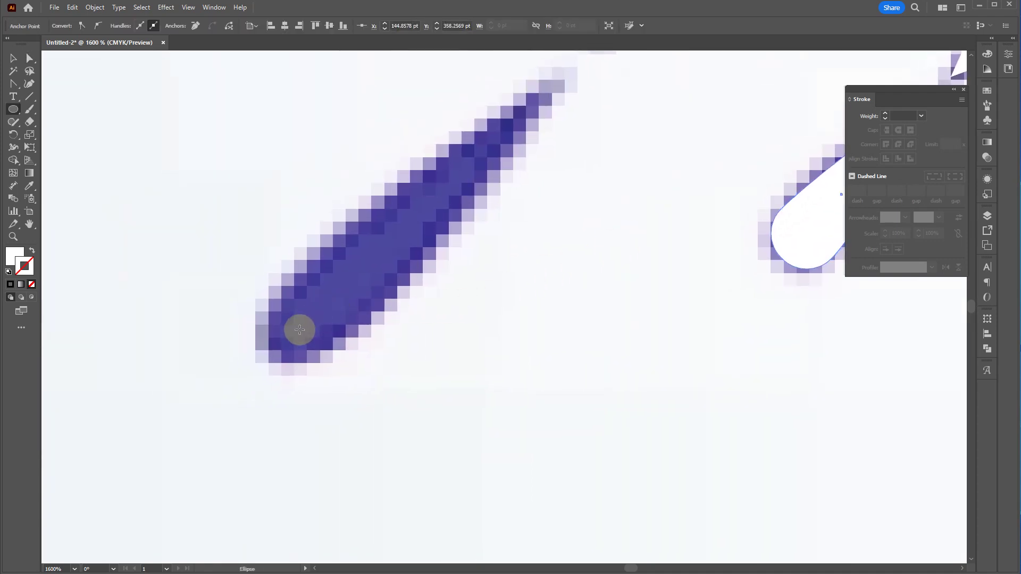
{"action": "left_click_drag", "start_coordinate": [299, 331], "coordinate": [333, 364]}
{"action": "key", "text": "a"}
{"action": "key", "text": "v"}
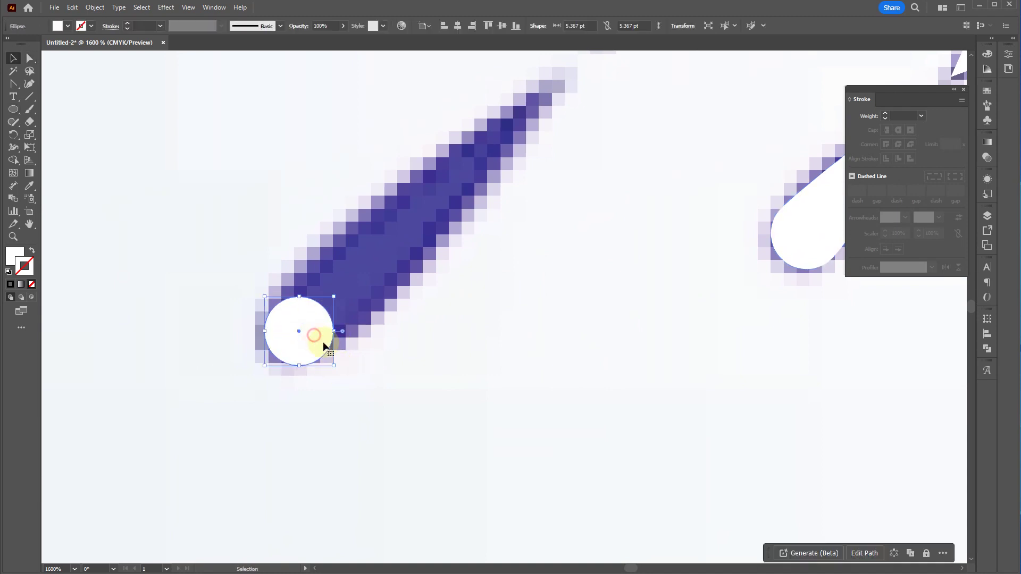
{"action": "left_click_drag", "start_coordinate": [335, 364], "coordinate": [539, 100]}
{"action": "key", "text": "a"}
Resize and slightly rotate the lower teardrop, then pull its rounded end down-left to match
{"action": "scroll", "coordinate": [559, 117], "scroll_direction": "down", "scroll_amount": 6}
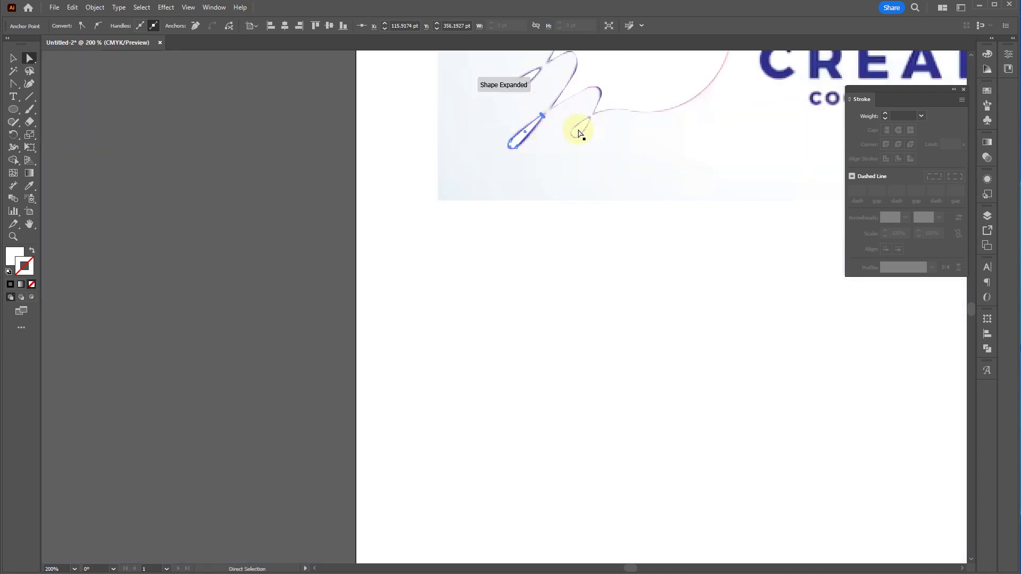
{"action": "left_click_drag", "start_coordinate": [593, 288], "coordinate": [557, 384]}
{"action": "scroll", "coordinate": [421, 301], "scroll_direction": "up", "scroll_amount": 5}
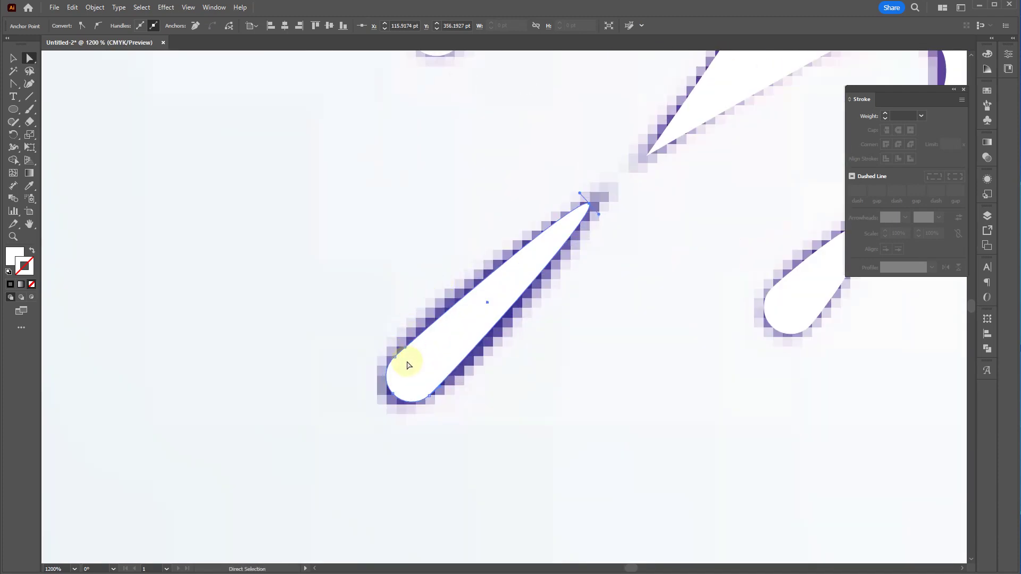
{"action": "key", "text": "v"}
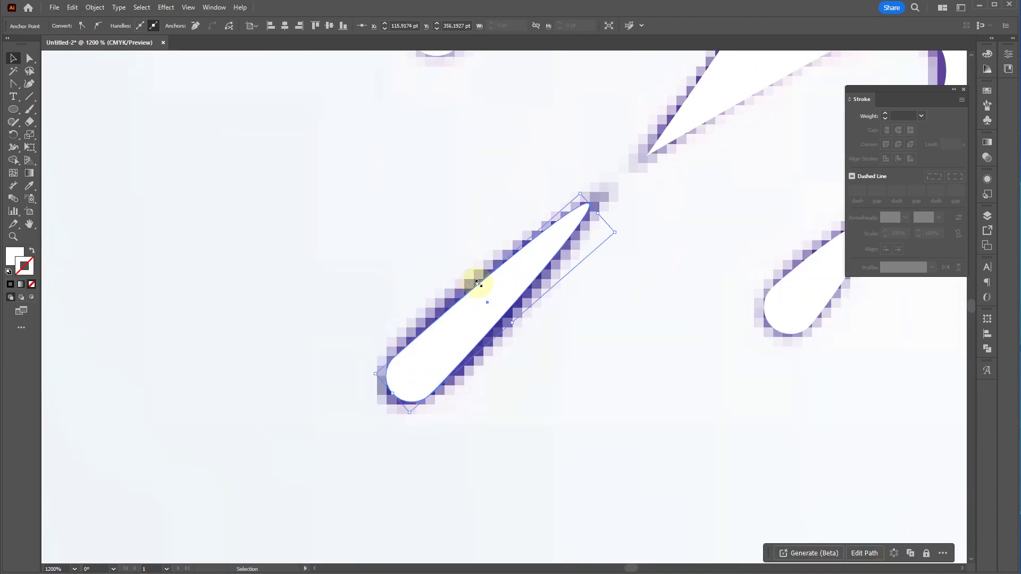
{"action": "left_click_drag", "start_coordinate": [478, 283], "coordinate": [473, 281]}
{"action": "left_click_drag", "start_coordinate": [625, 238], "coordinate": [623, 237]}
{"action": "key", "text": "a"}
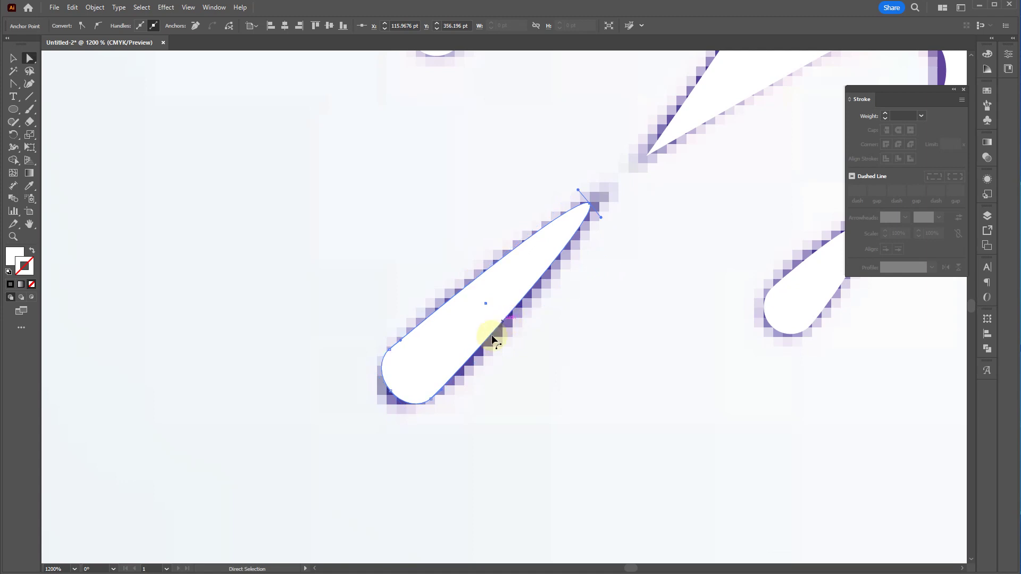
{"action": "mouse_move", "coordinate": [390, 391]}
{"action": "left_mouse_down"}
{"action": "mouse_move", "coordinate": [372, 410]}
{"action": "mouse_move", "coordinate": [385, 397]}
{"action": "left_mouse_up"}
Resize the upper teardrop and move its rounded end to fit the reference drop, then deselect
{"action": "key", "text": "v"}
{"action": "scroll", "coordinate": [462, 358], "scroll_direction": "down", "scroll_amount": 4}
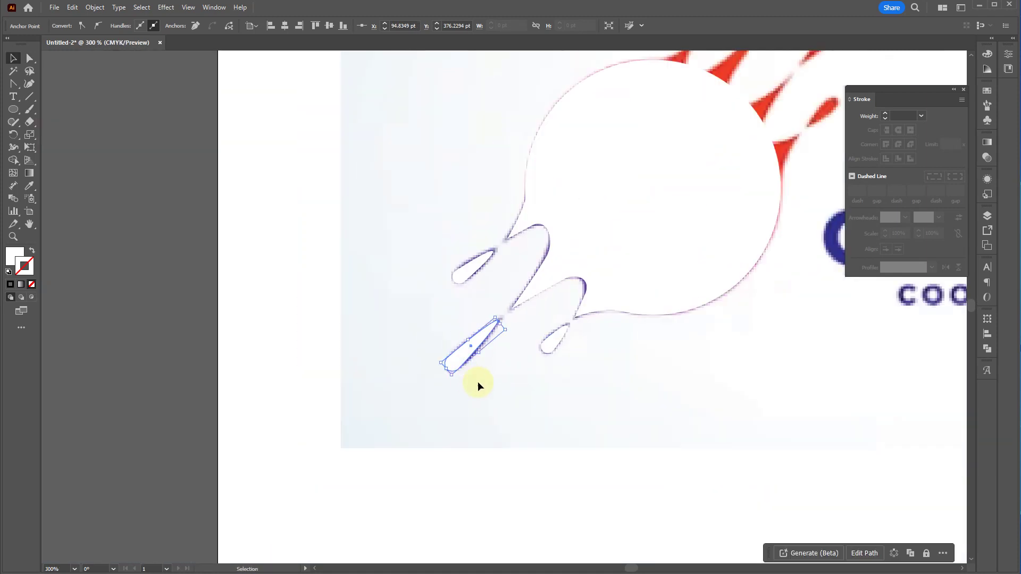
{"action": "scroll", "coordinate": [482, 270], "scroll_direction": "up", "scroll_amount": 5}
{"action": "left_click", "coordinate": [448, 246]}
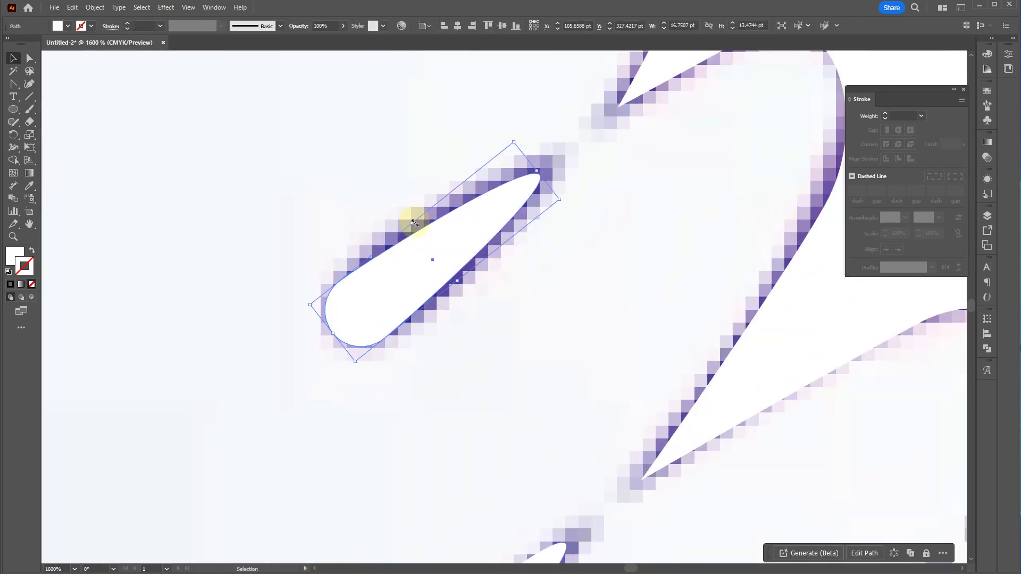
{"action": "left_click_drag", "start_coordinate": [410, 218], "coordinate": [411, 227]}
{"action": "key", "text": "a"}
{"action": "left_click_drag", "start_coordinate": [343, 330], "coordinate": [335, 334]}
{"action": "scroll", "coordinate": [371, 392], "scroll_direction": "down", "scroll_amount": 3}
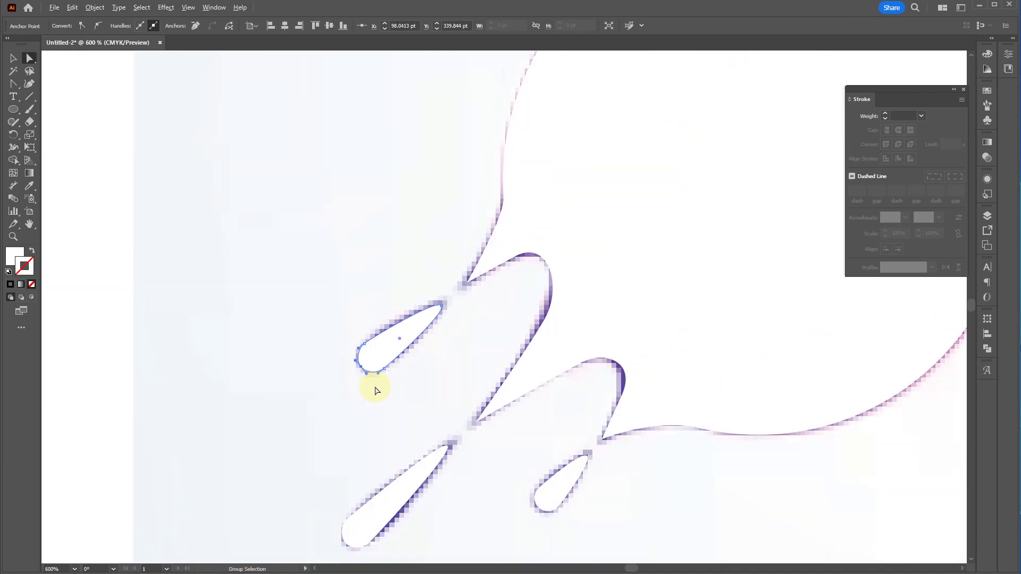
{"action": "key", "text": "v"}
{"action": "left_click", "coordinate": [241, 420]}
{"action": "scroll", "coordinate": [242, 419], "scroll_direction": "down", "scroll_amount": 4}
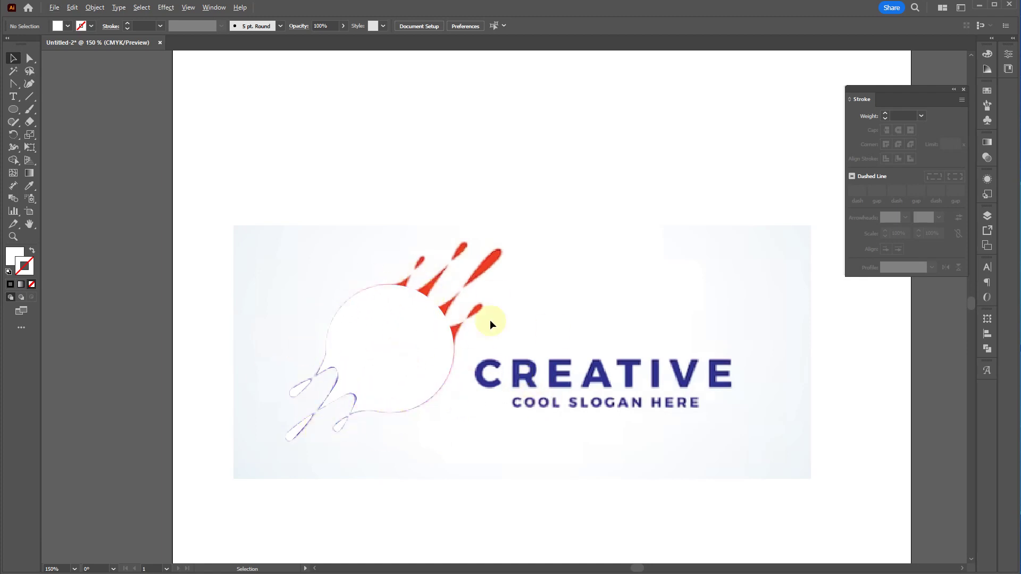
Add three anchors along the blob's top edge, nudging one to follow the reference curve
{"action": "left_click_drag", "start_coordinate": [465, 289], "coordinate": [511, 407]}
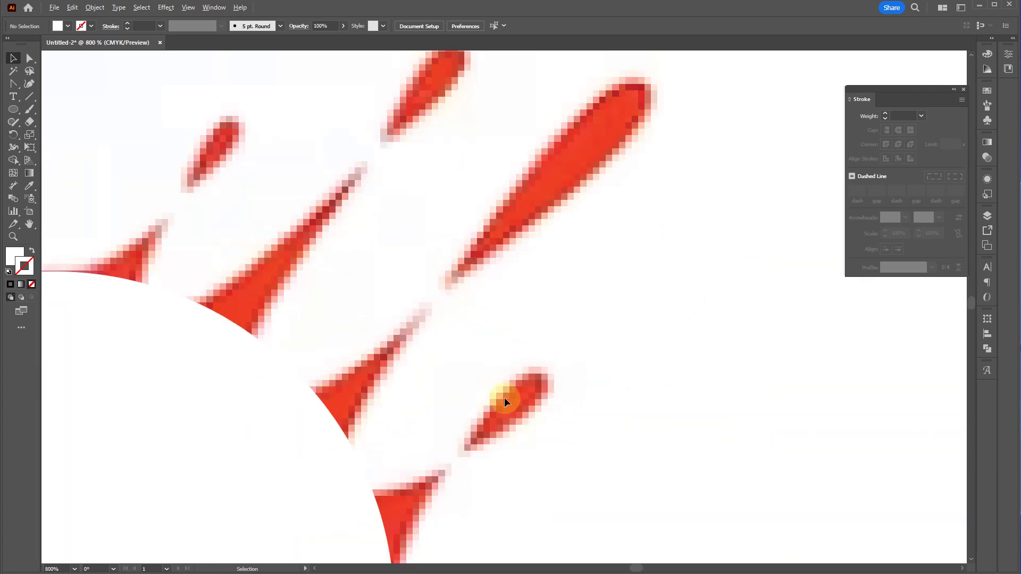
{"action": "left_click_drag", "start_coordinate": [529, 318], "coordinate": [487, 328]}
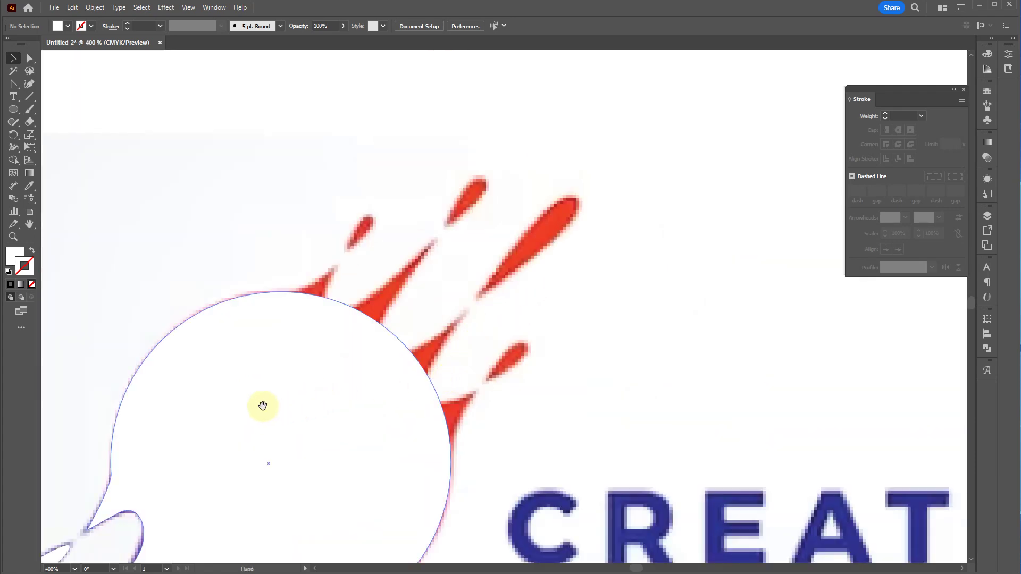
{"action": "left_click_drag", "start_coordinate": [270, 390], "coordinate": [394, 209]}
{"action": "key", "text": "a"}
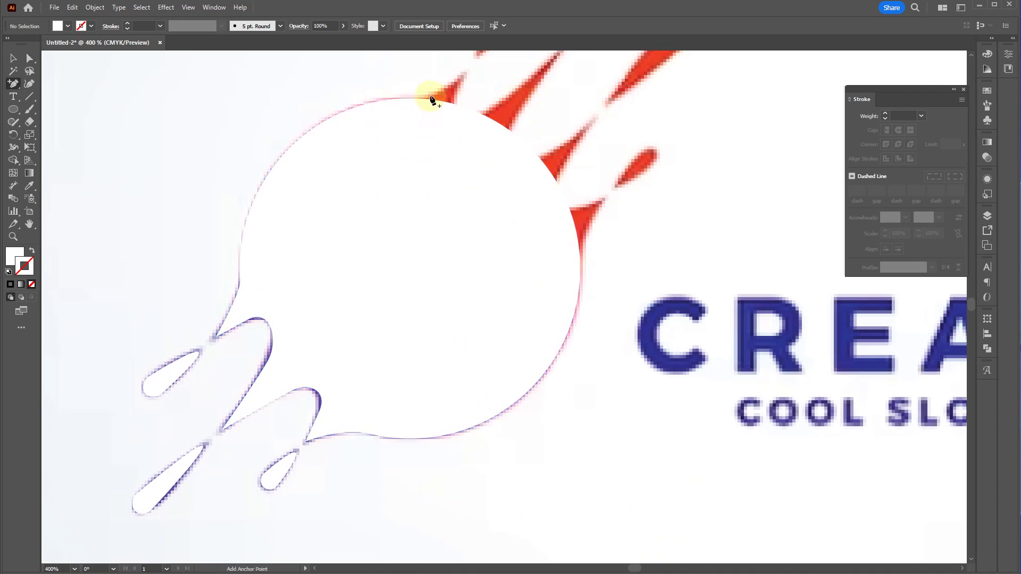
{"action": "scroll", "coordinate": [429, 95], "scroll_direction": "up", "scroll_amount": 3}
{"action": "key", "text": "plus"}
{"action": "left_click", "coordinate": [398, 105]}
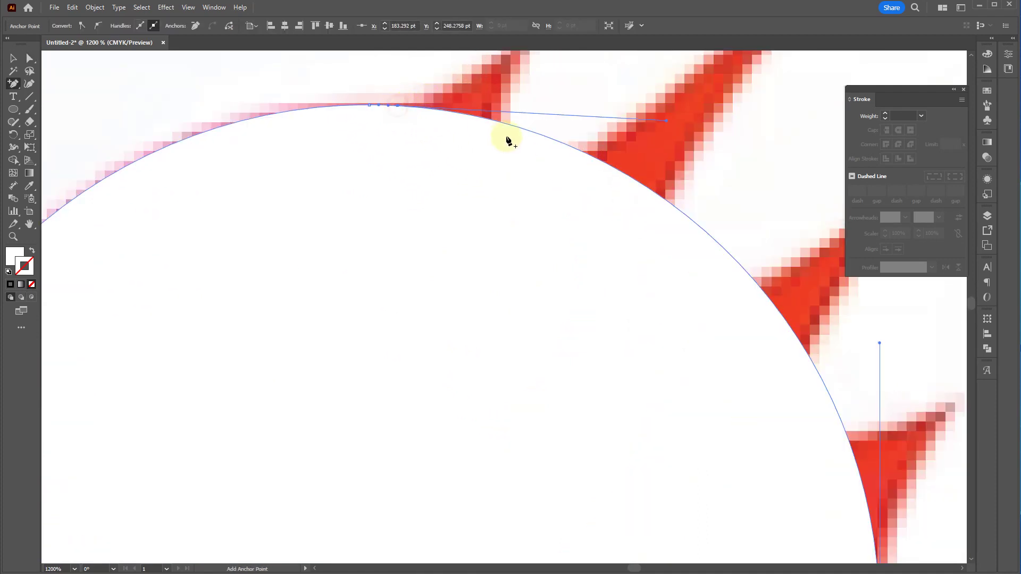
{"action": "left_click", "coordinate": [508, 123]}
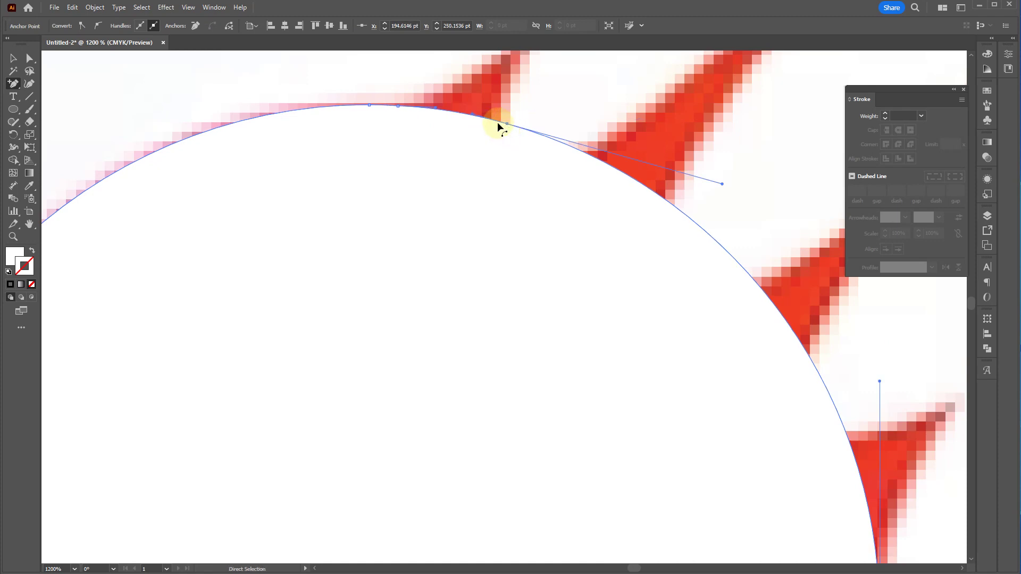
{"action": "left_click_drag", "start_coordinate": [500, 127], "coordinate": [494, 125]}
{"action": "left_click", "coordinate": [470, 114]}
{"action": "key", "text": "ctrl+shift+a"}
{"action": "key", "text": "a"}
{"action": "scroll", "coordinate": [456, 200], "scroll_direction": "down", "scroll_amount": 5}
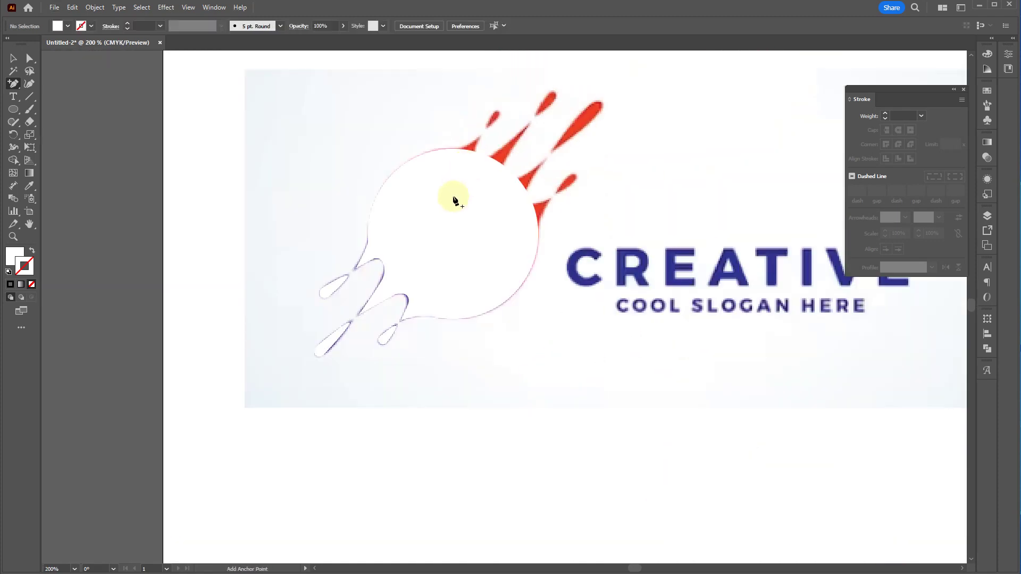
{"action": "scroll", "coordinate": [459, 142], "scroll_direction": "up", "scroll_amount": 3}
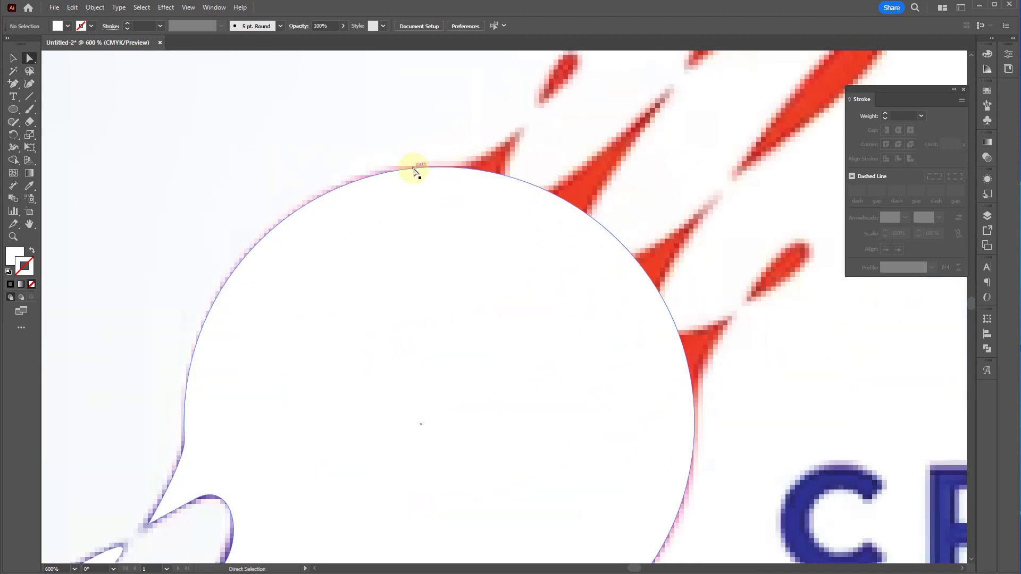
Delete the blob's topmost anchor to flatten its top
{"action": "left_click", "coordinate": [438, 168]}
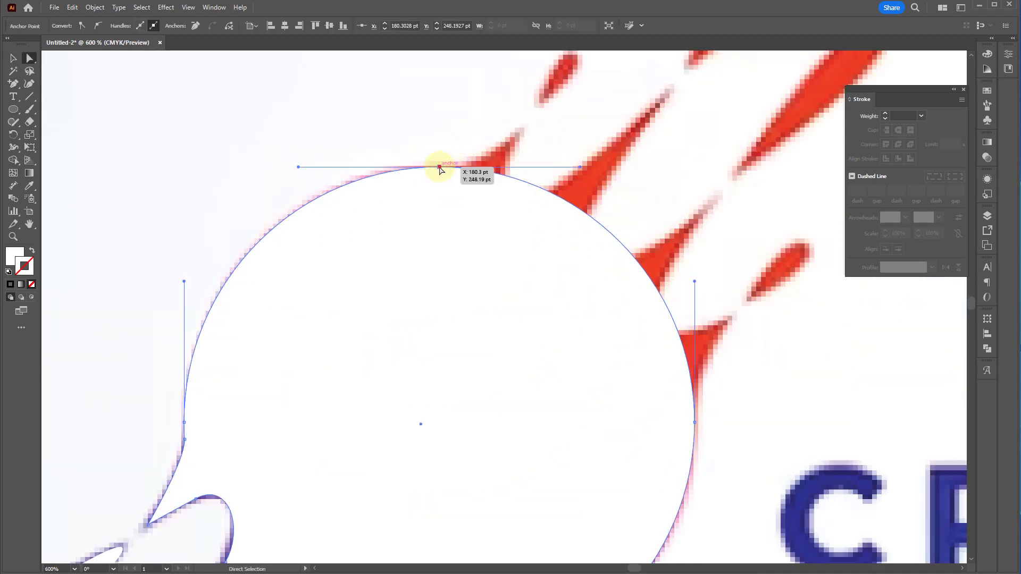
{"action": "key", "text": "Delete"}
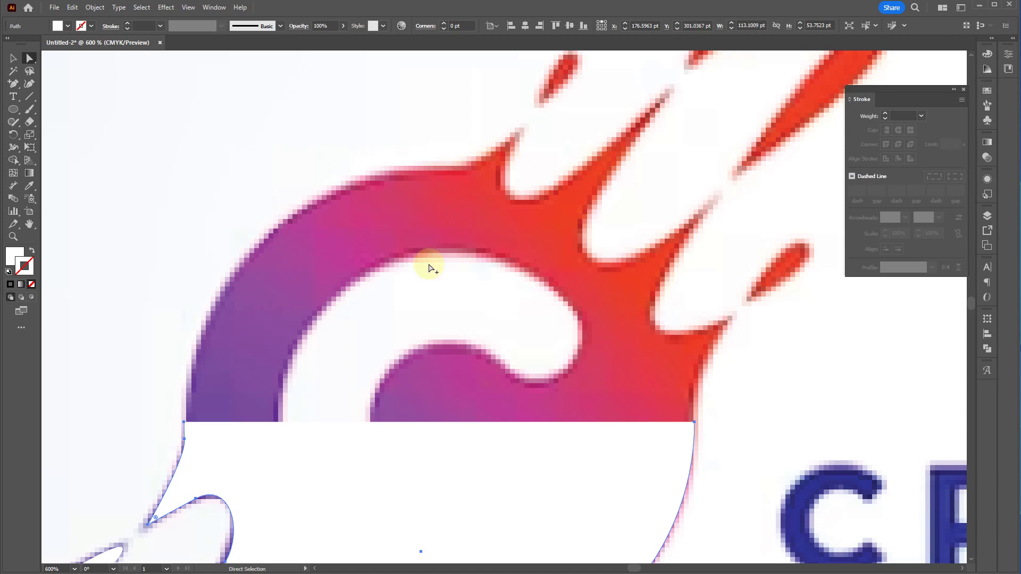
{"action": "scroll", "coordinate": [430, 268], "scroll_direction": "down", "scroll_amount": 4}
{"action": "key", "text": "v"}
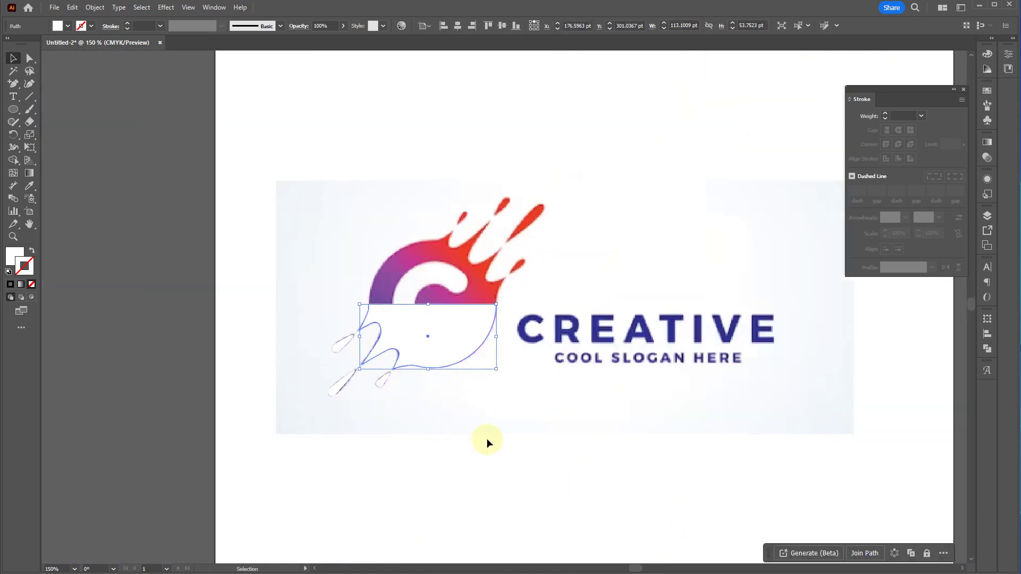
{"action": "key", "text": "a"}
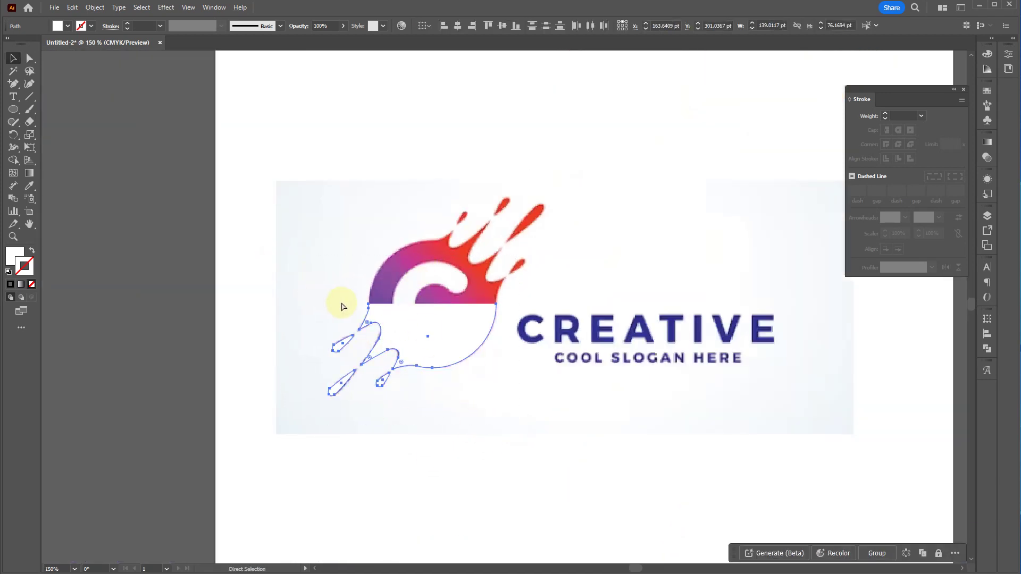
Paste a copy of the flat-topped lower half and reflect it left-right
{"action": "key", "text": "ctrl+v"}
{"action": "key", "text": "v"}
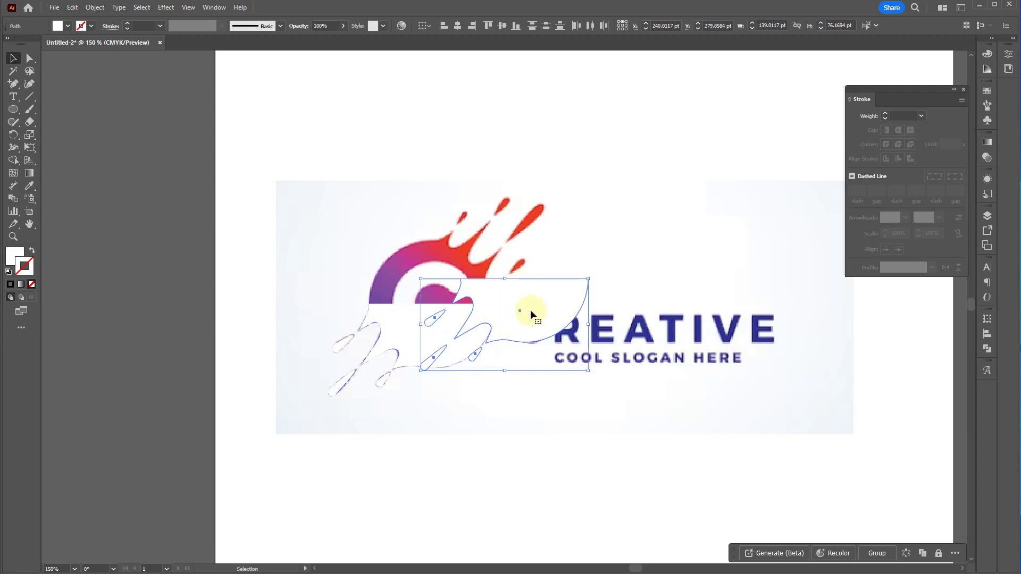
{"action": "right_click", "coordinate": [530, 310]}
{"action": "mouse_move", "coordinate": [591, 558]}
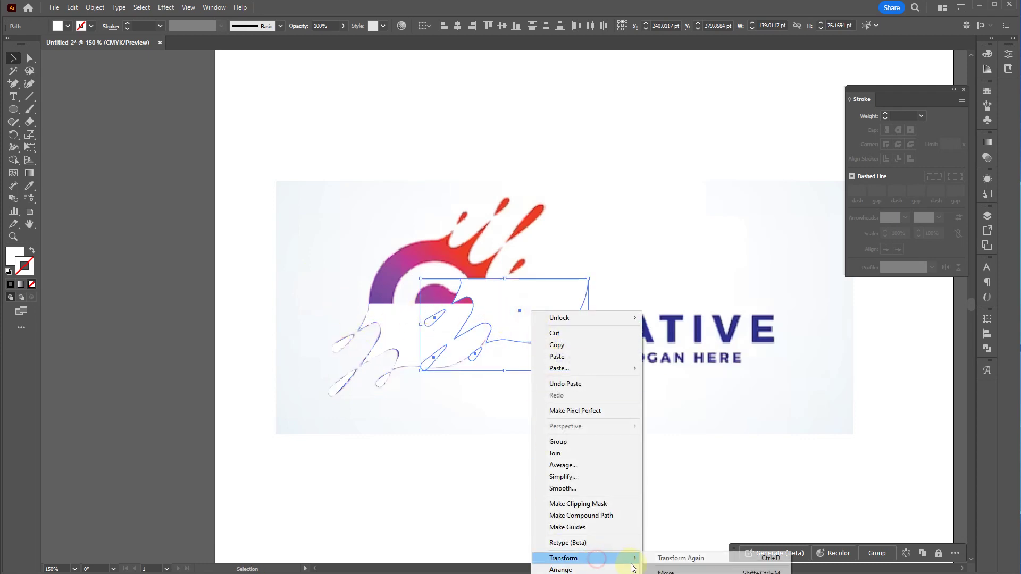
{"action": "left_click", "coordinate": [673, 511]}
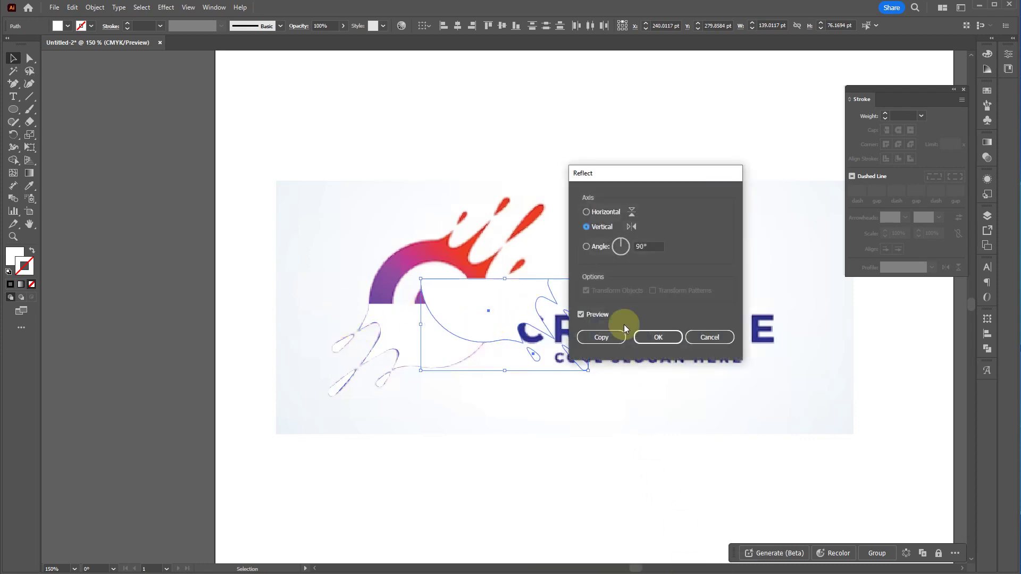
{"action": "left_click", "coordinate": [604, 215]}
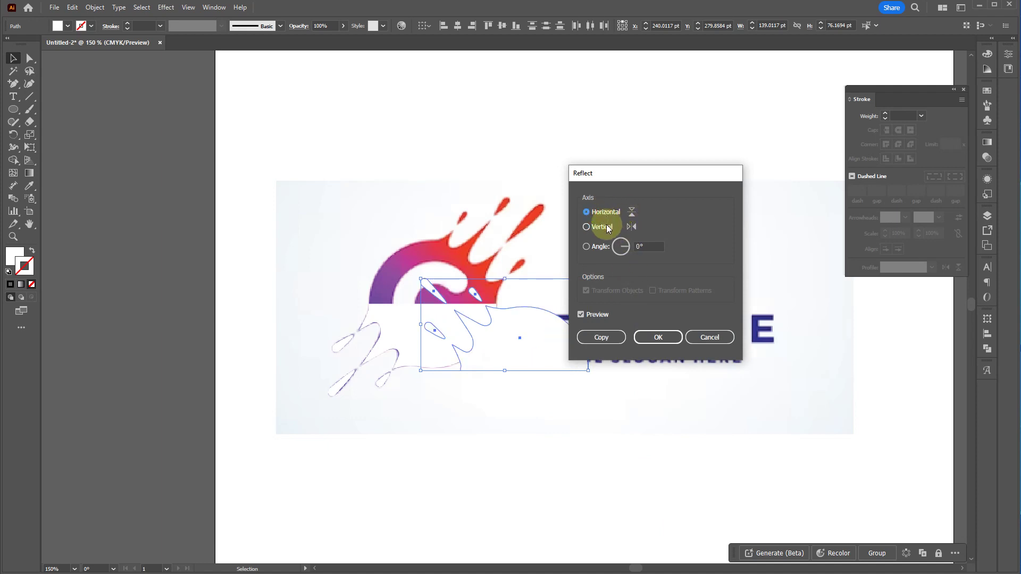
{"action": "left_click", "coordinate": [607, 227]}
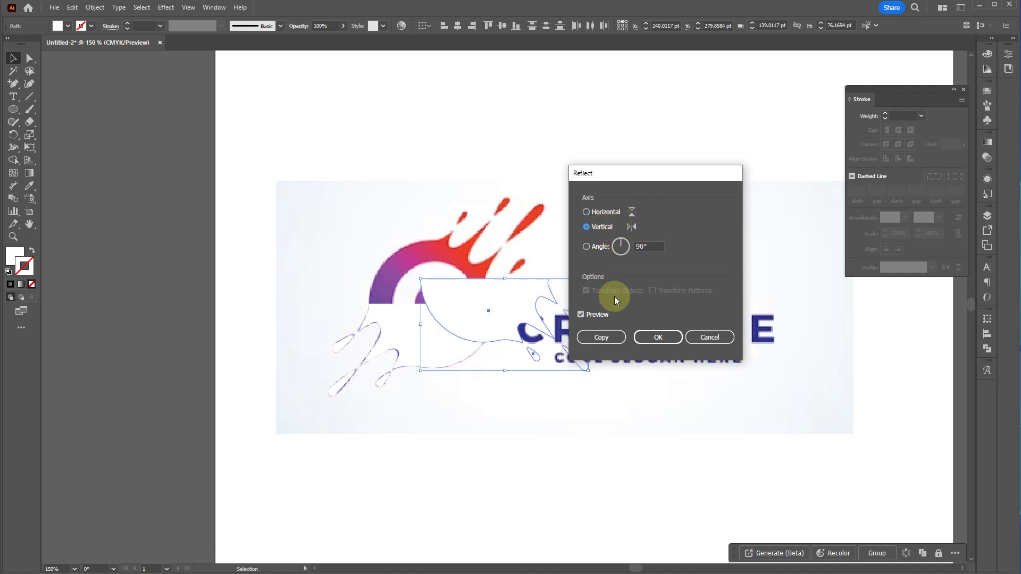
{"action": "left_click", "coordinate": [649, 343]}
Reflect the copy top to bottom and move it up above the lower half
{"action": "right_click", "coordinate": [513, 317]}
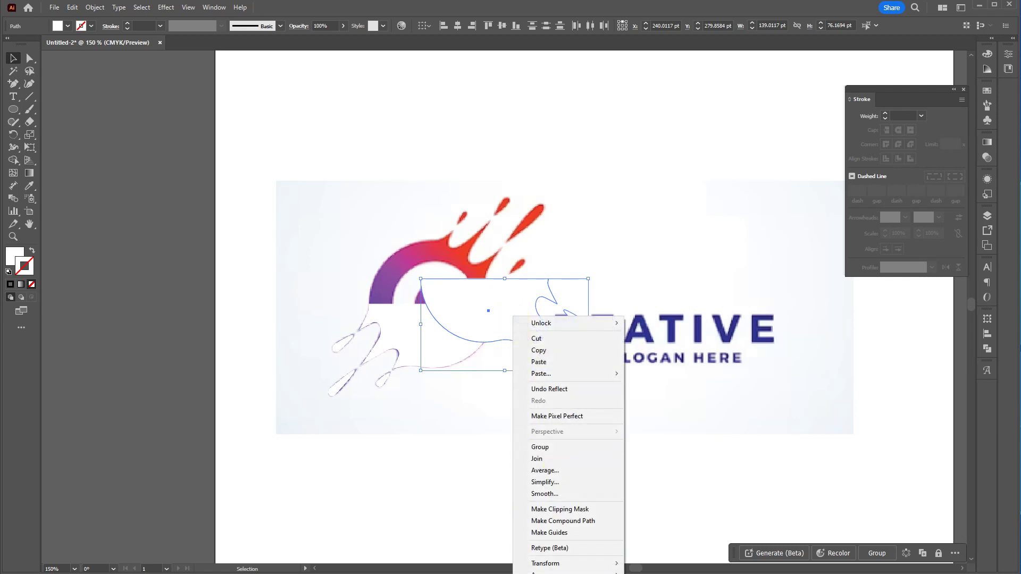
{"action": "mouse_move", "coordinate": [577, 564]}
{"action": "left_click", "coordinate": [660, 573]}
{"action": "left_click", "coordinate": [604, 217]}
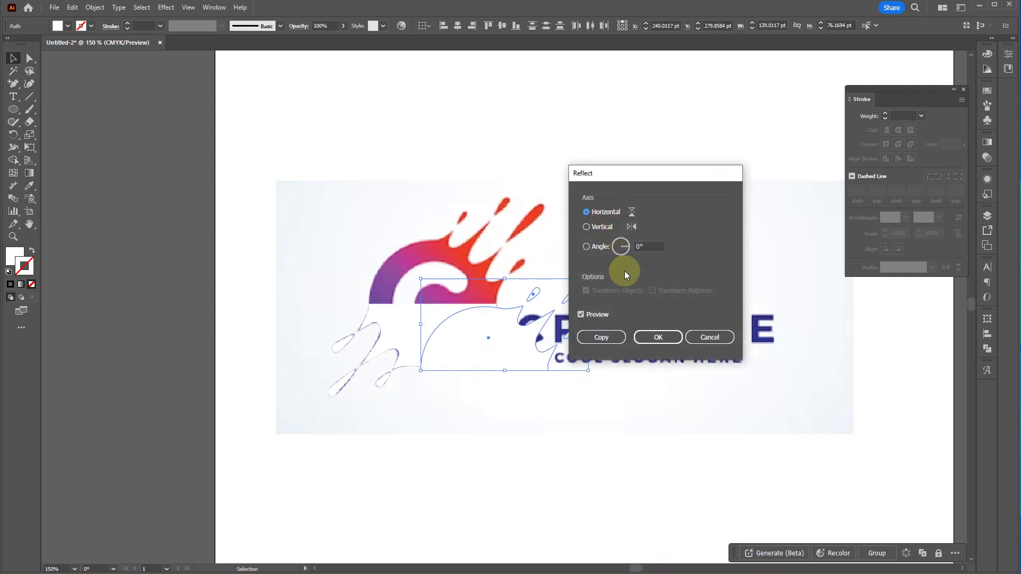
{"action": "left_click", "coordinate": [653, 337]}
{"action": "left_click_drag", "start_coordinate": [501, 350], "coordinate": [449, 282]}
Nudge the mirrored copy up to meet the lower half and reshape its edge to the reference
{"action": "scroll", "coordinate": [489, 247], "scroll_direction": "up", "scroll_amount": 3}
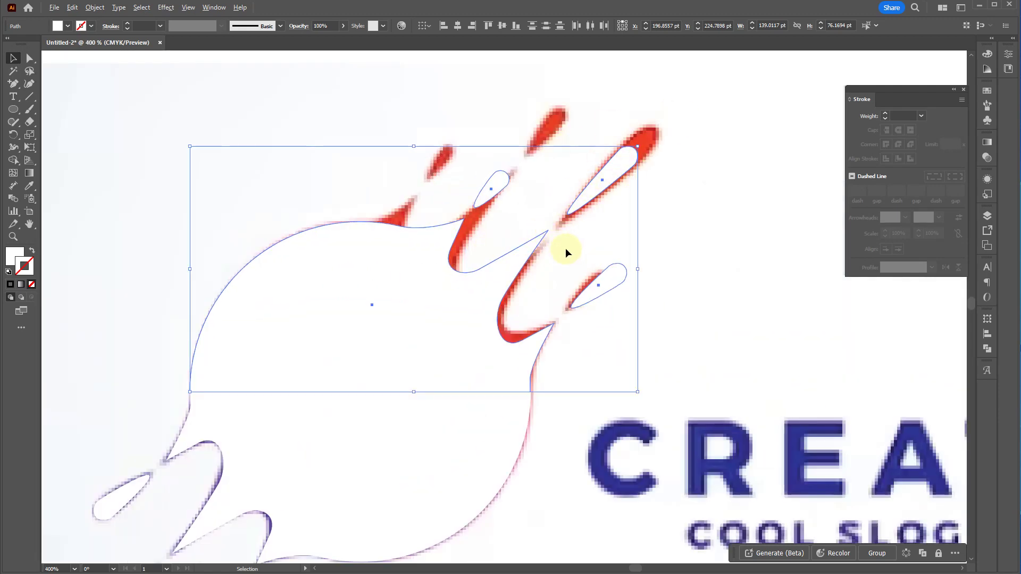
{"action": "scroll", "coordinate": [534, 419], "scroll_direction": "up", "scroll_amount": 2}
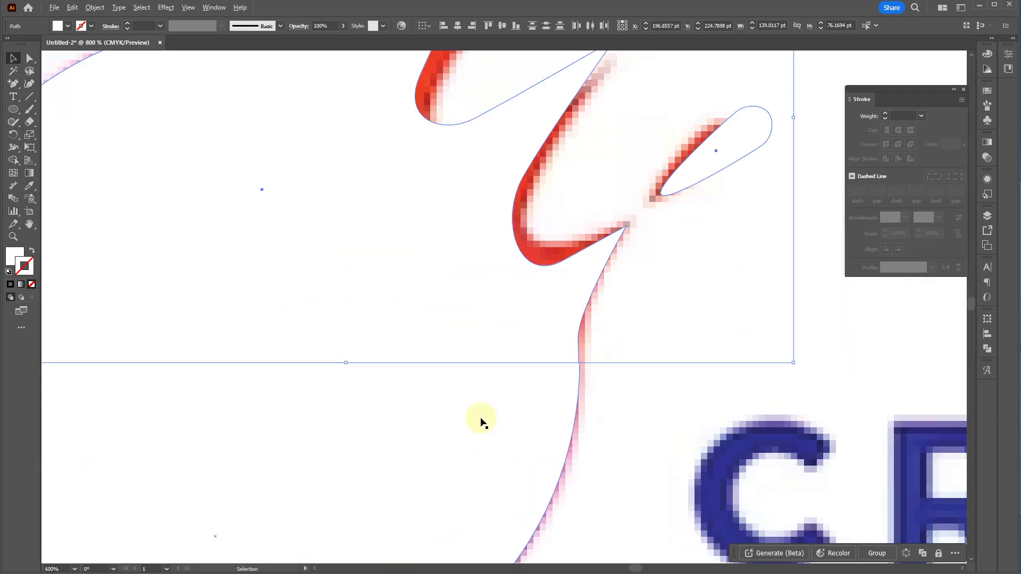
{"action": "mouse_move", "coordinate": [354, 279]}
{"action": "left_mouse_down"}
{"action": "mouse_move", "coordinate": [358, 267]}
{"action": "mouse_move", "coordinate": [358, 285]}
{"action": "left_mouse_up"}
{"action": "scroll", "coordinate": [630, 356], "scroll_direction": "up", "scroll_amount": 4}
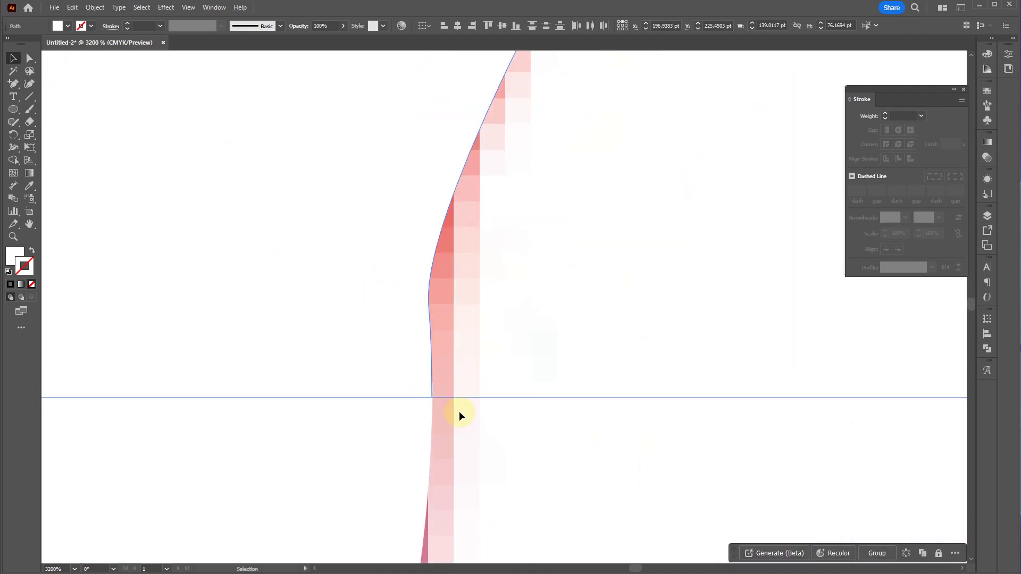
{"action": "key", "text": "a"}
{"action": "mouse_move", "coordinate": [431, 397]}
{"action": "left_mouse_down"}
{"action": "mouse_move", "coordinate": [420, 390]}
{"action": "mouse_move", "coordinate": [435, 385]}
{"action": "left_mouse_up"}
Inspect the blob path's anchors and handles by selecting and deselecting it
{"action": "left_click", "coordinate": [461, 384]}
{"action": "left_click", "coordinate": [401, 432]}
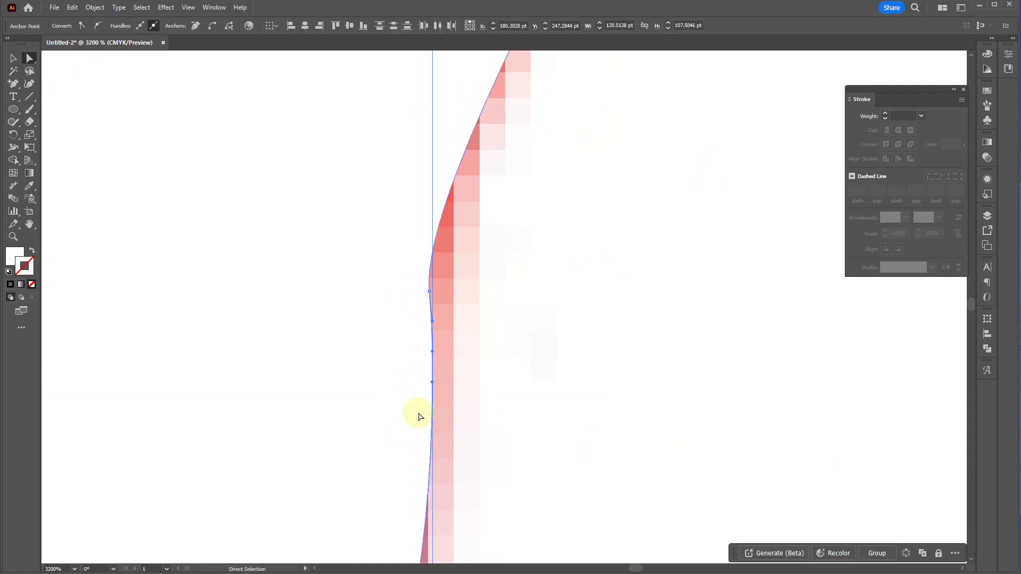
{"action": "left_click", "coordinate": [448, 381]}
{"action": "left_click", "coordinate": [408, 413]}
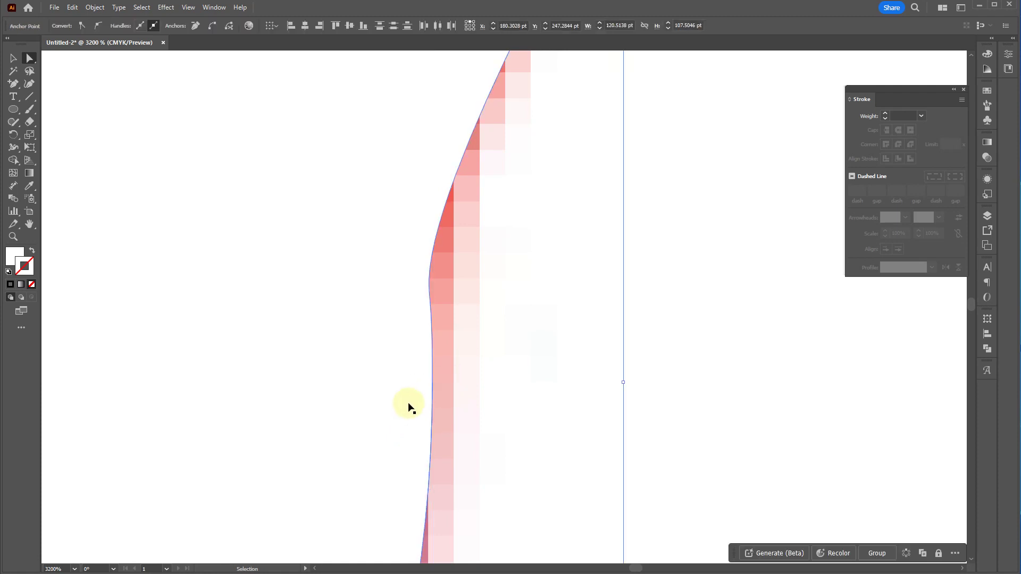
{"action": "scroll", "coordinate": [469, 382], "scroll_direction": "down", "scroll_amount": 4}
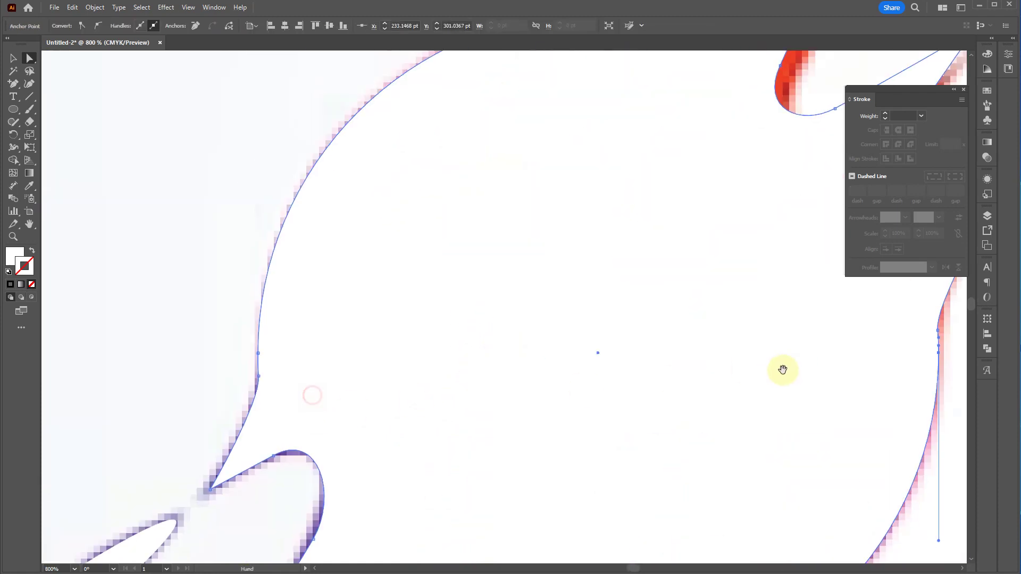
{"action": "left_click", "coordinate": [240, 346]}
{"action": "left_click_drag", "start_coordinate": [271, 364], "coordinate": [270, 360]}
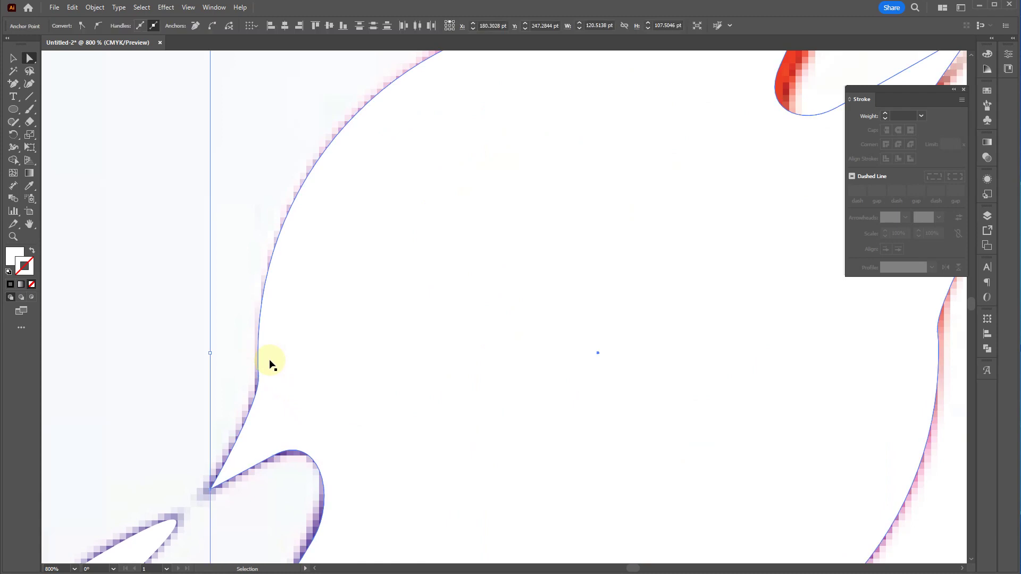
{"action": "left_click", "coordinate": [256, 355]}
{"action": "left_click", "coordinate": [192, 360]}
{"action": "scroll", "coordinate": [207, 362], "scroll_direction": "down", "scroll_amount": 3}
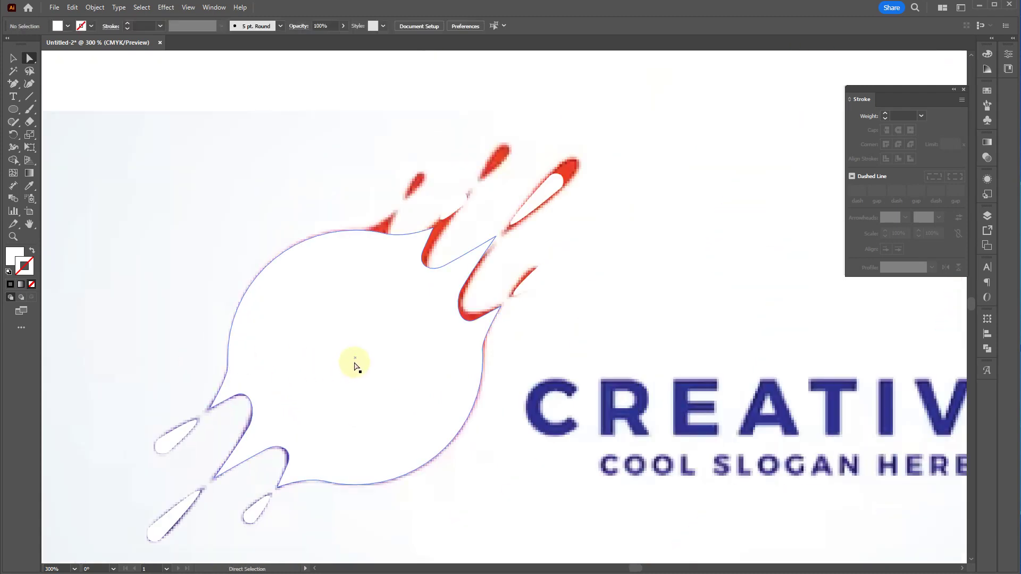
Move the larger white shape up-left off the gradient reference logo
{"action": "key", "text": "v"}
{"action": "left_click", "coordinate": [354, 363]}
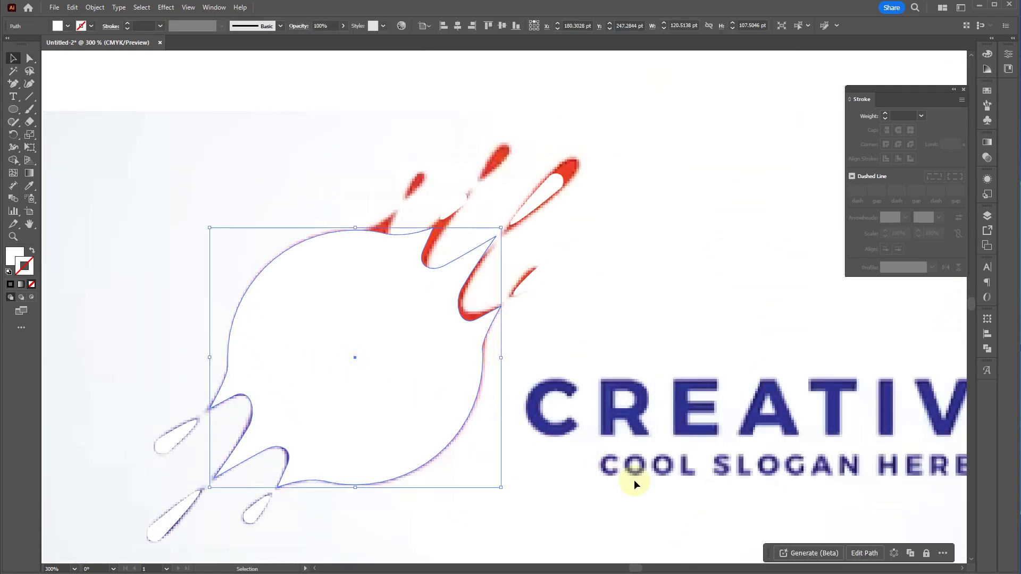
{"action": "scroll", "coordinate": [570, 460], "scroll_direction": "down", "scroll_amount": 3}
{"action": "left_click", "coordinate": [388, 356]}
{"action": "left_click_drag", "start_coordinate": [488, 459], "coordinate": [515, 431]}
In Outline view, undo the blob's top and right droplet edits three times, then return to Preview
{"action": "key", "text": "ctrl+y"}
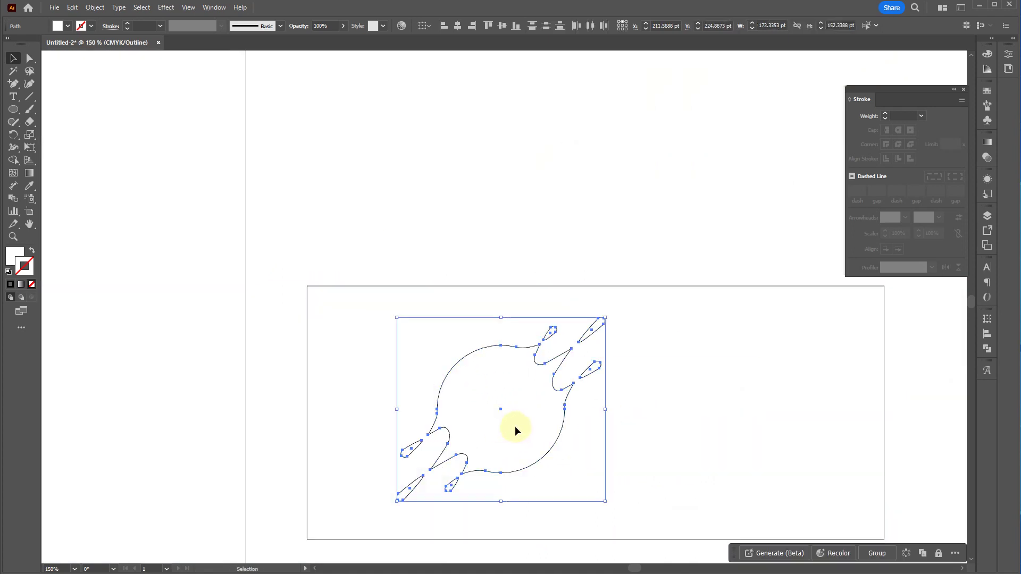
{"action": "left_click", "coordinate": [492, 414]}
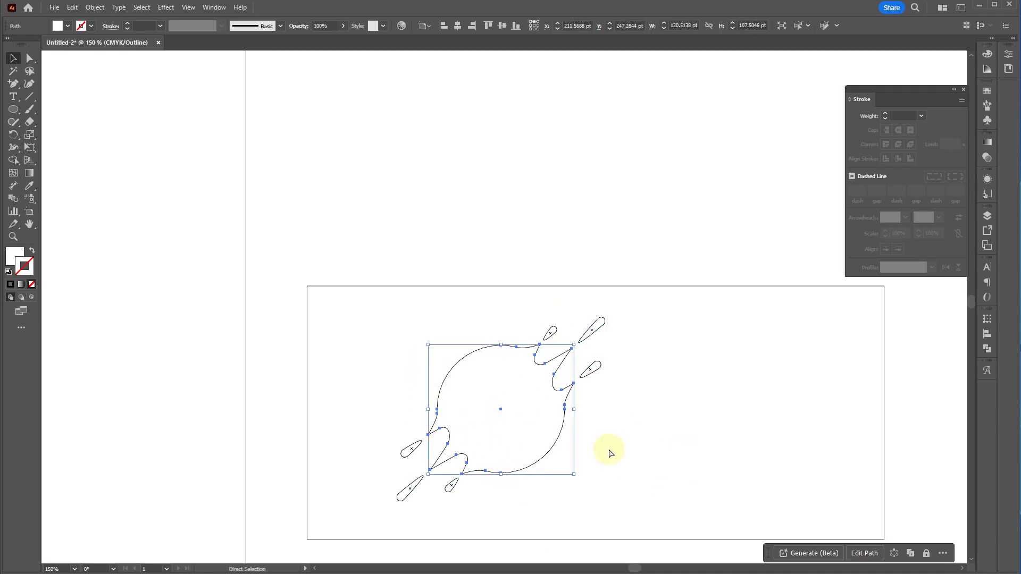
{"action": "key", "text": "ctrl+z"}
{"action": "key", "text": "ctrl+z"}
{"action": "key", "text": "ctrl+z"}
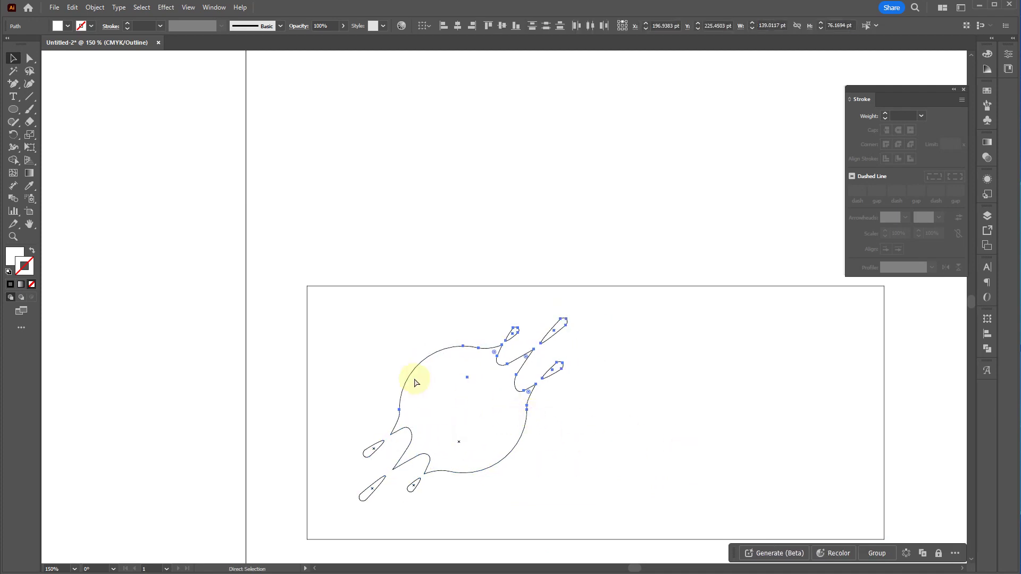
{"action": "key", "text": "ctrl+z"}
{"action": "key", "text": "ctrl+z"}
{"action": "key", "text": "ctrl+z"}
{"action": "key", "text": "ctrl+z"}
{"action": "key", "text": "ctrl+z"}
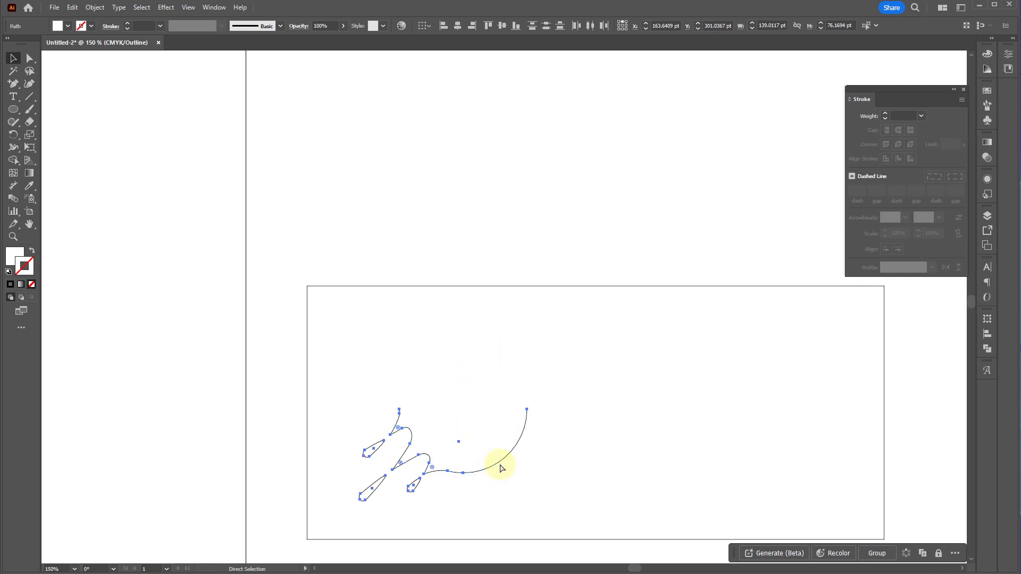
{"action": "key", "text": "ctrl+z"}
{"action": "key", "text": "ctrl+y"}
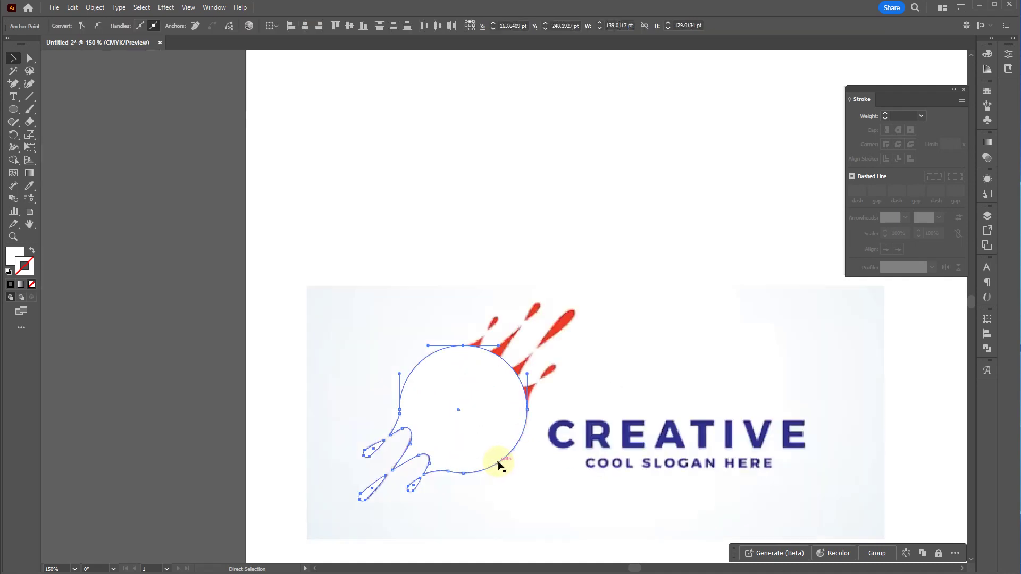
{"action": "key", "text": "v"}
{"action": "scroll", "coordinate": [467, 354], "scroll_direction": "up", "scroll_amount": 5}
{"action": "key", "text": "ctrl+shift+a"}
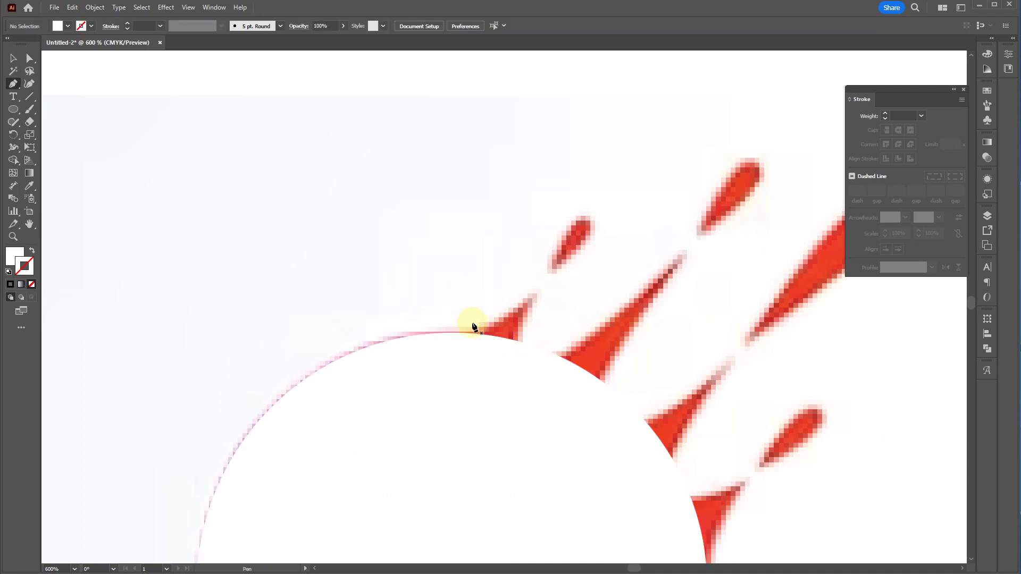
{"action": "scroll", "coordinate": [474, 326], "scroll_direction": "up", "scroll_amount": 2}
Pull a curve handle on the new pen path, finish it and deselect
{"action": "left_click_drag", "start_coordinate": [455, 343], "coordinate": [554, 366]}
{"action": "key", "text": "Escape"}
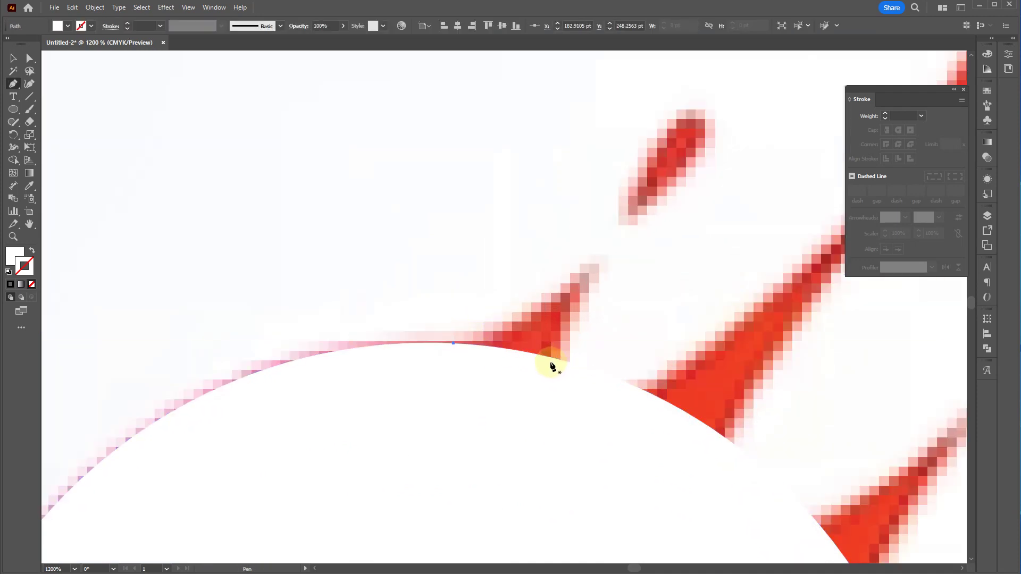
{"action": "key", "text": "ctrl+shift+a"}
Add anchor points at the base of each red spike along the circle's upper-right edge
{"action": "key", "text": "plus"}
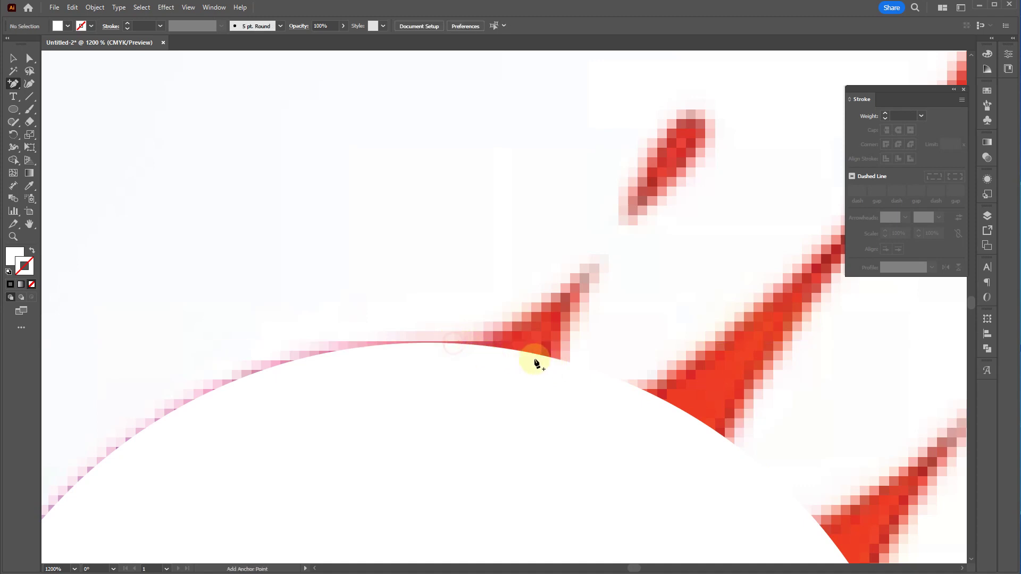
{"action": "left_click", "coordinate": [556, 359]}
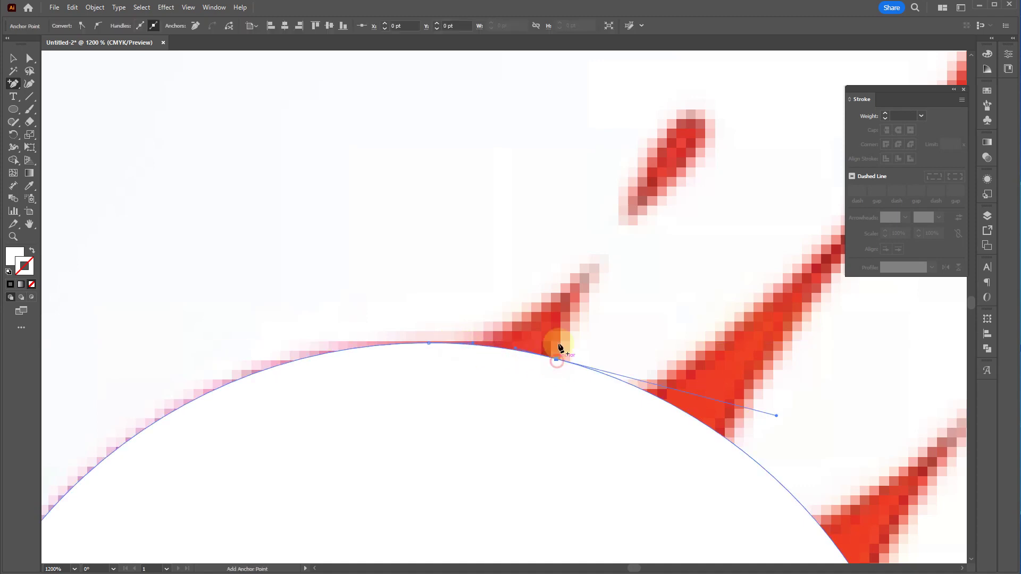
{"action": "left_click", "coordinate": [511, 351]}
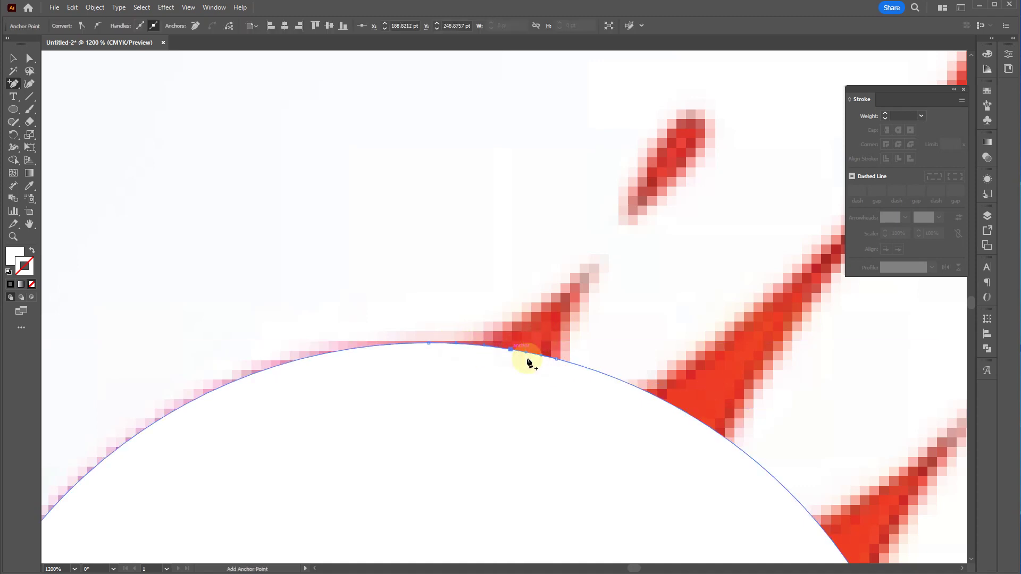
{"action": "left_click", "coordinate": [646, 393]}
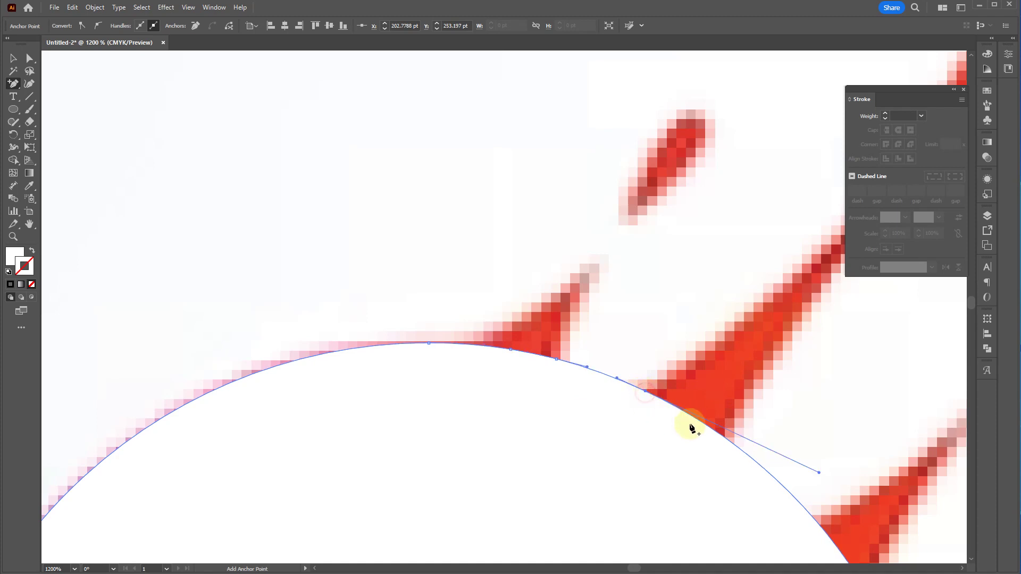
{"action": "left_click", "coordinate": [724, 440]}
{"action": "left_click_drag", "start_coordinate": [754, 481], "coordinate": [493, 232]}
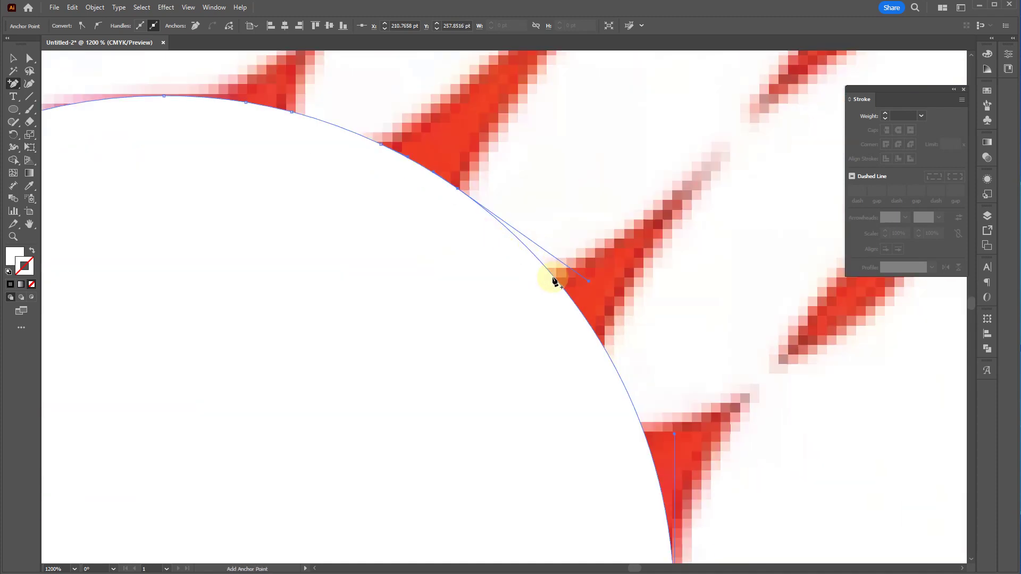
{"action": "left_click", "coordinate": [554, 278]}
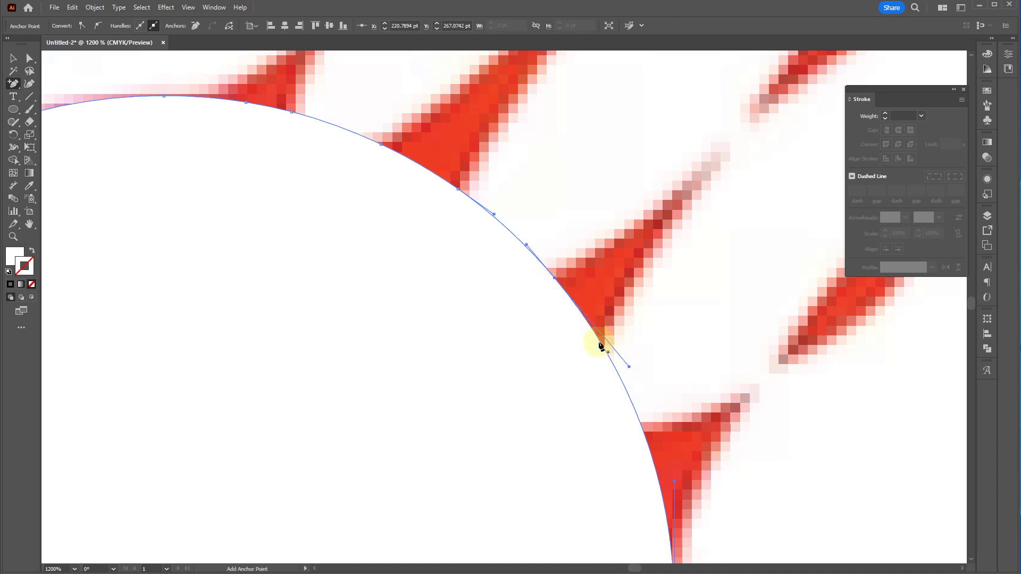
{"action": "left_click", "coordinate": [645, 429]}
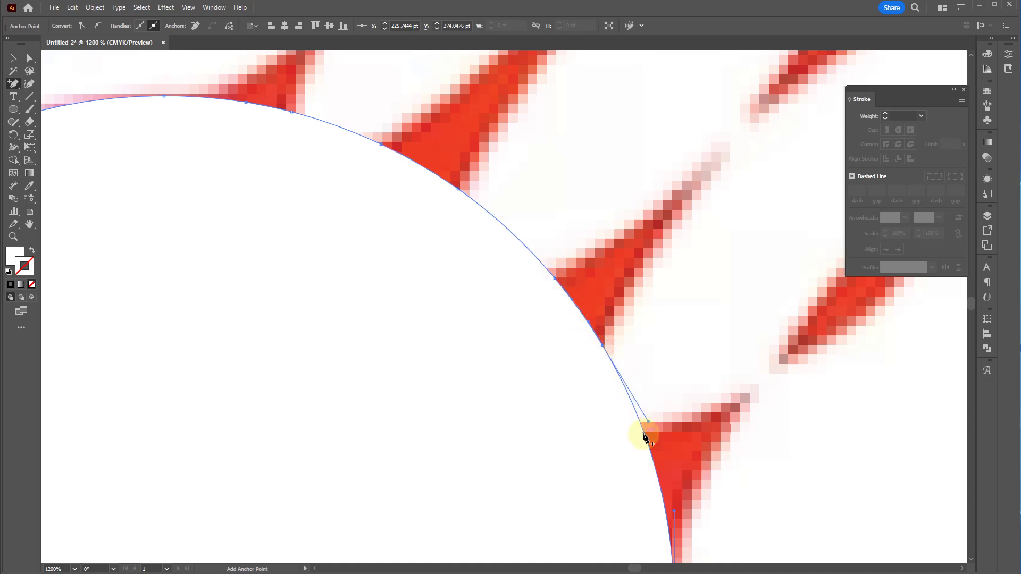
{"action": "left_click", "coordinate": [673, 535]}
Add two more anchors beside the lower red spike's base
{"action": "scroll", "coordinate": [667, 376], "scroll_direction": "down", "scroll_amount": 3}
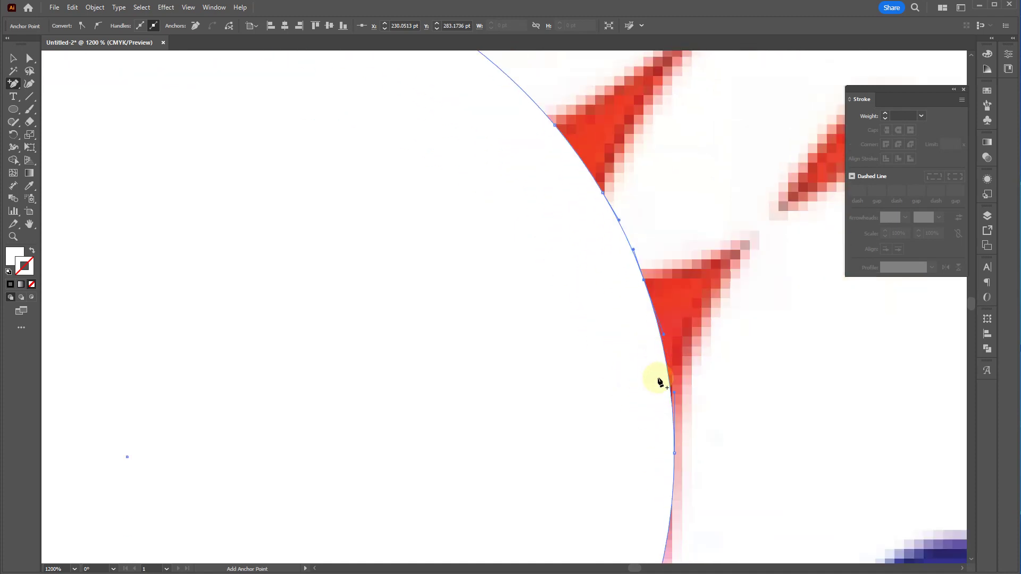
{"action": "left_click", "coordinate": [674, 419]}
{"action": "key", "text": "a"}
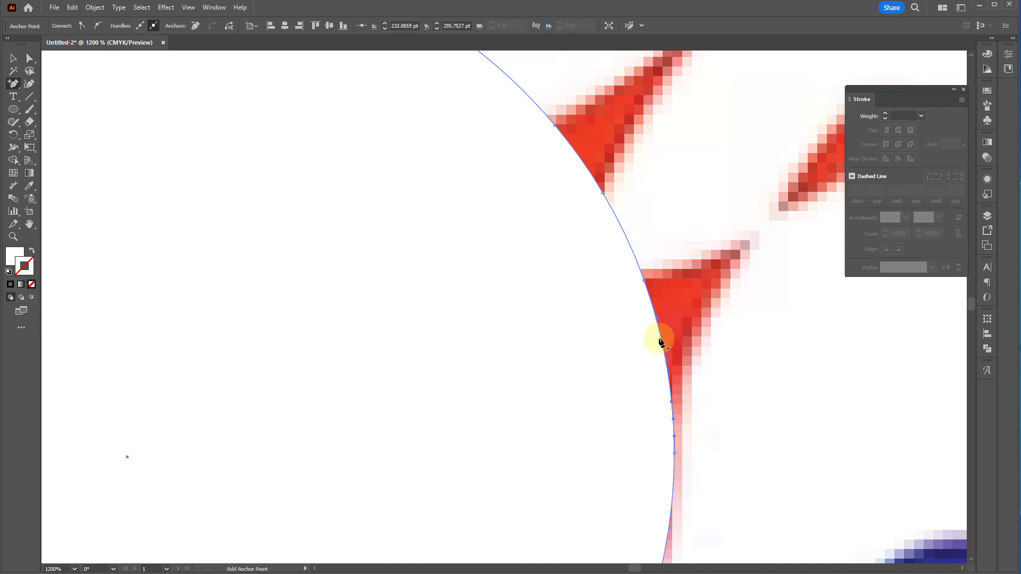
{"action": "left_click", "coordinate": [660, 340]}
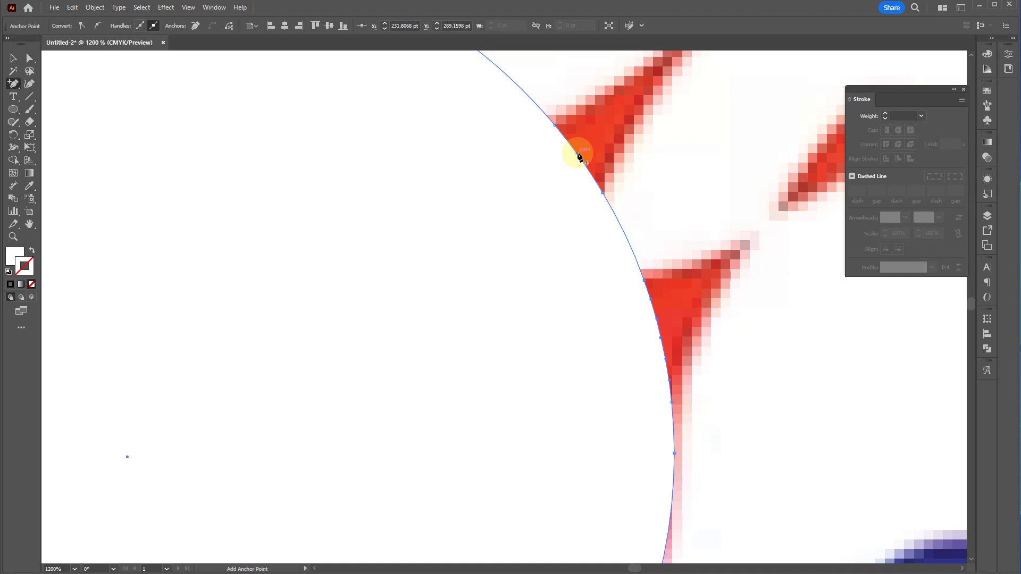
{"action": "scroll", "coordinate": [579, 156], "scroll_direction": "up", "scroll_amount": 5}
{"action": "scroll", "coordinate": [579, 156], "scroll_direction": "left", "scroll_amount": 2}
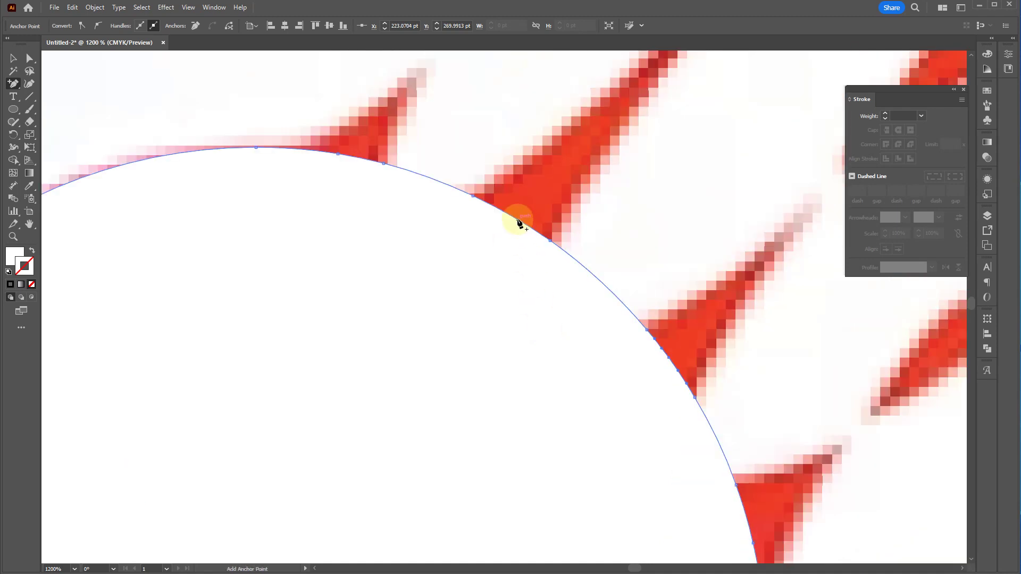
Pull anchors of the upper outline out into long spikes reaching the red splash tips
{"action": "left_click_drag", "start_coordinate": [230, 130], "coordinate": [333, 246]}
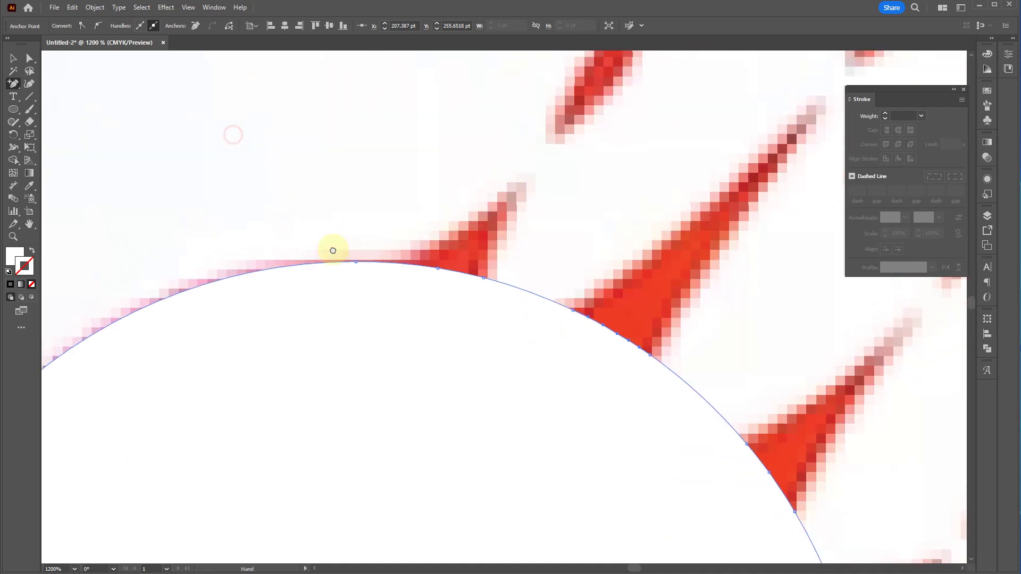
{"action": "key", "text": "a"}
{"action": "left_click_drag", "start_coordinate": [437, 267], "coordinate": [508, 203]}
{"action": "left_click_drag", "start_coordinate": [619, 336], "coordinate": [808, 121]}
{"action": "left_click_drag", "start_coordinate": [776, 262], "coordinate": [489, 269]}
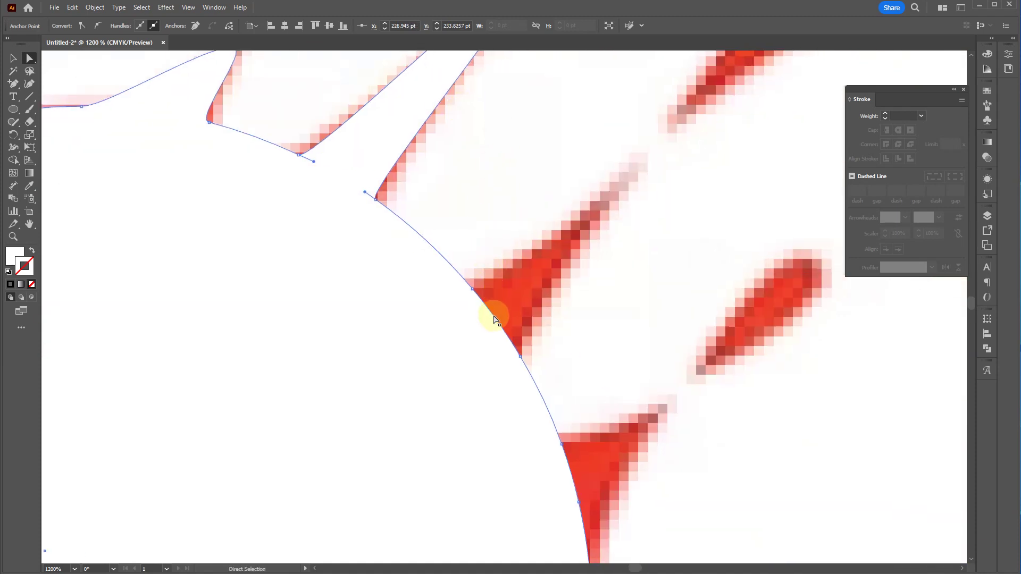
{"action": "left_click_drag", "start_coordinate": [494, 318], "coordinate": [612, 199]}
{"action": "left_click_drag", "start_coordinate": [593, 308], "coordinate": [504, 157]}
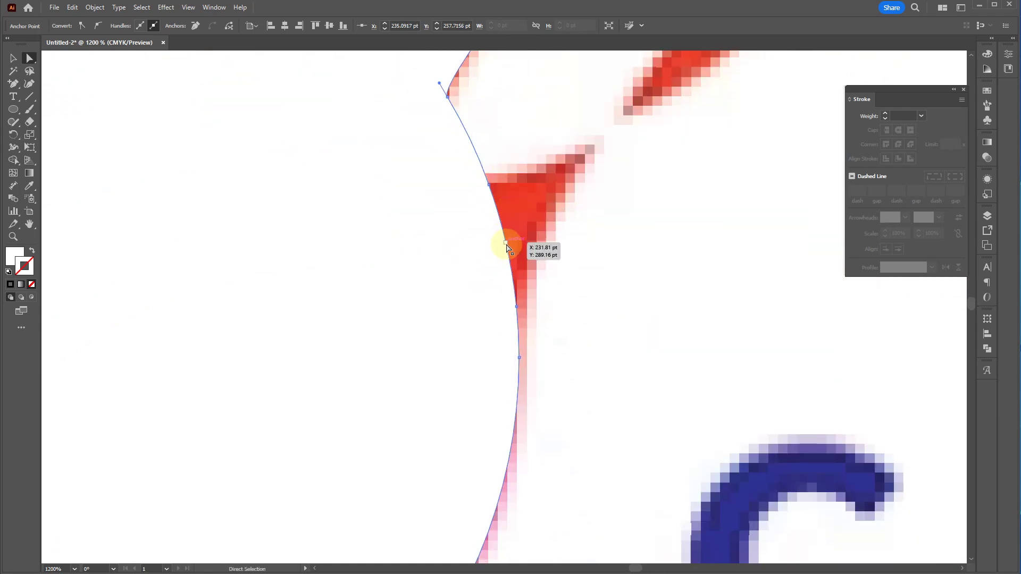
{"action": "left_click_drag", "start_coordinate": [507, 243], "coordinate": [598, 311]}
Reposition and sharpen the spike tip anchors to match the red splashes
{"action": "key", "text": "shift+c"}
{"action": "key", "text": "a"}
{"action": "key", "text": "shift+c"}
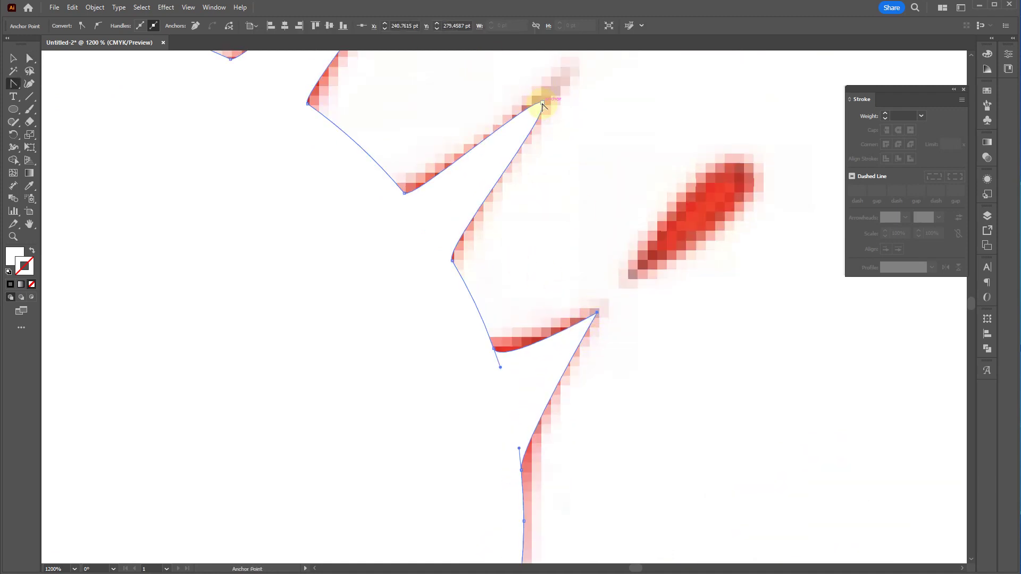
{"action": "left_click_drag", "start_coordinate": [435, 62], "coordinate": [467, 205]}
{"action": "key", "text": "a"}
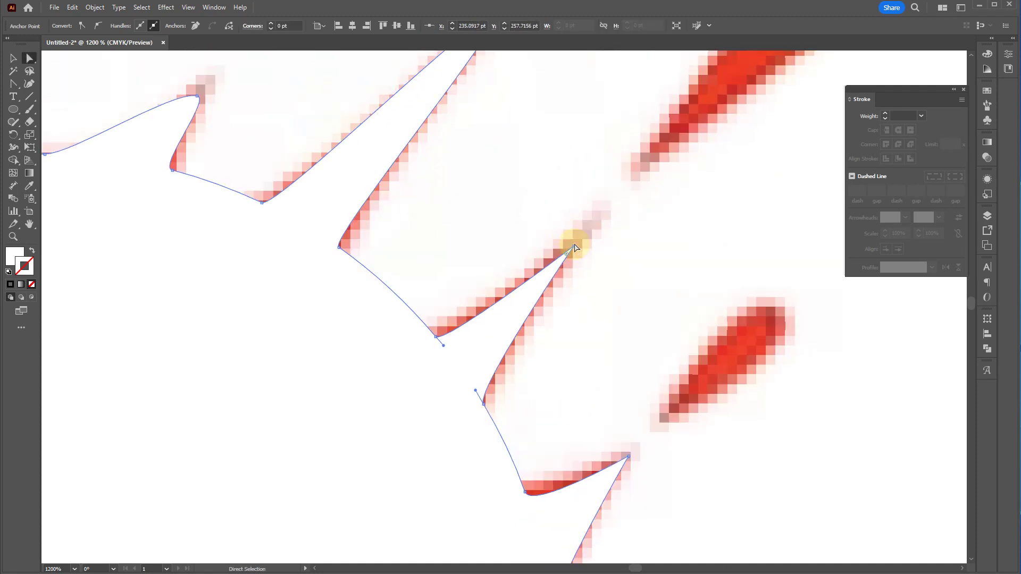
{"action": "left_click_drag", "start_coordinate": [574, 247], "coordinate": [598, 220]}
{"action": "left_click_drag", "start_coordinate": [419, 113], "coordinate": [468, 232]}
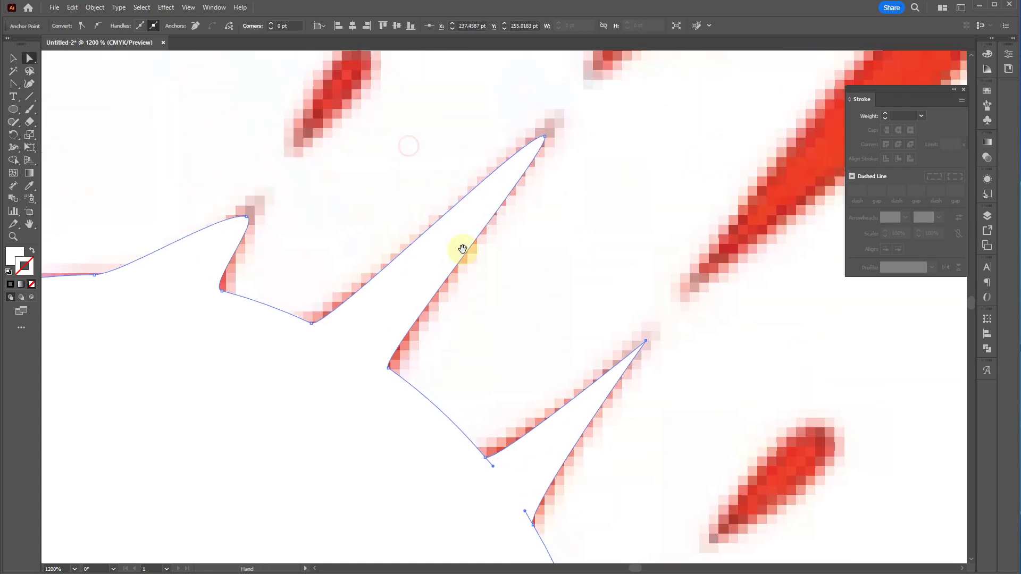
{"action": "key", "text": "shift+c"}
{"action": "left_click_drag", "start_coordinate": [544, 136], "coordinate": [554, 119]}
{"action": "key", "text": "a"}
Make the top anchor a sharp corner and bend neighbouring straight segments into curves along the red edge
{"action": "scroll", "coordinate": [445, 228], "scroll_direction": "up", "scroll_amount": 3}
{"action": "scroll", "coordinate": [444, 228], "scroll_direction": "left", "scroll_amount": 3}
{"action": "left_click", "coordinate": [362, 301]}
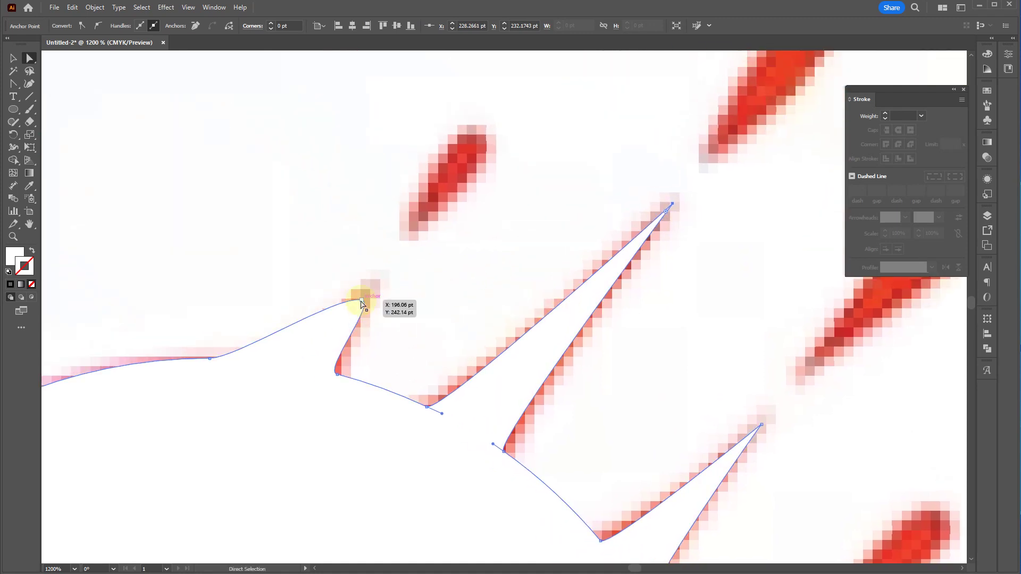
{"action": "left_click", "coordinate": [362, 301]}
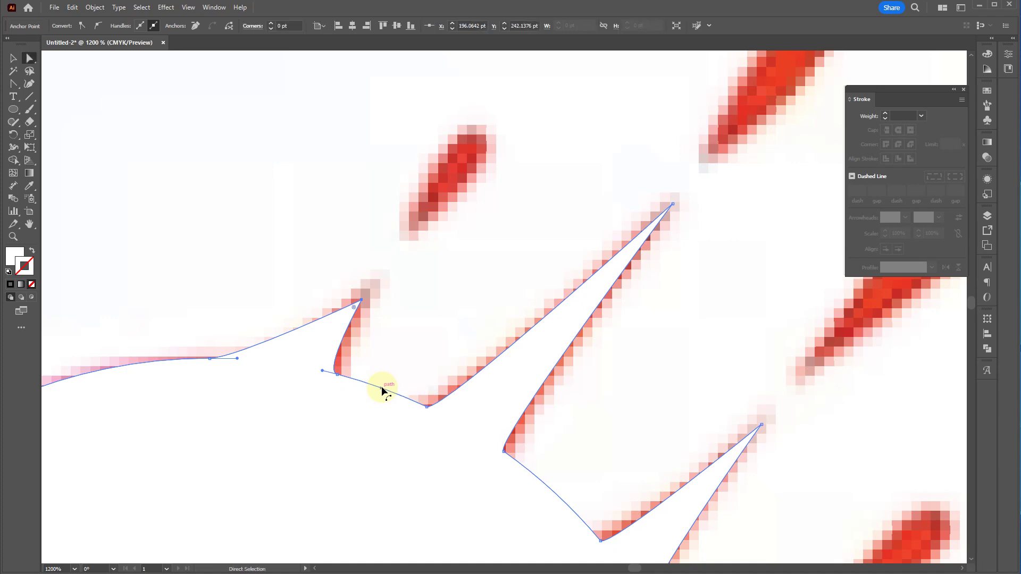
{"action": "left_click_drag", "start_coordinate": [383, 391], "coordinate": [360, 415]}
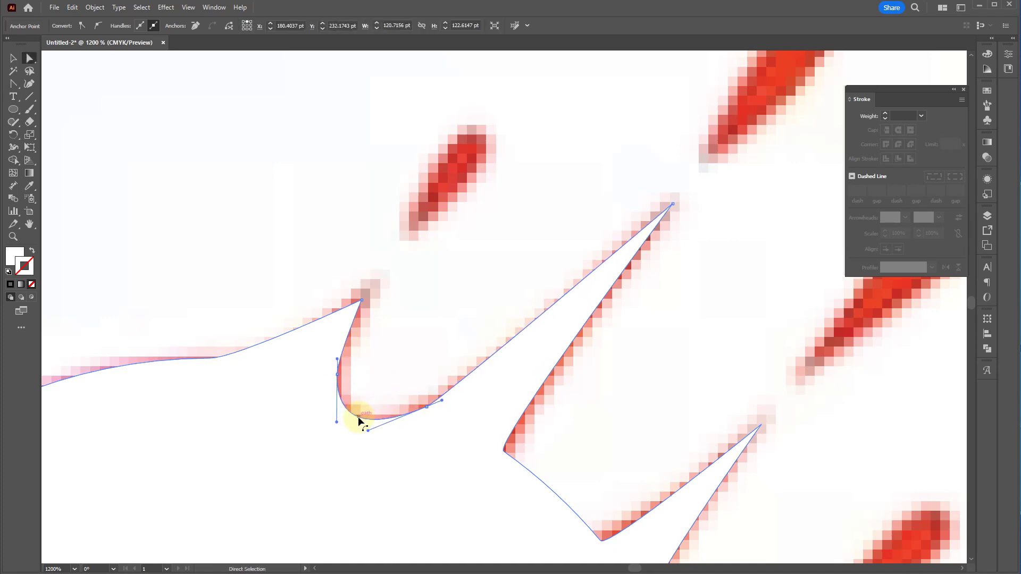
{"action": "left_click_drag", "start_coordinate": [558, 415], "coordinate": [559, 201]}
{"action": "left_click_drag", "start_coordinate": [551, 281], "coordinate": [501, 320]}
Curve the next straight segment along the red edge and adjust its upper handle to match
{"action": "scroll", "coordinate": [501, 319], "scroll_direction": "down", "scroll_amount": 3}
{"action": "scroll", "coordinate": [501, 319], "scroll_direction": "right", "scroll_amount": 3}
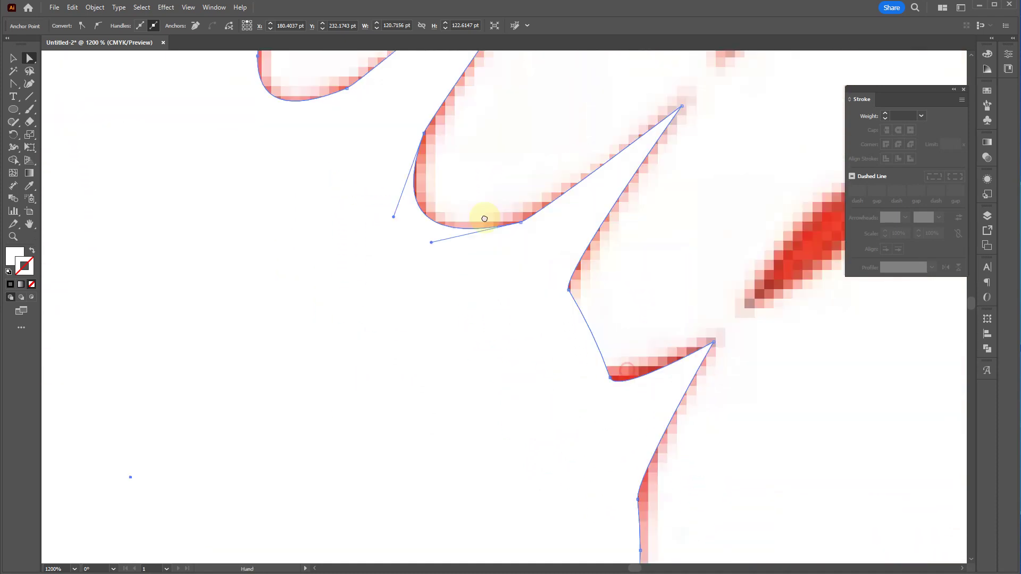
{"action": "left_click_drag", "start_coordinate": [524, 286], "coordinate": [557, 318]}
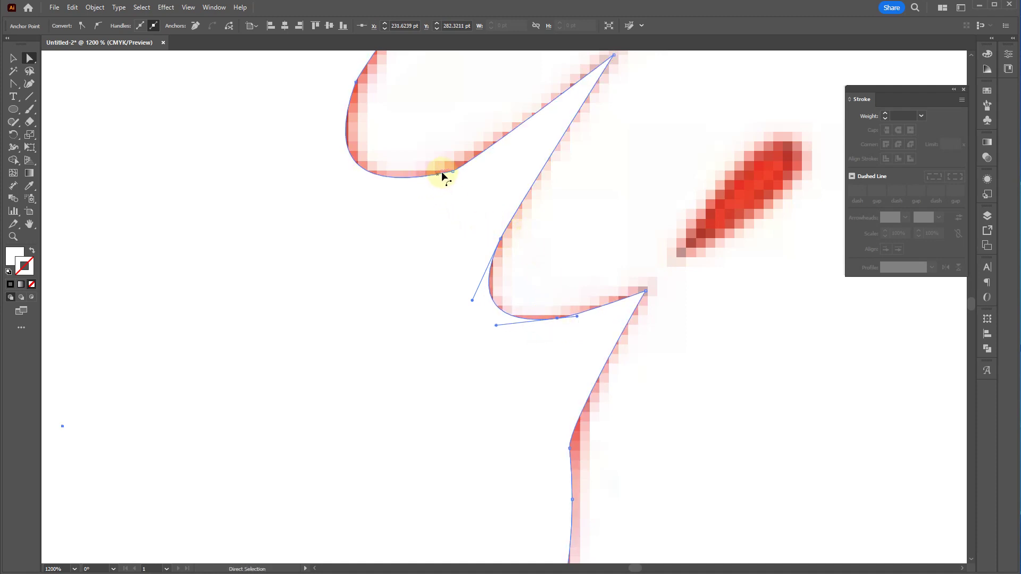
{"action": "left_click_drag", "start_coordinate": [452, 175], "coordinate": [458, 166]}
{"action": "key", "text": "p"}
{"action": "mouse_move", "coordinate": [517, 137]}
{"action": "left_mouse_down"}
{"action": "mouse_move", "coordinate": [541, 120]}
{"action": "mouse_move", "coordinate": [526, 124]}
{"action": "left_mouse_up"}
Smooth the corner anchors of the next section and refine handles so curves hug the spike outline
{"action": "key", "text": "space"}
{"action": "left_click_drag", "start_coordinate": [529, 244], "coordinate": [626, 407]}
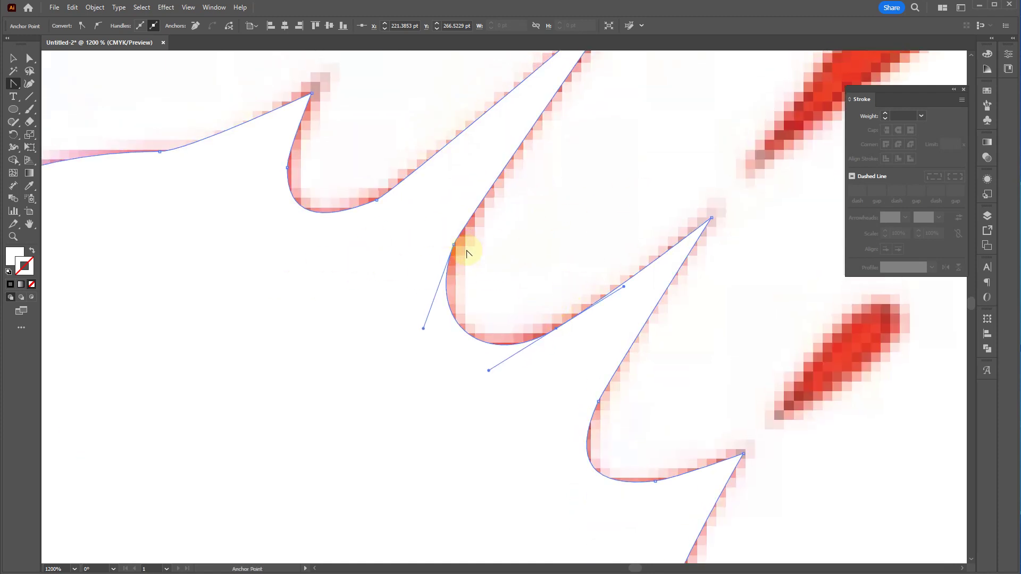
{"action": "left_click_drag", "start_coordinate": [457, 245], "coordinate": [421, 309]}
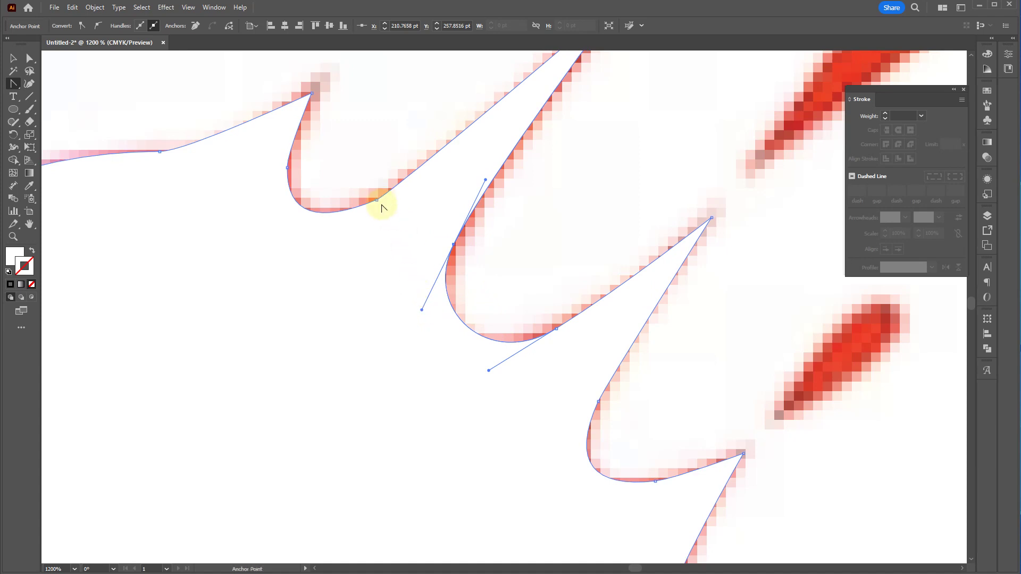
{"action": "left_click_drag", "start_coordinate": [376, 200], "coordinate": [433, 161]}
{"action": "scroll", "coordinate": [447, 230], "scroll_direction": "up", "scroll_amount": 4}
{"action": "scroll", "coordinate": [447, 230], "scroll_direction": "left", "scroll_amount": 5}
{"action": "left_click_drag", "start_coordinate": [411, 261], "coordinate": [406, 302]}
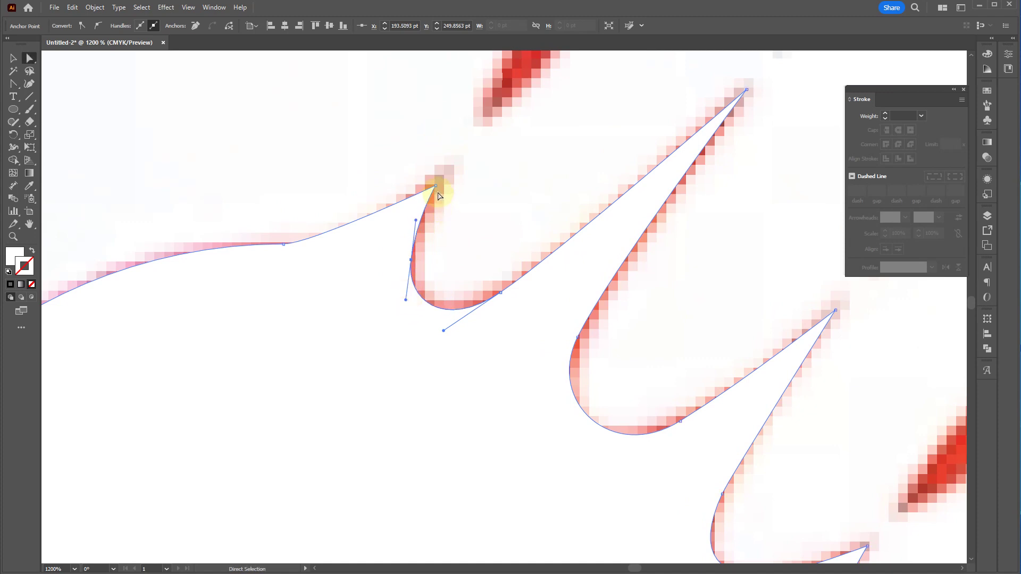
{"action": "left_click_drag", "start_coordinate": [436, 185], "coordinate": [447, 172]}
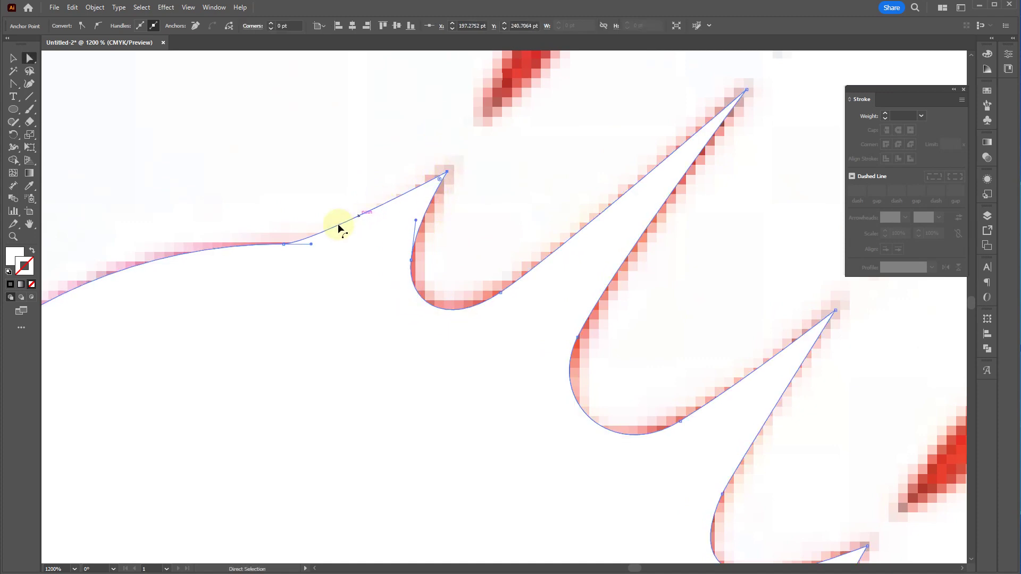
{"action": "left_click_drag", "start_coordinate": [312, 246], "coordinate": [343, 246]}
{"action": "scroll", "coordinate": [467, 288], "scroll_direction": "up", "scroll_amount": 5}
{"action": "scroll", "coordinate": [468, 287], "scroll_direction": "right", "scroll_amount": 3}
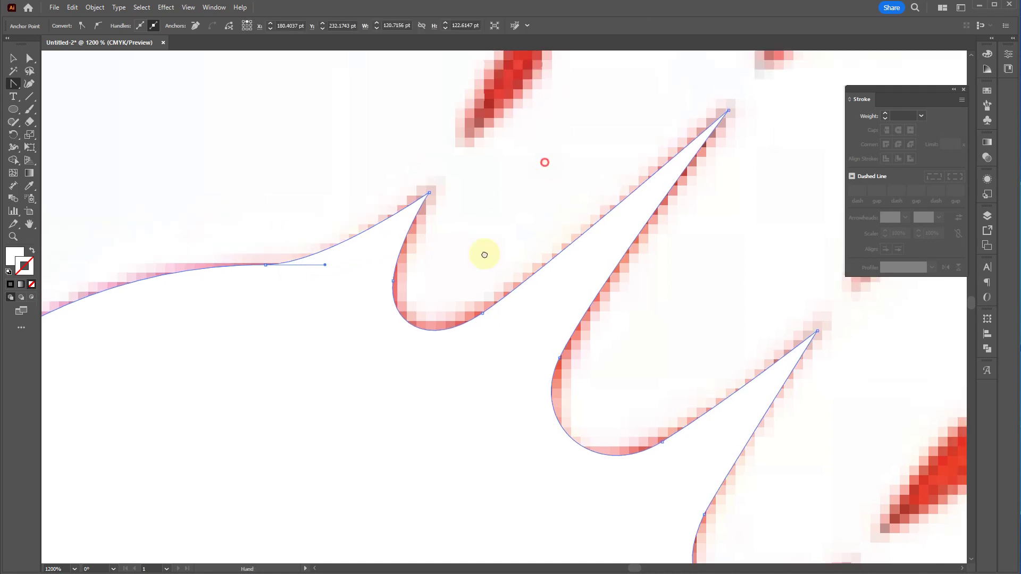
Trace the first small red droplet with a rotated circle stretched into a white teardrop
{"action": "key", "text": "l"}
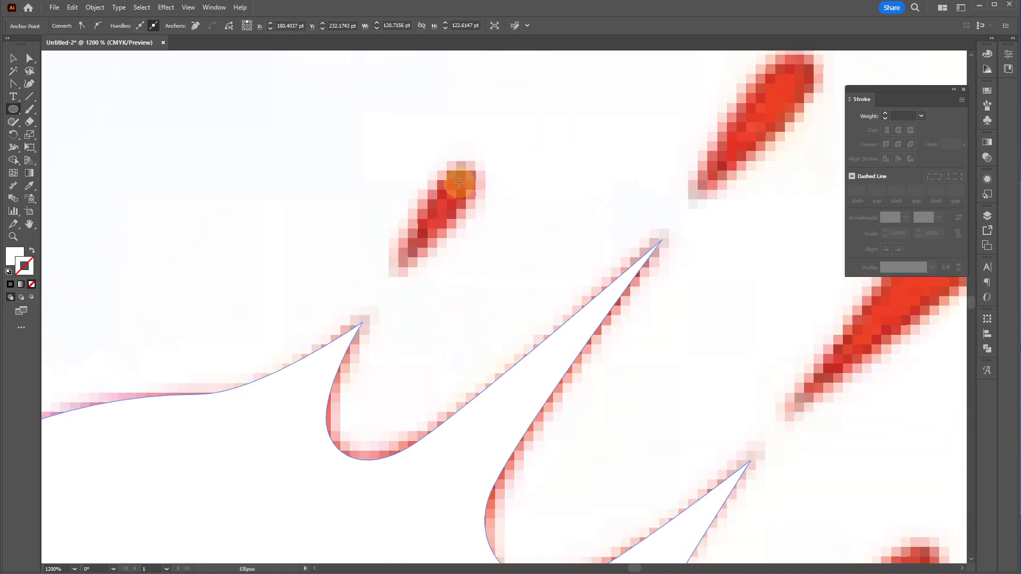
{"action": "left_click_drag", "start_coordinate": [459, 182], "coordinate": [477, 200]}
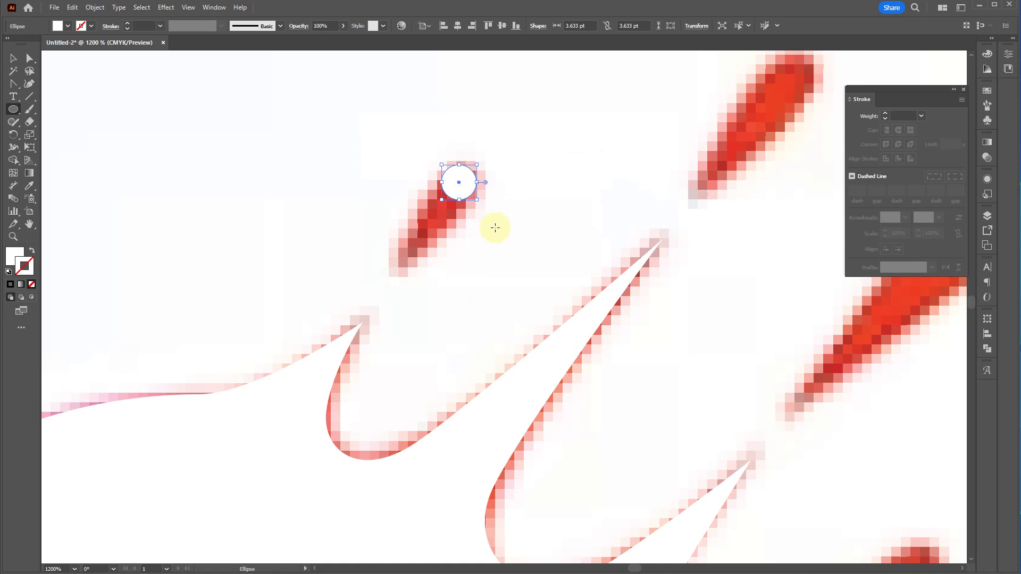
{"action": "key", "text": "v"}
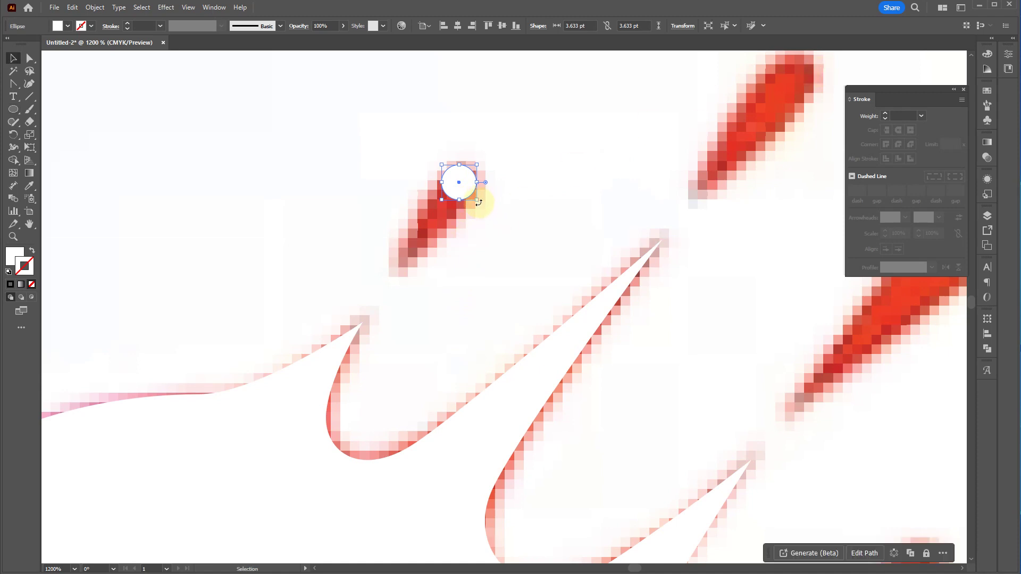
{"action": "scroll", "coordinate": [478, 202], "scroll_direction": "up", "scroll_amount": 1}
{"action": "left_click_drag", "start_coordinate": [478, 208], "coordinate": [376, 294]}
{"action": "key", "text": "a"}
{"action": "left_click", "coordinate": [441, 213]}
{"action": "left_click_drag", "start_coordinate": [606, 206], "coordinate": [367, 307]}
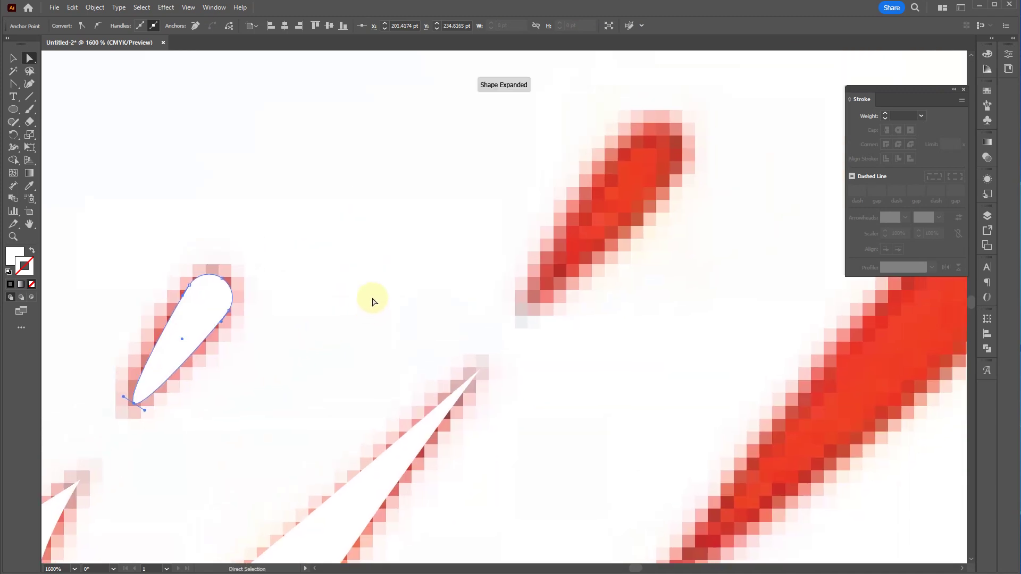
Turn a second circle into a teardrop over the next red droplet
{"action": "key", "text": "l"}
{"action": "mouse_move", "coordinate": [650, 148]}
{"action": "left_mouse_down"}
{"action": "mouse_move", "coordinate": [684, 188]}
{"action": "mouse_move", "coordinate": [657, 213]}
{"action": "left_mouse_up"}
{"action": "key", "text": "v"}
{"action": "key", "text": "a"}
{"action": "left_click_drag", "start_coordinate": [631, 180], "coordinate": [532, 297]}
Stretch a circle into a long teardrop covering the large red droplet, adjusting its rounded top
{"action": "left_click_drag", "start_coordinate": [737, 321], "coordinate": [490, 201]}
{"action": "key", "text": "l"}
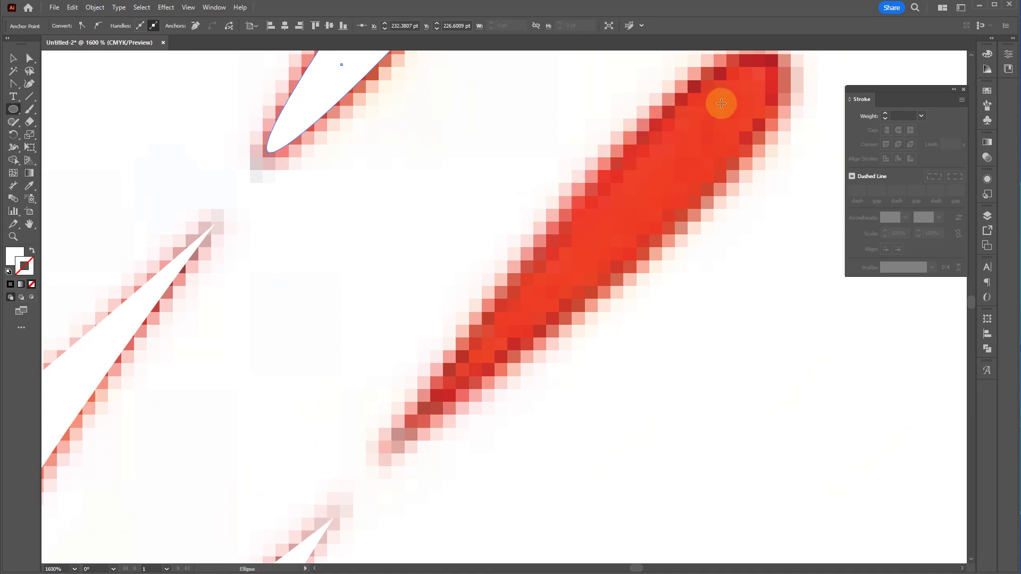
{"action": "mouse_move", "coordinate": [727, 108]}
{"action": "left_mouse_down"}
{"action": "mouse_move", "coordinate": [774, 154]}
{"action": "mouse_move", "coordinate": [726, 198]}
{"action": "left_mouse_up"}
{"action": "key", "text": "v"}
{"action": "key", "text": "a"}
{"action": "left_click", "coordinate": [696, 141]}
{"action": "left_click_drag", "start_coordinate": [671, 161], "coordinate": [390, 451]}
{"action": "left_click_drag", "start_coordinate": [762, 66], "coordinate": [770, 68]}
Add a final rotated teardrop over the last droplet, rounding its top to match
{"action": "left_click_drag", "start_coordinate": [741, 263], "coordinate": [712, 160]}
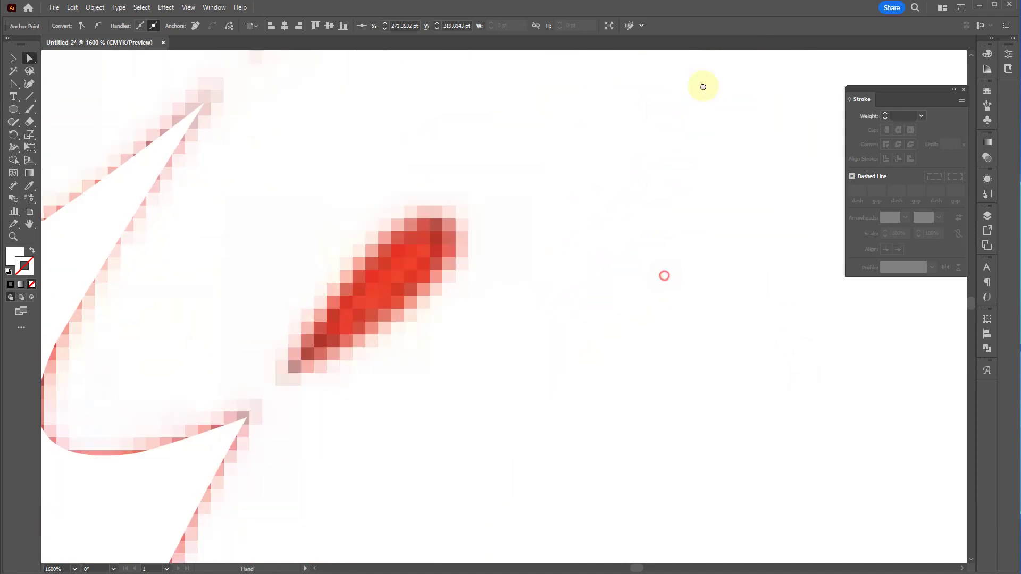
{"action": "scroll", "coordinate": [711, 77], "scroll_direction": "down", "scroll_amount": 2}
{"action": "key", "text": "l"}
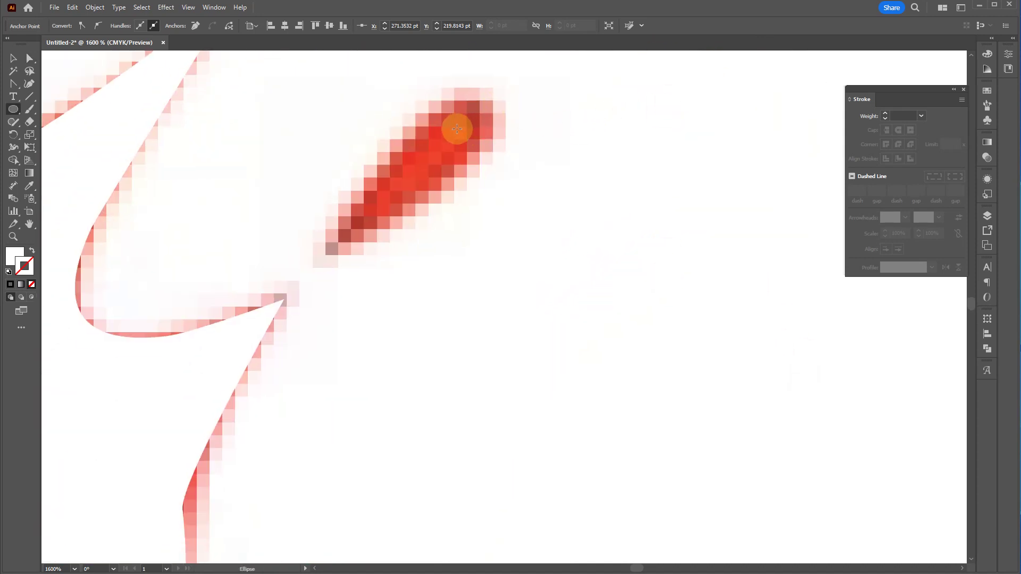
{"action": "left_click_drag", "start_coordinate": [457, 130], "coordinate": [491, 162]}
{"action": "key", "text": "v"}
{"action": "left_click", "coordinate": [485, 154]}
{"action": "left_click", "coordinate": [480, 146]}
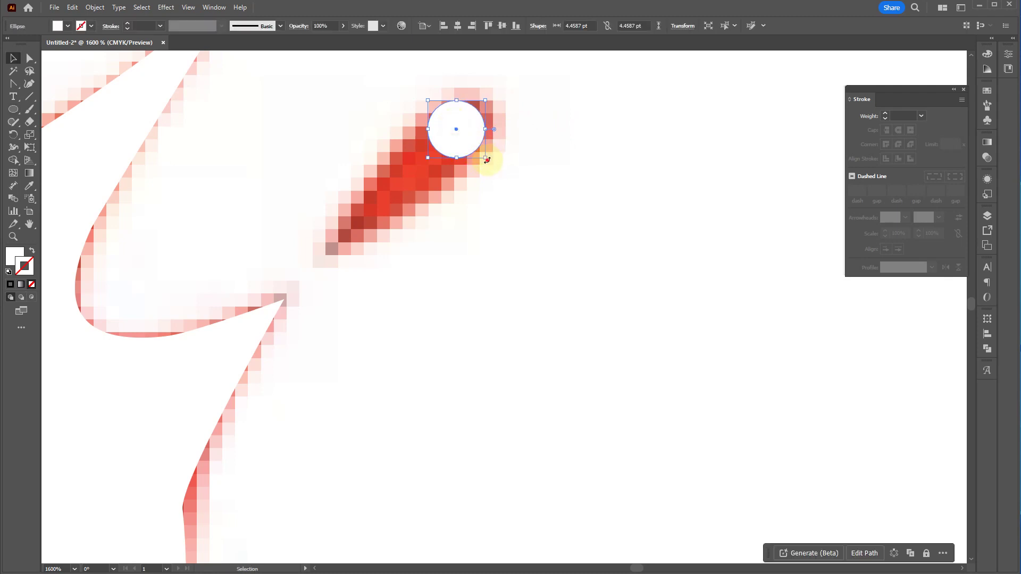
{"action": "left_click_drag", "start_coordinate": [486, 157], "coordinate": [449, 200]}
{"action": "key", "text": "a"}
{"action": "left_click_drag", "start_coordinate": [437, 148], "coordinate": [331, 251]}
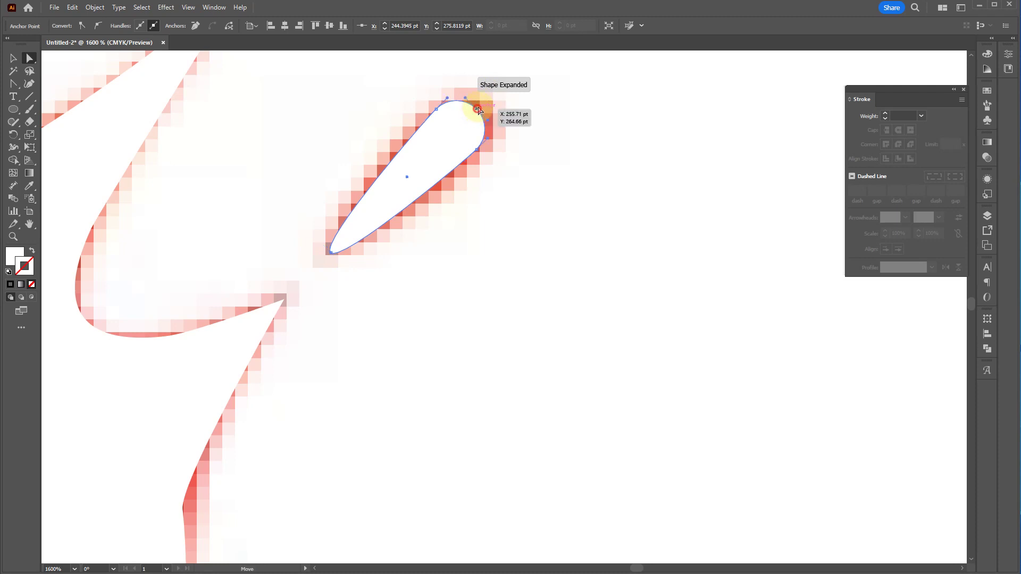
{"action": "left_click_drag", "start_coordinate": [477, 110], "coordinate": [481, 103]}
{"action": "scroll", "coordinate": [518, 126], "scroll_direction": "down", "scroll_amount": 5}
Widen the top-right teardrop so it fully covers its droplet
{"action": "key", "text": "v"}
{"action": "left_click", "coordinate": [487, 290]}
{"action": "left_click_drag", "start_coordinate": [482, 144], "coordinate": [519, 240]}
{"action": "scroll", "coordinate": [591, 136], "scroll_direction": "up", "scroll_amount": 3}
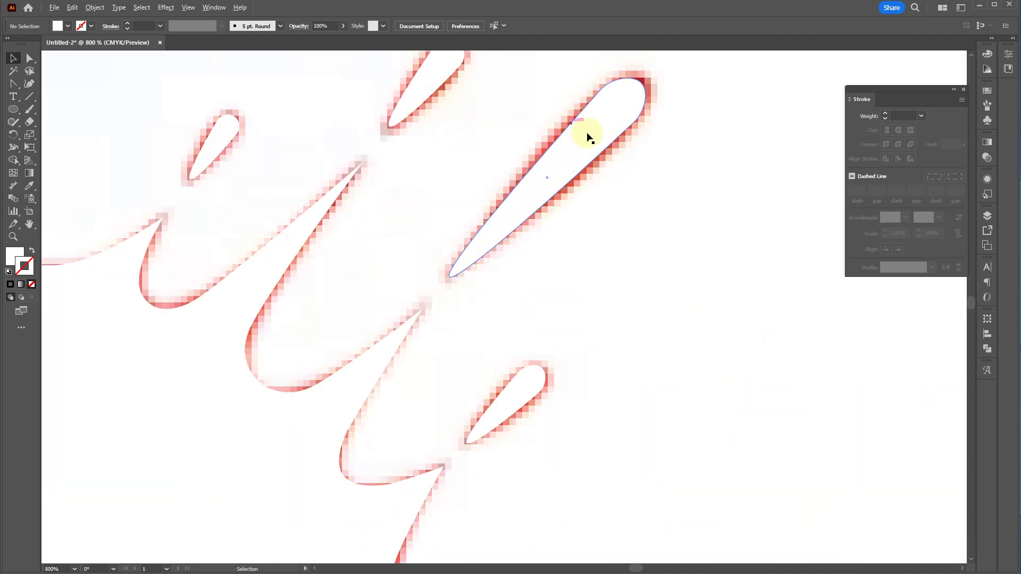
{"action": "left_click", "coordinate": [593, 139]}
{"action": "left_click_drag", "start_coordinate": [532, 165], "coordinate": [526, 161]}
{"action": "scroll", "coordinate": [534, 198], "scroll_direction": "down", "scroll_amount": 5}
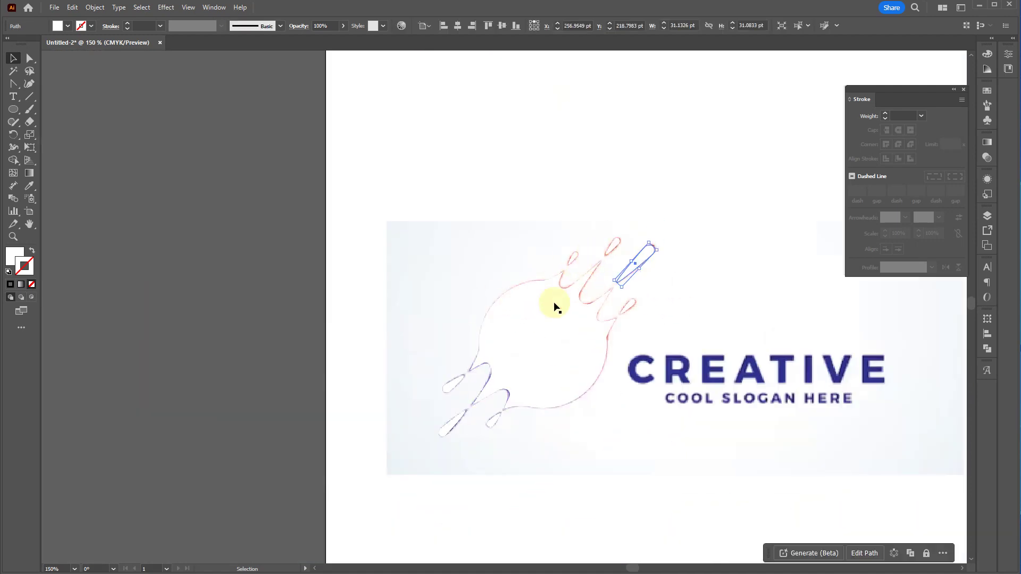
Select the whole traced splash and teardrops and unite them into one shape with Pathfinder
{"action": "left_click", "coordinate": [491, 277]}
{"action": "left_click_drag", "start_coordinate": [367, 179], "coordinate": [703, 488]}
{"action": "right_click", "coordinate": [562, 318]}
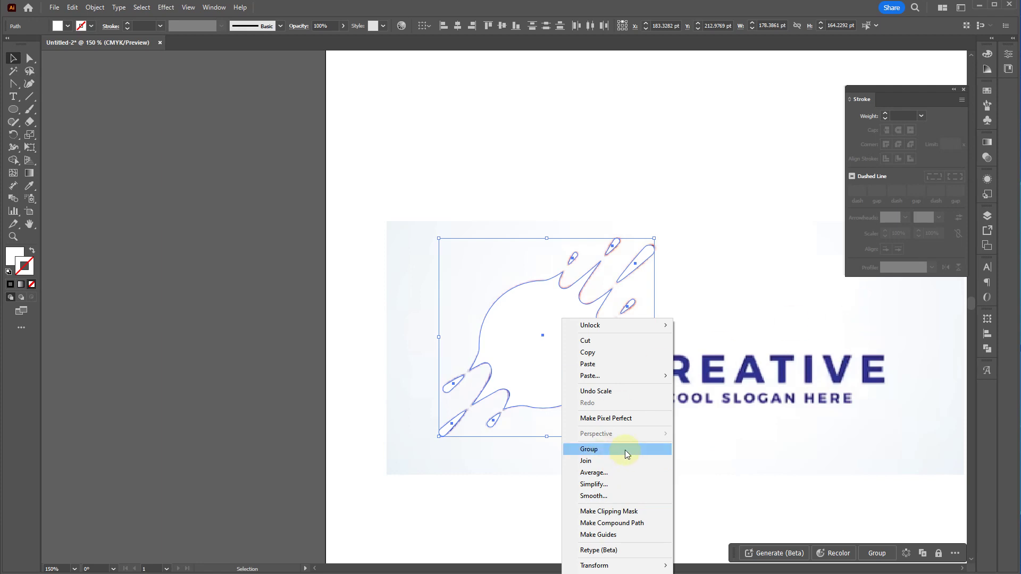
{"action": "left_click", "coordinate": [987, 349]}
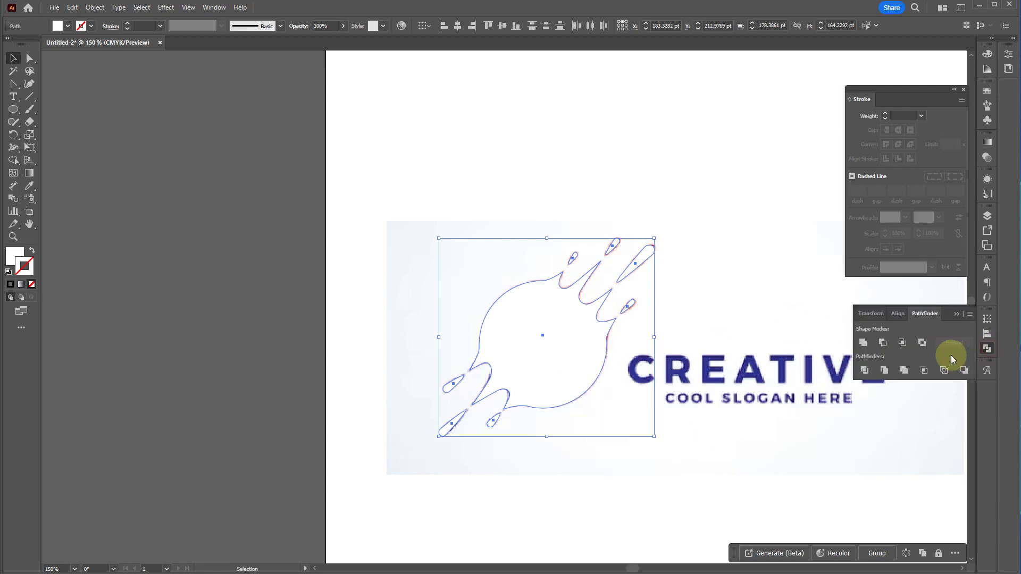
{"action": "left_click", "coordinate": [864, 345]}
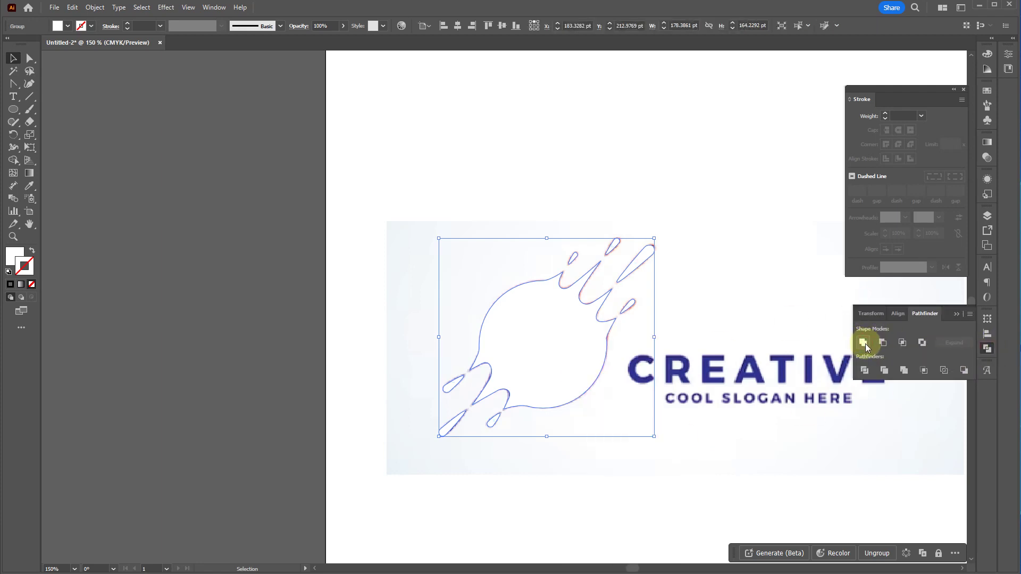
{"action": "left_click_drag", "start_coordinate": [495, 307], "coordinate": [185, 264]}
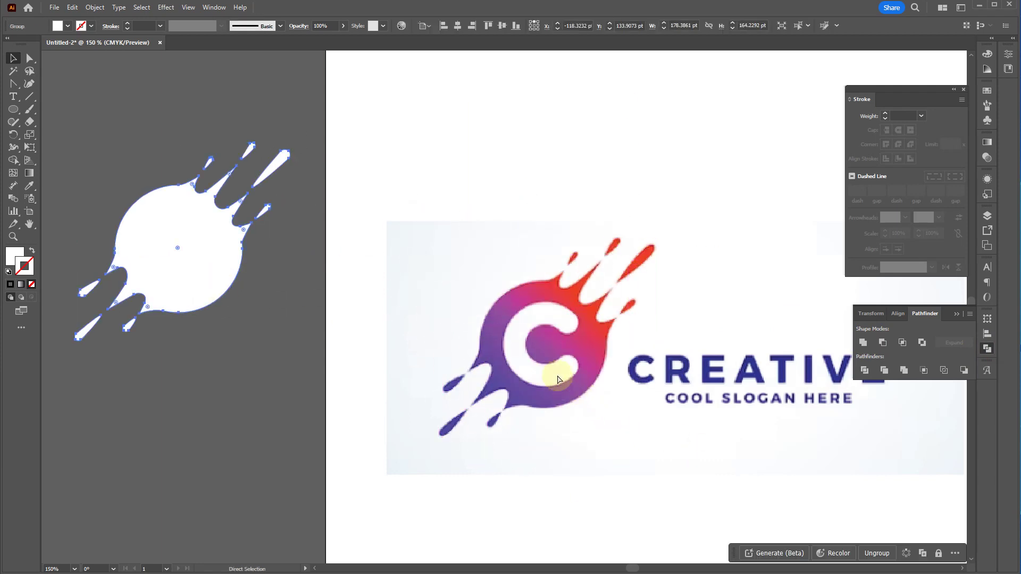
{"action": "key", "text": "ctrl+z"}
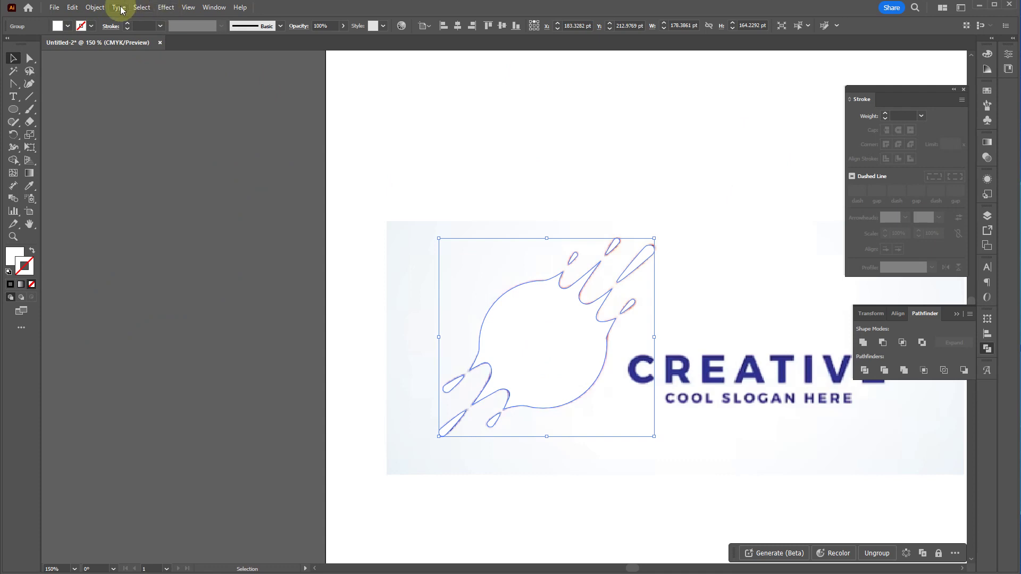
Send the merged shape to the back behind the reference logo and deselect it
{"action": "left_click", "coordinate": [96, 7]}
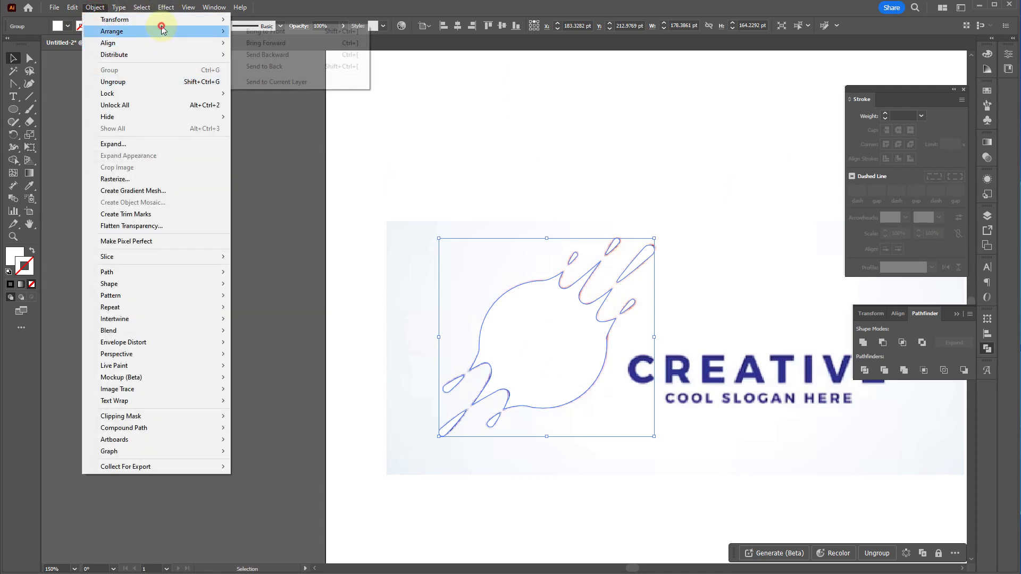
{"action": "left_click", "coordinate": [164, 30]}
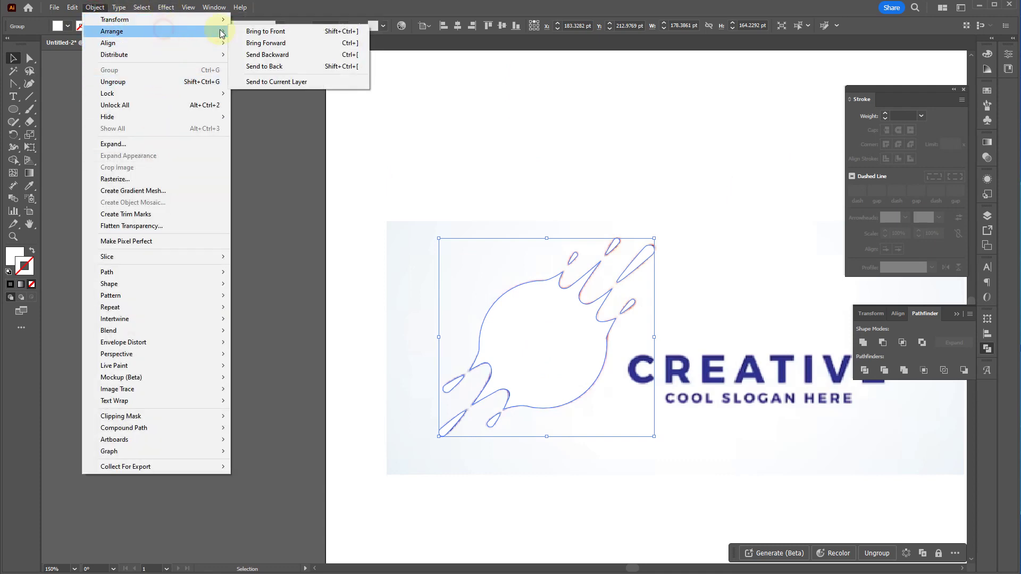
{"action": "left_click", "coordinate": [305, 68]}
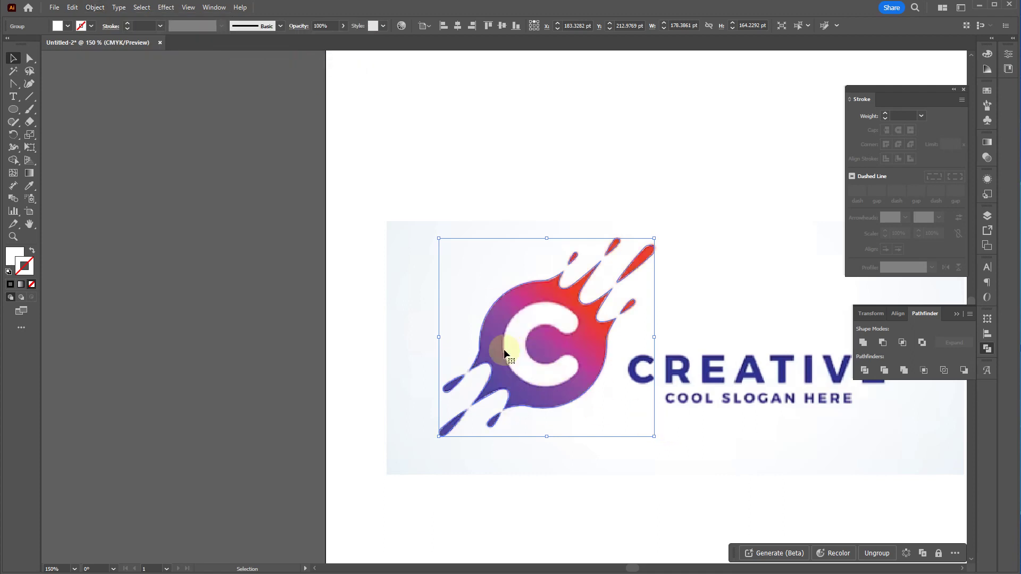
{"action": "left_click", "coordinate": [262, 353]}
Draw a circle over the C's centre and delete its top-right segment
{"action": "scroll", "coordinate": [554, 384], "scroll_direction": "up", "scroll_amount": 2}
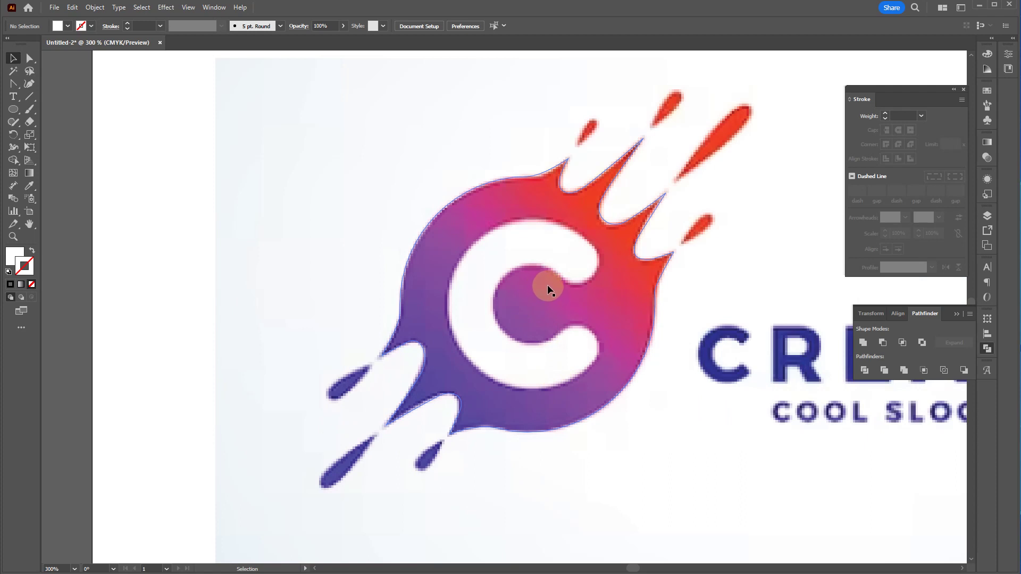
{"action": "key", "text": "l"}
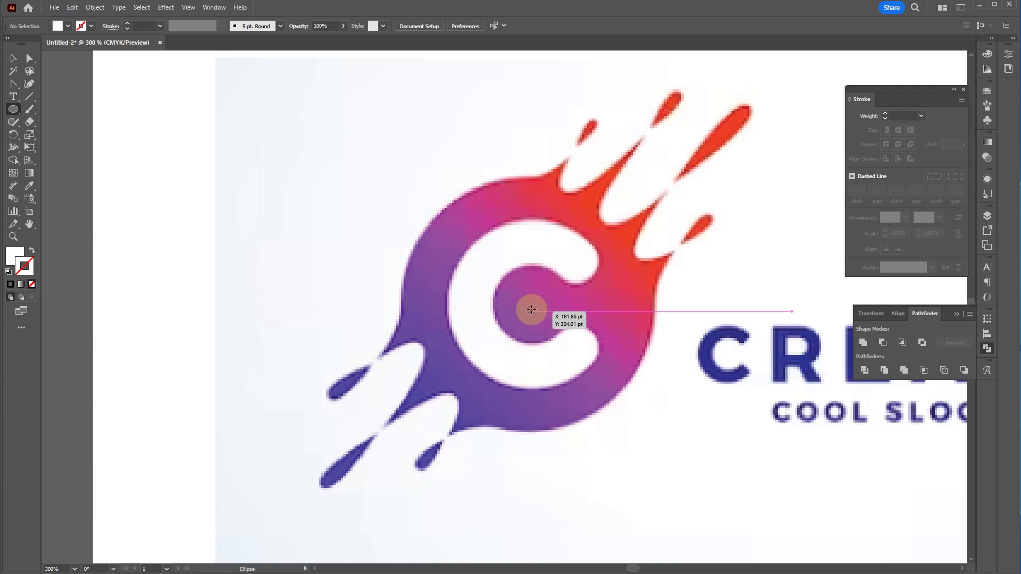
{"action": "left_click_drag", "start_coordinate": [531, 311], "coordinate": [570, 383]}
{"action": "key", "text": "a"}
{"action": "key", "text": "Delete"}
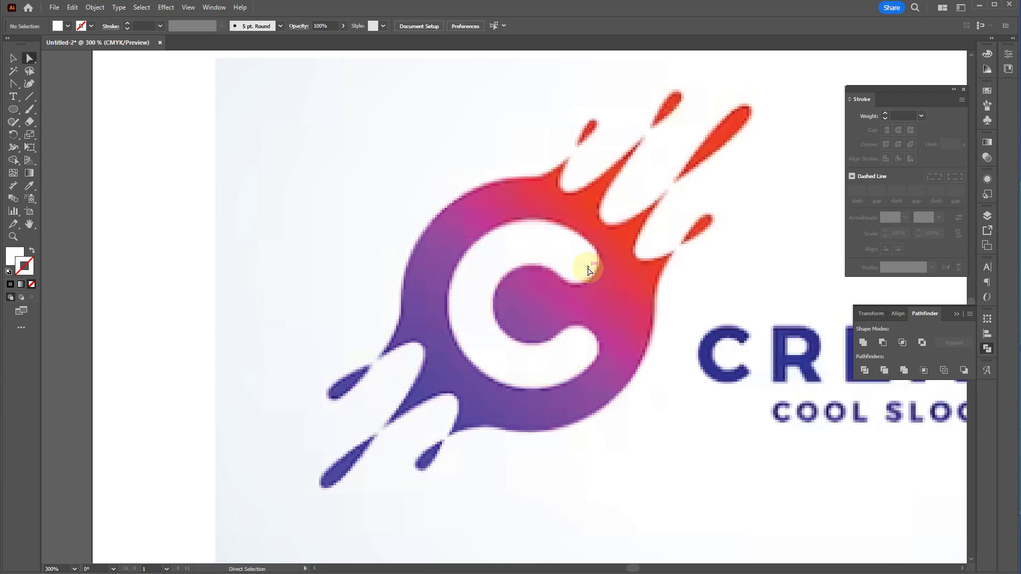
{"action": "key", "text": "ctrl+z"}
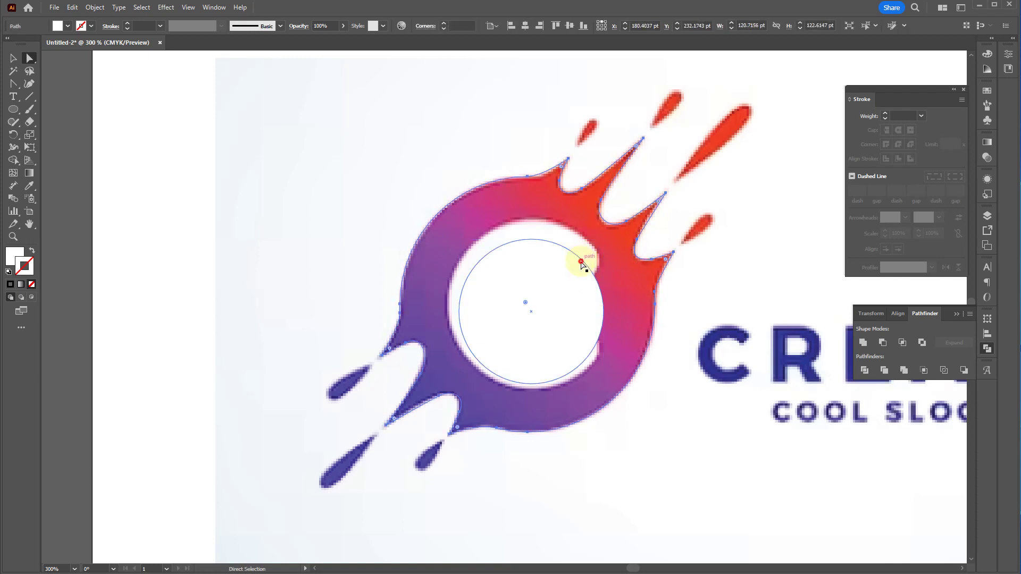
{"action": "left_click", "coordinate": [581, 264]}
{"action": "key", "text": "Delete"}
Rotate the notched circle about 43° and position it inside the C's hole
{"action": "key", "text": "v"}
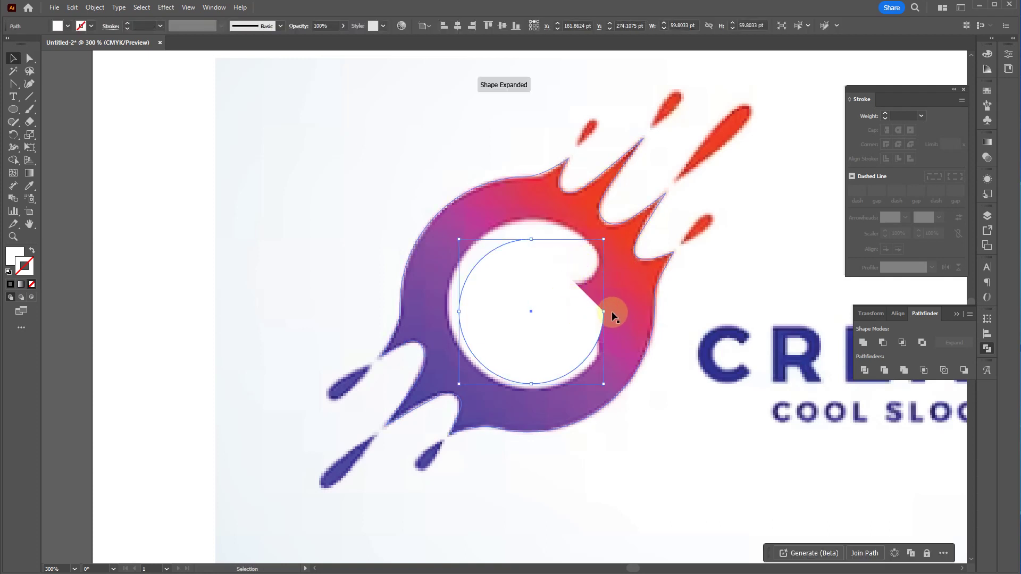
{"action": "left_click_drag", "start_coordinate": [578, 306], "coordinate": [579, 303]}
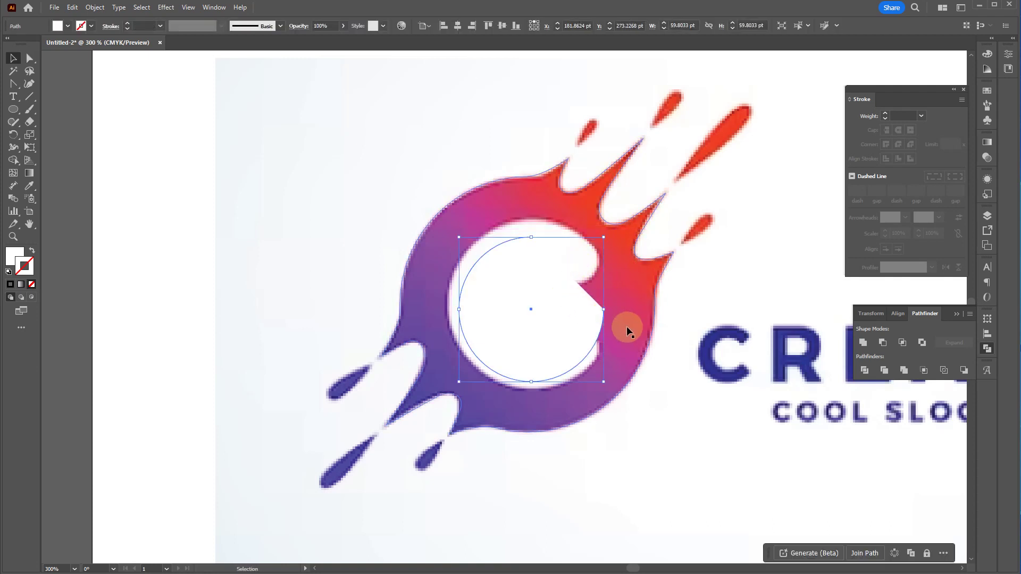
{"action": "left_click_drag", "start_coordinate": [610, 384], "coordinate": [538, 436]}
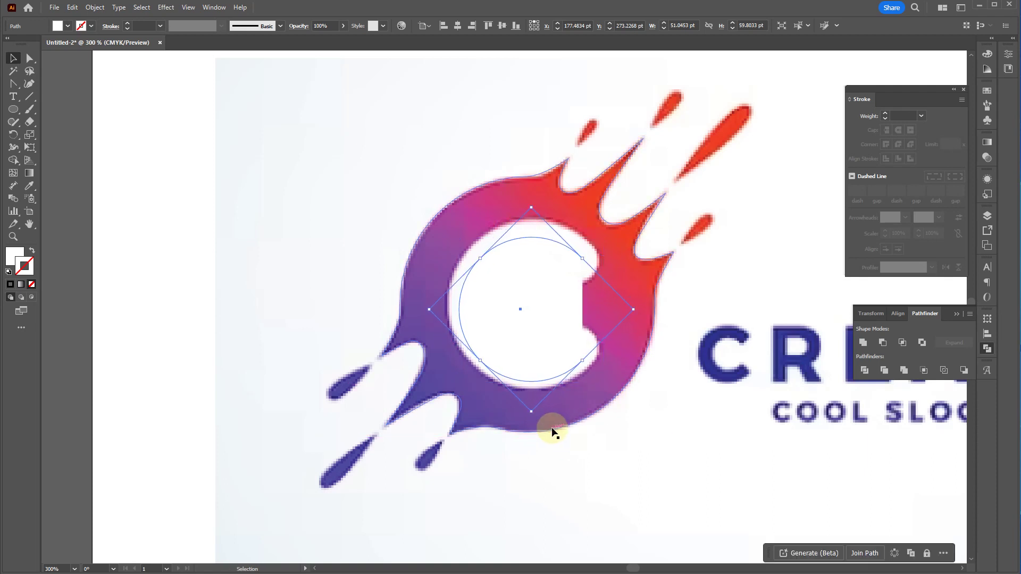
{"action": "mouse_move", "coordinate": [536, 328]}
{"action": "left_mouse_down"}
{"action": "mouse_move", "coordinate": [388, 317]}
{"action": "mouse_move", "coordinate": [537, 331]}
{"action": "left_mouse_up"}
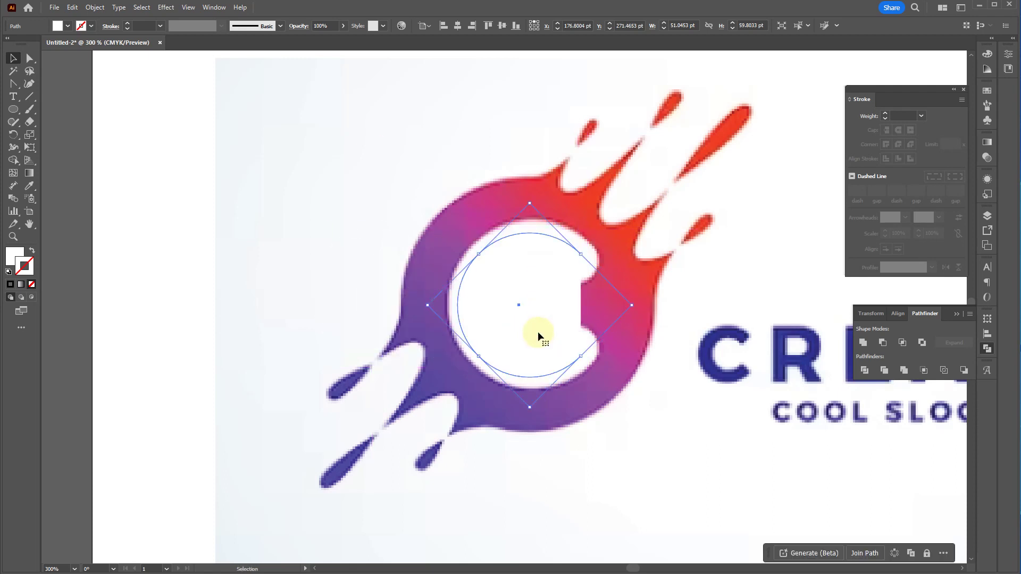
{"action": "key", "text": "Right"}
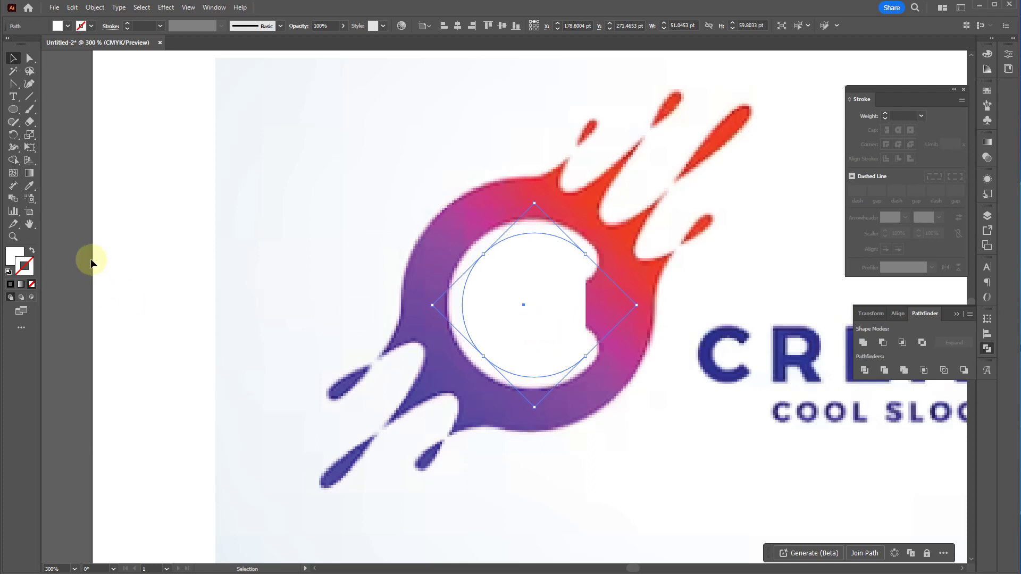
Set up Offset Path with Round joins and an 8 pt offset, previewing the C outline
{"action": "left_click", "coordinate": [85, 8]}
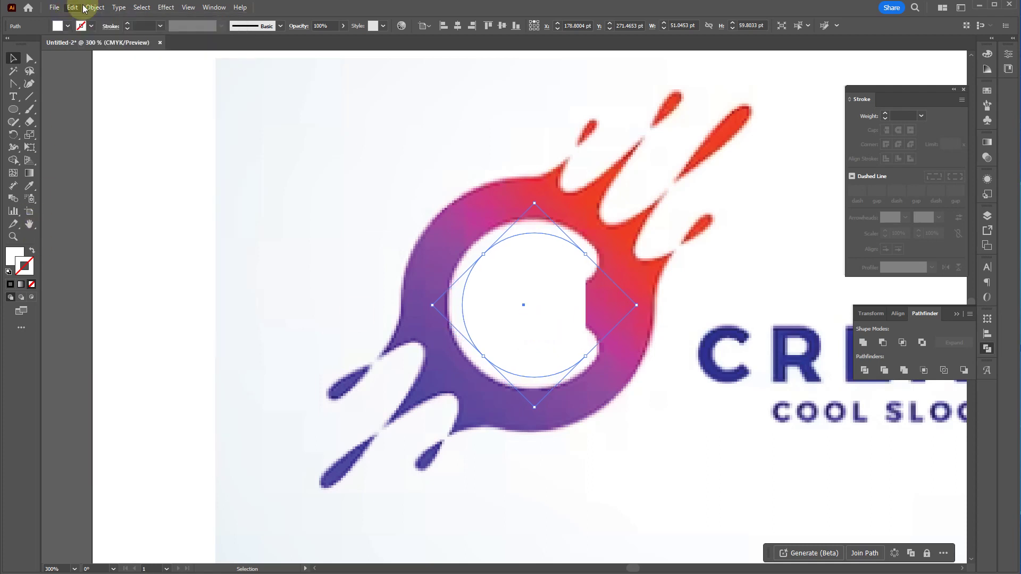
{"action": "mouse_move", "coordinate": [153, 277]}
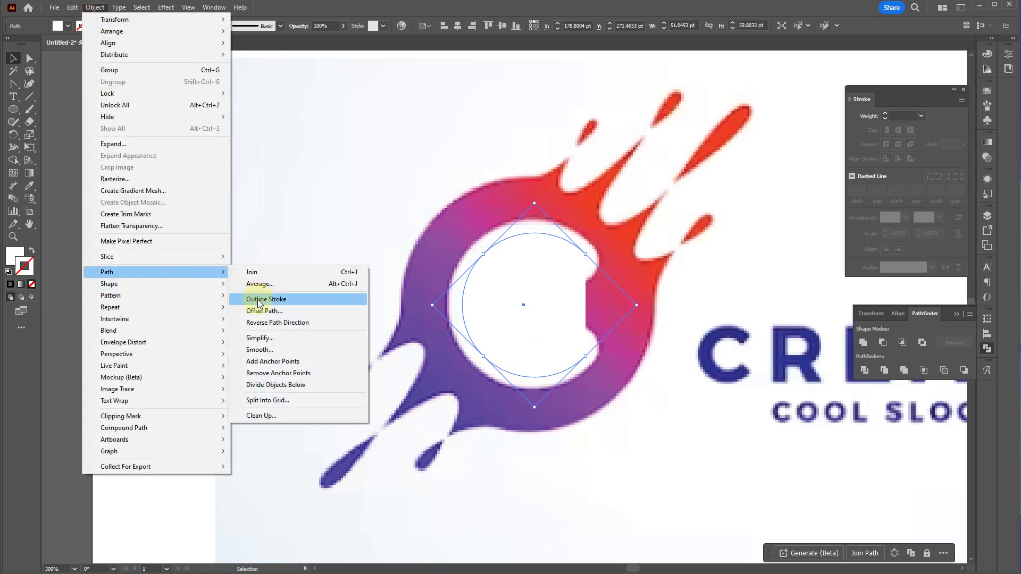
{"action": "left_click", "coordinate": [258, 309]}
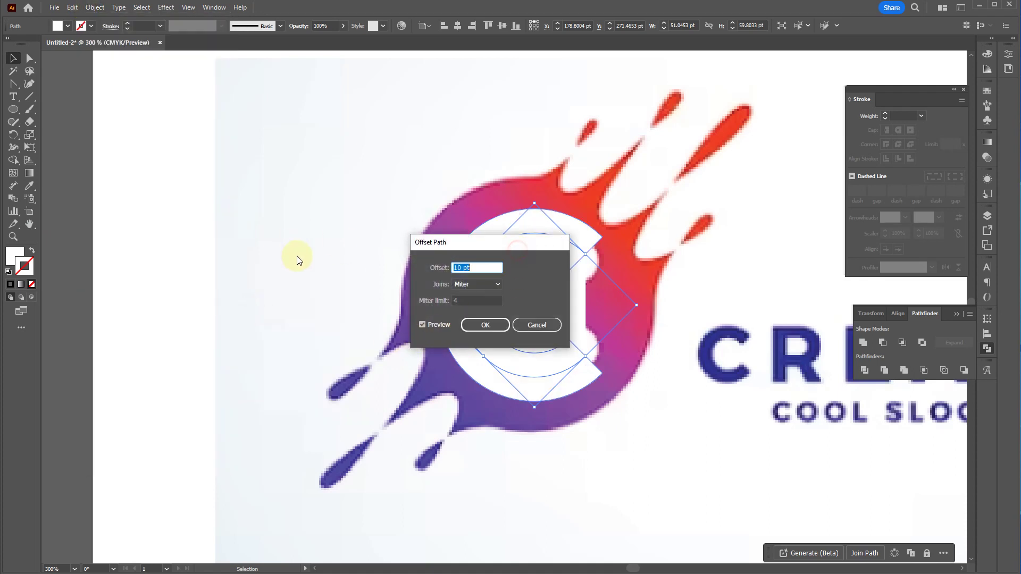
{"action": "left_click", "coordinate": [472, 283]}
{"action": "left_click", "coordinate": [472, 306]}
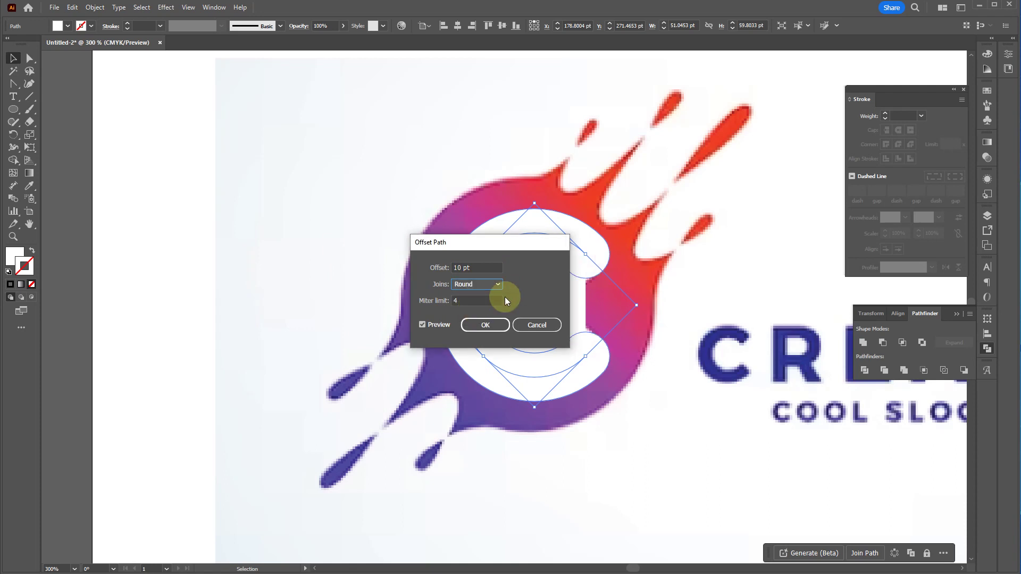
{"action": "left_click_drag", "start_coordinate": [506, 248], "coordinate": [332, 200]}
{"action": "left_click", "coordinate": [315, 216]}
{"action": "key", "text": "Down"}
{"action": "key", "text": "Down"}
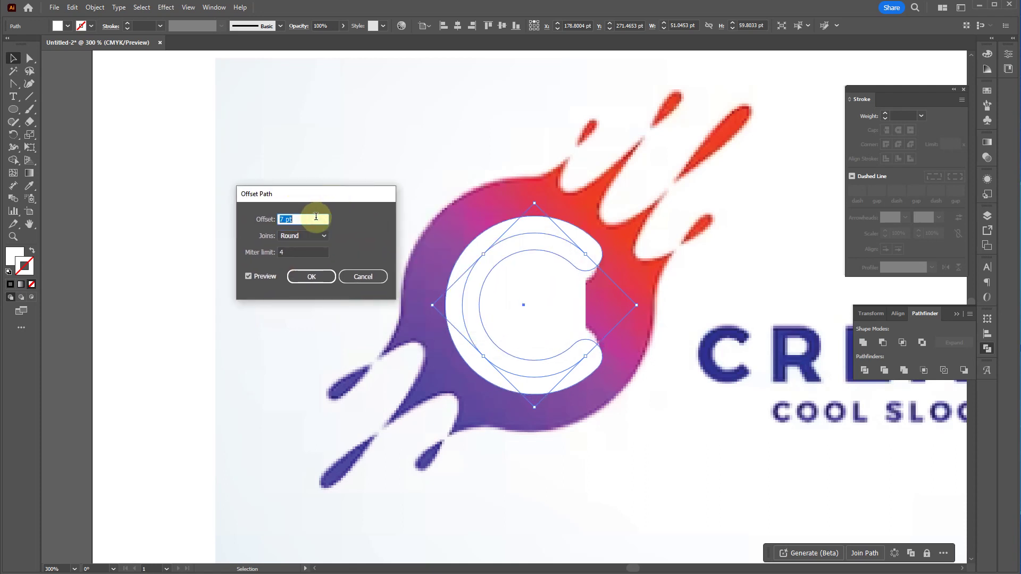
Apply the offset, remove the C path's fill, and scale it to fit the letter
{"action": "left_click", "coordinate": [311, 277]}
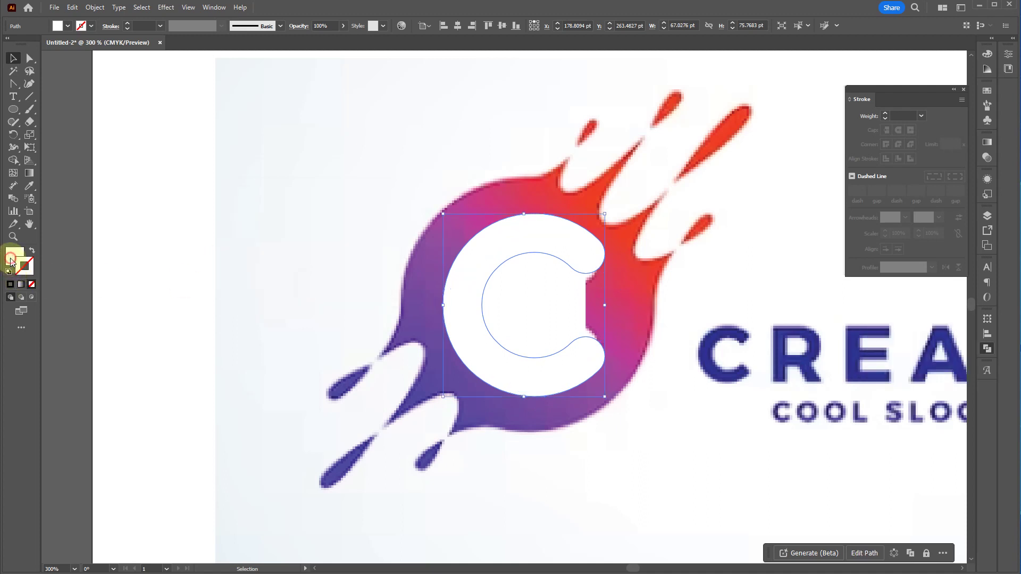
{"action": "left_click", "coordinate": [26, 269]}
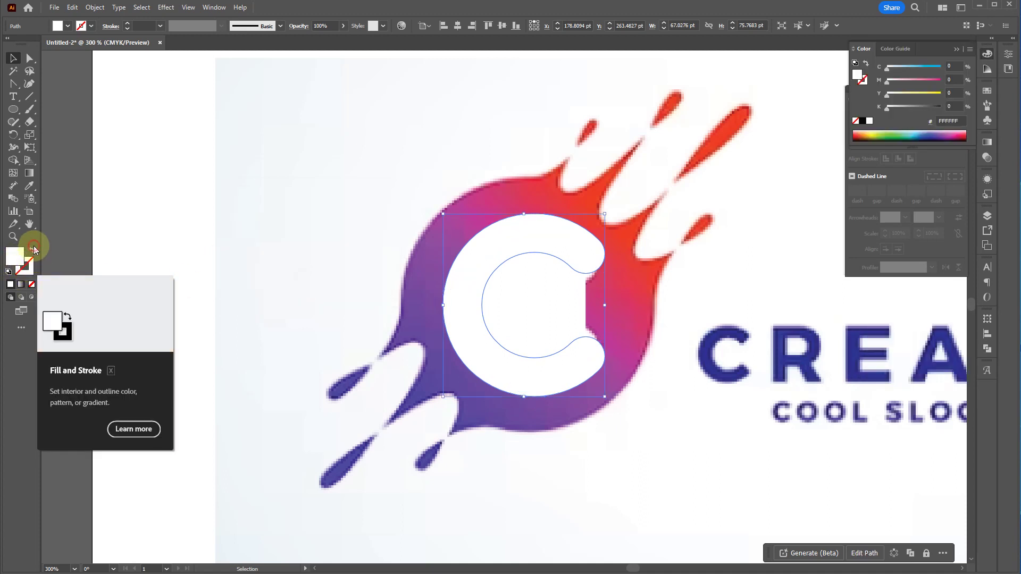
{"action": "left_click", "coordinate": [32, 285]}
{"action": "left_click_drag", "start_coordinate": [466, 315], "coordinate": [375, 321]}
{"action": "key", "text": "ctrl+z"}
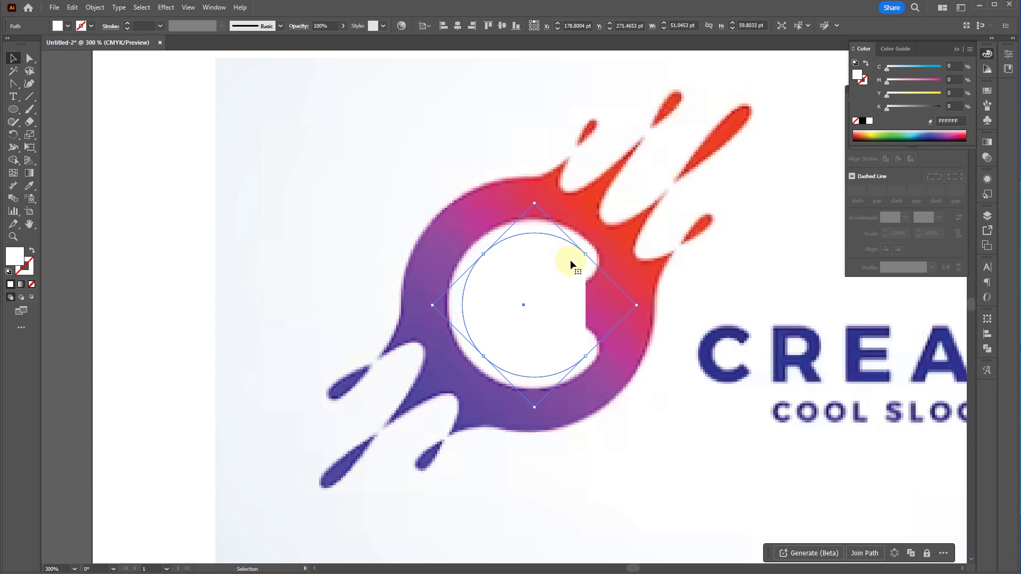
{"action": "key", "text": "ctrl+z"}
{"action": "key", "text": "ctrl+z"}
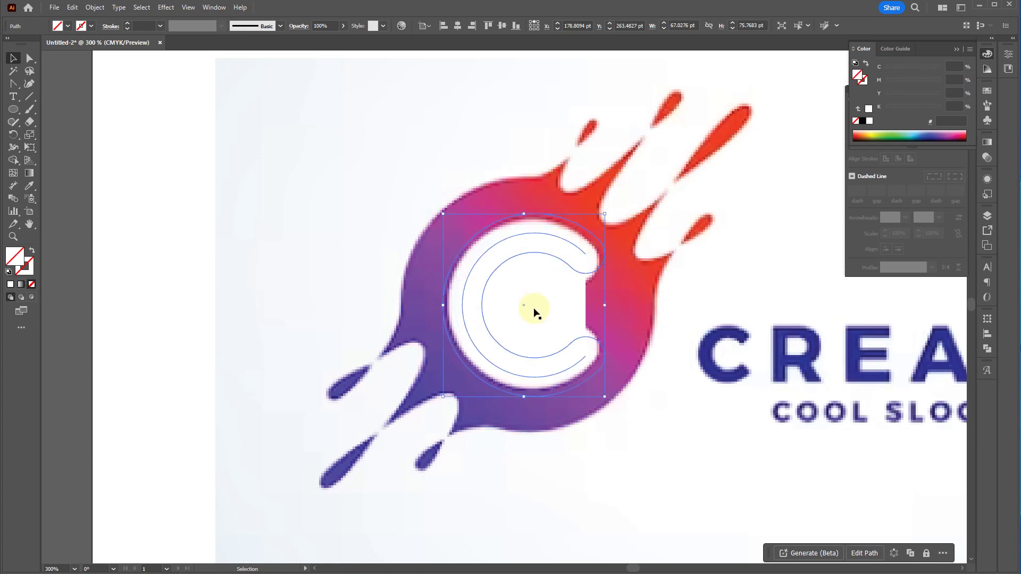
{"action": "left_click", "coordinate": [535, 250]}
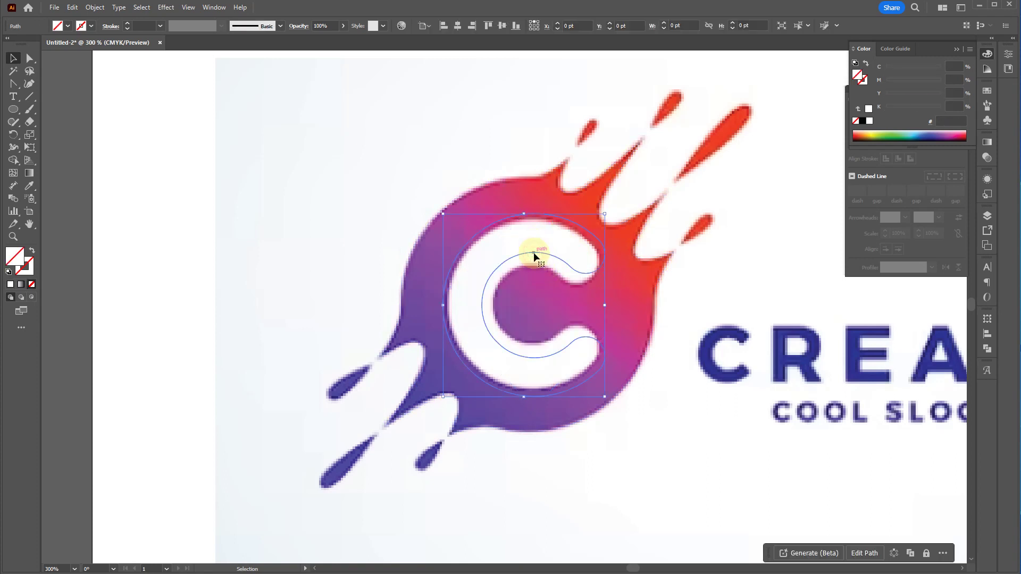
{"action": "left_click_drag", "start_coordinate": [604, 214], "coordinate": [594, 223]}
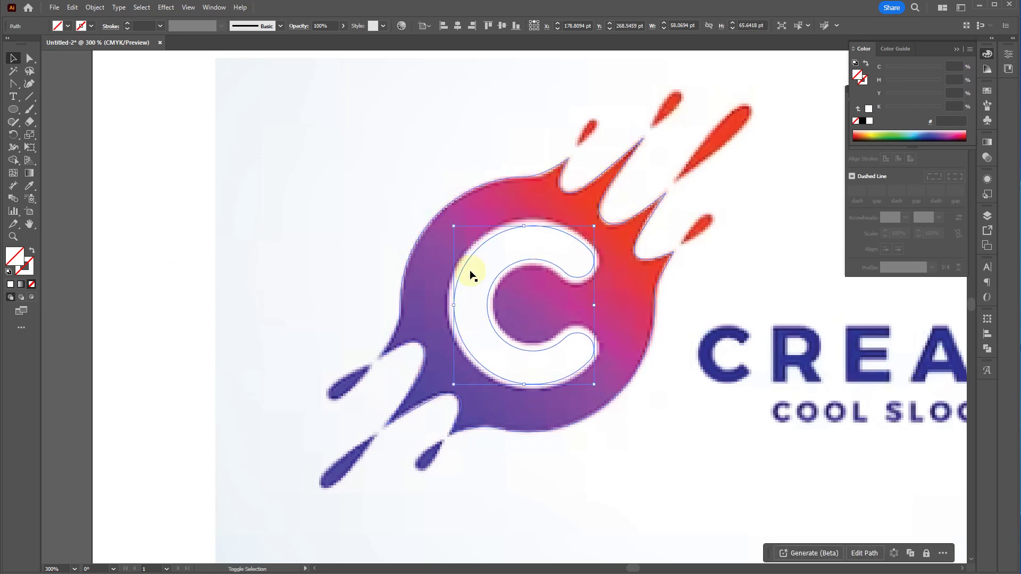
Give the C path a white stroke colour
{"action": "left_click", "coordinate": [33, 272]}
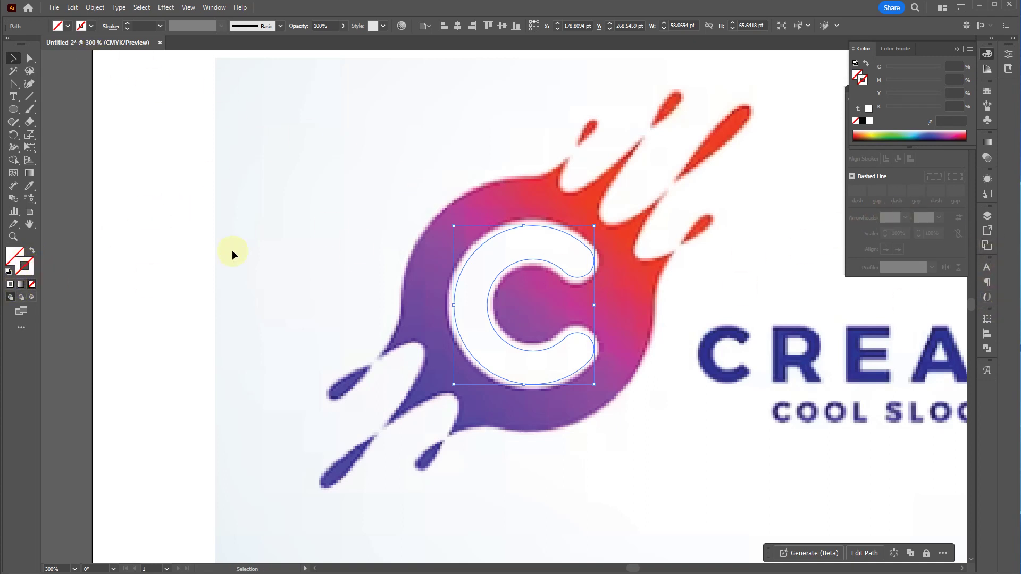
{"action": "double_click", "coordinate": [23, 264]}
{"action": "left_click_drag", "start_coordinate": [391, 246], "coordinate": [337, 201]}
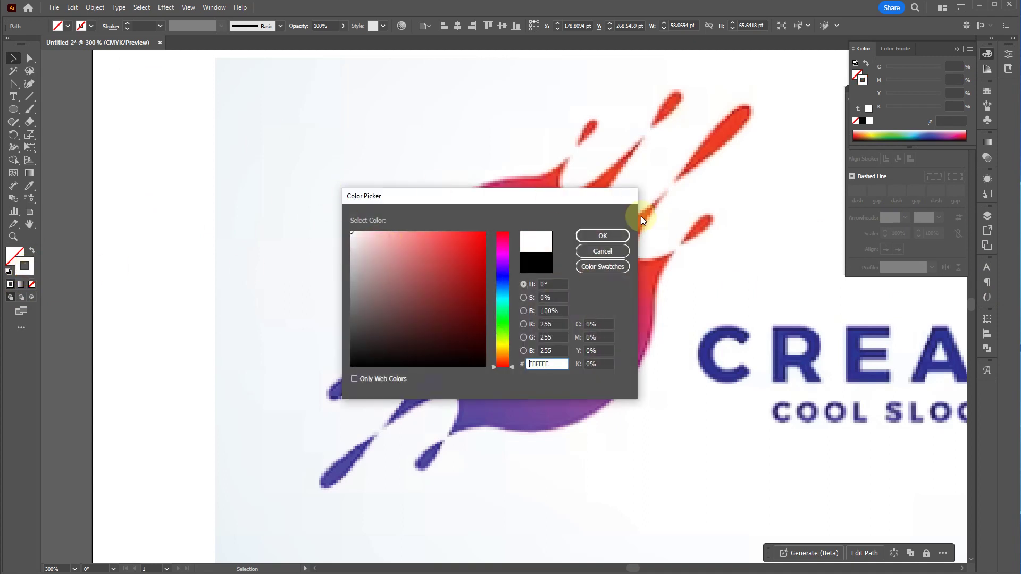
{"action": "left_click", "coordinate": [604, 236]}
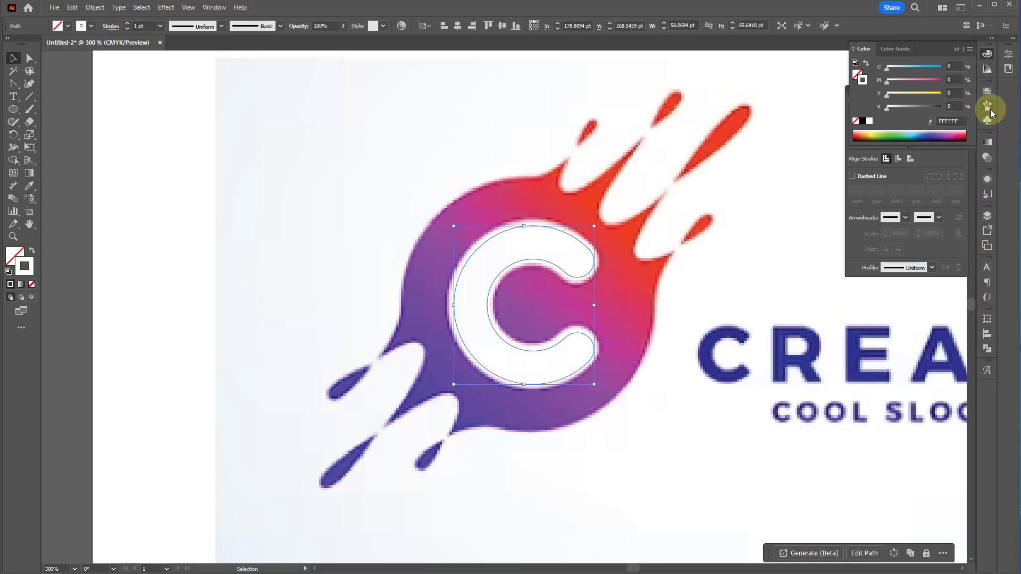
Set the C path's stroke weight to 4 pt in the Stroke panel
{"action": "left_click", "coordinate": [214, 8]}
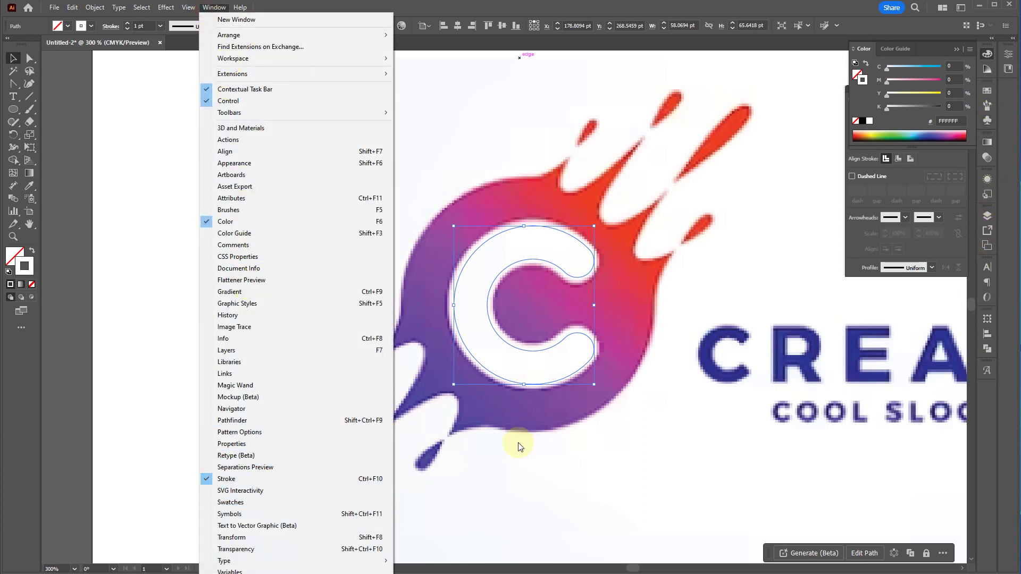
{"action": "left_click", "coordinate": [987, 54]}
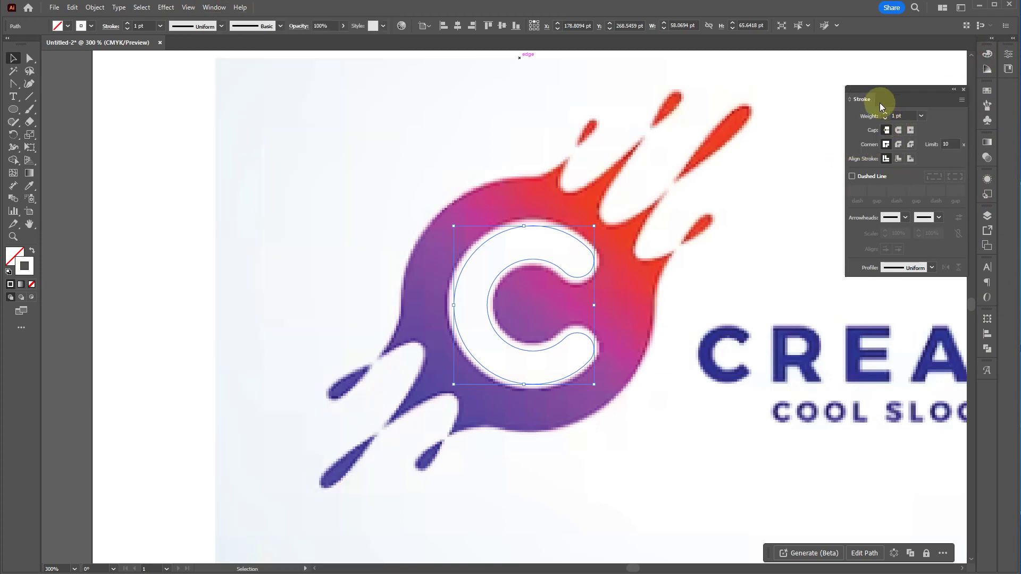
{"action": "left_click", "coordinate": [885, 114]}
{"action": "left_click", "coordinate": [886, 114]}
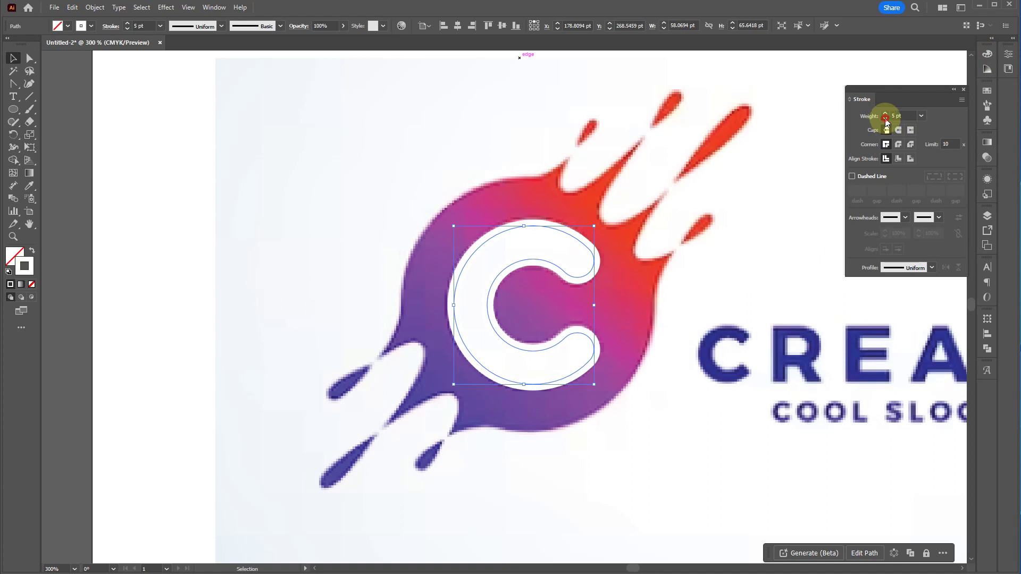
{"action": "left_click", "coordinate": [885, 119]}
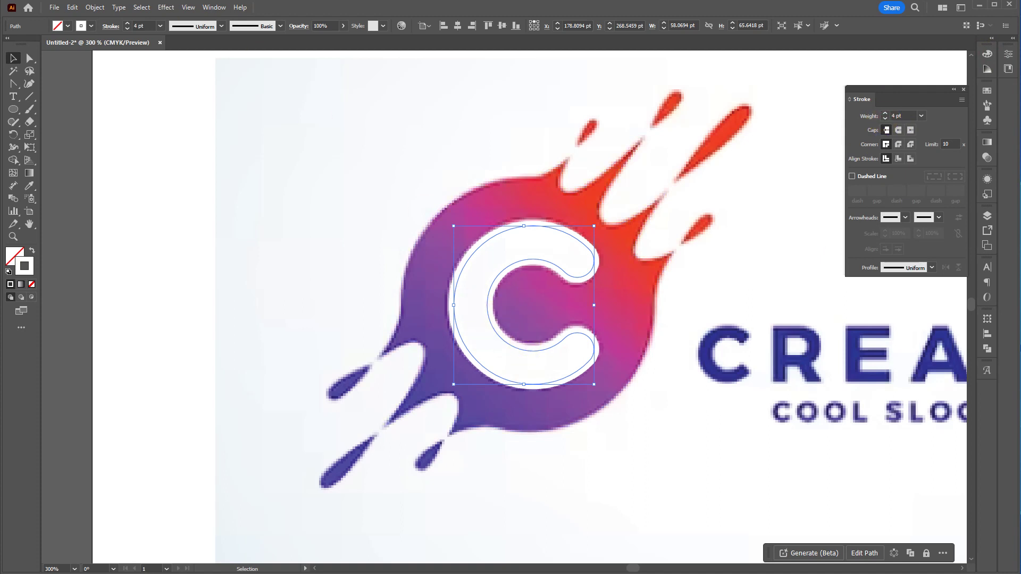
Outline the C stroke into a filled shape and switch to Outline view
{"action": "left_click", "coordinate": [72, 7]}
{"action": "mouse_move", "coordinate": [95, 8]}
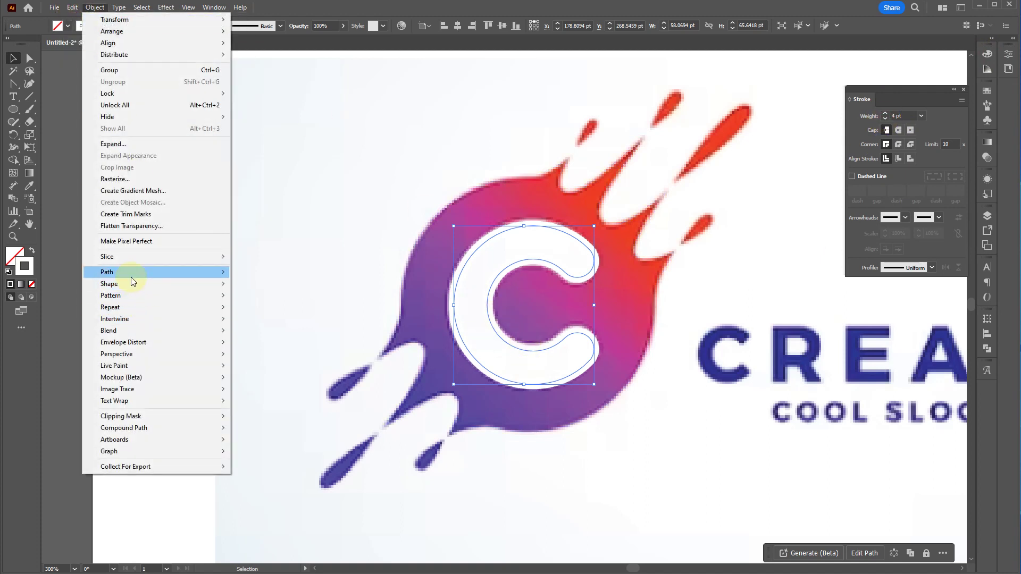
{"action": "mouse_move", "coordinate": [130, 275]}
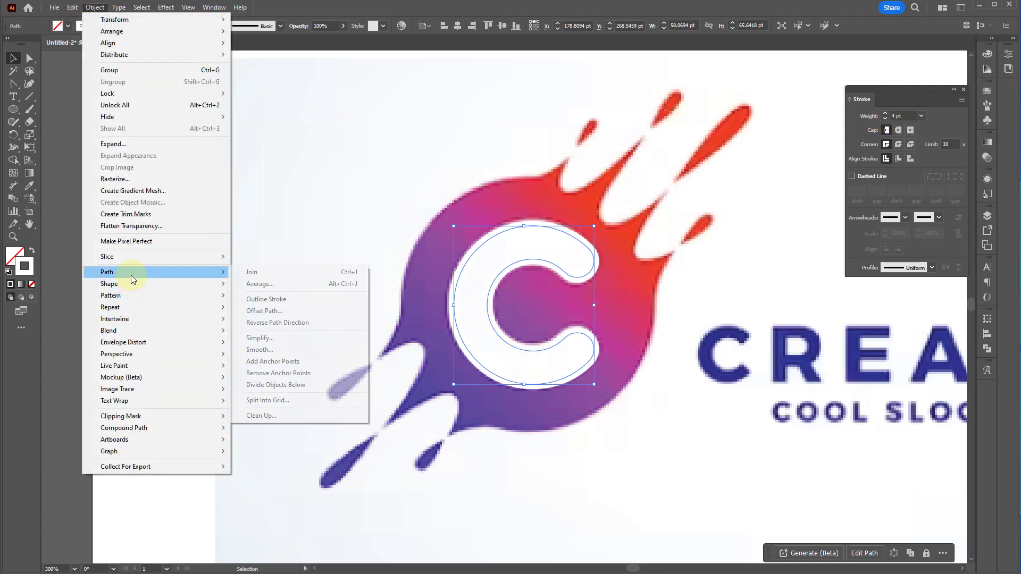
{"action": "left_click", "coordinate": [267, 299]}
{"action": "left_click", "coordinate": [297, 288]}
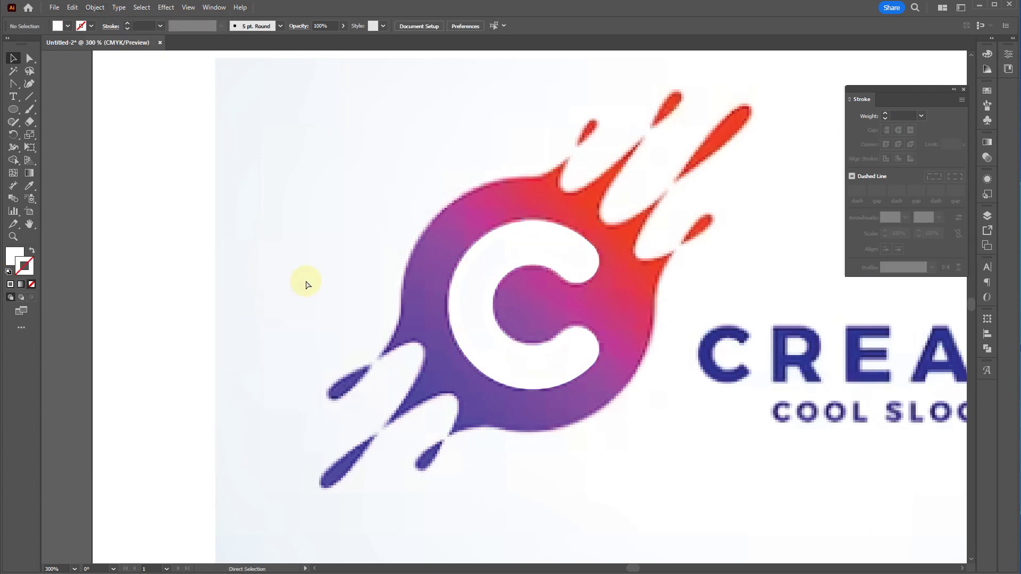
{"action": "key", "text": "ctrl+y"}
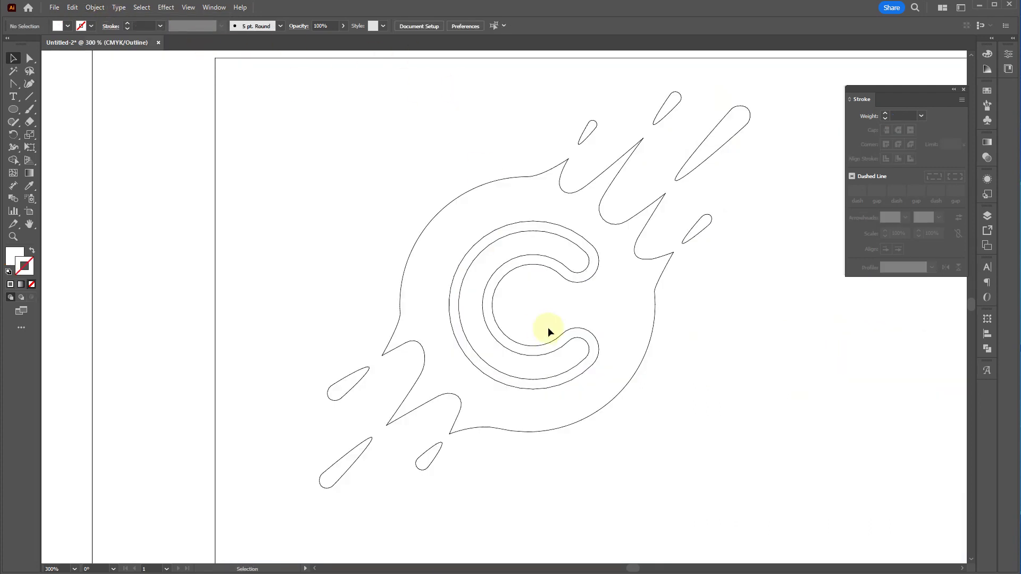
Release the outlined C compound path into separate paths
{"action": "left_click", "coordinate": [568, 270]}
{"action": "right_click", "coordinate": [566, 269]}
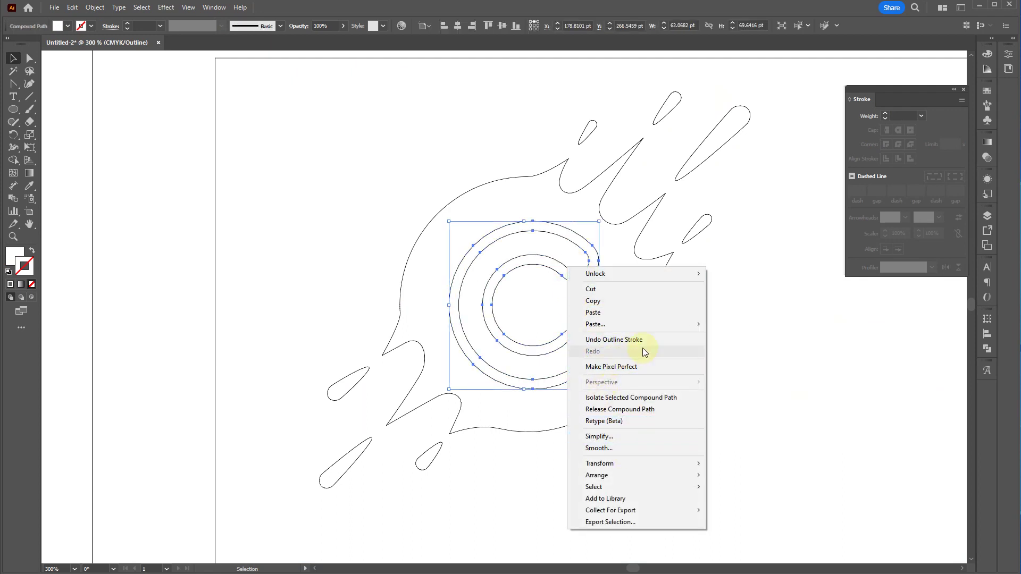
{"action": "left_click", "coordinate": [770, 398]}
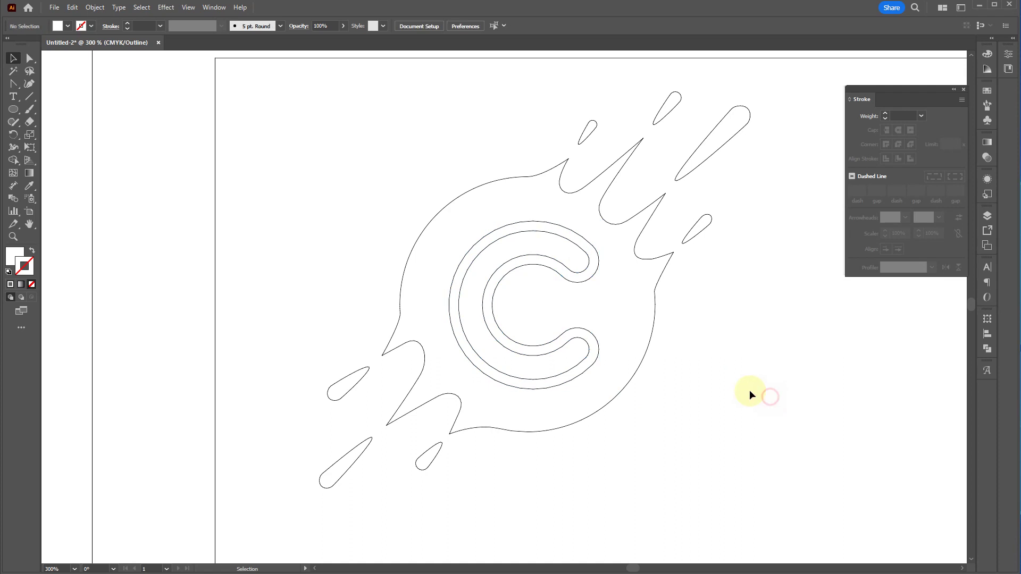
{"action": "left_click", "coordinate": [547, 352]}
{"action": "right_click", "coordinate": [548, 354]}
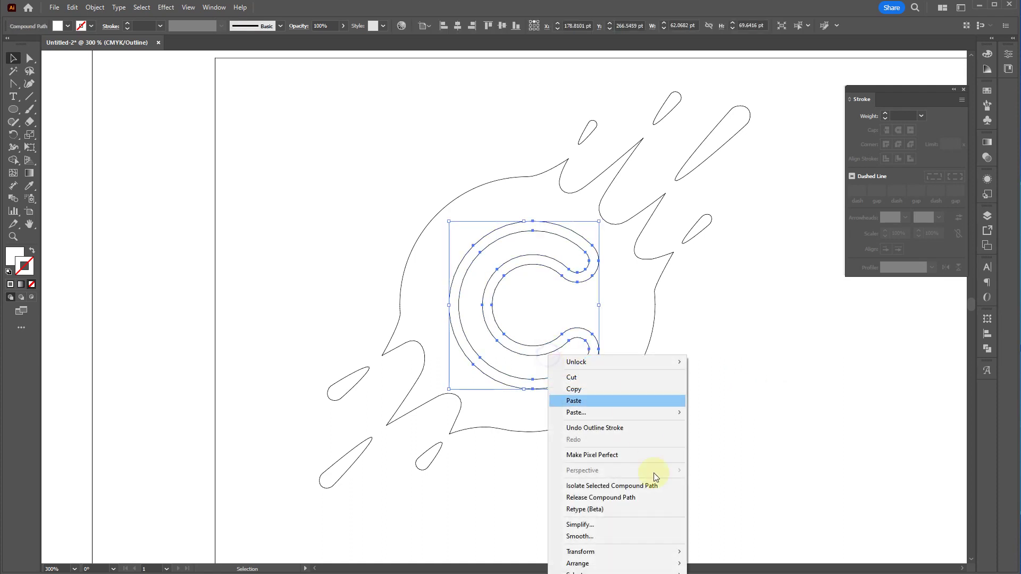
{"action": "left_click", "coordinate": [631, 498]}
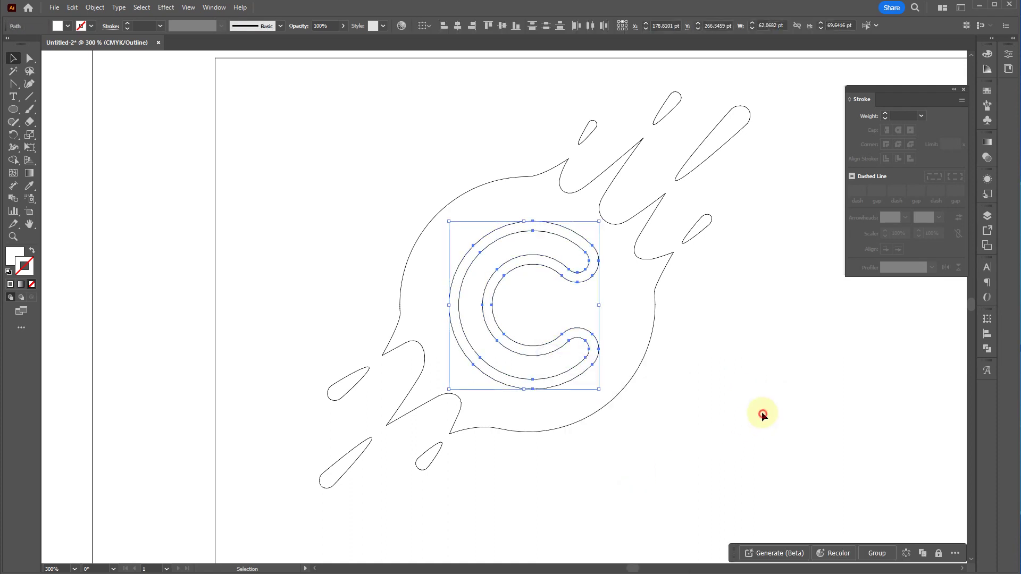
{"action": "left_click", "coordinate": [735, 403]}
Delete the inner C path and return to full-colour Preview
{"action": "left_click", "coordinate": [571, 366]}
{"action": "key", "text": "Delete"}
{"action": "left_click", "coordinate": [559, 338]}
{"action": "key", "text": "a"}
{"action": "key", "text": "ctrl+y"}
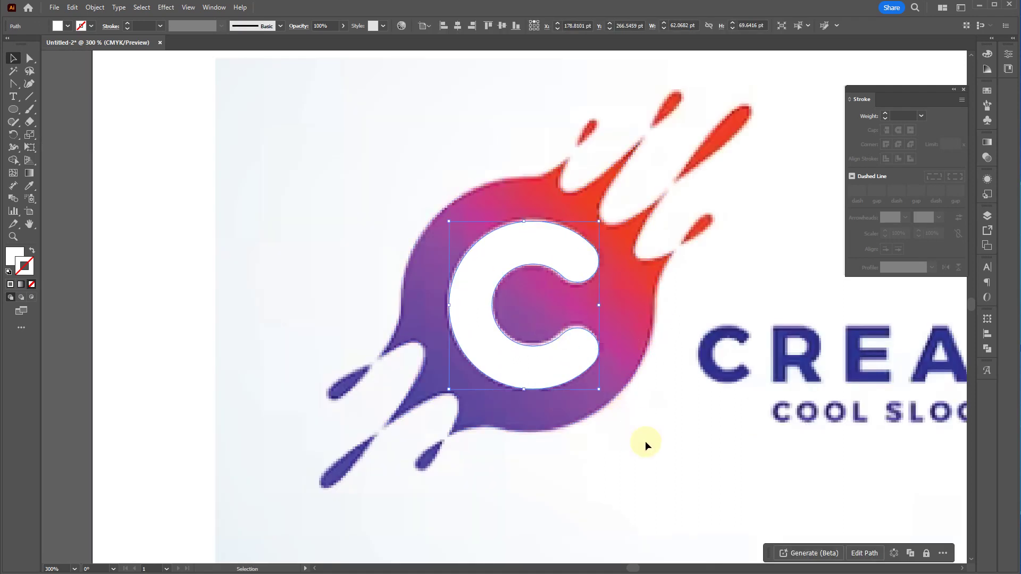
Bring the white splash shapes to the front, above the reference logo
{"action": "left_click", "coordinate": [619, 310]}
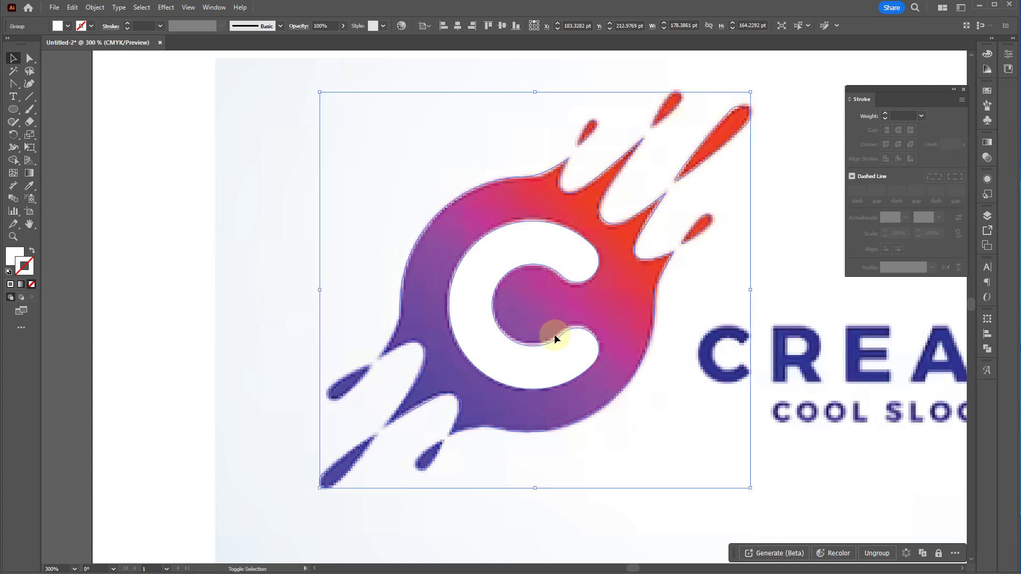
{"action": "key", "text": "a"}
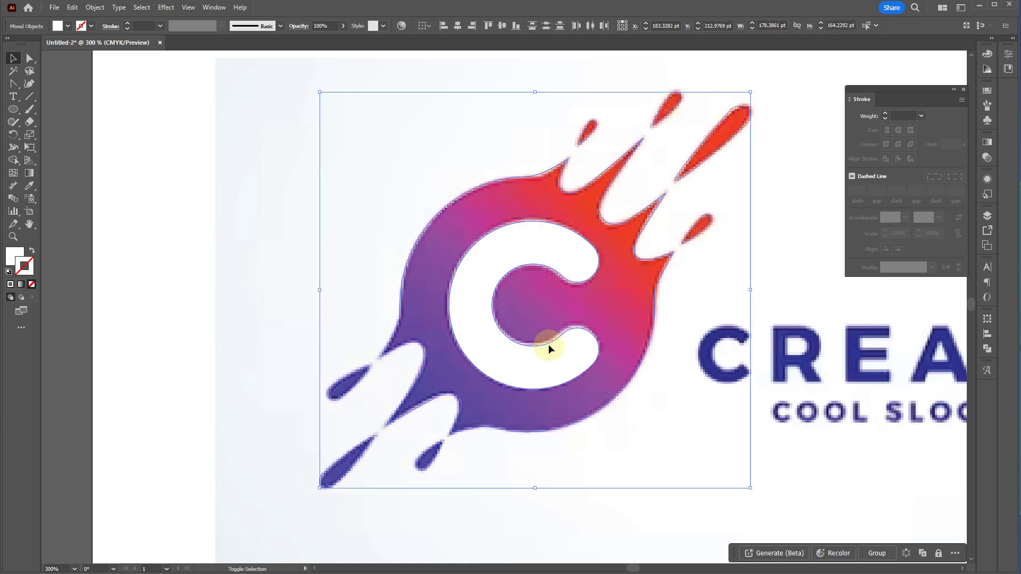
{"action": "key", "text": "v"}
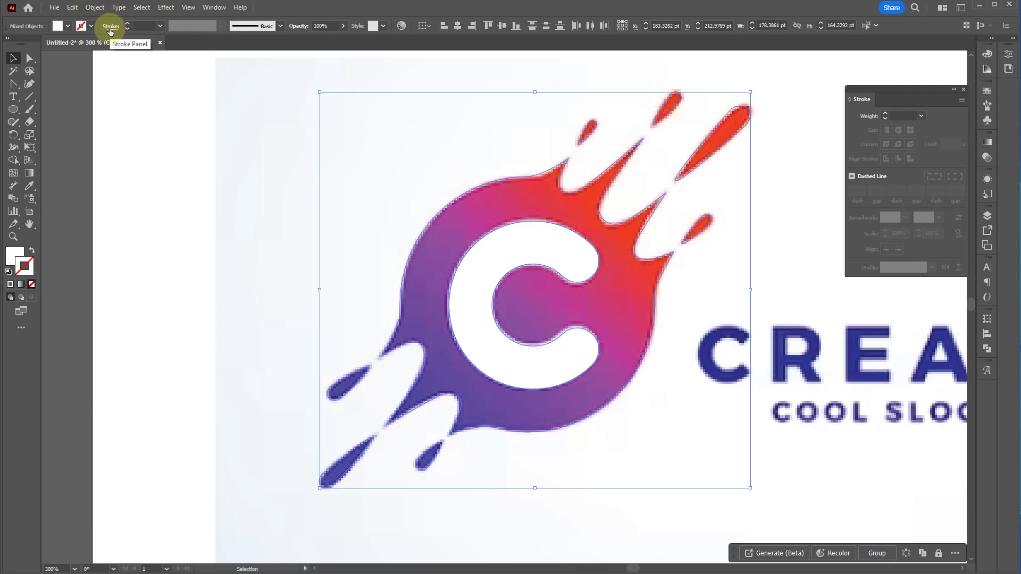
{"action": "left_click", "coordinate": [94, 7]}
{"action": "mouse_move", "coordinate": [110, 20]}
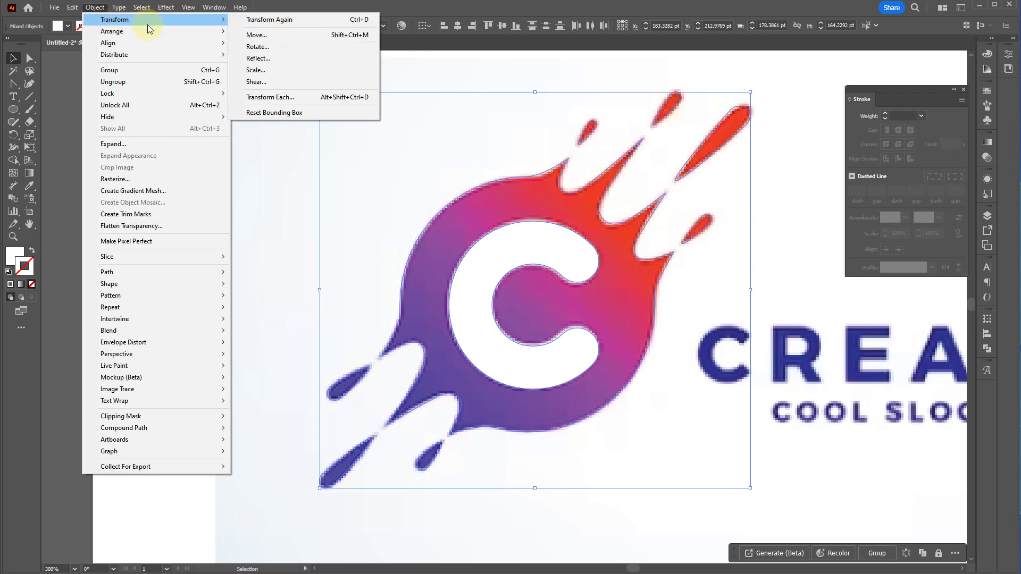
{"action": "mouse_move", "coordinate": [233, 33]}
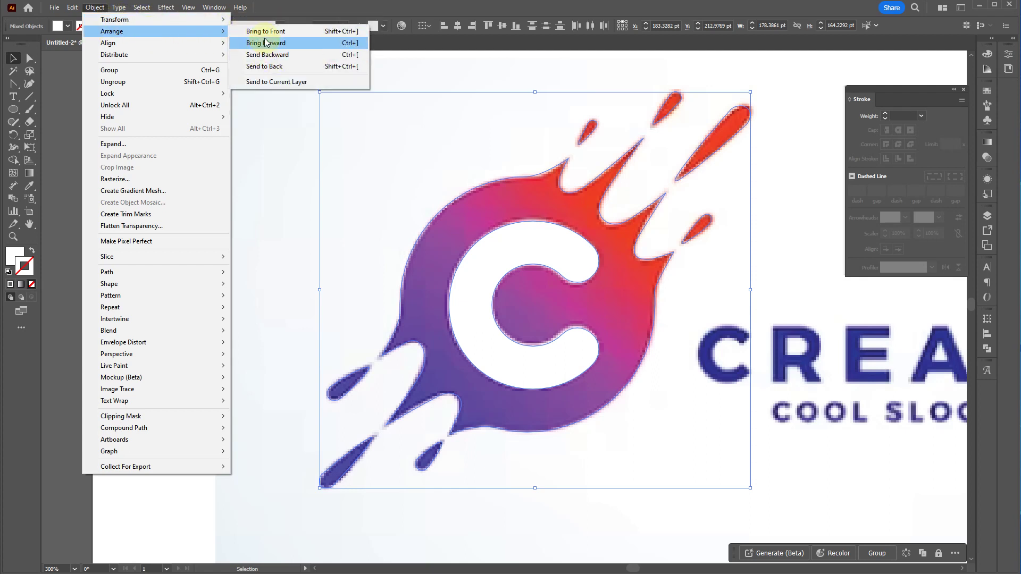
{"action": "left_click", "coordinate": [264, 31]}
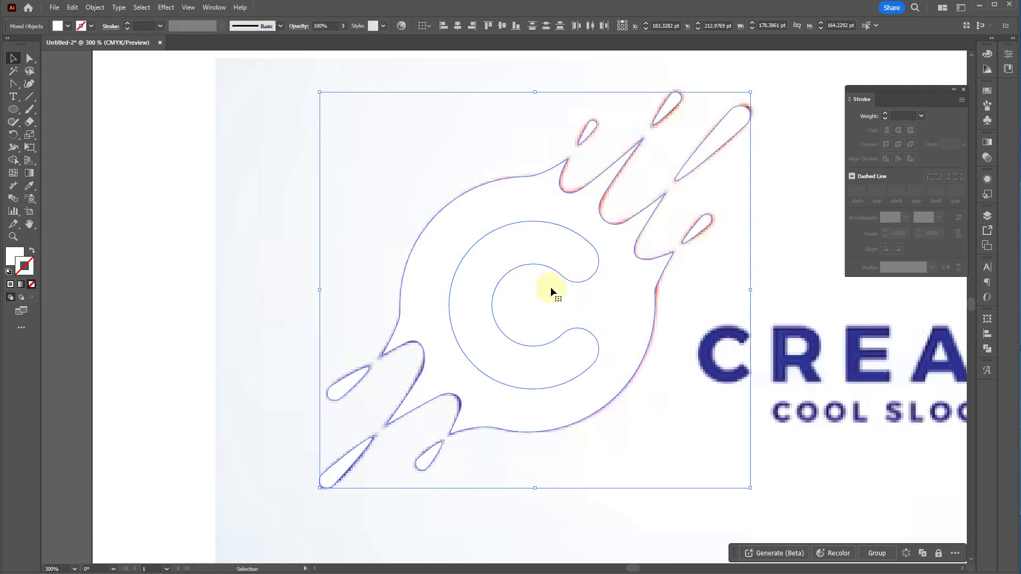
{"action": "left_click", "coordinate": [675, 432]}
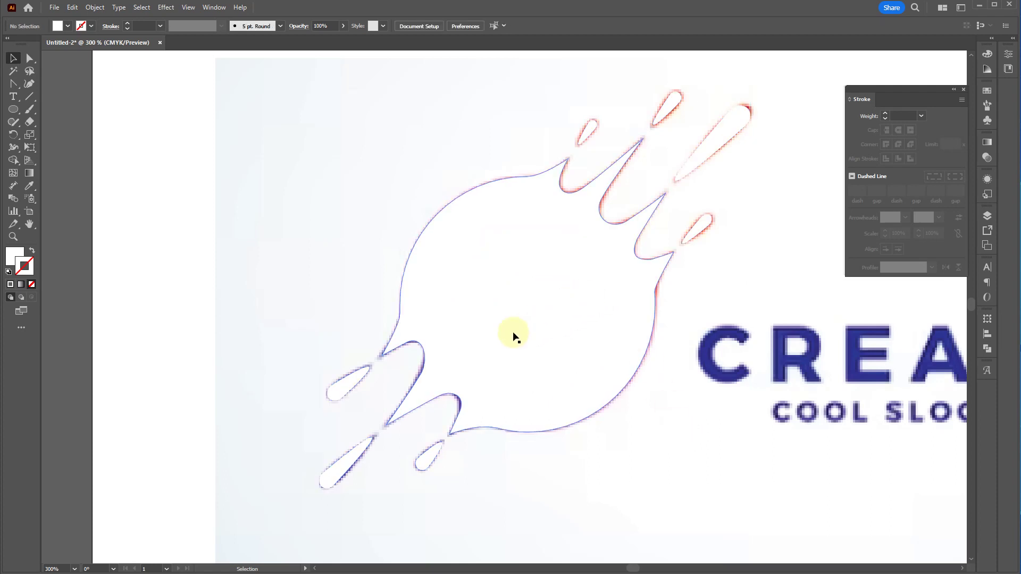
Try subtracting the C from the splash with Pathfinder Minus Front
{"action": "left_click", "coordinate": [535, 365]}
{"action": "left_click", "coordinate": [638, 304], "text": "shift"}
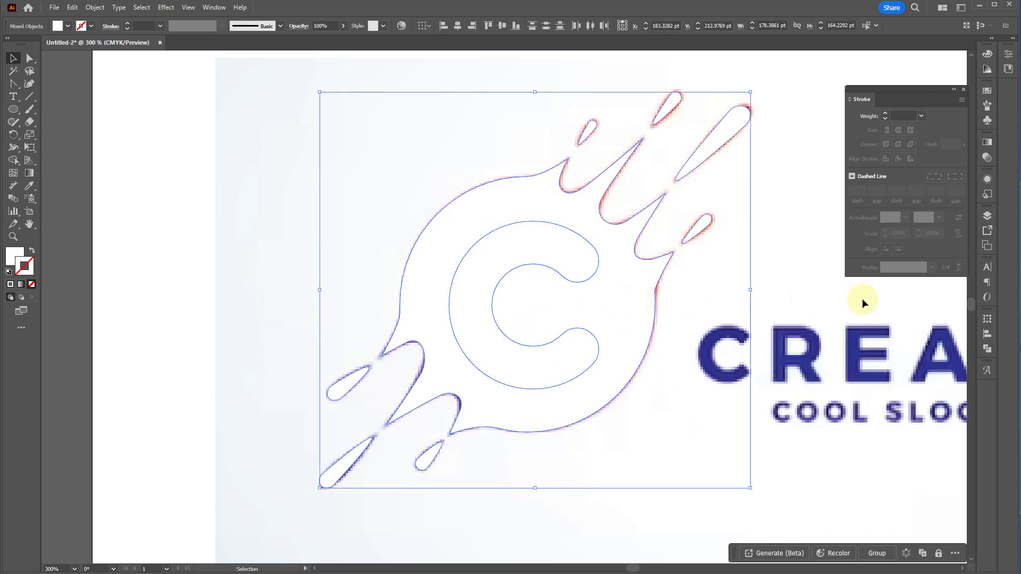
{"action": "left_click", "coordinate": [987, 349]}
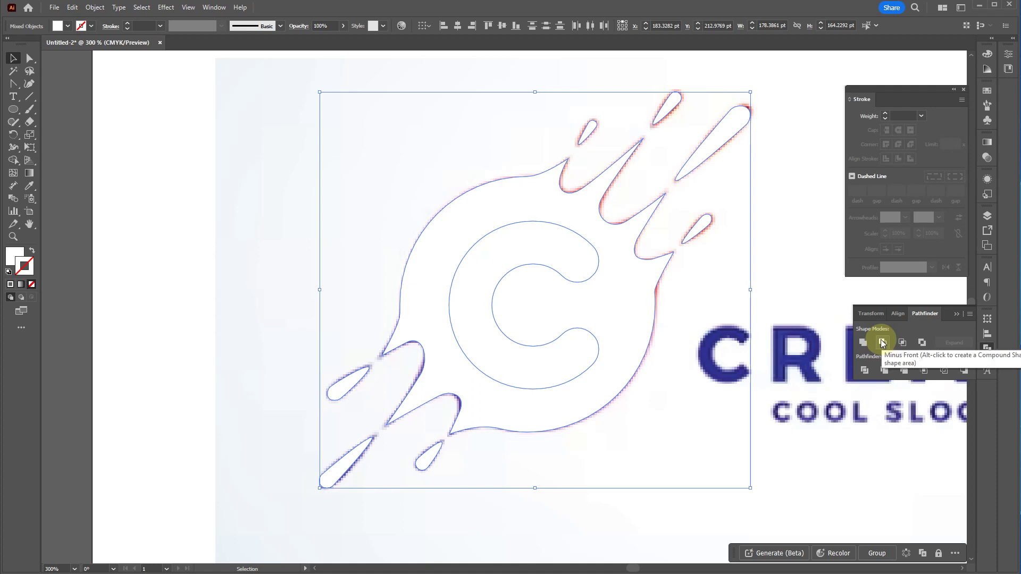
{"action": "left_click", "coordinate": [882, 343]}
{"action": "left_click", "coordinate": [668, 330]}
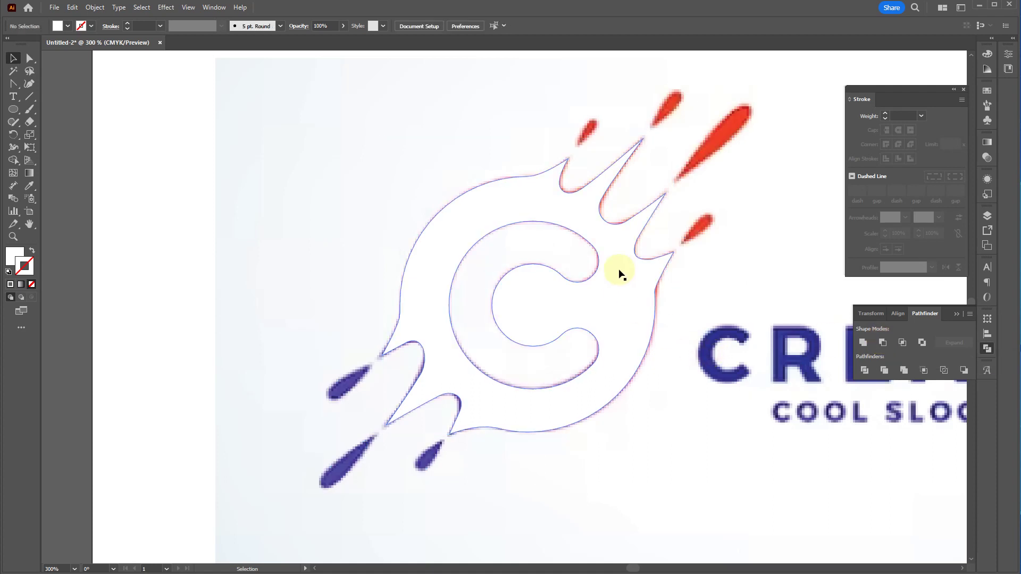
Ungroup the splash group so its body can be edited separately
{"action": "left_click", "coordinate": [636, 266]}
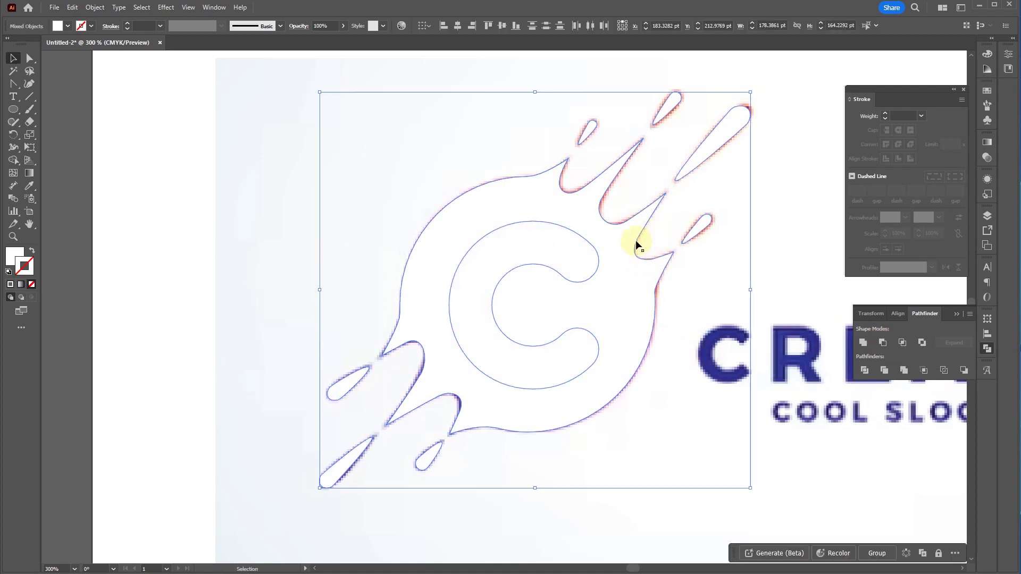
{"action": "double_click", "coordinate": [631, 246]}
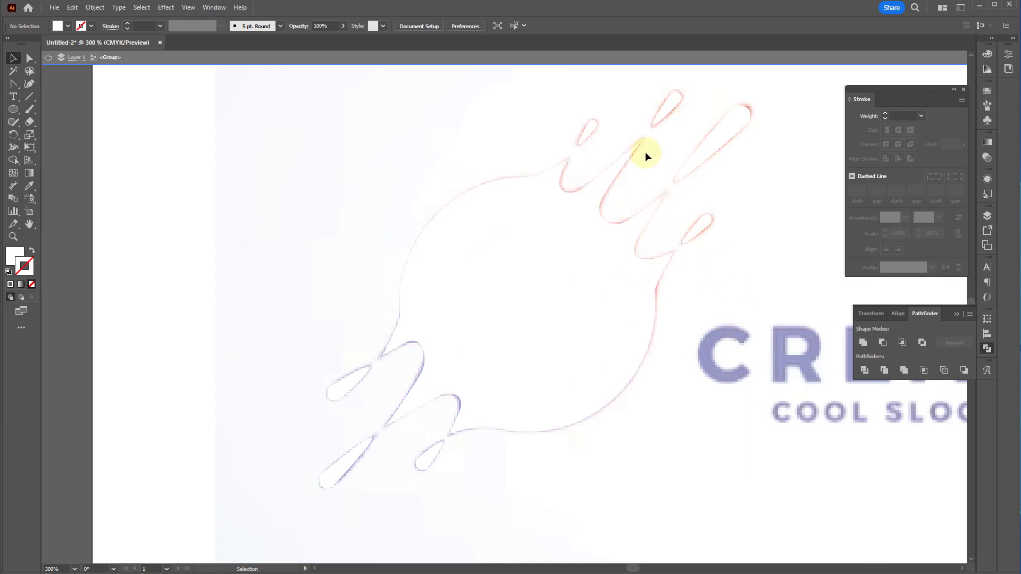
{"action": "left_click", "coordinate": [642, 322]}
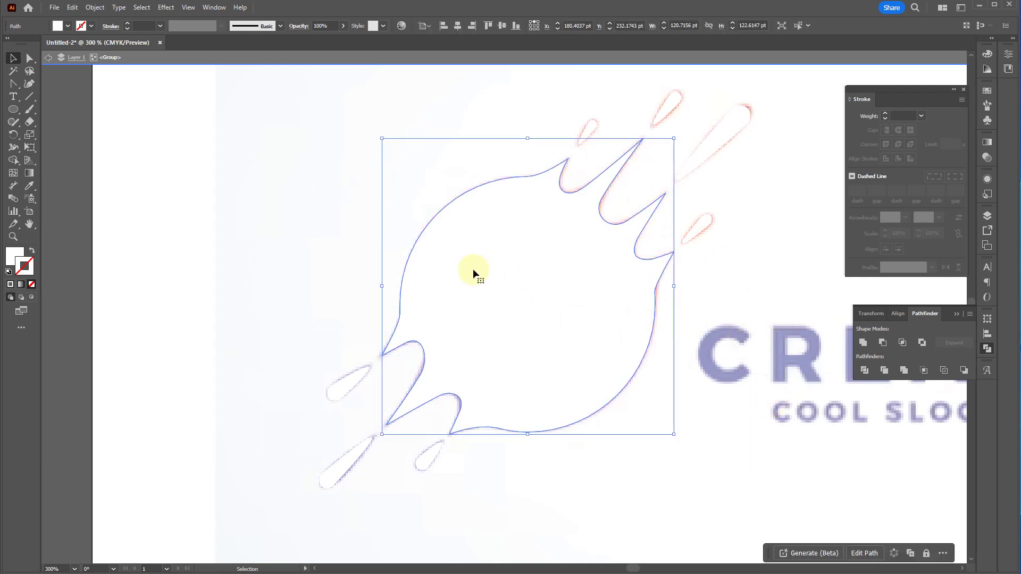
{"action": "key", "text": "Escape"}
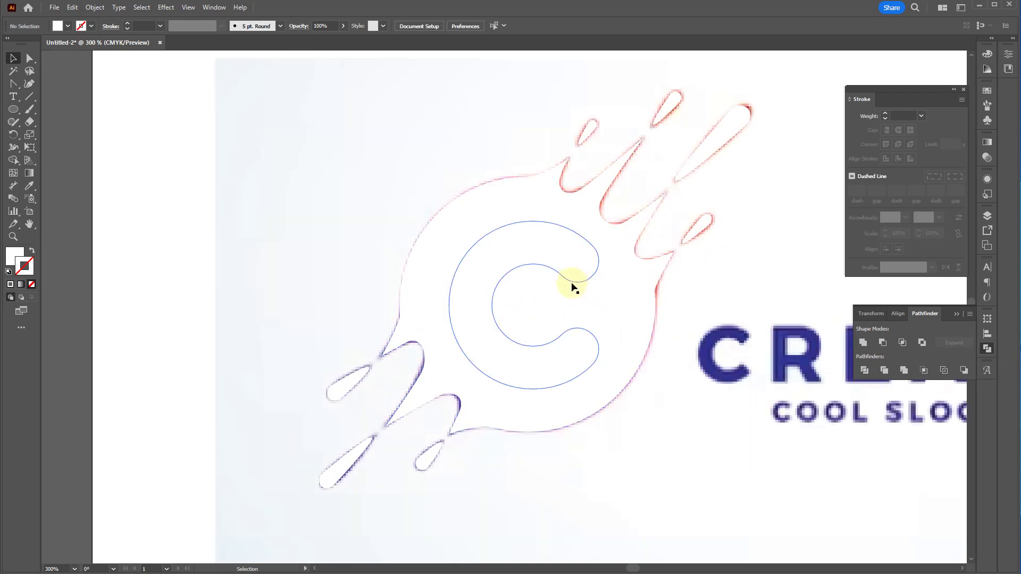
{"action": "right_click", "coordinate": [614, 292]}
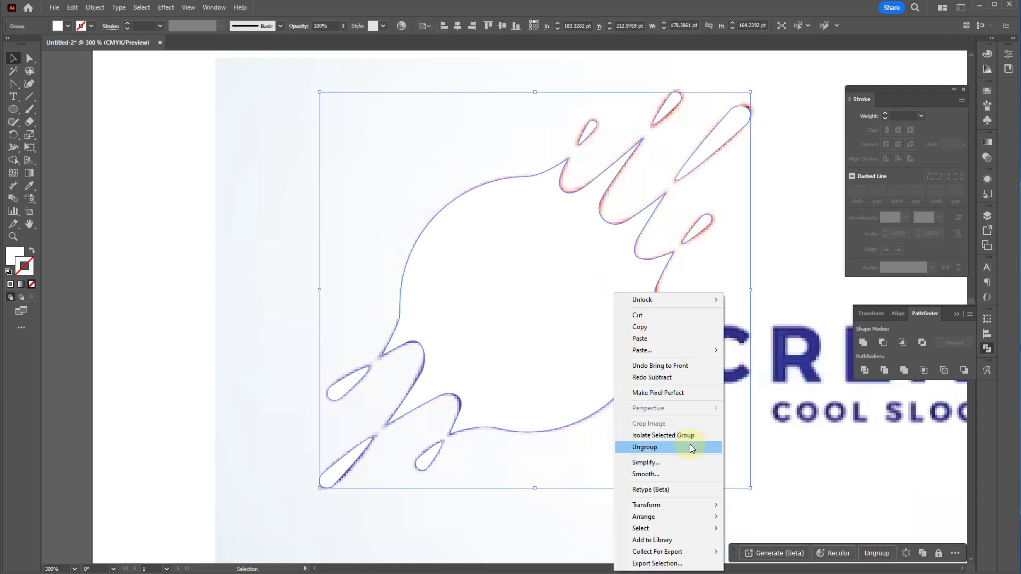
{"action": "left_click", "coordinate": [689, 444]}
Cut the C out of the splash body with Minus Front
{"action": "key", "text": "ctrl+shift+a"}
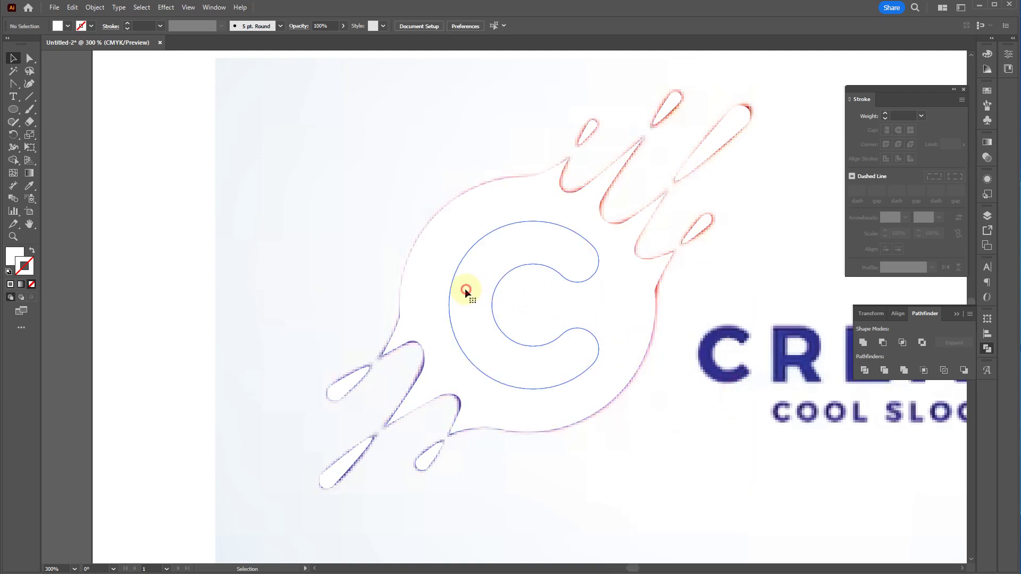
{"action": "left_click", "coordinate": [464, 288]}
{"action": "left_click", "coordinate": [437, 238], "text": "shift"}
{"action": "left_click", "coordinate": [882, 342]}
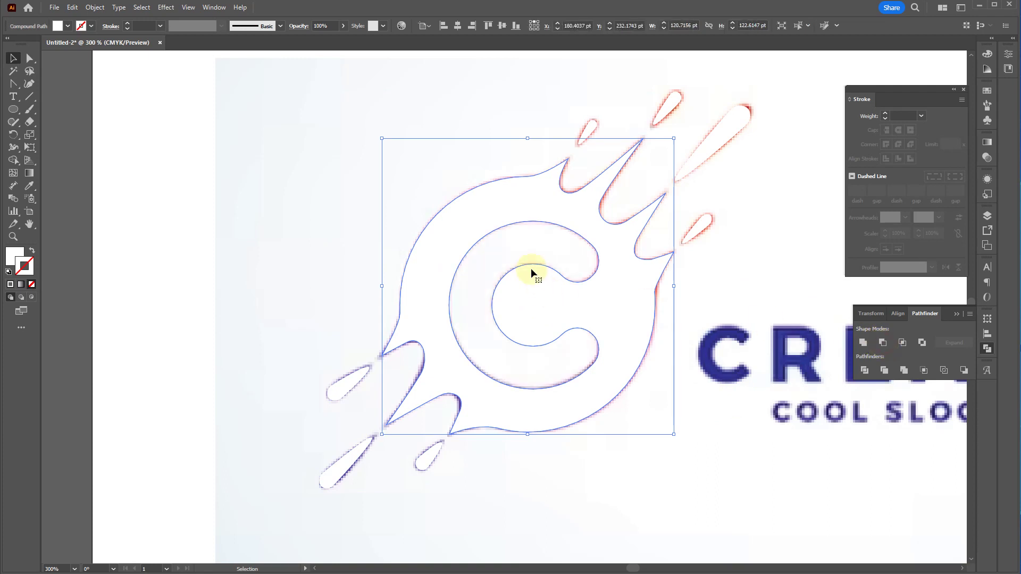
Group the splash body and all its drops into one group
{"action": "left_click_drag", "start_coordinate": [775, 445], "coordinate": [218, 85]}
{"action": "right_click", "coordinate": [563, 221]}
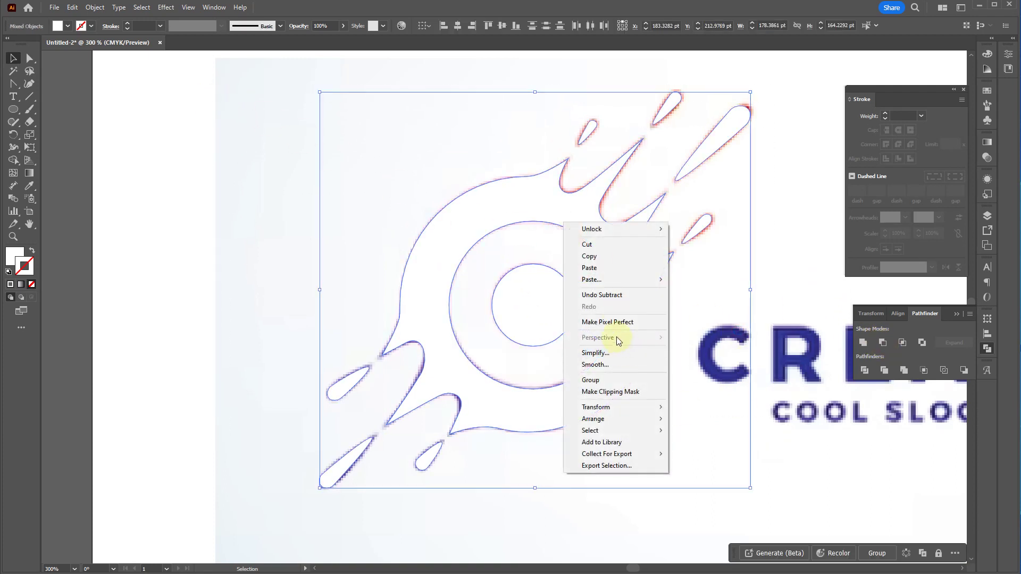
{"action": "left_click", "coordinate": [612, 379]}
{"action": "left_click", "coordinate": [694, 381]}
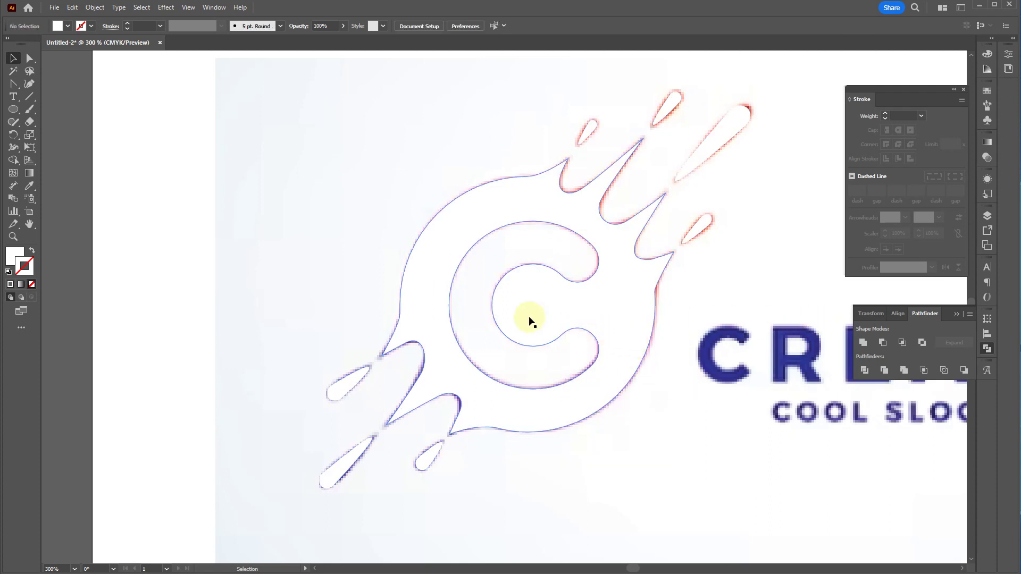
Move the redrawn splash to the right, off the reference logo
{"action": "scroll", "coordinate": [531, 322], "scroll_direction": "down", "scroll_amount": 3, "text": "alt"}
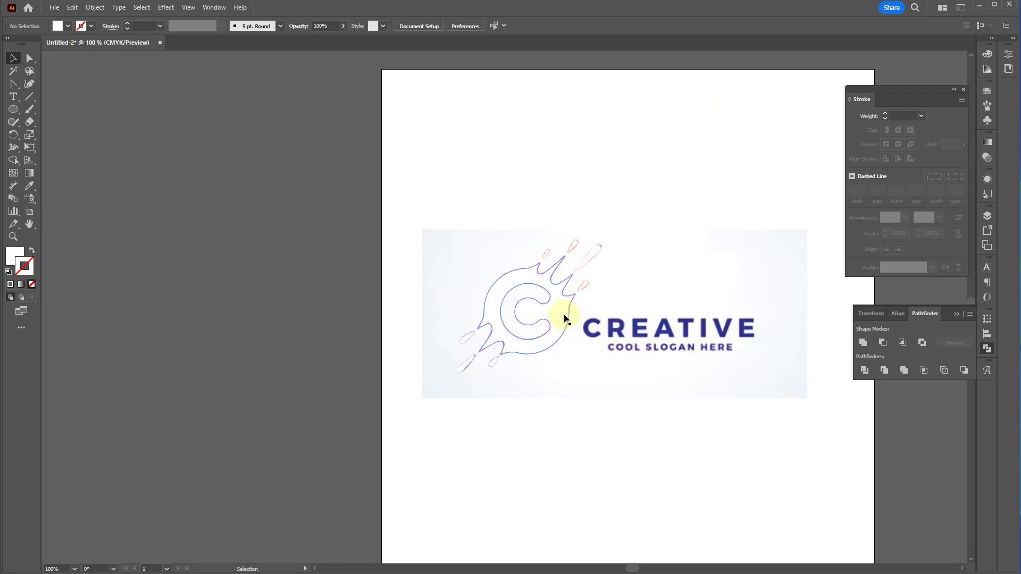
{"action": "left_click_drag", "start_coordinate": [566, 318], "coordinate": [595, 348]}
{"action": "left_click_drag", "start_coordinate": [612, 273], "coordinate": [695, 359]}
{"action": "scroll", "coordinate": [566, 319], "scroll_direction": "up", "scroll_amount": 2}
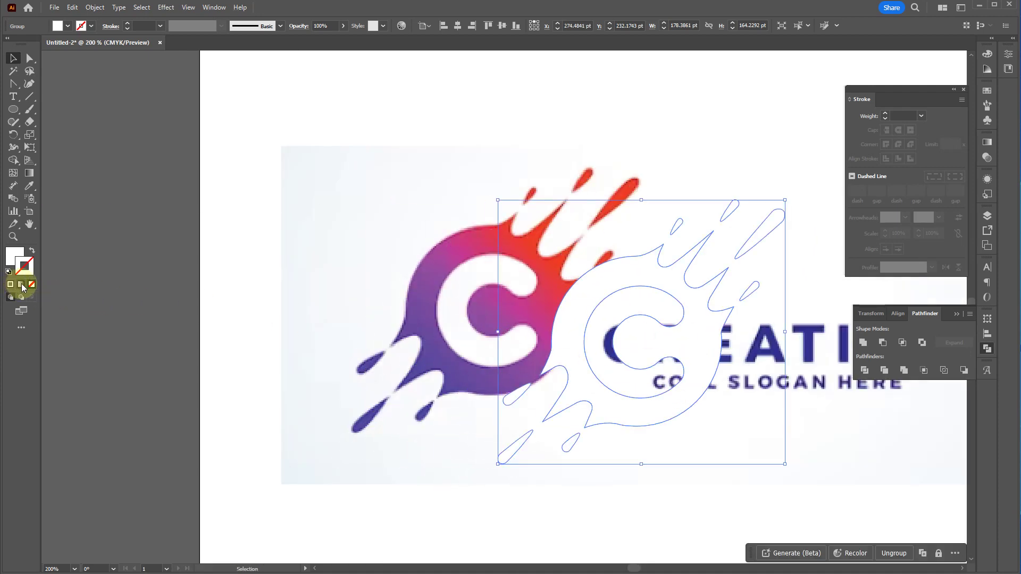
Apply a gradient fill, not stroke, to the redrawn logo shapes
{"action": "left_click", "coordinate": [21, 284]}
{"action": "key", "text": "ctrl+z"}
{"action": "key", "text": "a"}
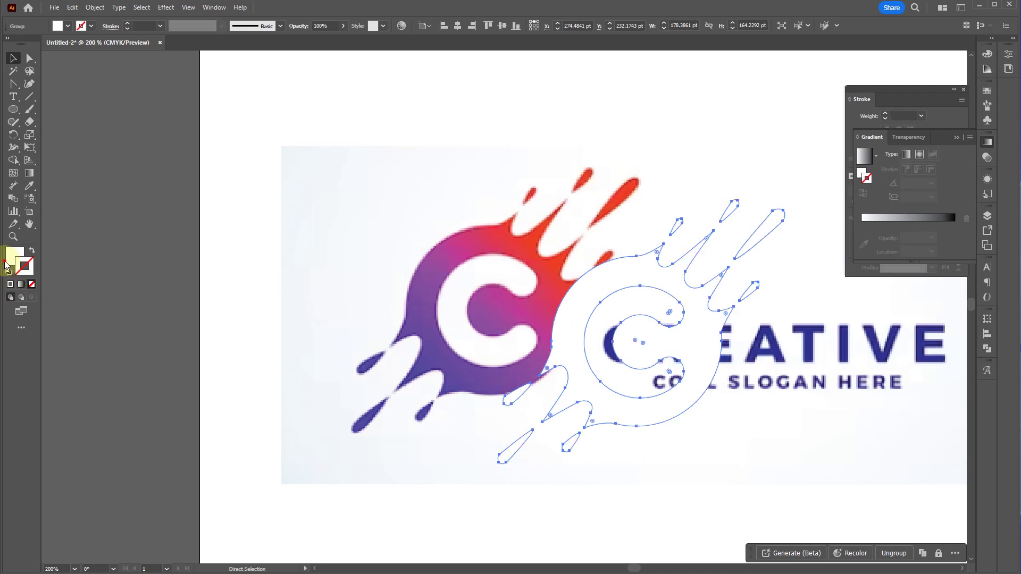
{"action": "left_click", "coordinate": [7, 261]}
{"action": "left_click", "coordinate": [20, 285]}
{"action": "key", "text": "v"}
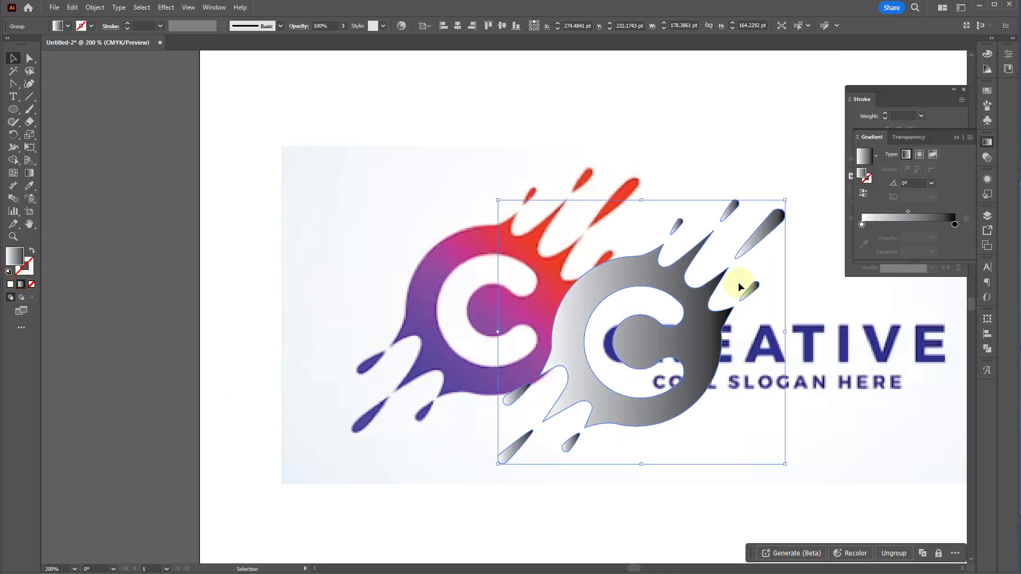
Set the gradient's first stop to the red sampled from the splash
{"action": "double_click", "coordinate": [862, 224]}
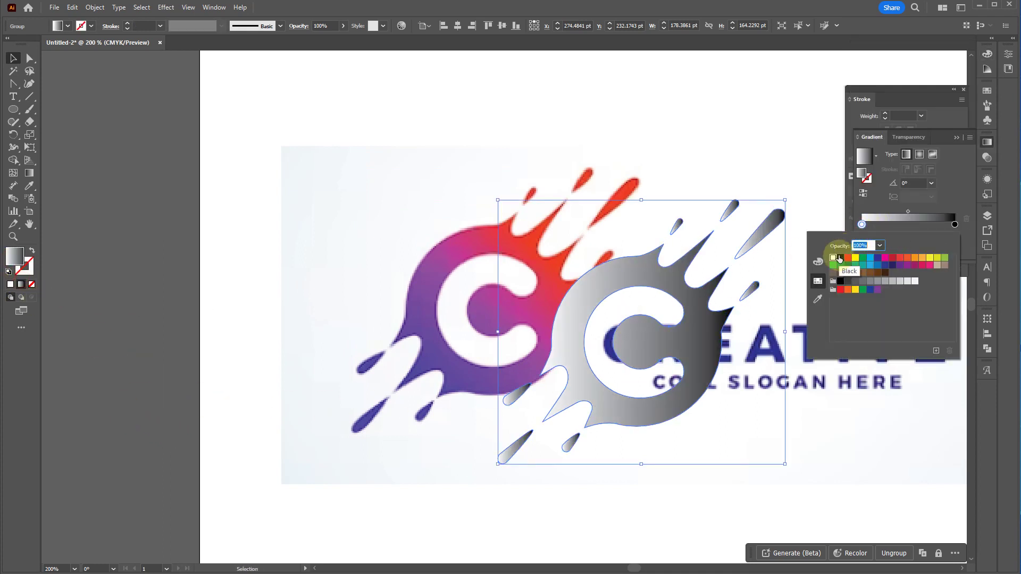
{"action": "left_click", "coordinate": [818, 301]}
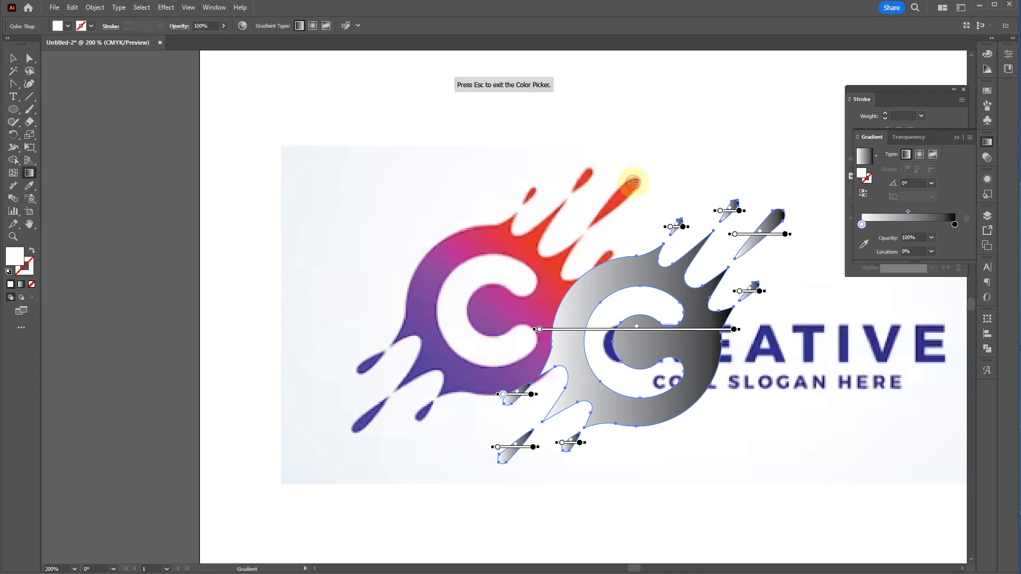
{"action": "key", "text": "Escape"}
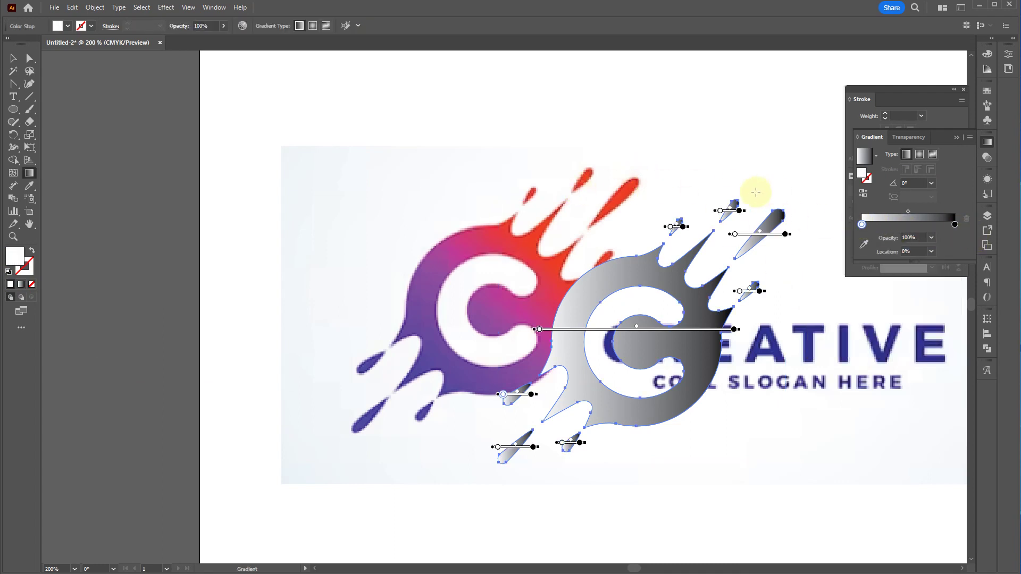
{"action": "left_click", "coordinate": [863, 244]}
{"action": "left_click", "coordinate": [633, 184]}
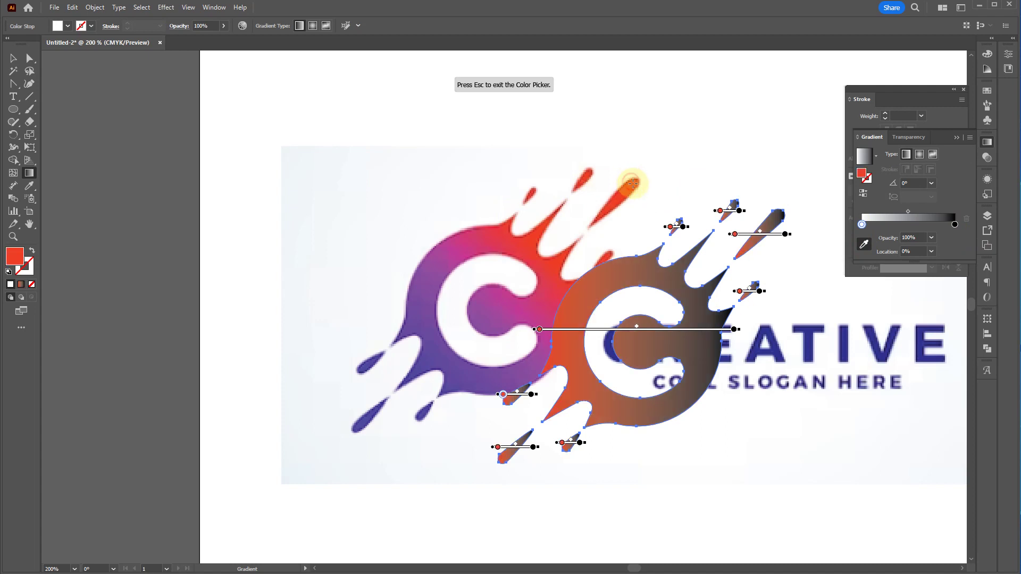
Set the gradient's end stop to the blue drop's purple-blue
{"action": "double_click", "coordinate": [955, 224]}
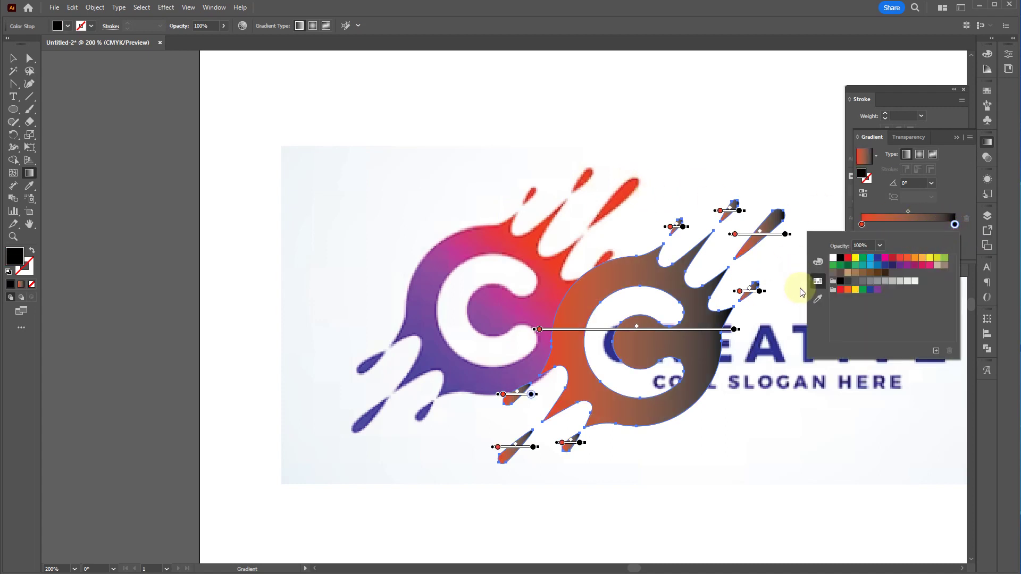
{"action": "left_click", "coordinate": [817, 298]}
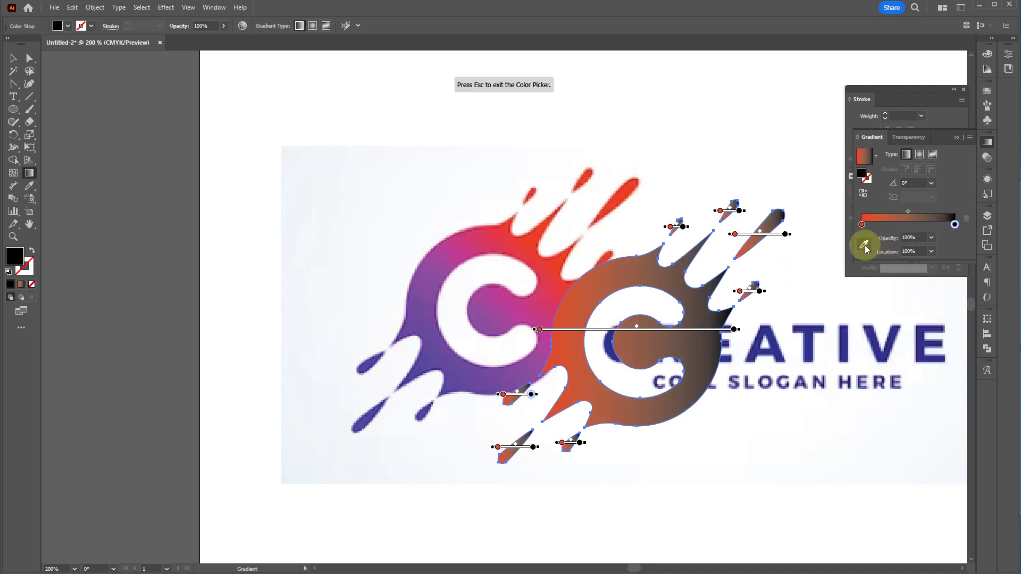
{"action": "left_click", "coordinate": [367, 414]}
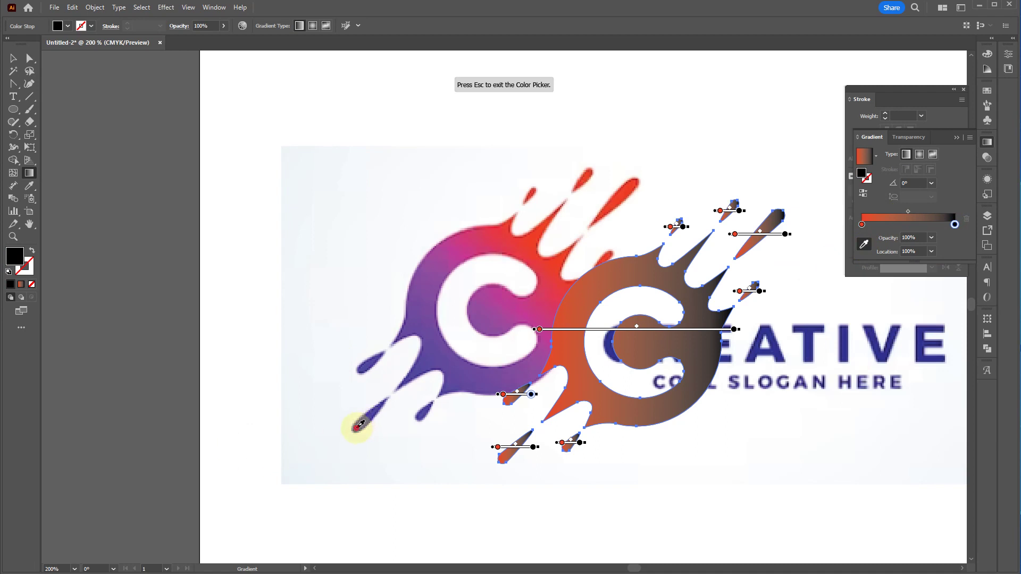
{"action": "left_click", "coordinate": [360, 424]}
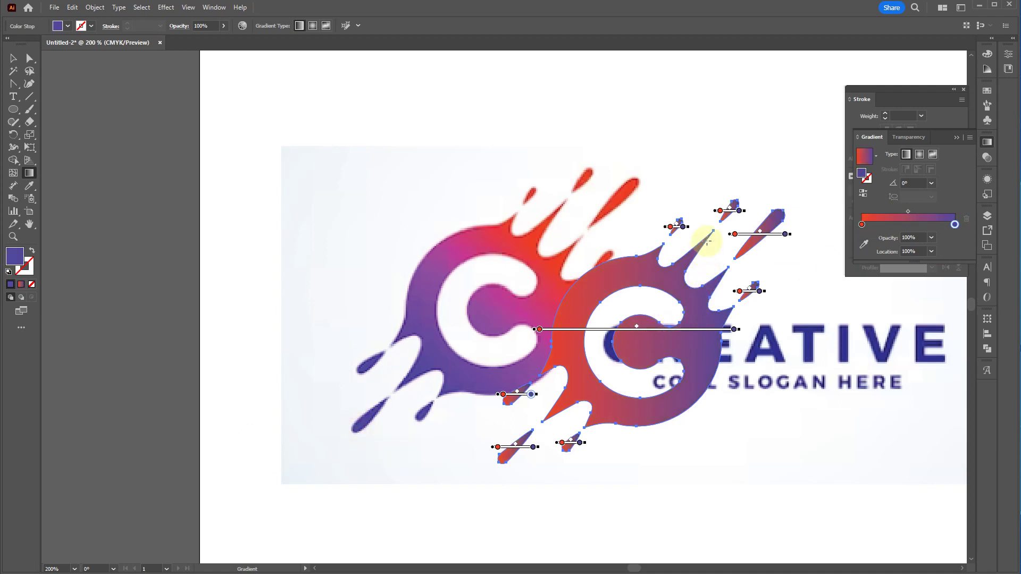
Angle the gradient diagonally and add a magenta stop sampled from the original
{"action": "left_click_drag", "start_coordinate": [771, 205], "coordinate": [504, 463]}
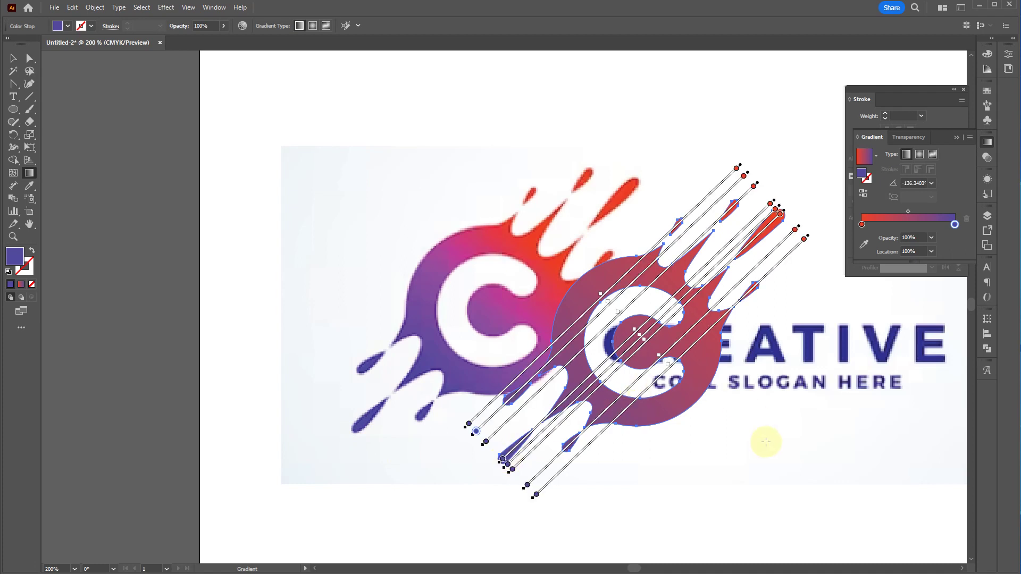
{"action": "key", "text": "v"}
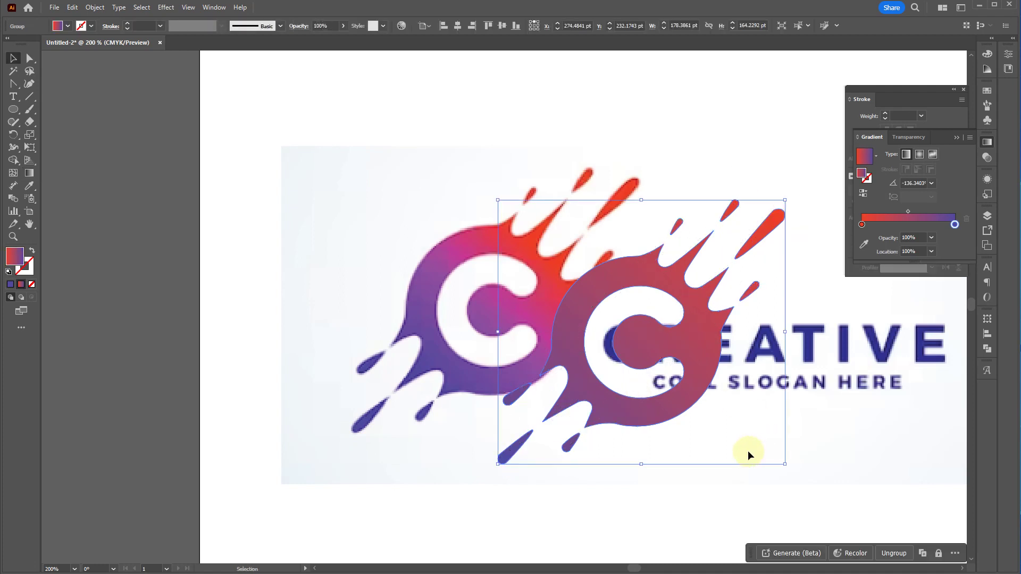
{"action": "mouse_move", "coordinate": [693, 388]}
{"action": "left_mouse_down"}
{"action": "mouse_move", "coordinate": [586, 385]}
{"action": "mouse_move", "coordinate": [546, 349]}
{"action": "mouse_move", "coordinate": [544, 366]}
{"action": "mouse_move", "coordinate": [588, 378]}
{"action": "mouse_move", "coordinate": [576, 391]}
{"action": "left_mouse_up"}
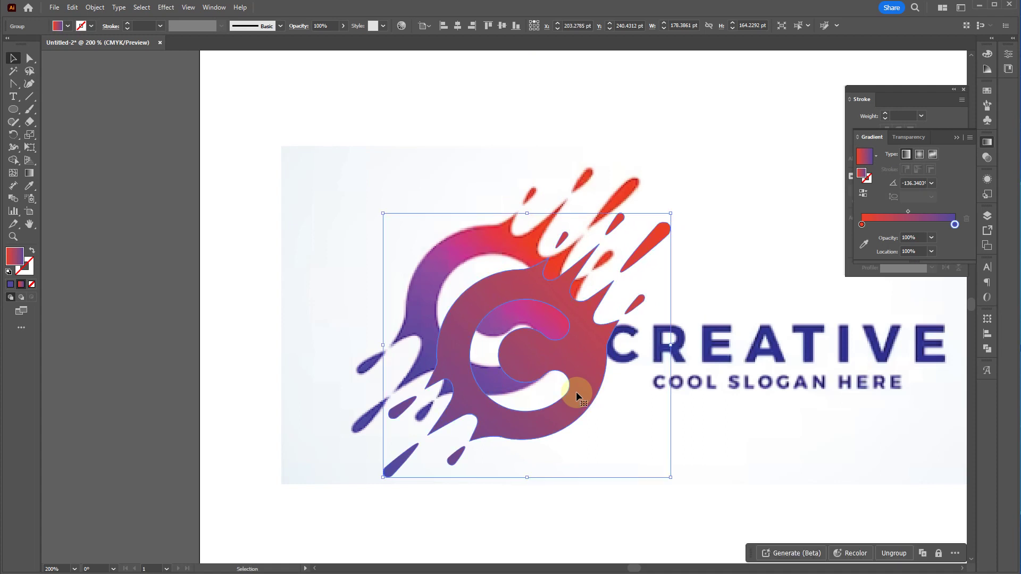
{"action": "left_click_drag", "start_coordinate": [954, 228], "coordinate": [946, 229]}
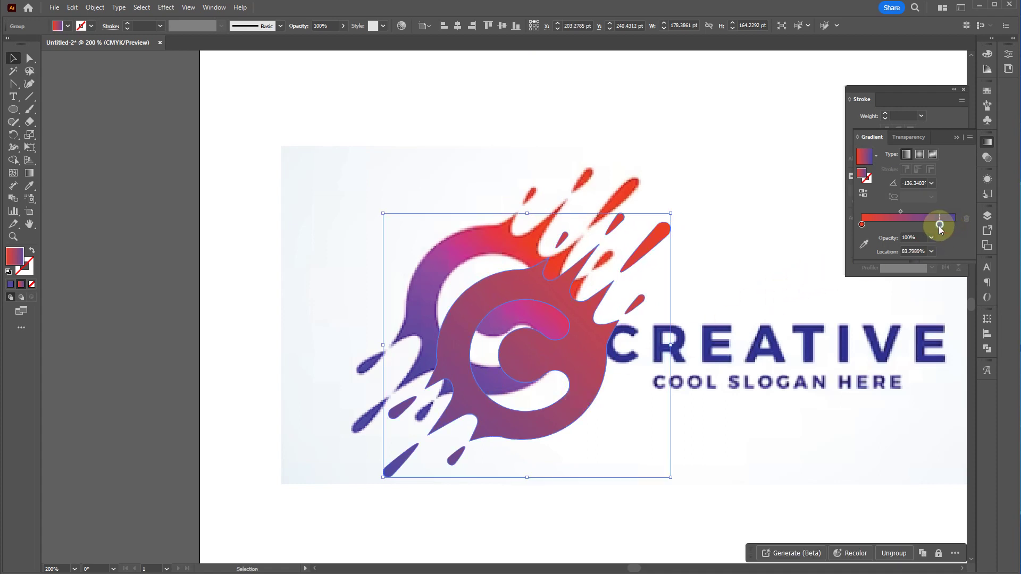
{"action": "left_click", "coordinate": [862, 225]}
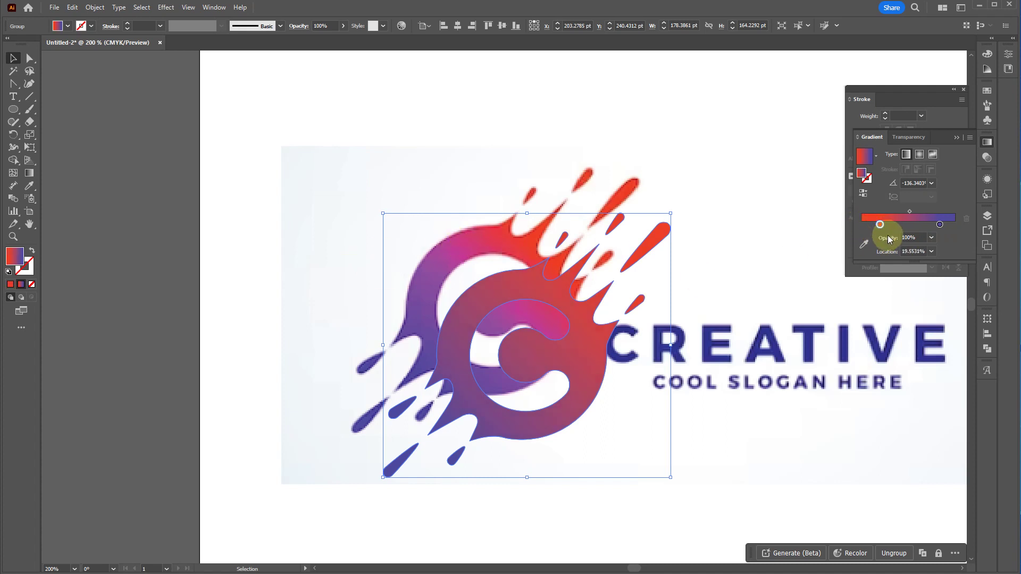
{"action": "left_click", "coordinate": [864, 244]}
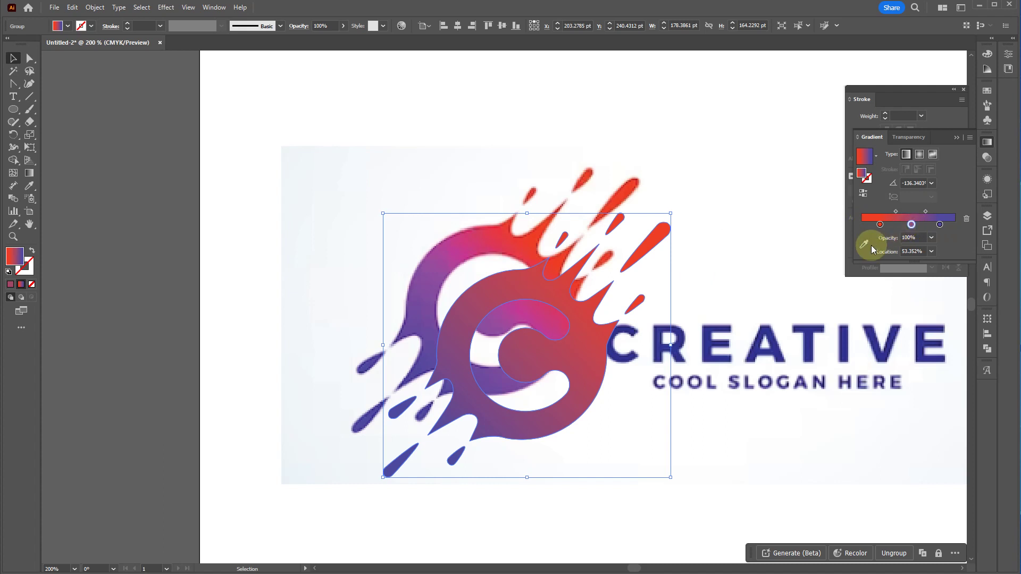
{"action": "left_click", "coordinate": [458, 246]}
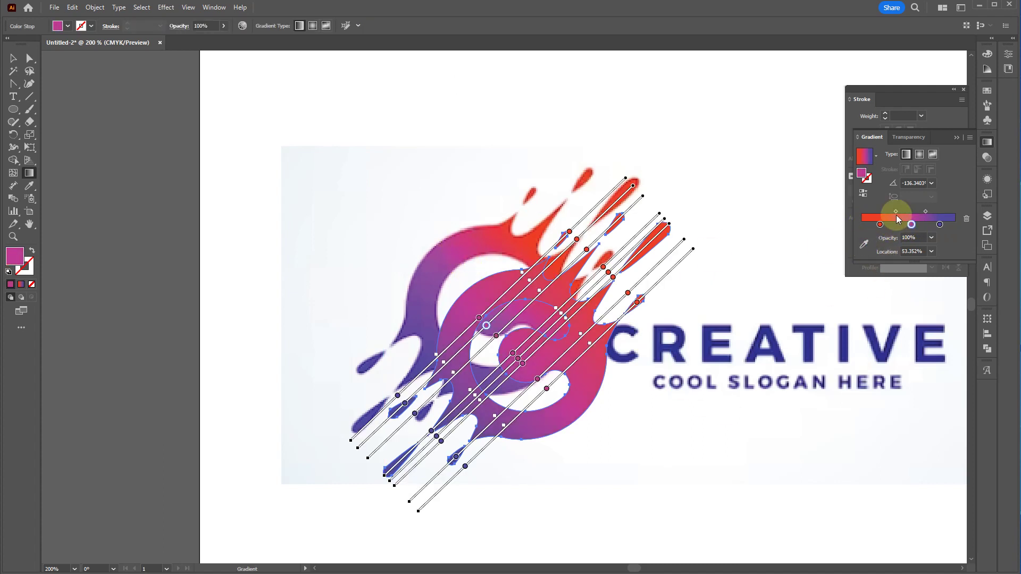
{"action": "left_click_drag", "start_coordinate": [897, 213], "coordinate": [919, 212]}
Position the vector C group exactly over the original logo's C
{"action": "key", "text": "v"}
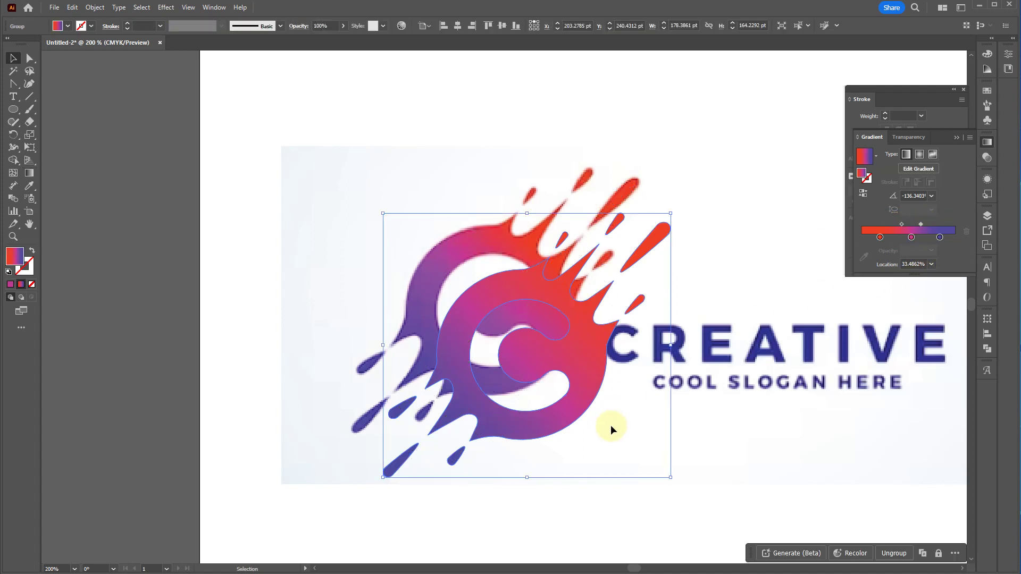
{"action": "left_click", "coordinate": [611, 426]}
{"action": "left_click_drag", "start_coordinate": [583, 372], "coordinate": [572, 347]}
{"action": "left_click", "coordinate": [940, 226]}
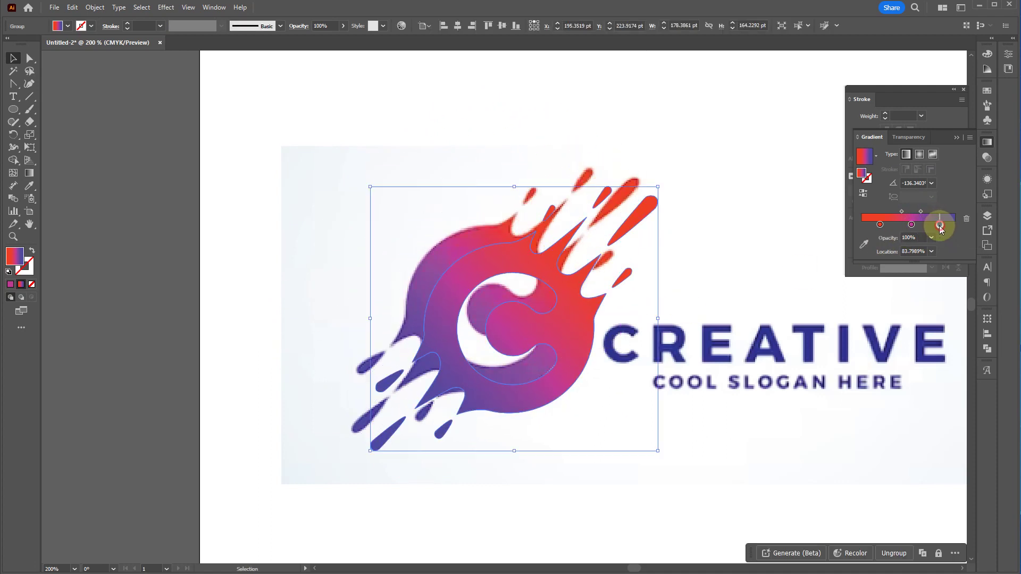
{"action": "left_click", "coordinate": [761, 422]}
{"action": "left_click_drag", "start_coordinate": [557, 319], "coordinate": [724, 461]}
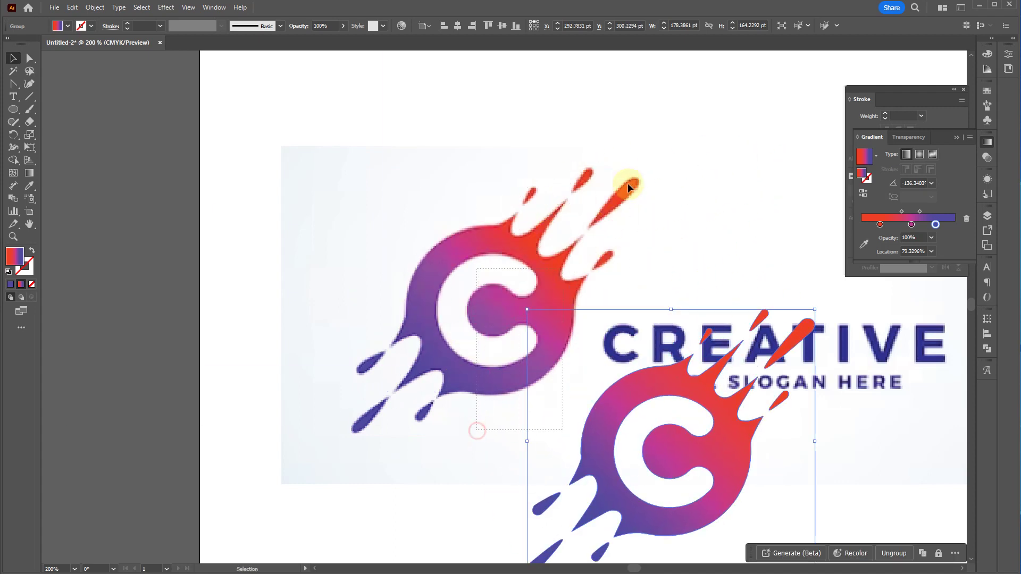
{"action": "left_click_drag", "start_coordinate": [603, 399], "coordinate": [435, 286]}
Type a new text line reading CREATIVE beside the logo
{"action": "key", "text": "t"}
{"action": "left_click", "coordinate": [804, 367]}
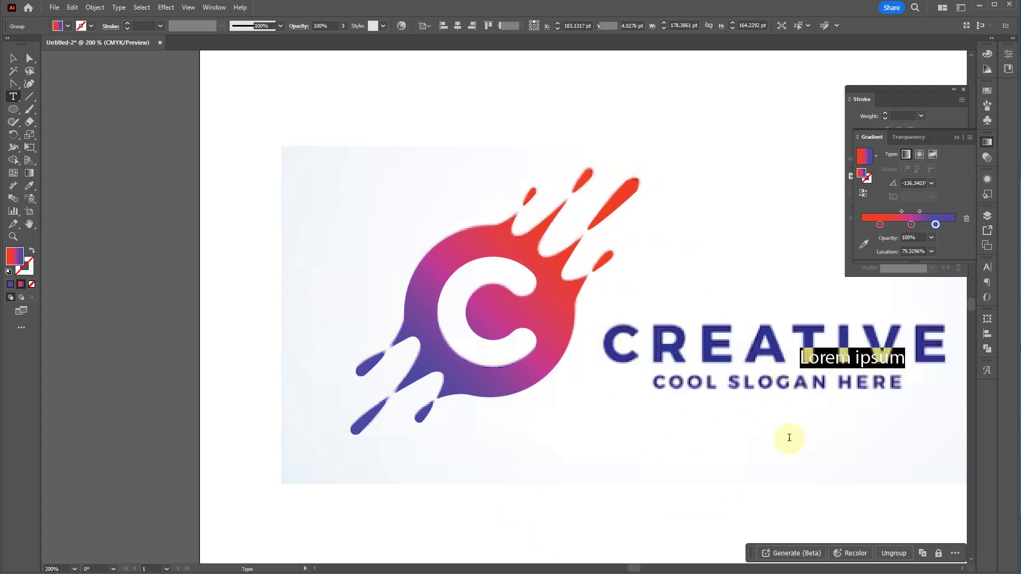
{"action": "type", "text": "CREATEIVE"}
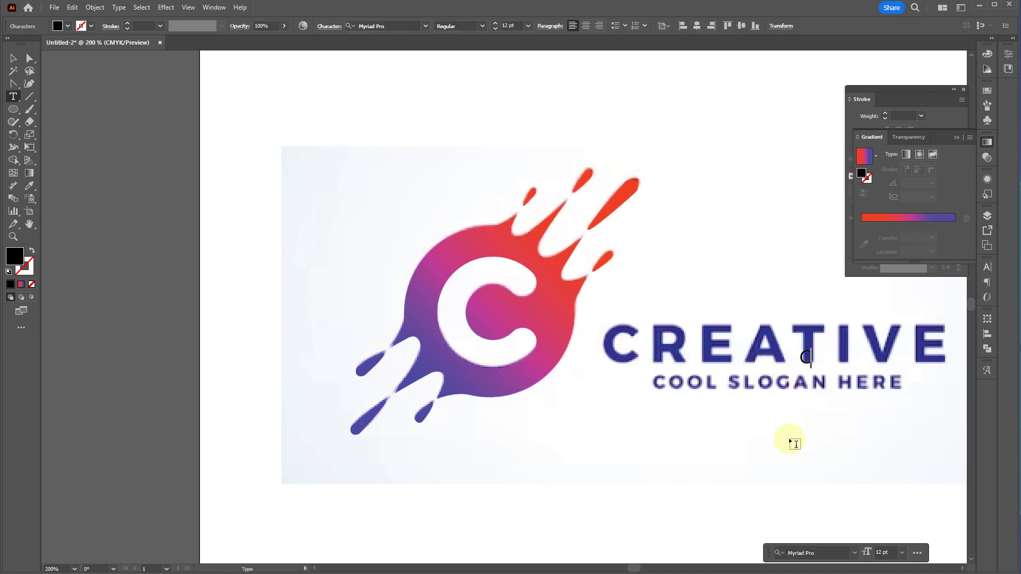
{"action": "key", "text": "BackSpace"}
{"action": "key", "text": "BackSpace"}
{"action": "key", "text": "BackSpace"}
{"action": "key", "text": "BackSpace"}
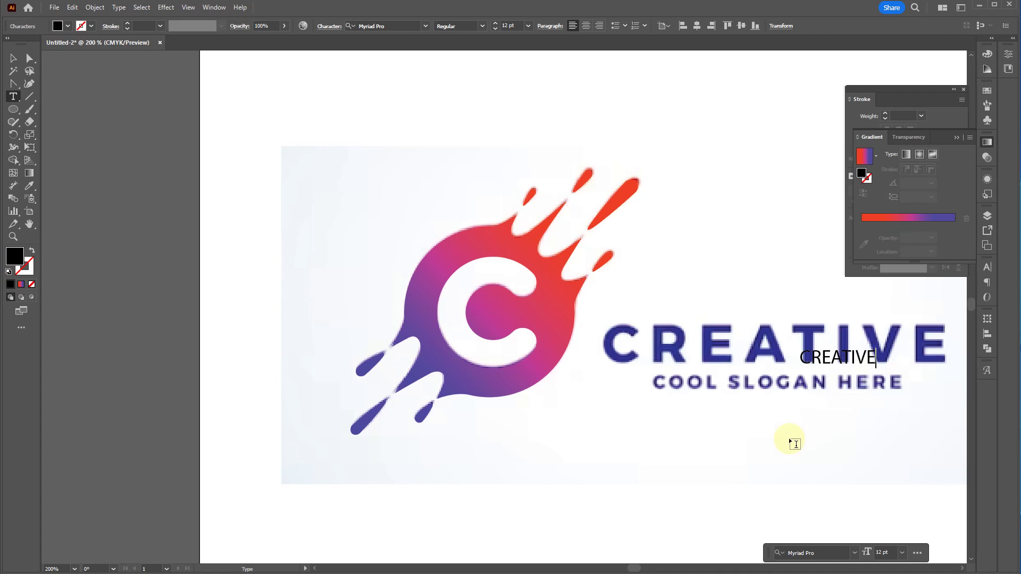
{"action": "key", "text": "ctrl+a"}
Set the CREATIVE text to Myriad Pro at 35 pt
{"action": "left_click", "coordinate": [398, 27]}
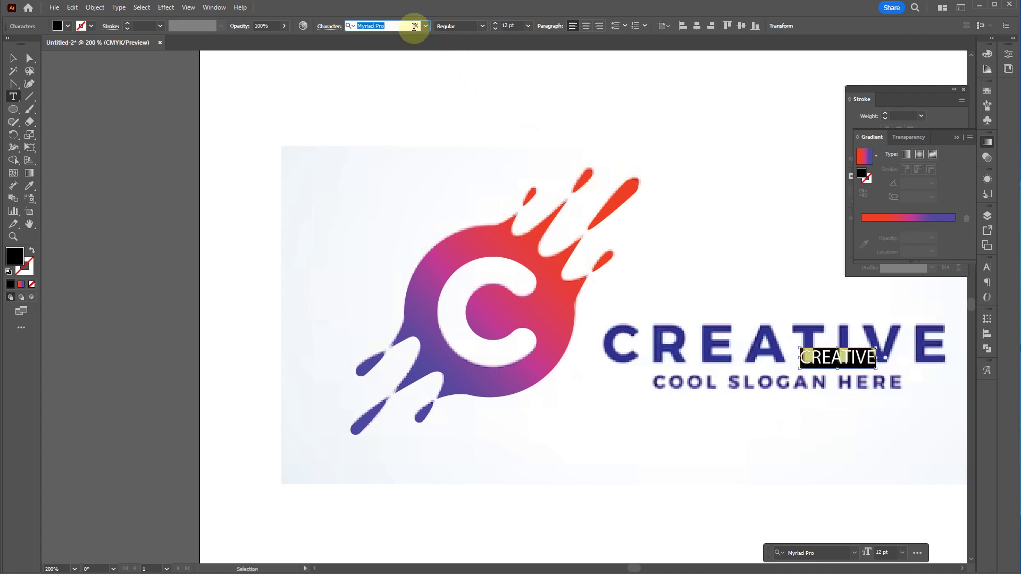
{"action": "left_click", "coordinate": [424, 27]}
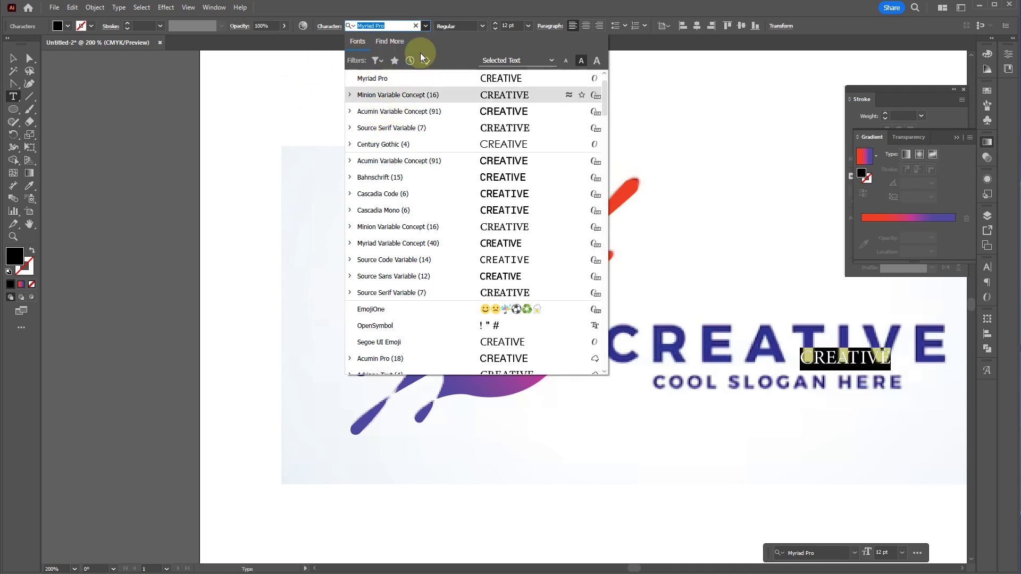
{"action": "left_click", "coordinate": [514, 25]}
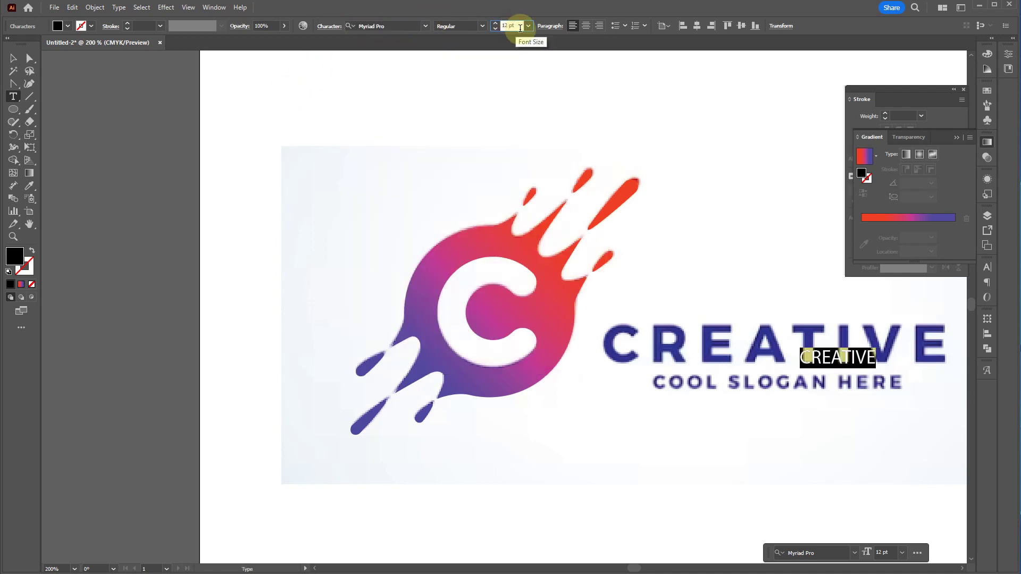
{"action": "scroll", "coordinate": [521, 28], "scroll_direction": "up", "scroll_amount": 20}
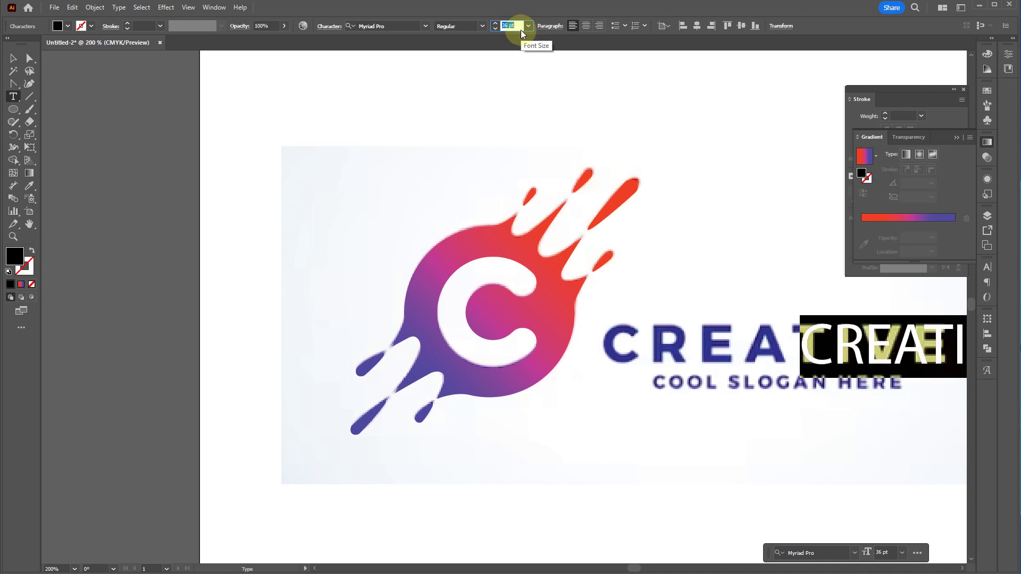
{"action": "scroll", "coordinate": [521, 30], "scroll_direction": "down", "scroll_amount": 1}
{"action": "key", "text": "Escape"}
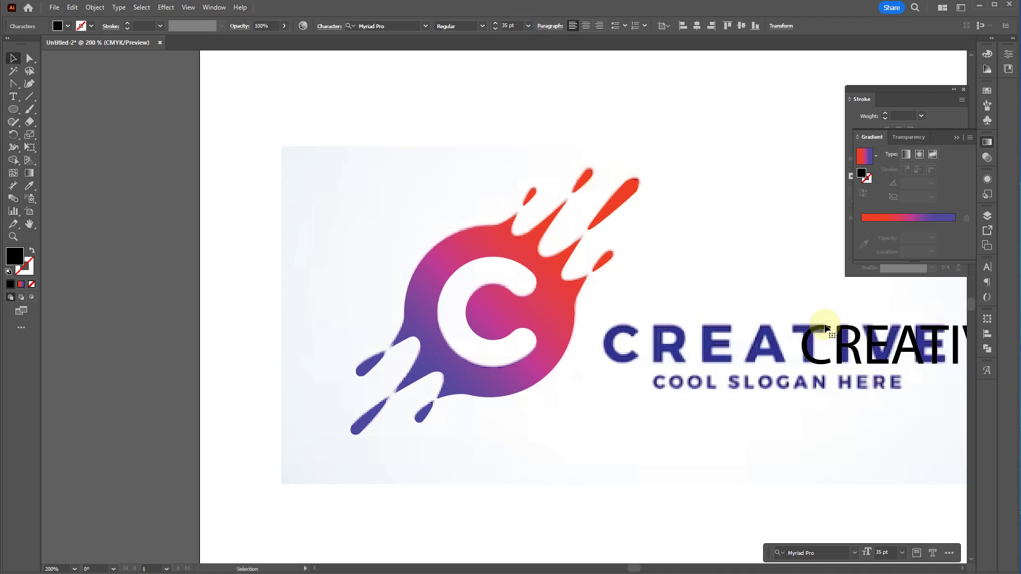
Colour the CREATIVE text with the wordmark's dark blue using the Eyedropper
{"action": "scroll", "coordinate": [413, 217], "scroll_direction": "right", "scroll_amount": 5}
{"action": "scroll", "coordinate": [413, 217], "scroll_direction": "down", "scroll_amount": 2}
{"action": "left_click_drag", "start_coordinate": [575, 251], "coordinate": [457, 308]}
{"action": "scroll", "coordinate": [553, 244], "scroll_direction": "up", "scroll_amount": 3}
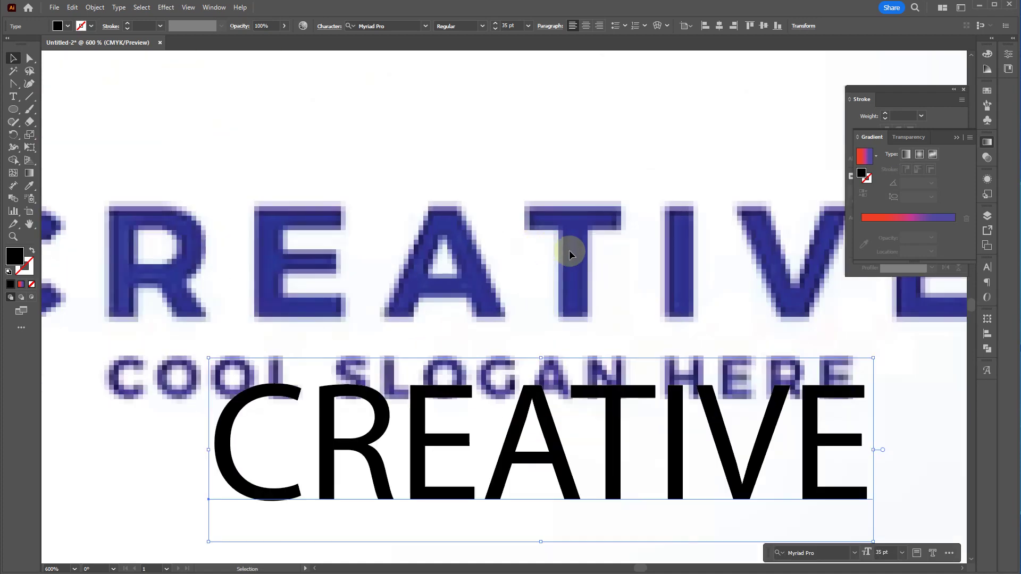
{"action": "key", "text": "i"}
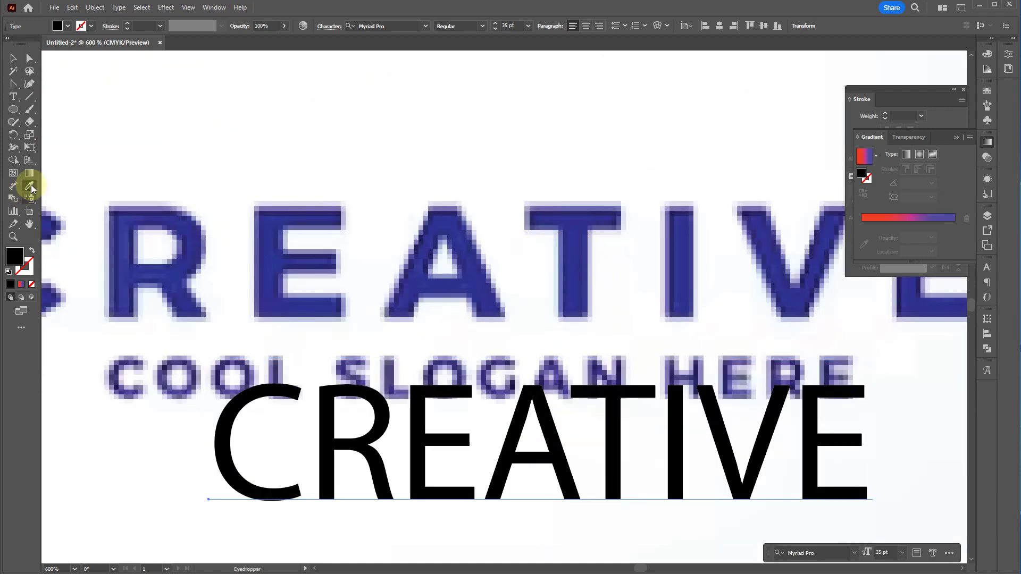
{"action": "left_click", "coordinate": [270, 225]}
Move the blue CREATIVE text just above the reference wordmark
{"action": "key", "text": "v"}
{"action": "left_click_drag", "start_coordinate": [376, 421], "coordinate": [376, 250]}
{"action": "scroll", "coordinate": [319, 320], "scroll_direction": "down", "scroll_amount": 3}
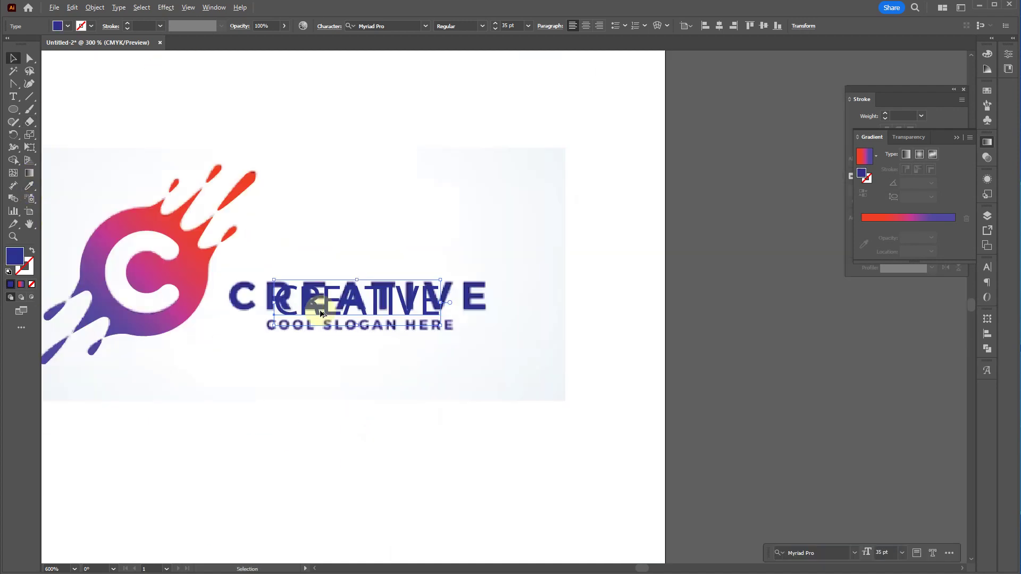
{"action": "scroll", "coordinate": [322, 309], "scroll_direction": "up", "scroll_amount": 2}
{"action": "left_click_drag", "start_coordinate": [322, 310], "coordinate": [234, 229]}
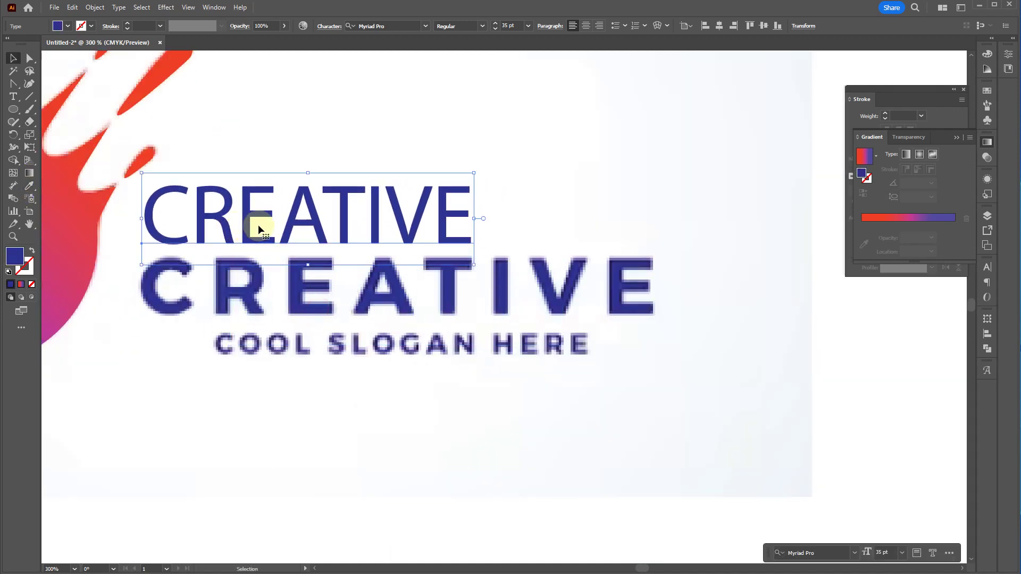
Set the CREATIVE text's tracking to 100 in the Character panel
{"action": "left_click", "coordinate": [549, 27]}
{"action": "left_click", "coordinate": [330, 27]}
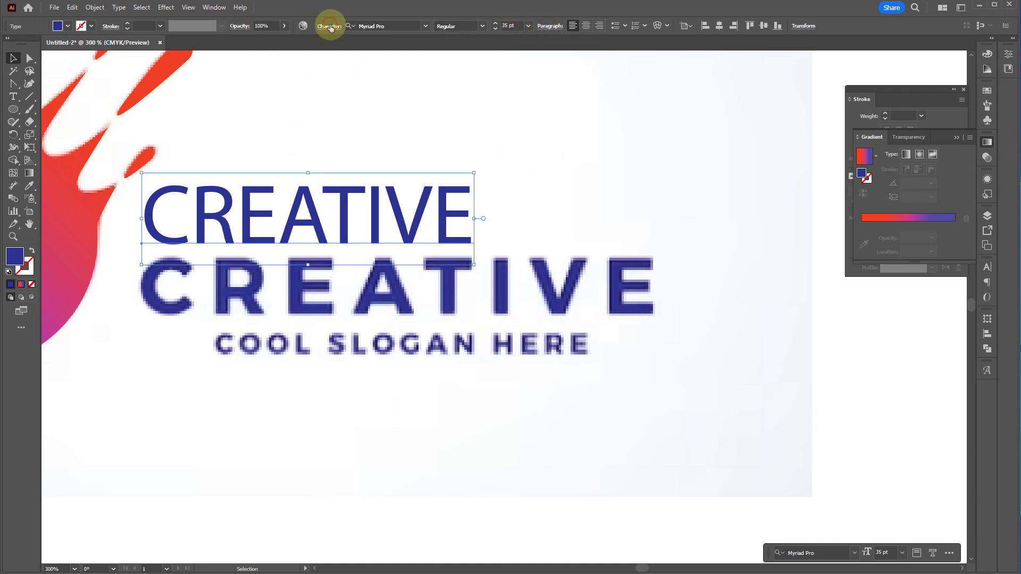
{"action": "left_click", "coordinate": [326, 29]}
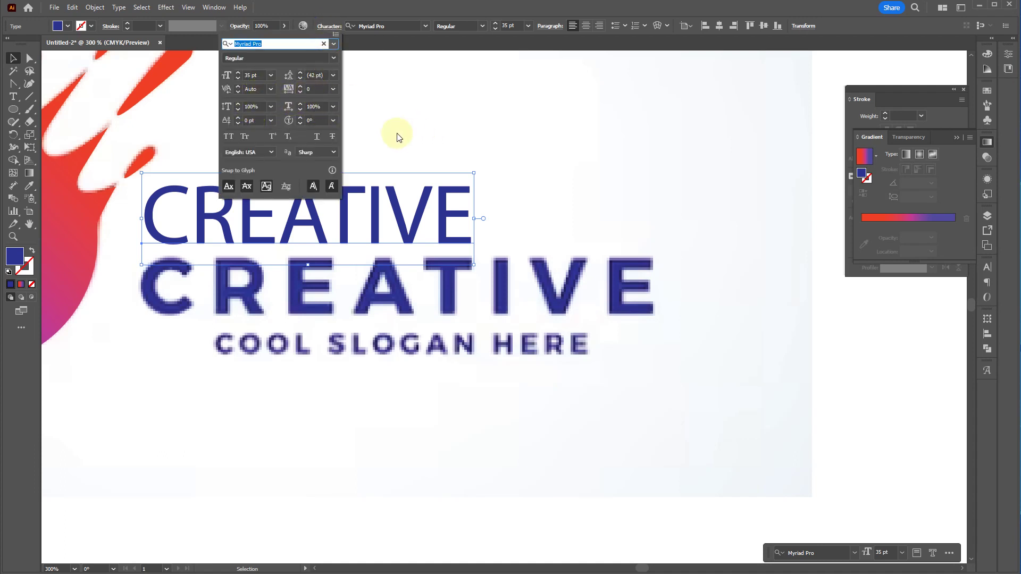
{"action": "left_click", "coordinate": [333, 89]}
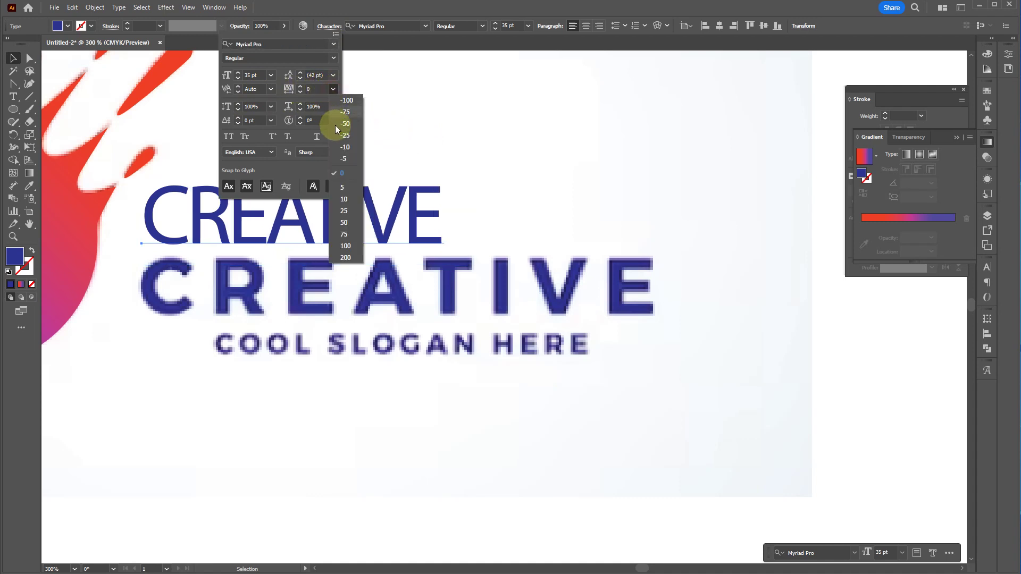
{"action": "left_click", "coordinate": [345, 247]}
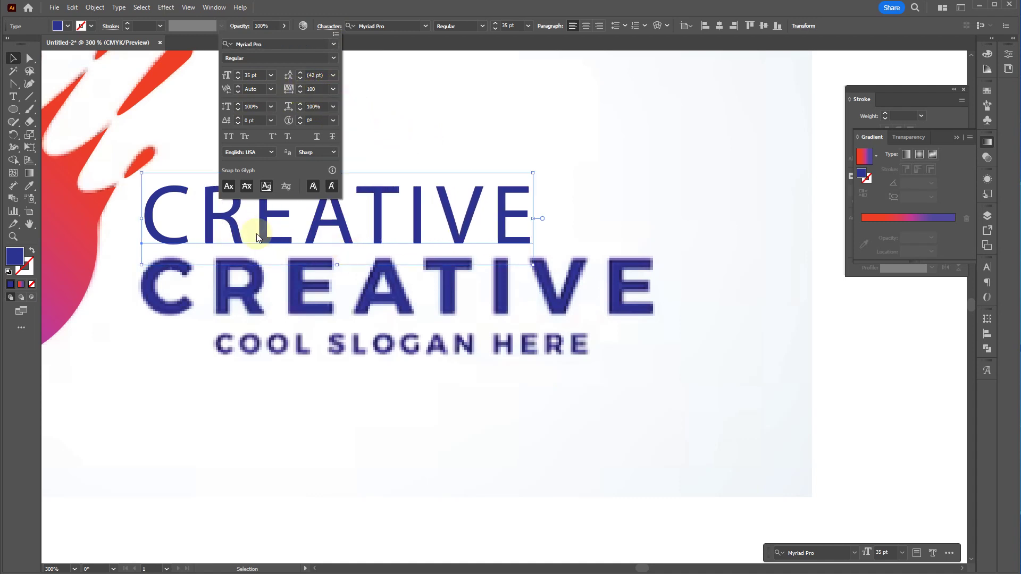
{"action": "left_click", "coordinate": [423, 25]}
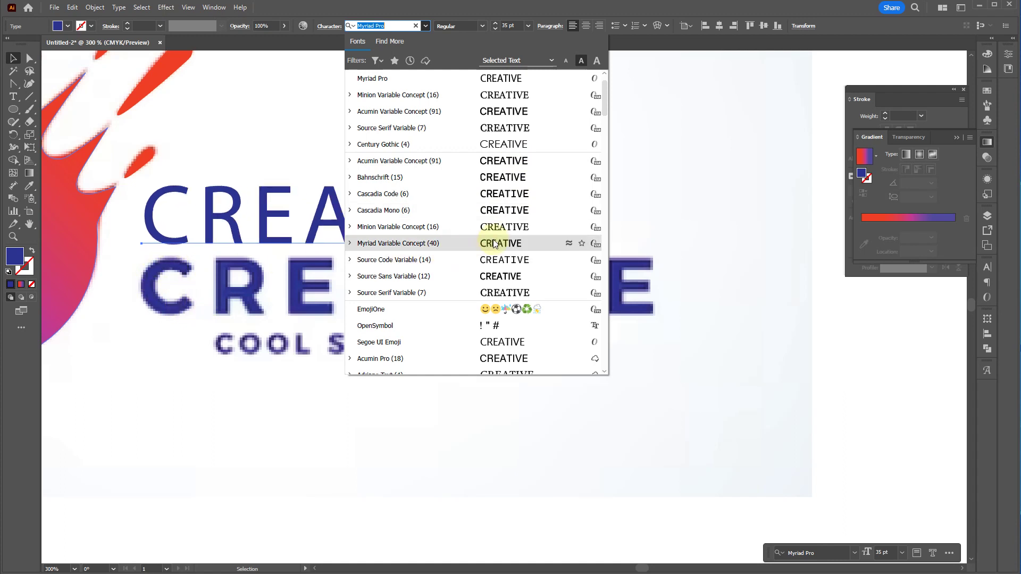
Set the CREATIVE text to Arimo Bold
{"action": "scroll", "coordinate": [495, 244], "scroll_direction": "down", "scroll_amount": 2}
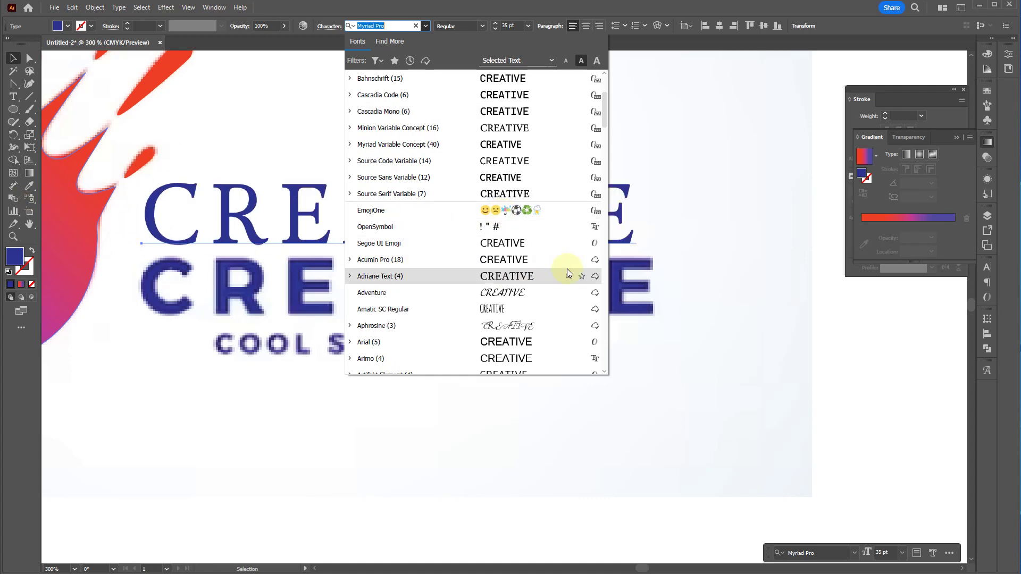
{"action": "scroll", "coordinate": [552, 248], "scroll_direction": "down", "scroll_amount": 4}
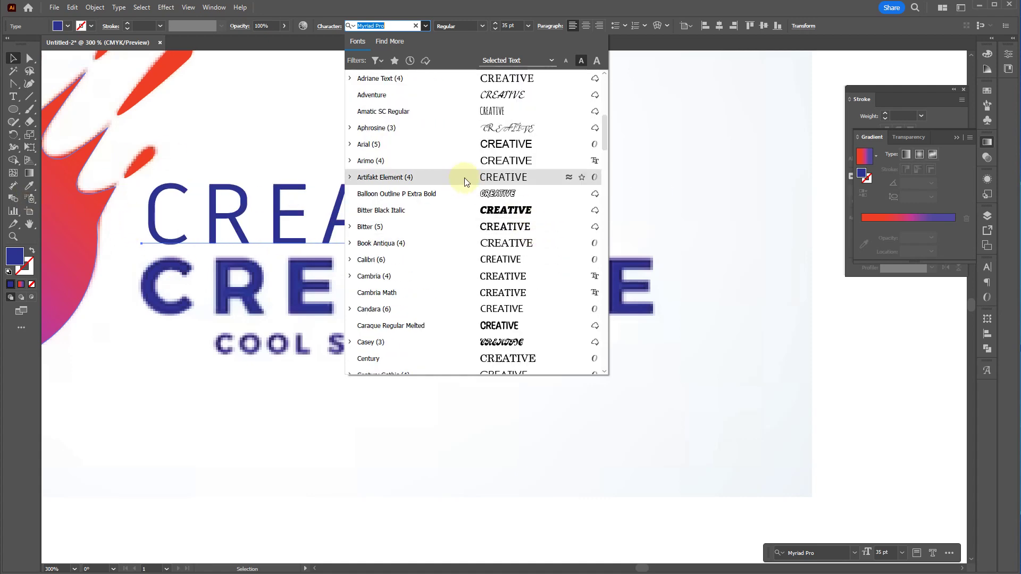
{"action": "left_click", "coordinate": [498, 154]}
{"action": "left_click", "coordinate": [480, 26]}
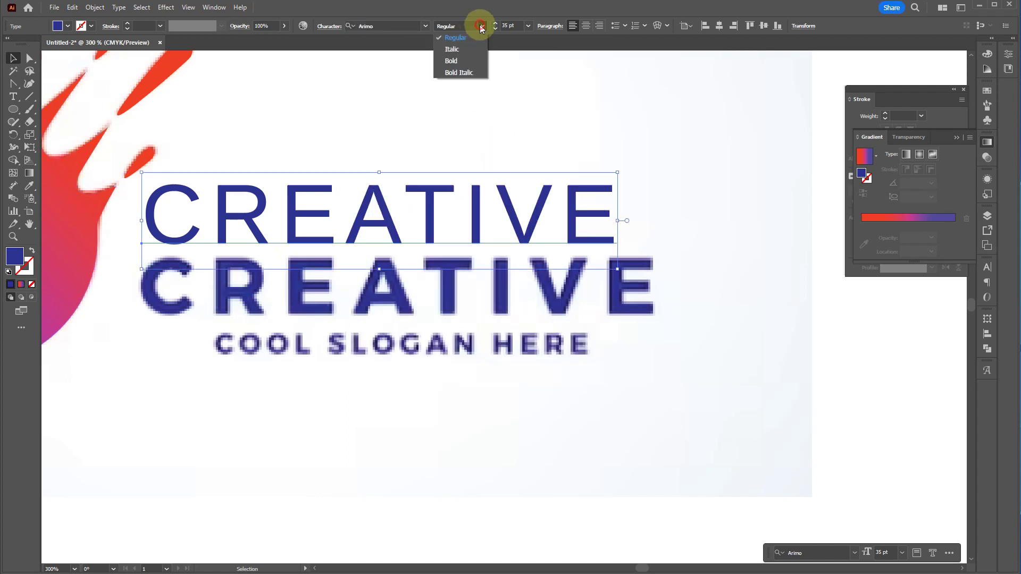
{"action": "left_click", "coordinate": [459, 59]}
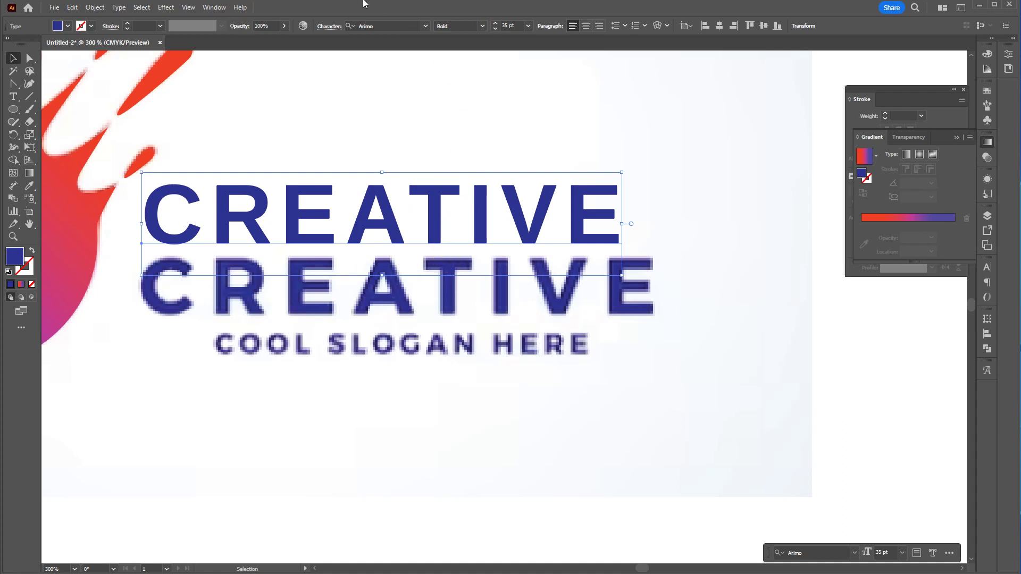
Browse other fonts and settle on Montserrat Bold for the text
{"action": "left_click", "coordinate": [427, 26]}
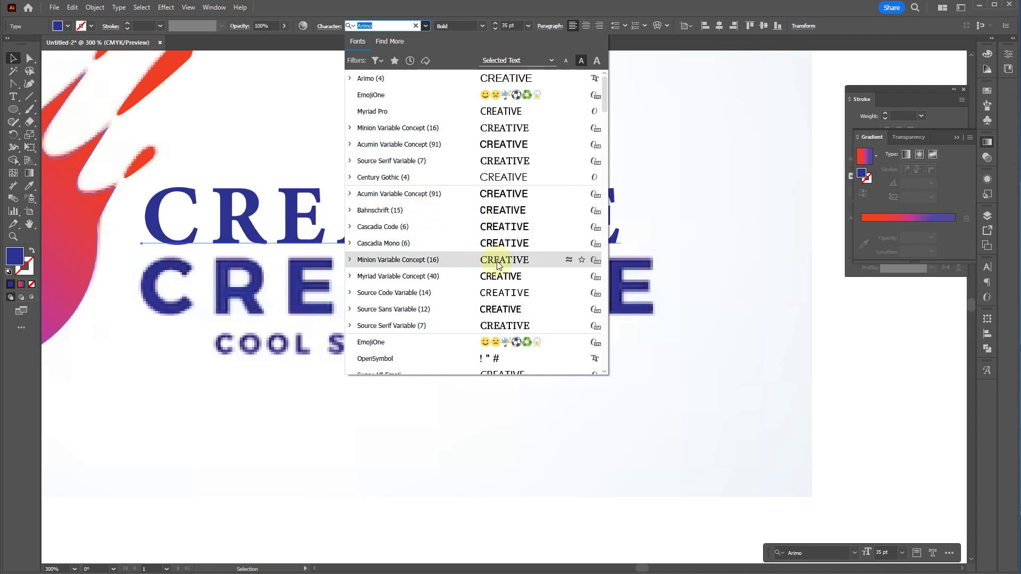
{"action": "scroll", "coordinate": [538, 292], "scroll_direction": "down", "scroll_amount": 4}
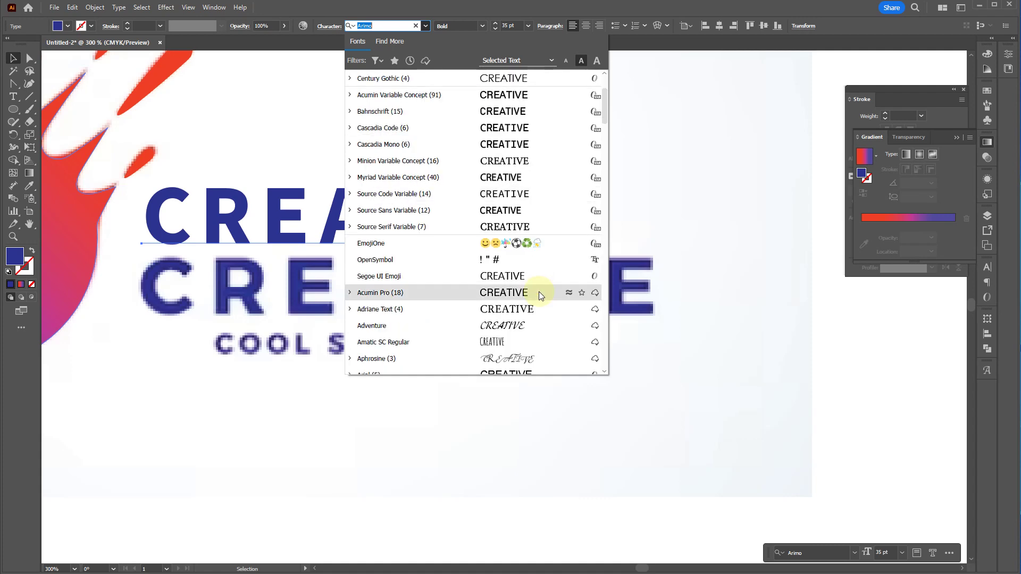
{"action": "scroll", "coordinate": [540, 291], "scroll_direction": "down", "scroll_amount": 1}
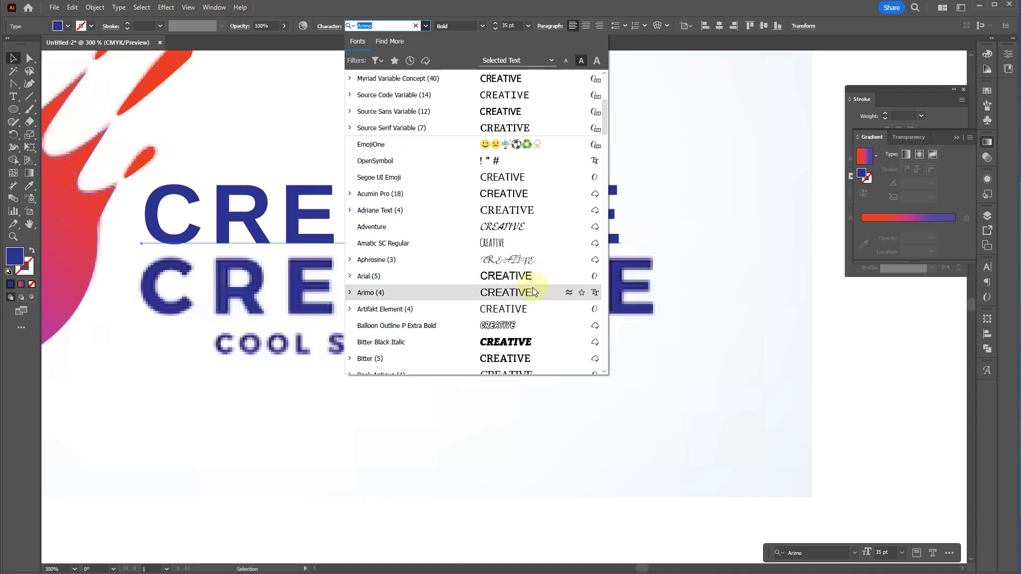
{"action": "scroll", "coordinate": [532, 308], "scroll_direction": "down", "scroll_amount": 3}
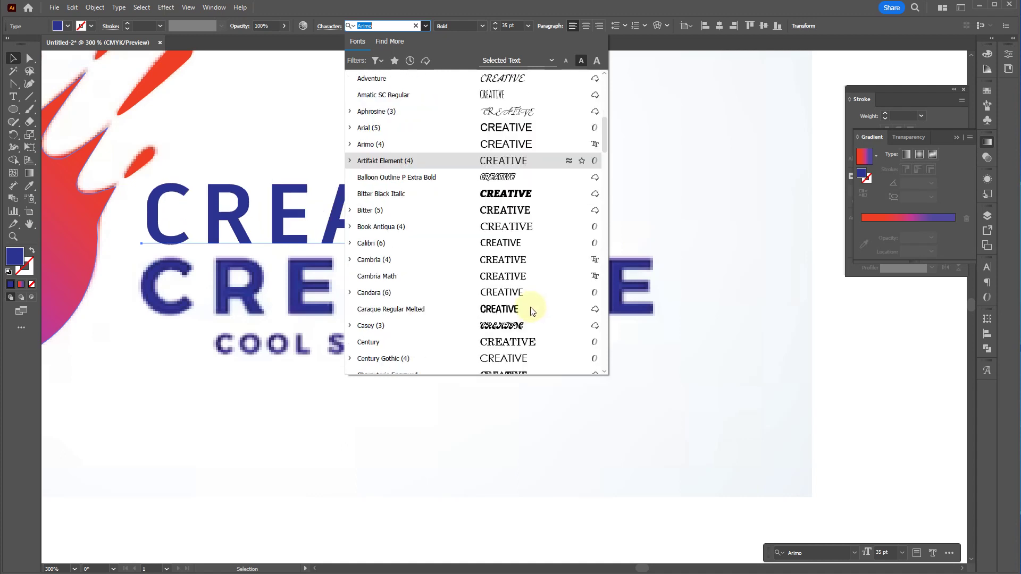
{"action": "scroll", "coordinate": [527, 298], "scroll_direction": "down", "scroll_amount": 2}
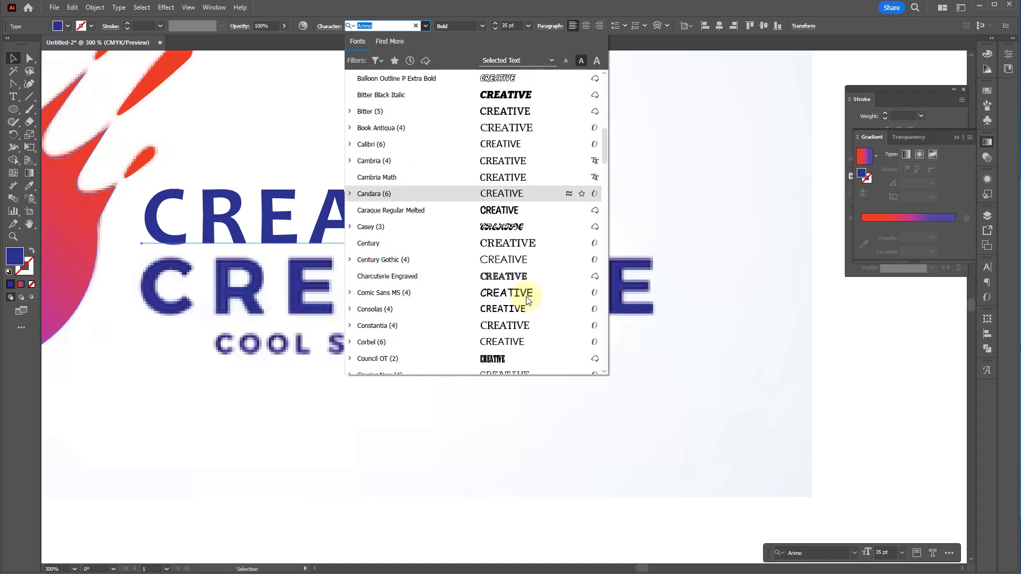
{"action": "scroll", "coordinate": [529, 302], "scroll_direction": "down", "scroll_amount": 3}
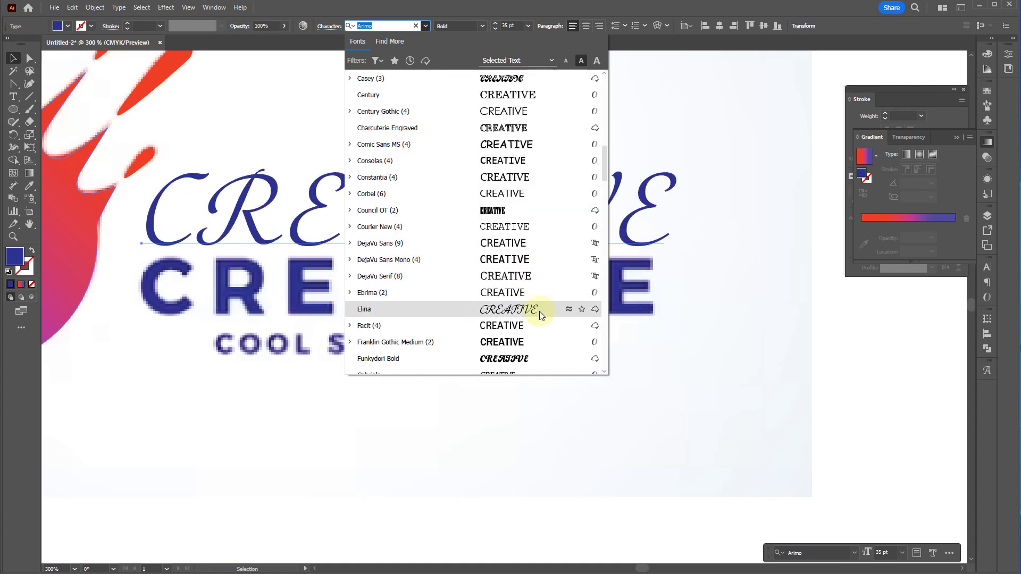
{"action": "scroll", "coordinate": [538, 319], "scroll_direction": "down", "scroll_amount": 2}
{"action": "scroll", "coordinate": [540, 330], "scroll_direction": "down", "scroll_amount": 4}
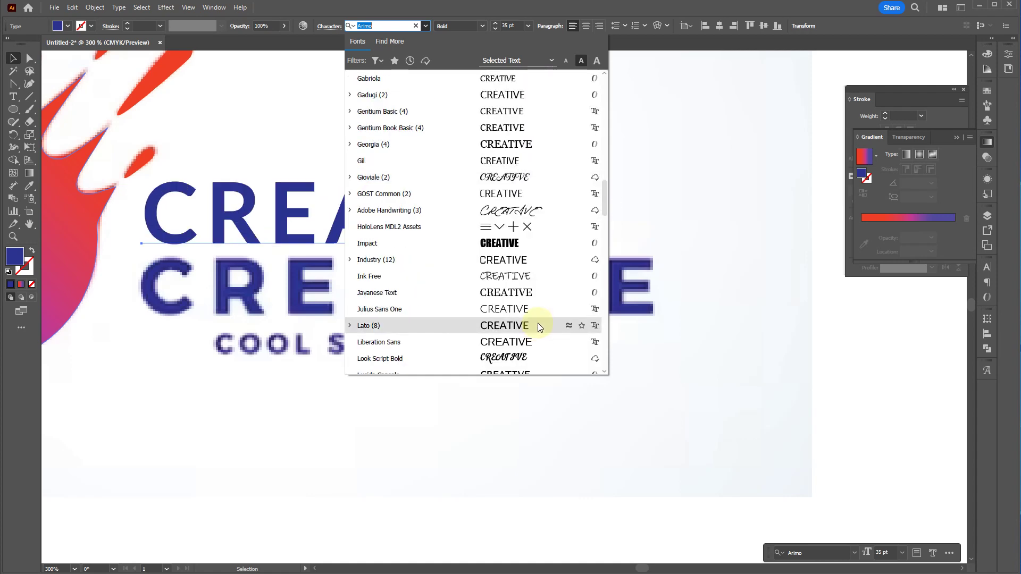
{"action": "key", "text": "Up"}
{"action": "key", "text": "Up"}
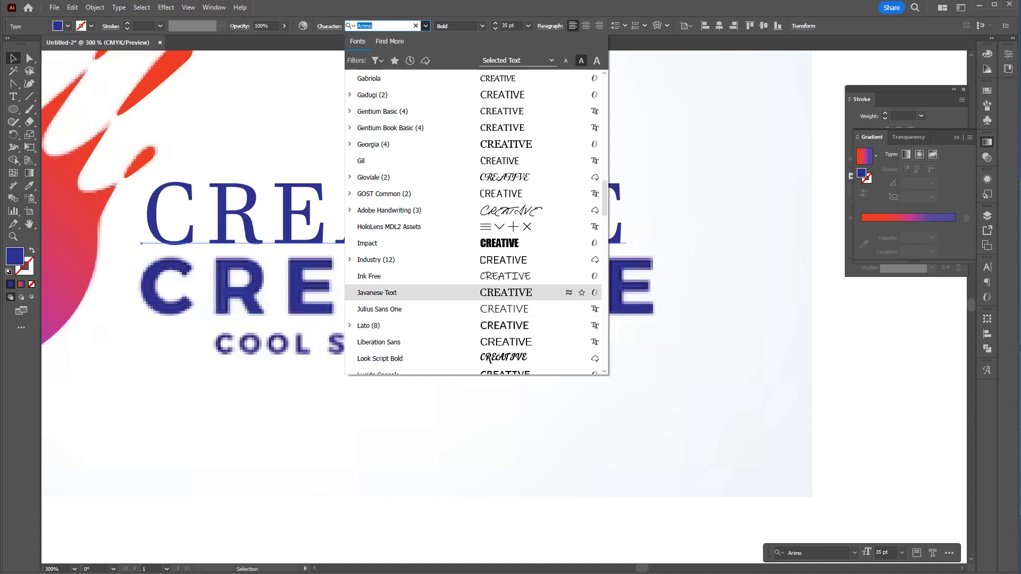
{"action": "left_click", "coordinate": [773, 179]}
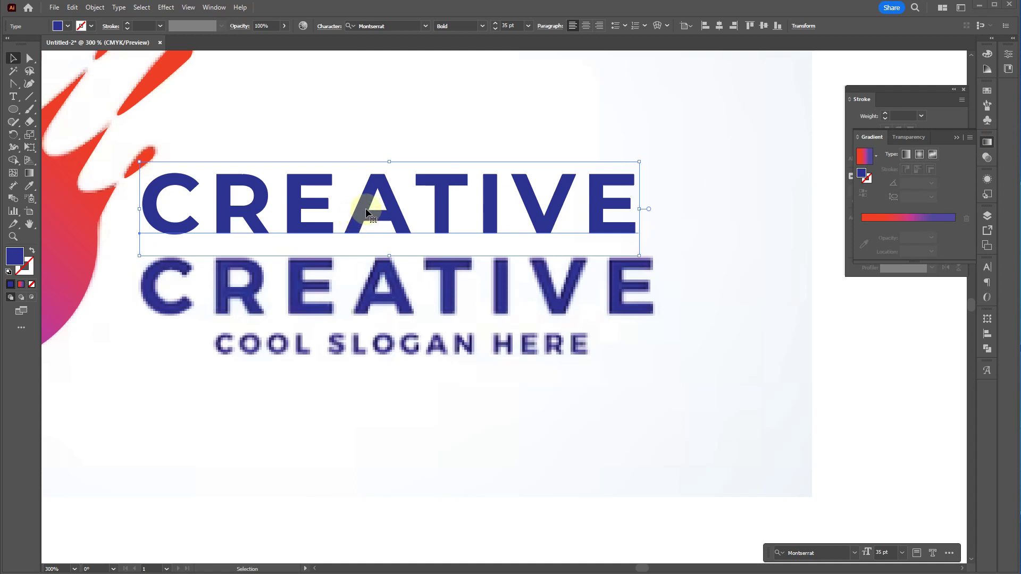
Place the 32 pt CREATIVE text directly on top of the reference wordmark
{"action": "left_click_drag", "start_coordinate": [420, 215], "coordinate": [422, 269]}
{"action": "scroll", "coordinate": [510, 24], "scroll_direction": "down", "scroll_amount": 2}
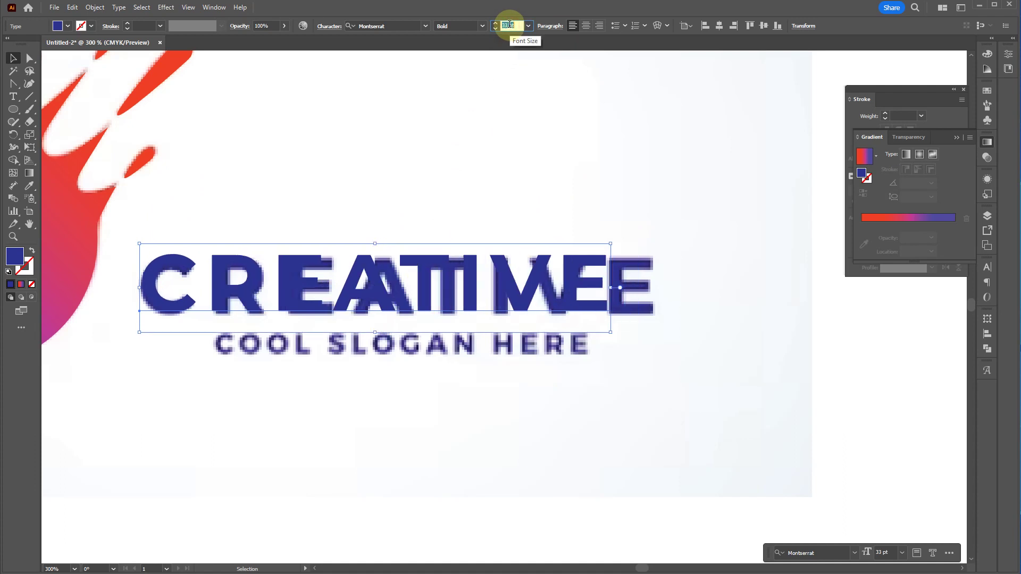
{"action": "scroll", "coordinate": [509, 24], "scroll_direction": "down", "scroll_amount": 1}
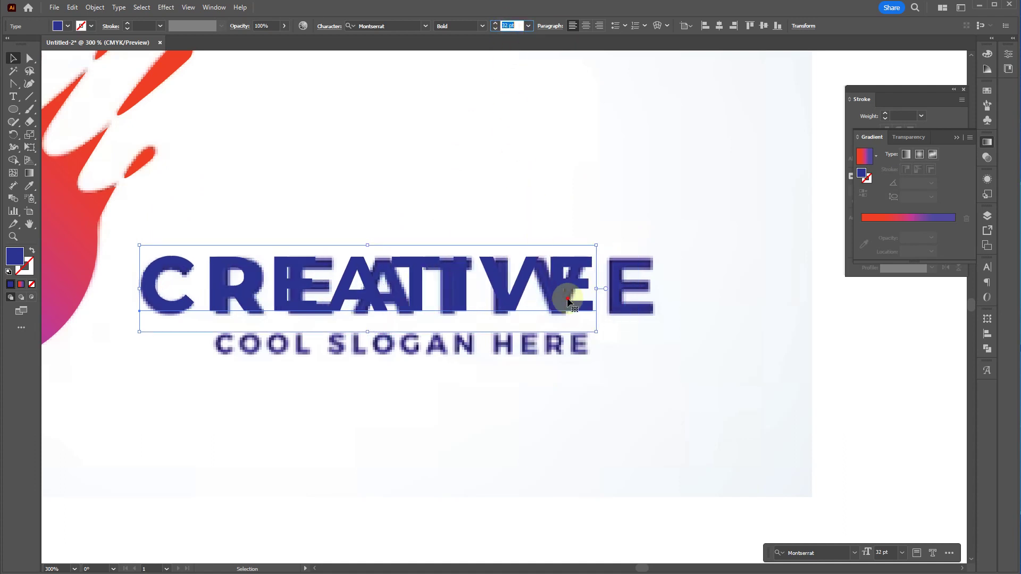
{"action": "mouse_move", "coordinate": [580, 305]}
{"action": "left_mouse_down"}
{"action": "mouse_move", "coordinate": [630, 303]}
{"action": "mouse_move", "coordinate": [567, 304]}
{"action": "left_mouse_up"}
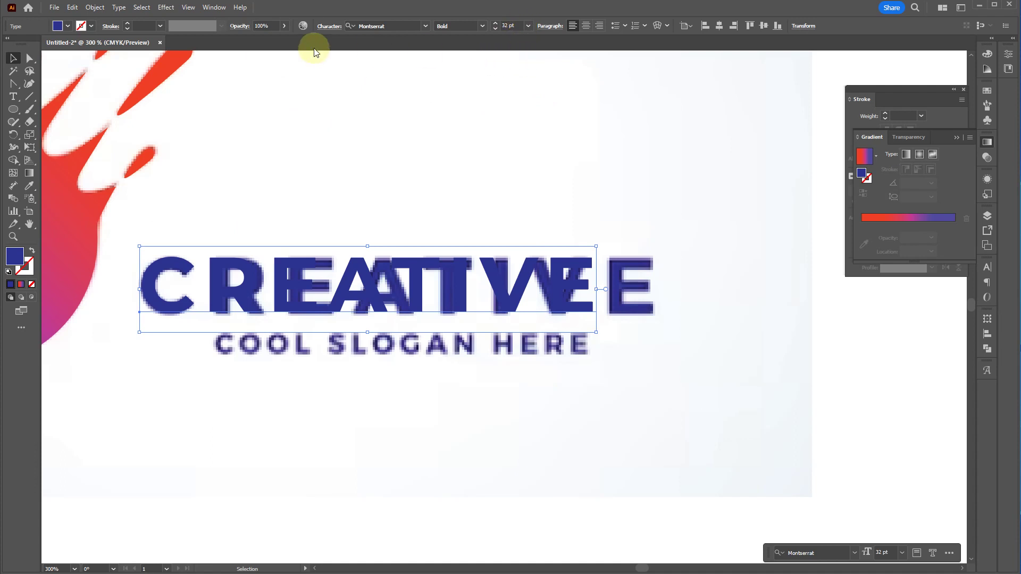
Raise the CREATIVE tracking from 100 to 210 and nudge it onto the wordmark
{"action": "left_click", "coordinate": [329, 26]}
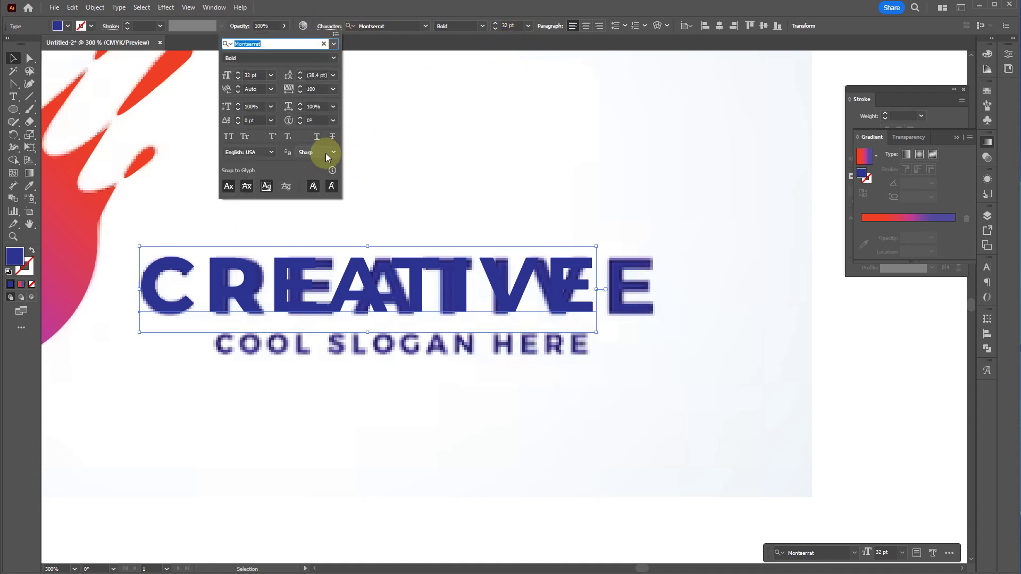
{"action": "left_click", "coordinate": [319, 90]}
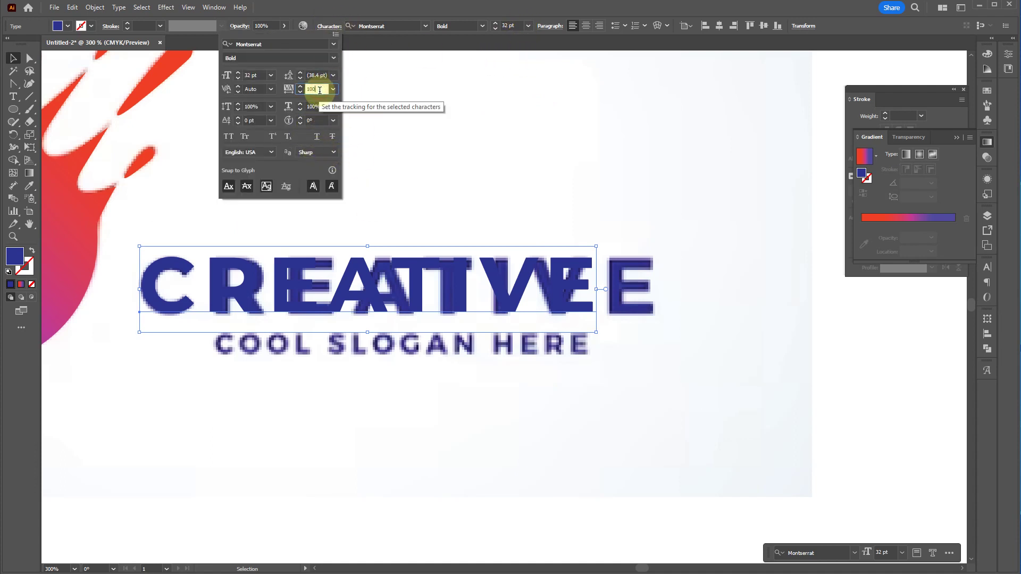
{"action": "key", "text": "Up"}
{"action": "key", "text": "Up"}
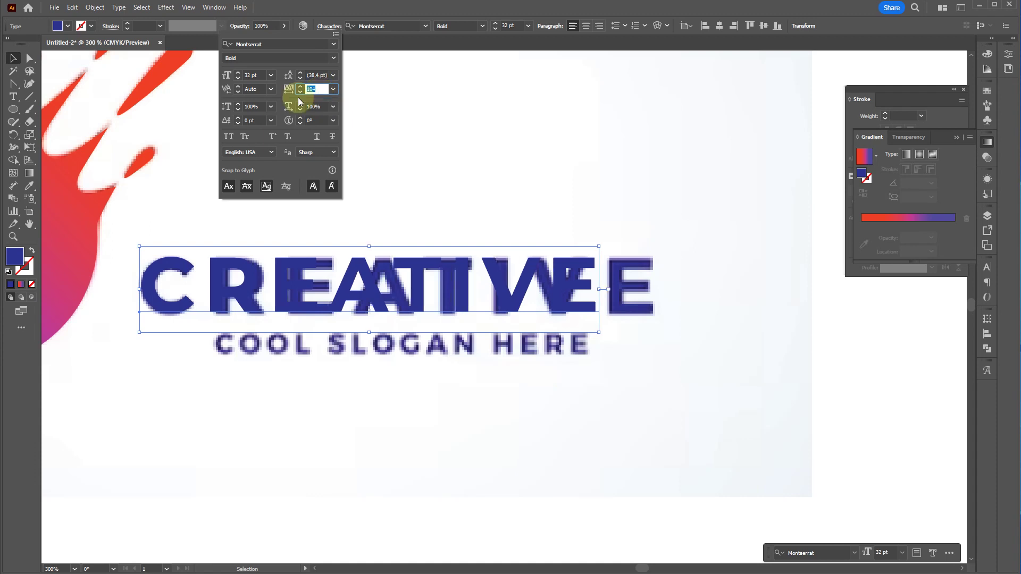
{"action": "key", "text": "Up"}
{"action": "key", "text": "Up"}
{"action": "key", "text": "Up"}
{"action": "key", "text": "Up"}
{"action": "key", "text": "Up"}
{"action": "key", "text": "Up"}
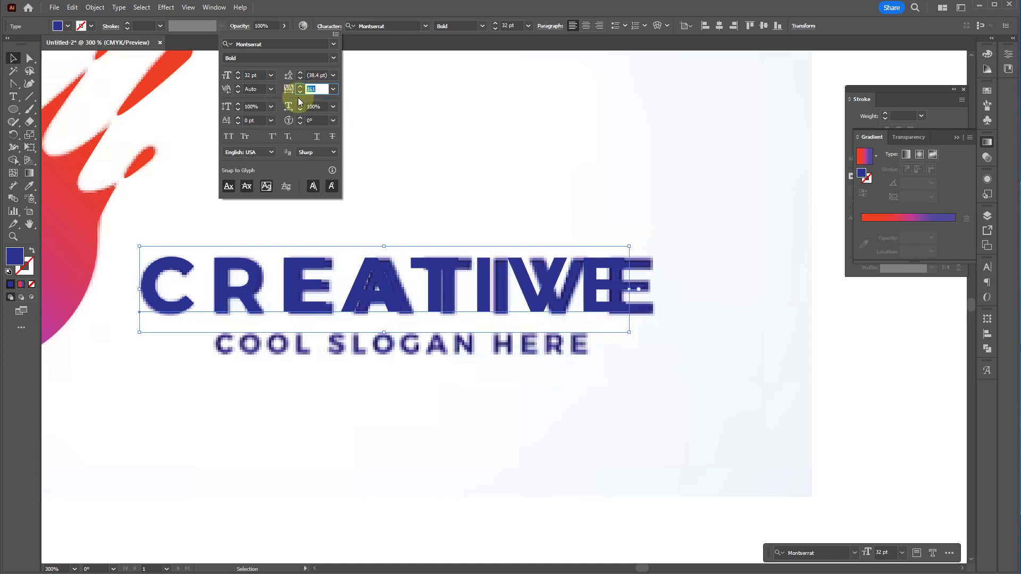
{"action": "key", "text": "Up"}
{"action": "key", "text": "Up"}
{"action": "key", "text": "Up"}
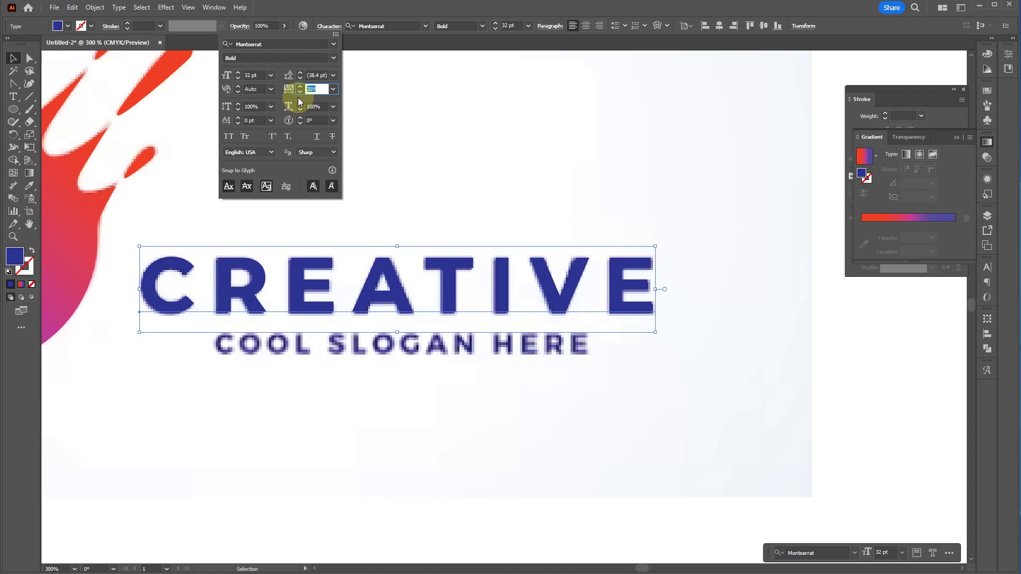
{"action": "key", "text": "Return"}
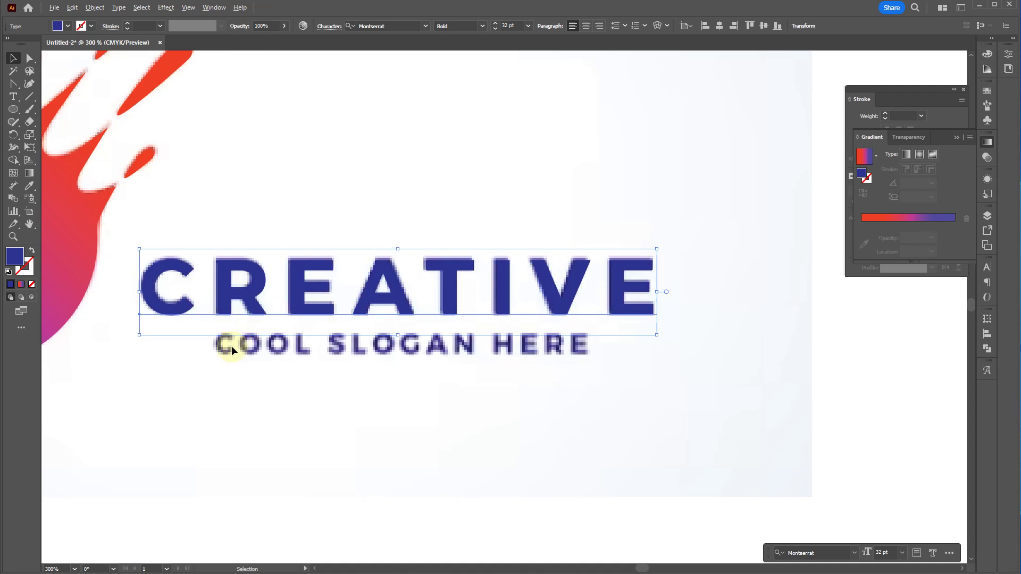
{"action": "scroll", "coordinate": [228, 358], "scroll_direction": "up", "scroll_amount": 4}
{"action": "left_click_drag", "start_coordinate": [232, 150], "coordinate": [230, 127]}
{"action": "scroll", "coordinate": [329, 253], "scroll_direction": "down", "scroll_amount": 4}
Add a new text line reading 'COOL SLOGAN HERE' over the reference slogan
{"action": "left_click", "coordinate": [343, 259]}
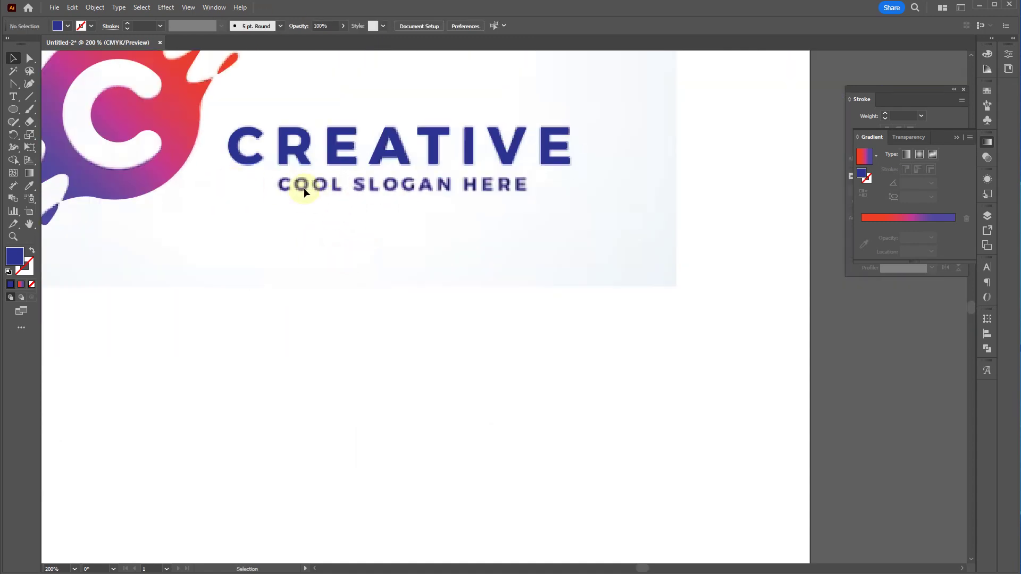
{"action": "key", "text": "t"}
{"action": "left_click", "coordinate": [265, 190]}
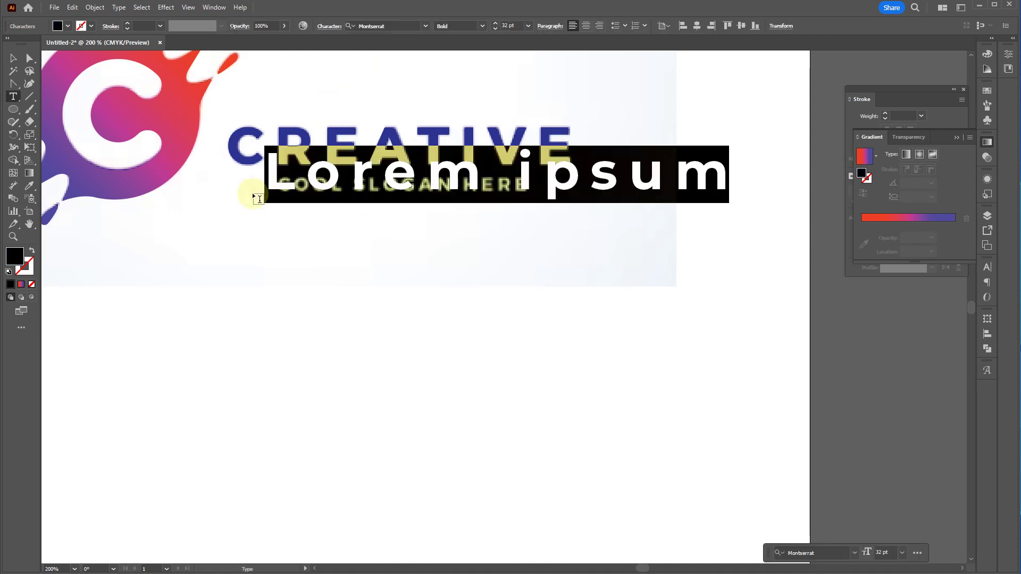
{"action": "type", "text": "C"}
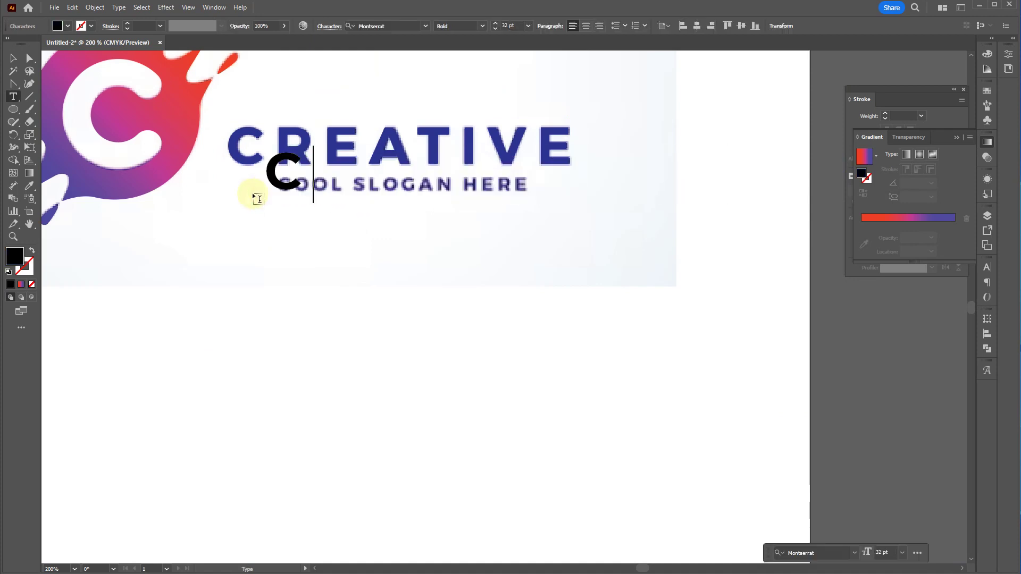
{"action": "type", "text": "OOL SLOGA"}
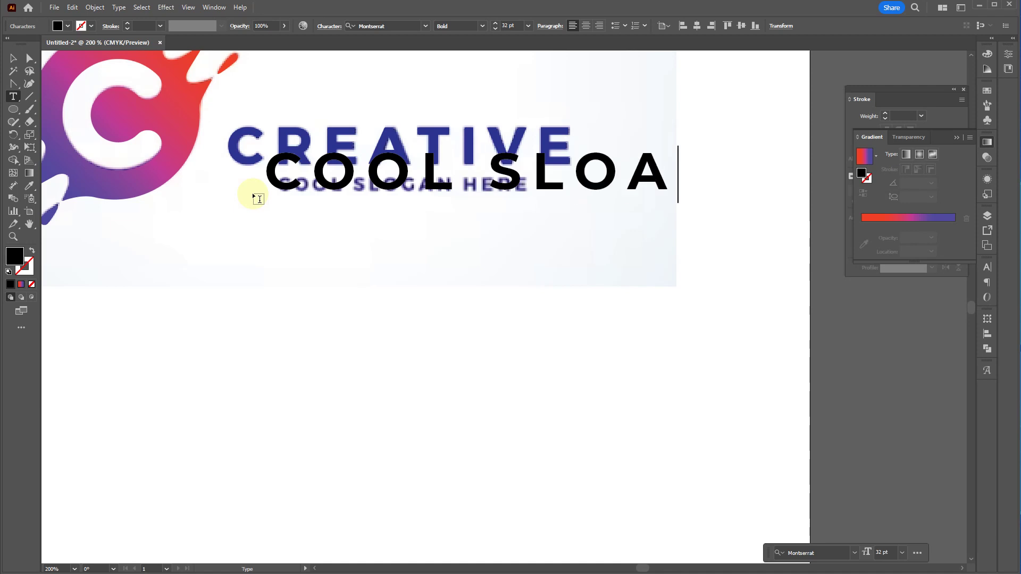
{"action": "key", "text": "BackSpace"}
{"action": "type", "text": "GAN H"}
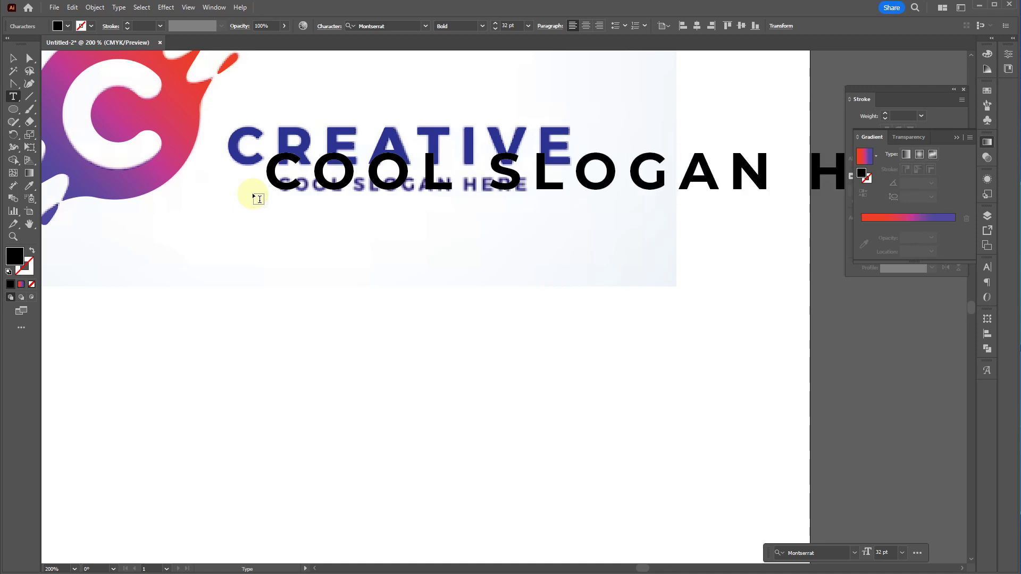
{"action": "key", "text": "Escape"}
Colour the slogan with the CREATIVE dark blue via the eyedropper and set it to 11 pt
{"action": "key", "text": "i"}
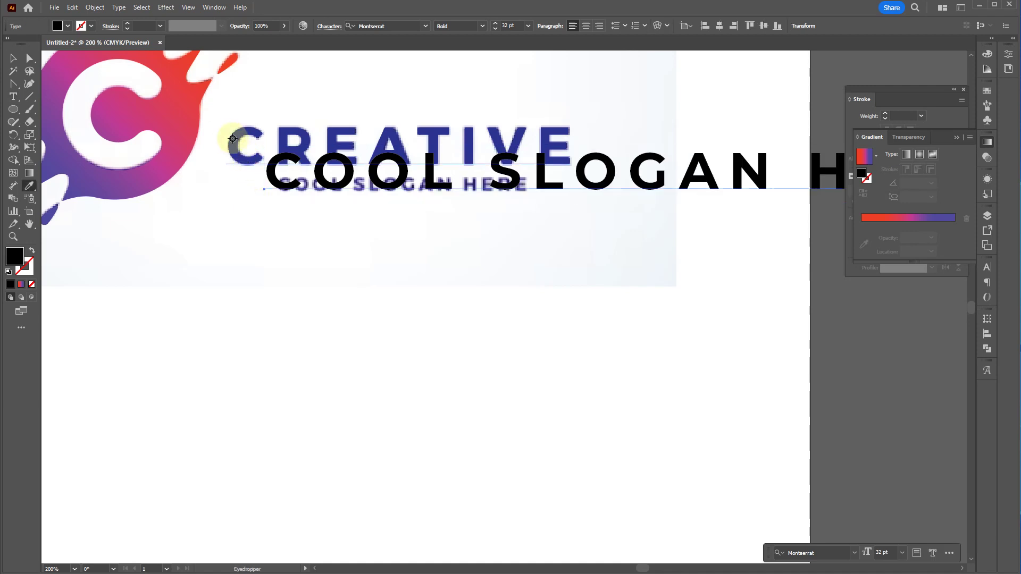
{"action": "left_click", "coordinate": [233, 138]}
{"action": "left_click", "coordinate": [510, 26]}
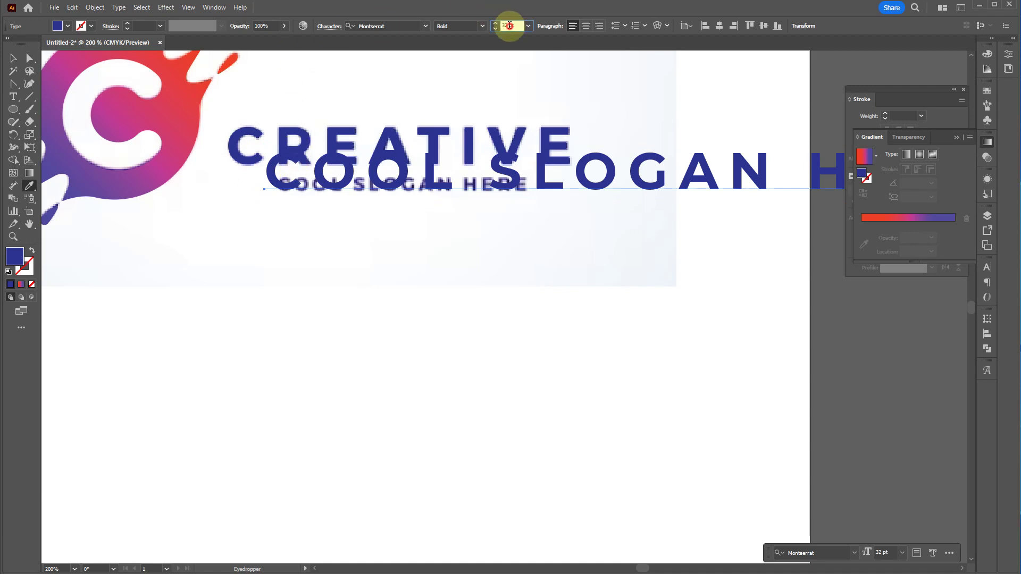
{"action": "scroll", "coordinate": [509, 25], "scroll_direction": "down", "scroll_amount": 20}
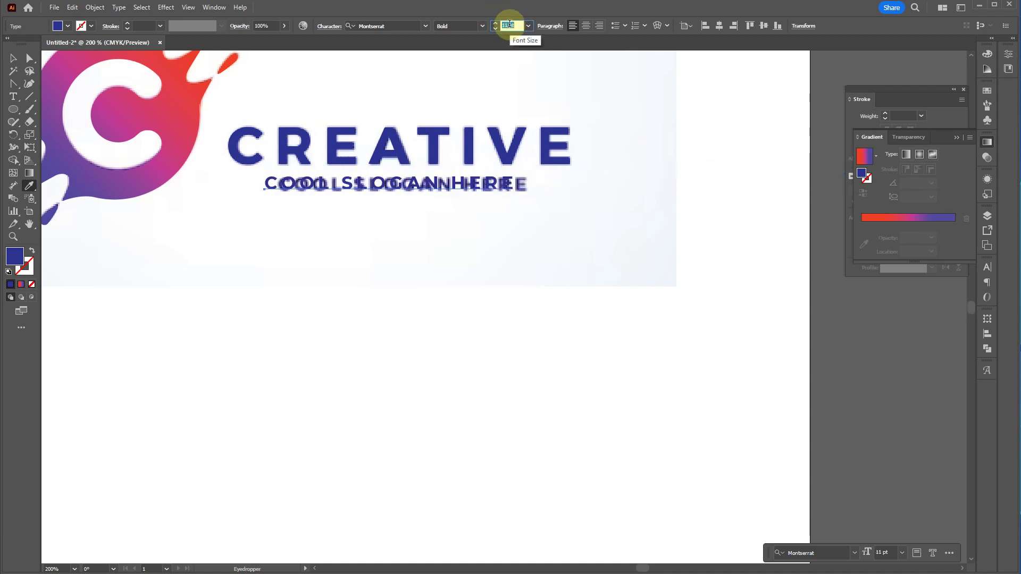
{"action": "scroll", "coordinate": [509, 26], "scroll_direction": "up", "scroll_amount": 1}
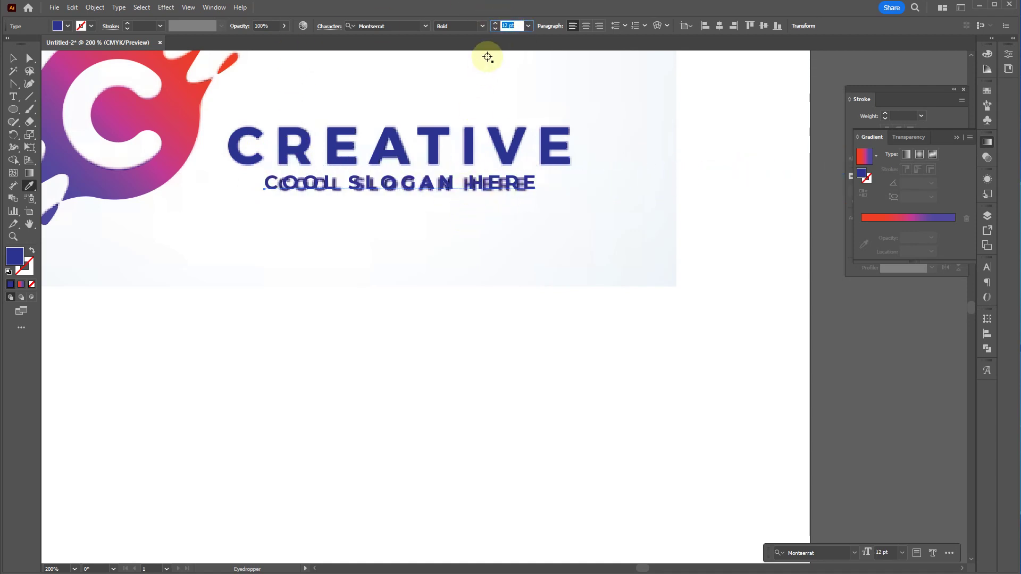
{"action": "key", "text": "Down"}
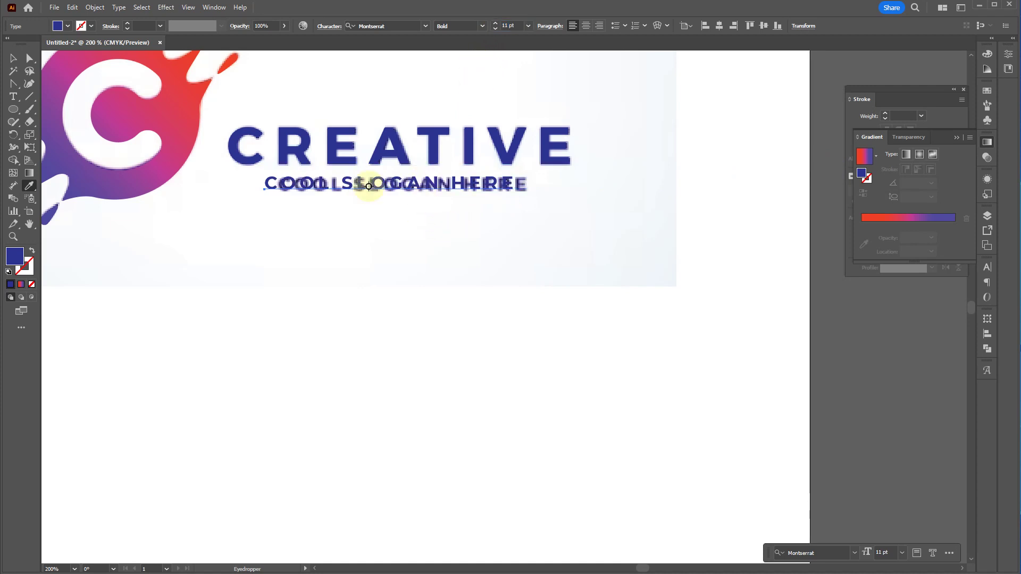
Move the slogan so it lines up beneath CREATIVE
{"action": "key", "text": "v"}
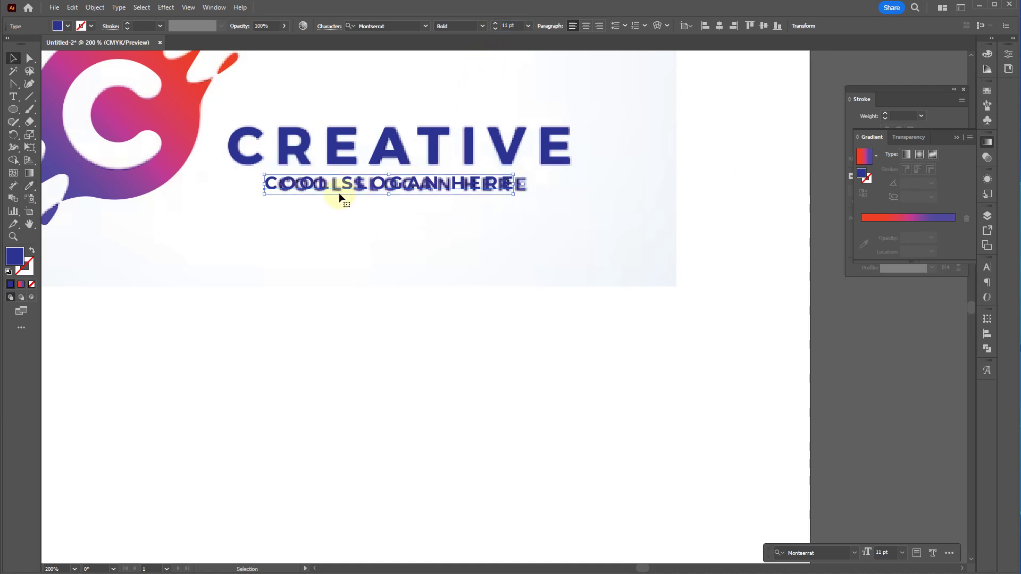
{"action": "scroll", "coordinate": [296, 200], "scroll_direction": "up", "scroll_amount": 1}
{"action": "scroll", "coordinate": [290, 207], "scroll_direction": "up", "scroll_amount": 3}
{"action": "left_click_drag", "start_coordinate": [290, 210], "coordinate": [324, 233]}
{"action": "scroll", "coordinate": [325, 233], "scroll_direction": "down", "scroll_amount": 1}
{"action": "left_click", "coordinate": [404, 314]}
{"action": "scroll", "coordinate": [358, 278], "scroll_direction": "down", "scroll_amount": 3}
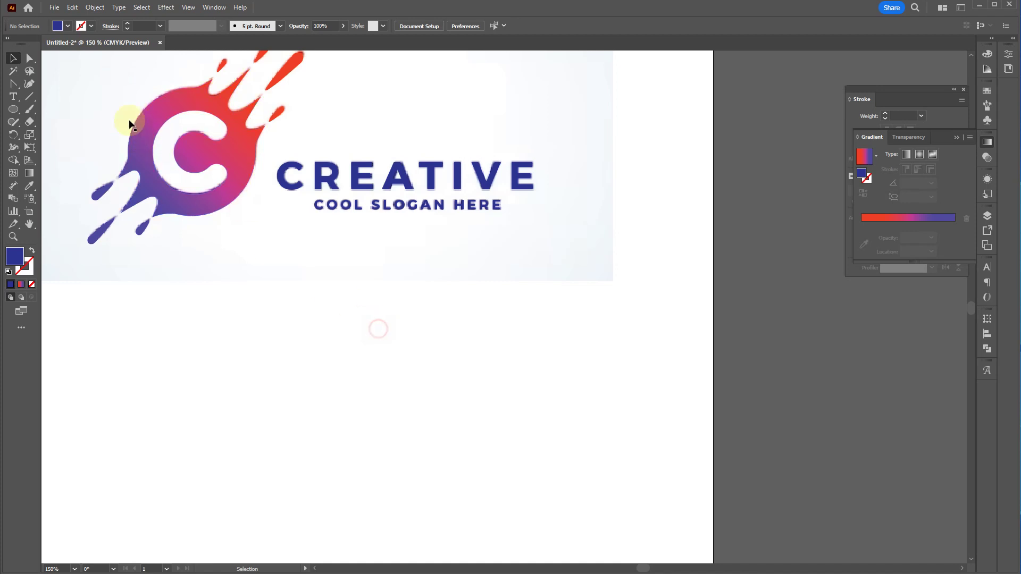
Unlock all locked artwork, freeing the reference logo image
{"action": "left_click", "coordinate": [96, 9]}
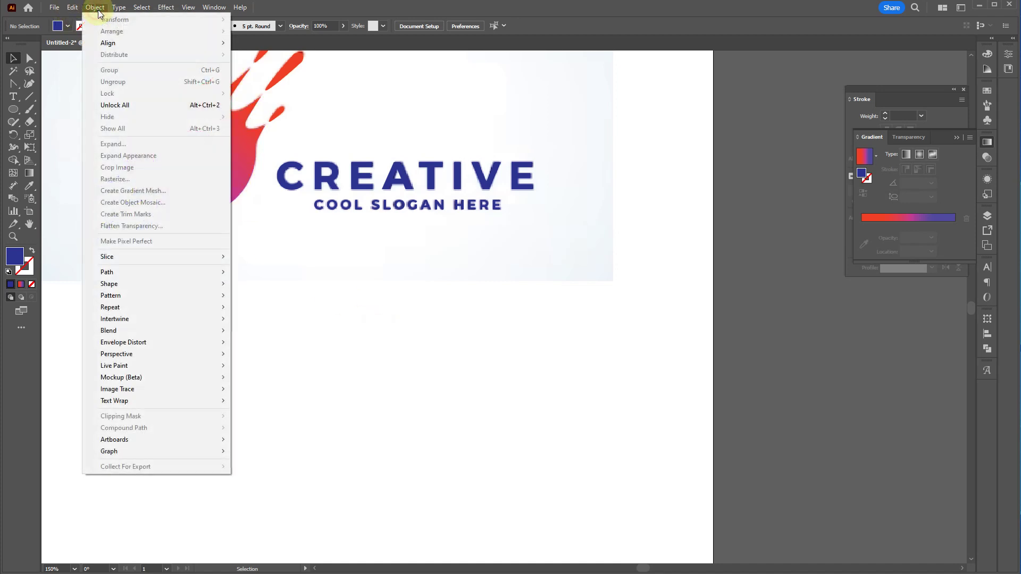
{"action": "left_click", "coordinate": [126, 105]}
{"action": "left_click", "coordinate": [291, 323]}
Move the reference image below the vector logo and zoom out to 100%
{"action": "left_click_drag", "start_coordinate": [215, 341], "coordinate": [390, 239]}
{"action": "left_click_drag", "start_coordinate": [416, 195], "coordinate": [402, 397]}
{"action": "key", "text": "ctrl+minus"}
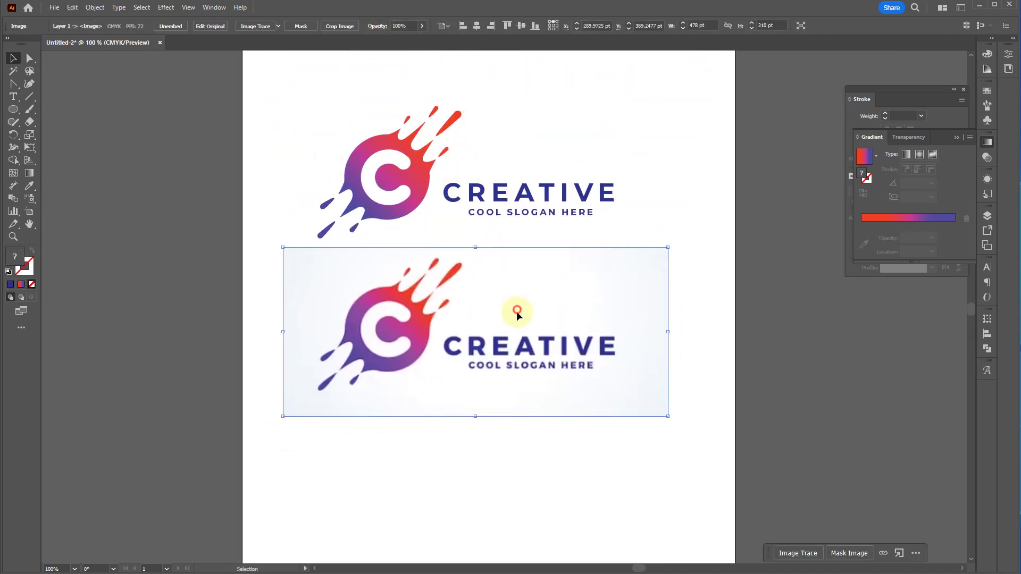
{"action": "left_click_drag", "start_coordinate": [517, 322], "coordinate": [519, 345]}
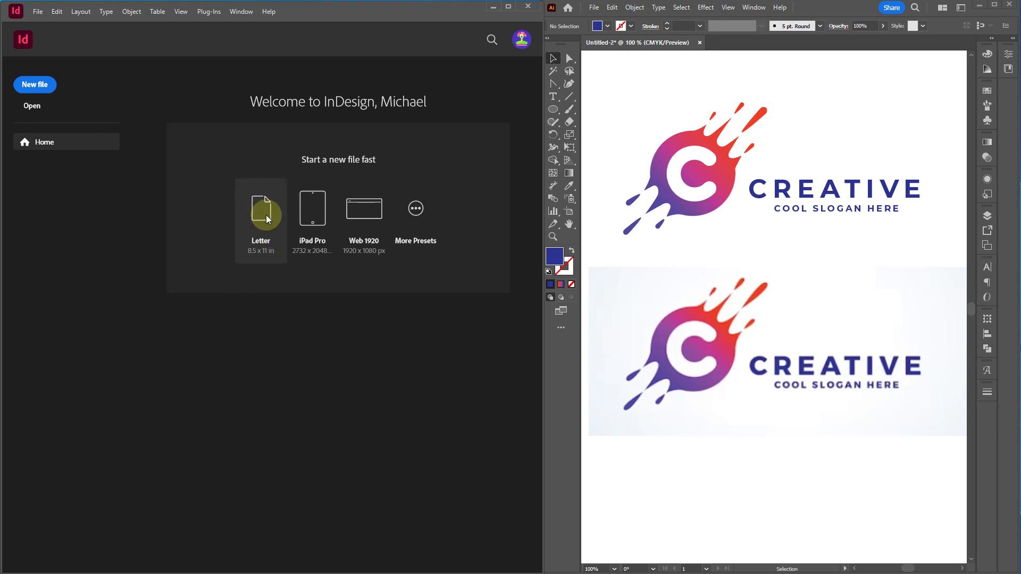
Create a Letter-sized InDesign document and paste the reference logo image onto it
{"action": "left_click", "coordinate": [252, 213]}
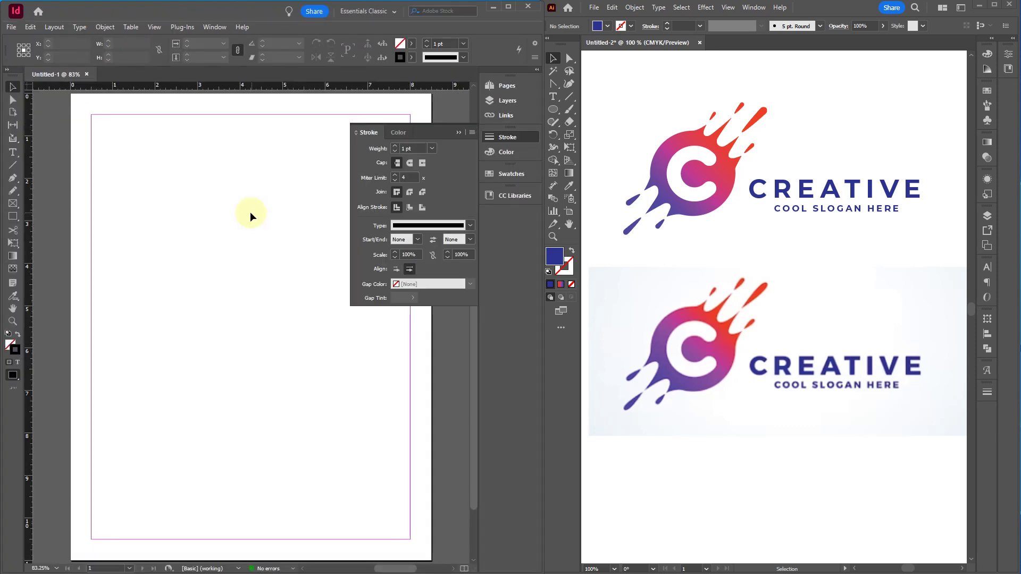
{"action": "left_click", "coordinate": [747, 387]}
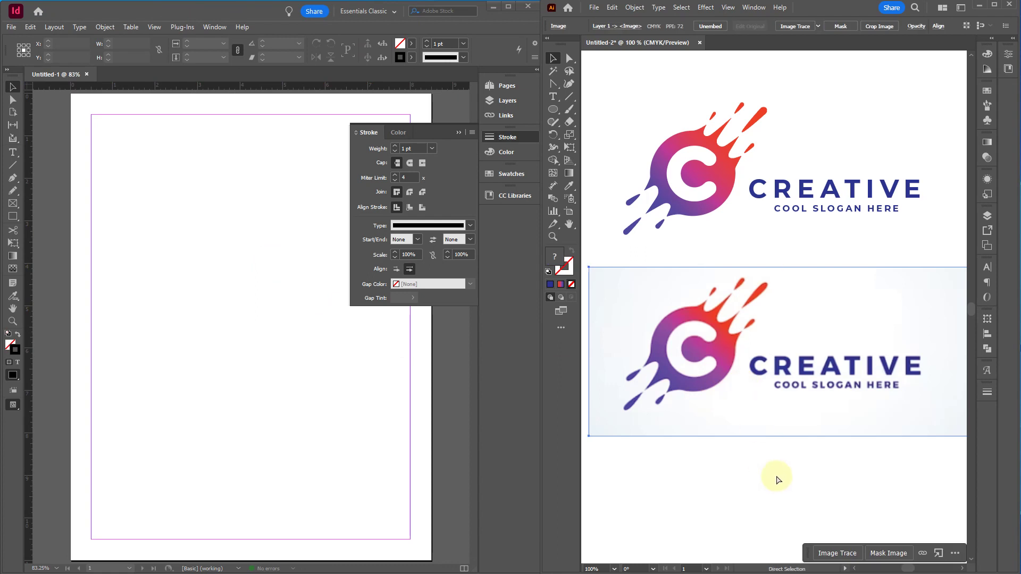
{"action": "key", "text": "ctrl+v"}
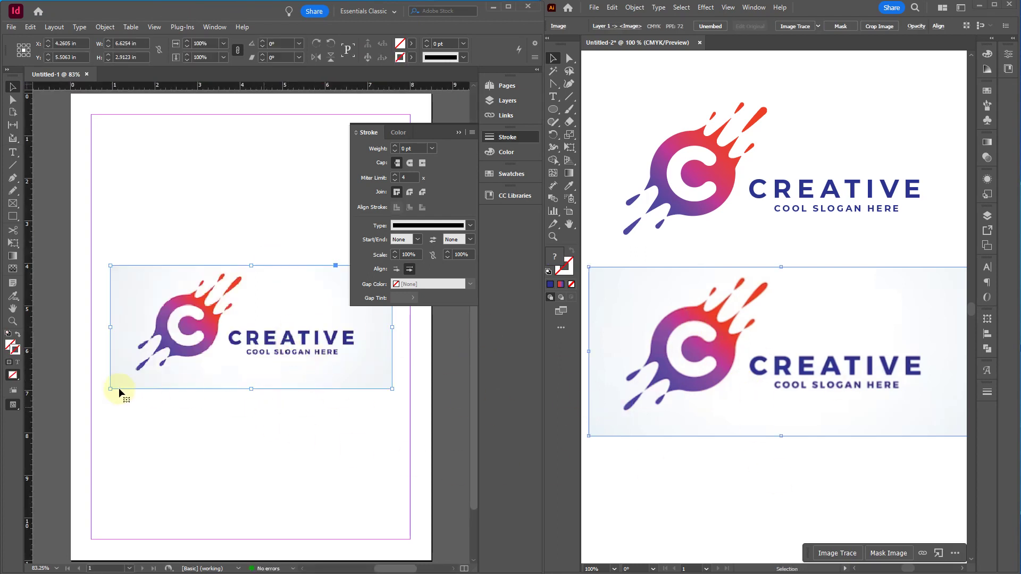
Scale the pasted image to 4.4059 in wide and delete the original from Illustrator
{"action": "left_click_drag", "start_coordinate": [111, 387], "coordinate": [215, 349]}
{"action": "left_click", "coordinate": [897, 227]}
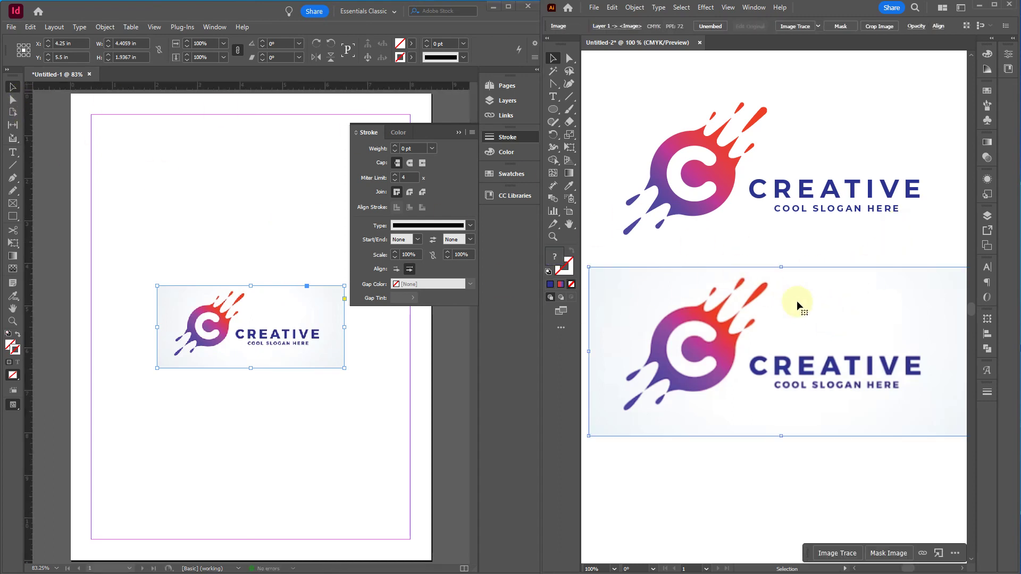
{"action": "key", "text": "Delete"}
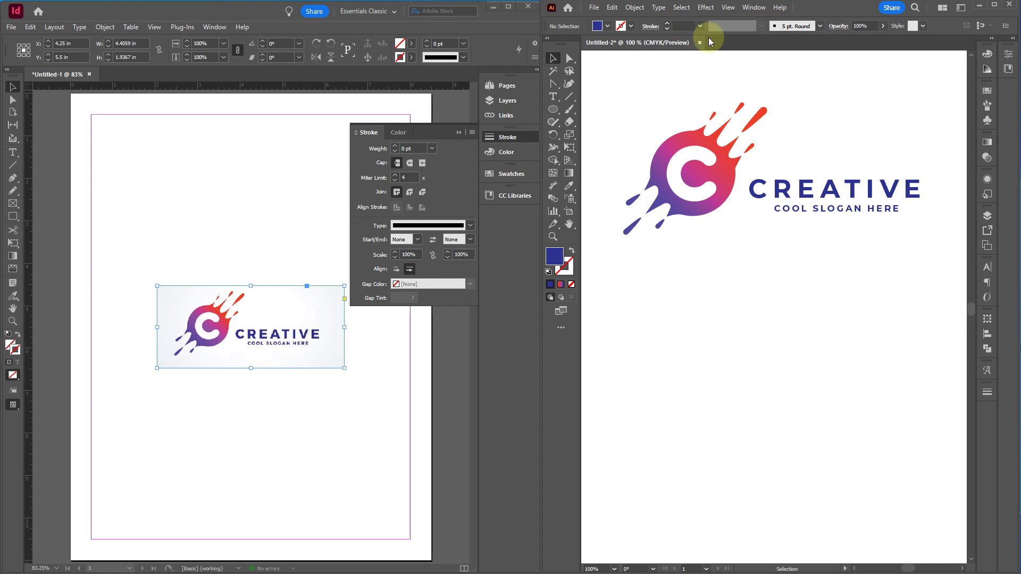
Browse the View, Window and Type menus without choosing a command
{"action": "scroll", "coordinate": [699, 101], "scroll_direction": "down", "scroll_amount": 3}
{"action": "scroll", "coordinate": [752, 230], "scroll_direction": "up", "scroll_amount": 1}
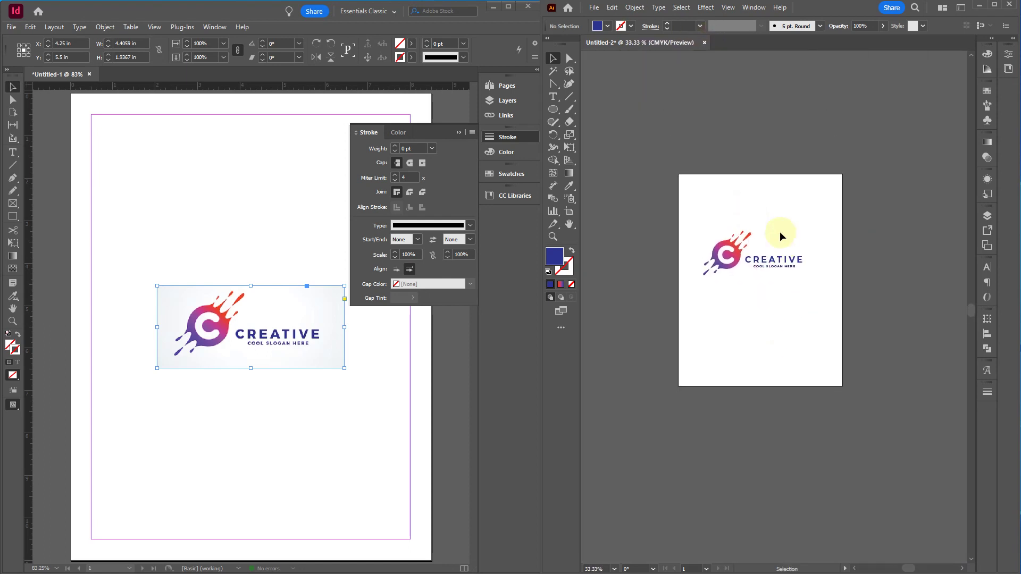
{"action": "left_click", "coordinate": [729, 7]}
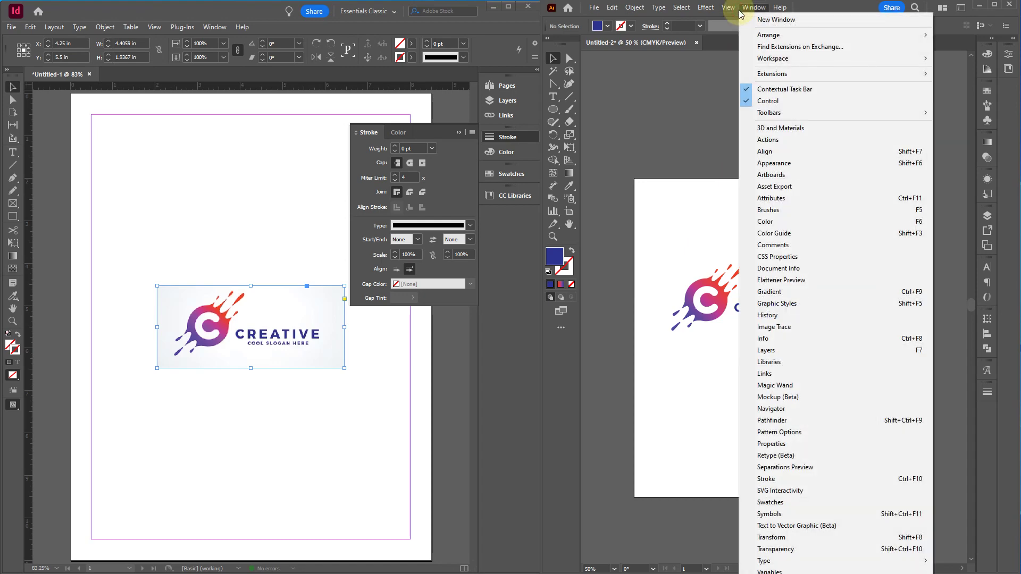
{"action": "left_click", "coordinate": [754, 6]}
{"action": "left_click", "coordinate": [658, 7]}
{"action": "left_click", "coordinate": [636, 113]}
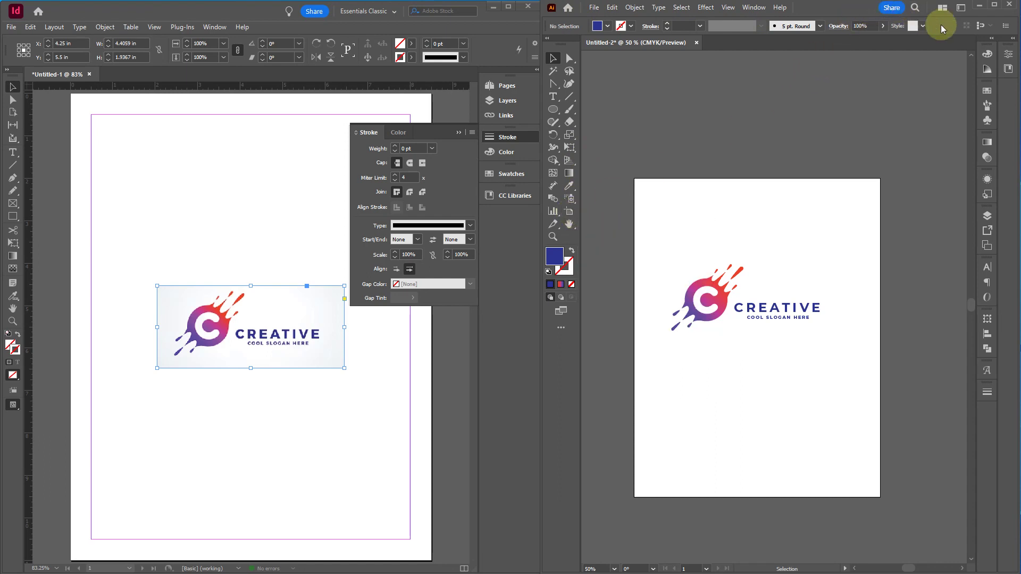
Shrink the artboard through Document Setup's Edit Artboards to tightly frame the CREATIVE logo
{"action": "left_click", "coordinate": [594, 7]}
{"action": "left_click", "coordinate": [633, 292]}
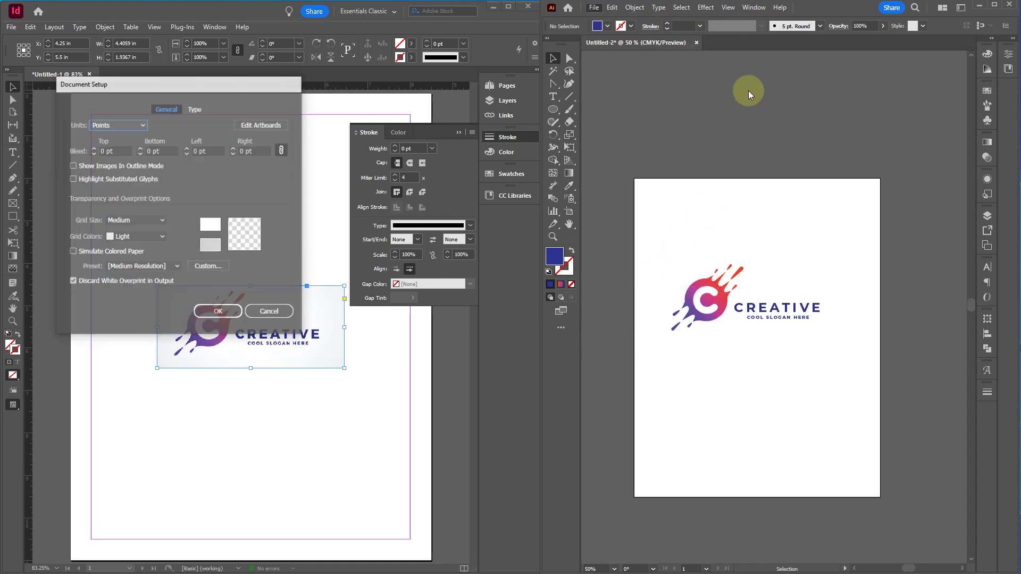
{"action": "left_click", "coordinate": [248, 129]}
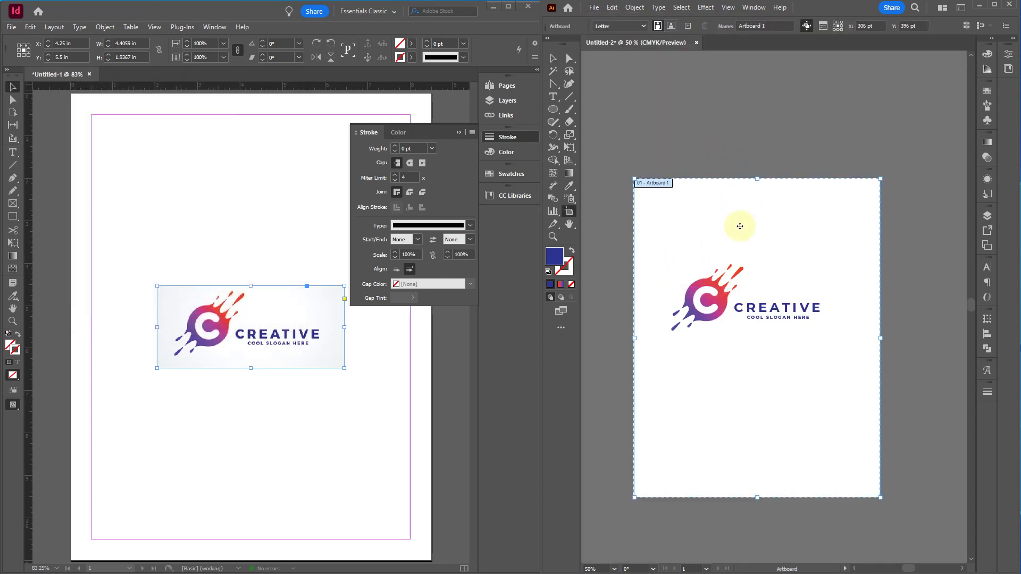
{"action": "key", "text": "alt"}
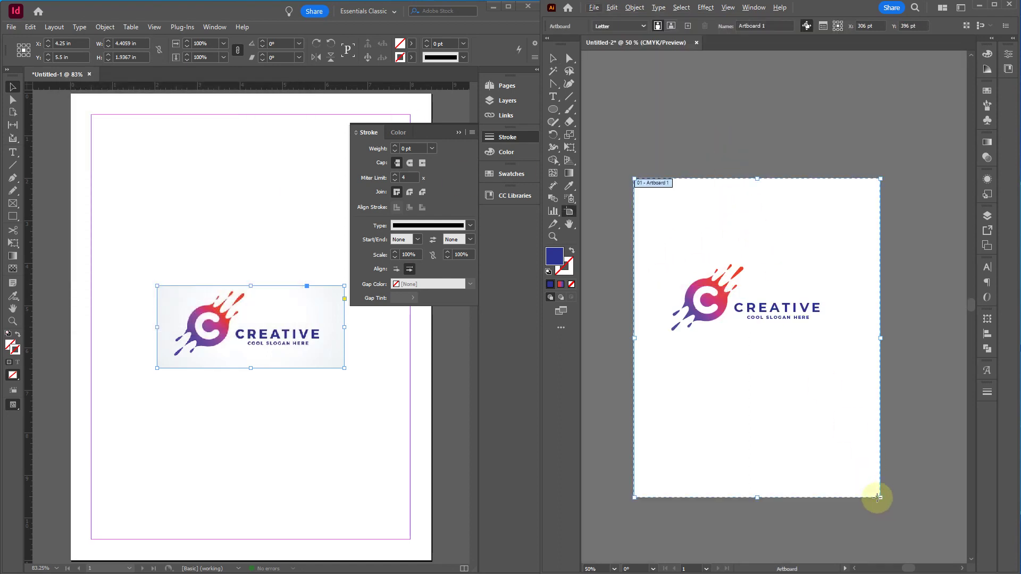
{"action": "left_click_drag", "start_coordinate": [878, 498], "coordinate": [830, 339]}
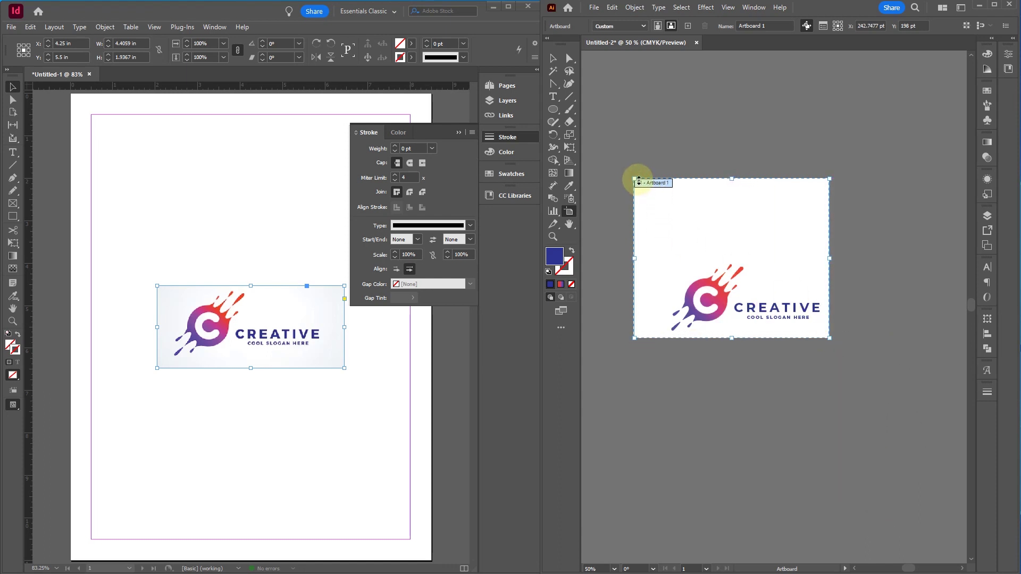
{"action": "left_click_drag", "start_coordinate": [637, 180], "coordinate": [665, 259]}
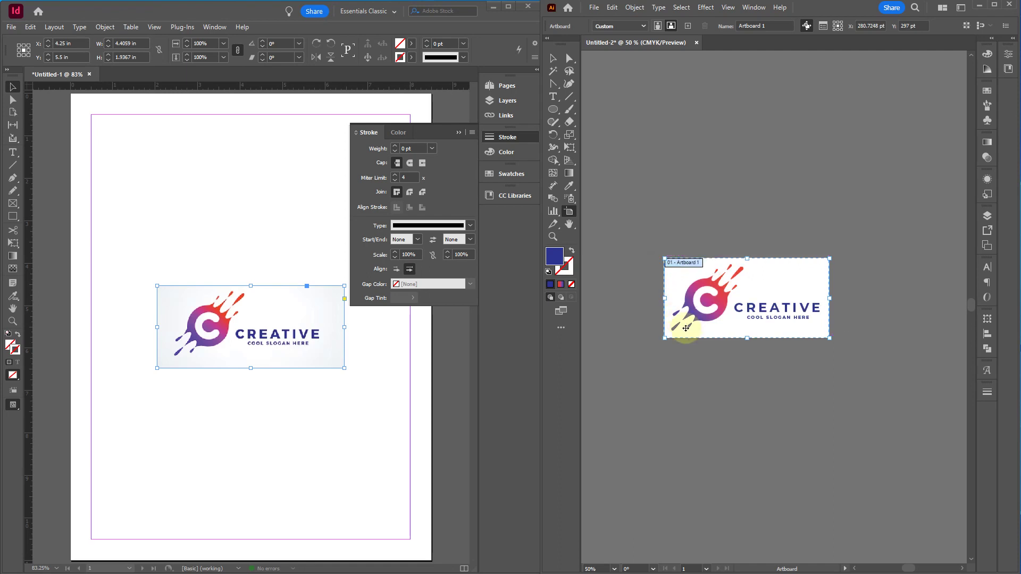
{"action": "key", "text": "Escape"}
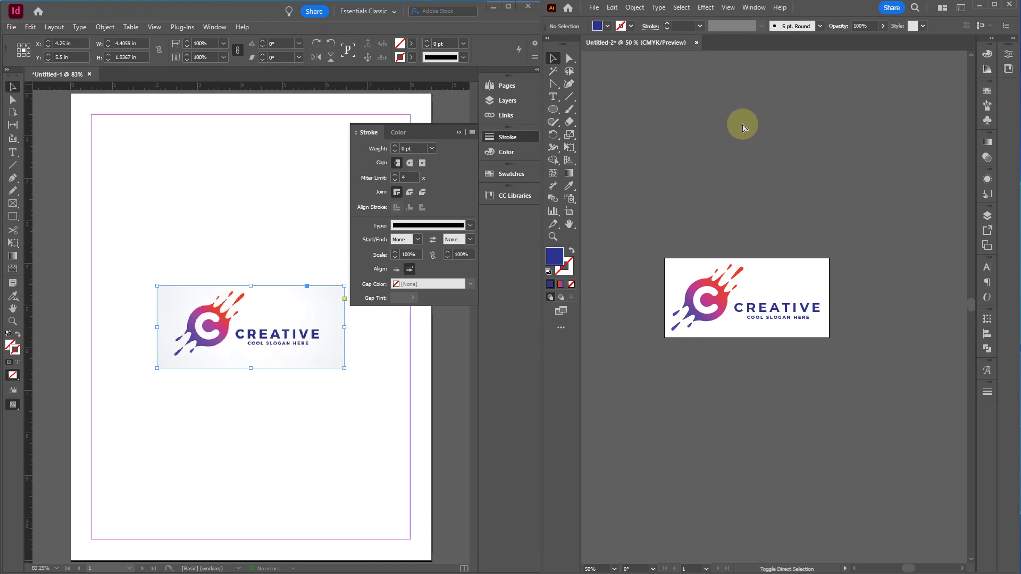
Save the Illustrator logo as DemoLogo.ai, compatible with Illustrator 2020
{"action": "key", "text": "ctrl+s"}
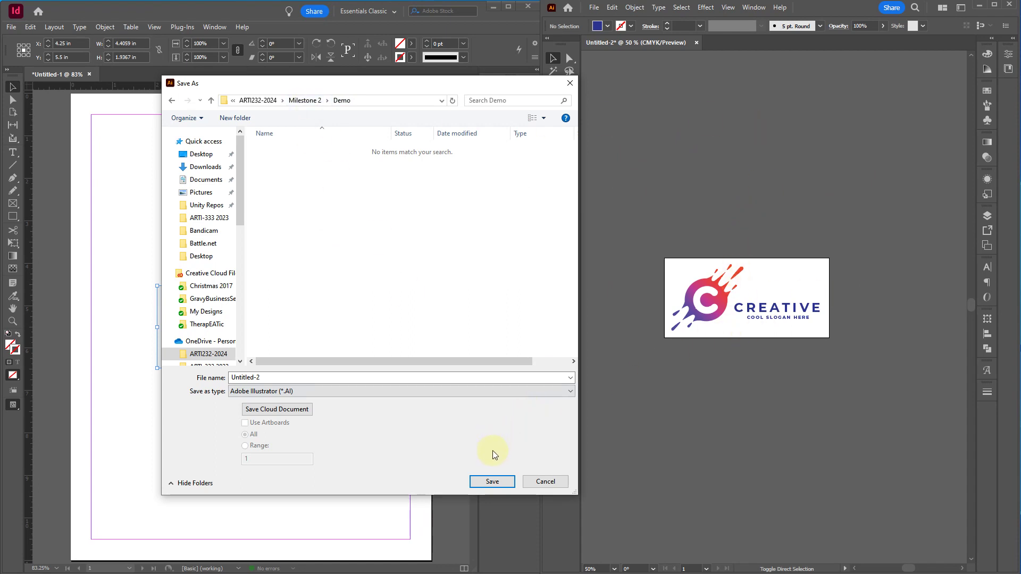
{"action": "left_click", "coordinate": [493, 482]}
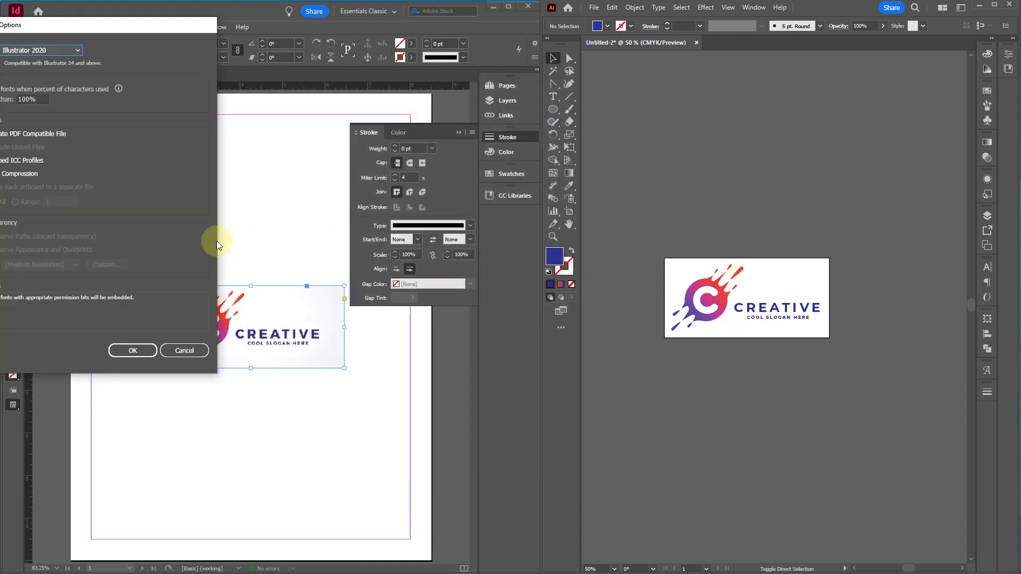
{"action": "left_click_drag", "start_coordinate": [121, 23], "coordinate": [365, 75]}
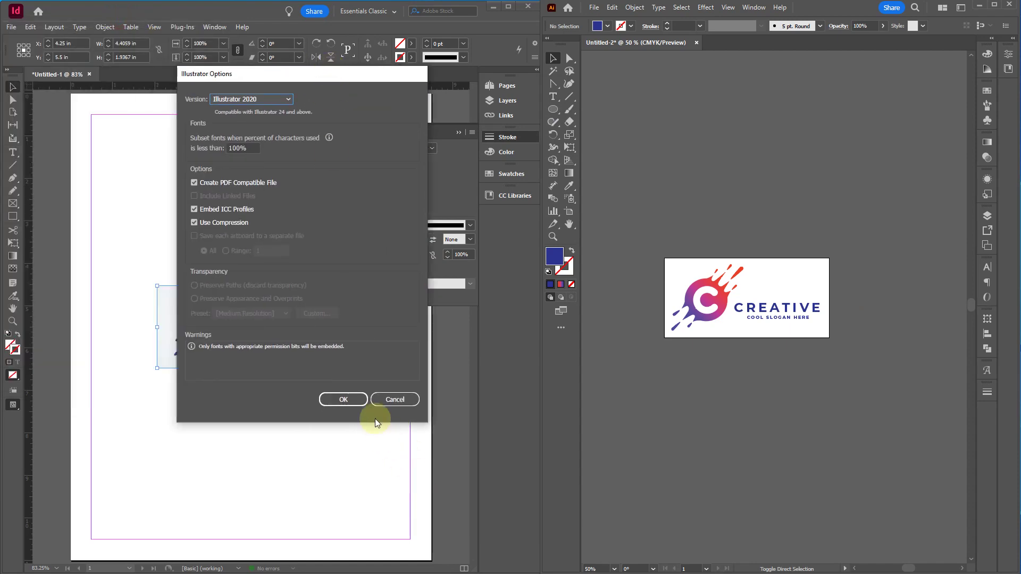
{"action": "left_click", "coordinate": [347, 398]}
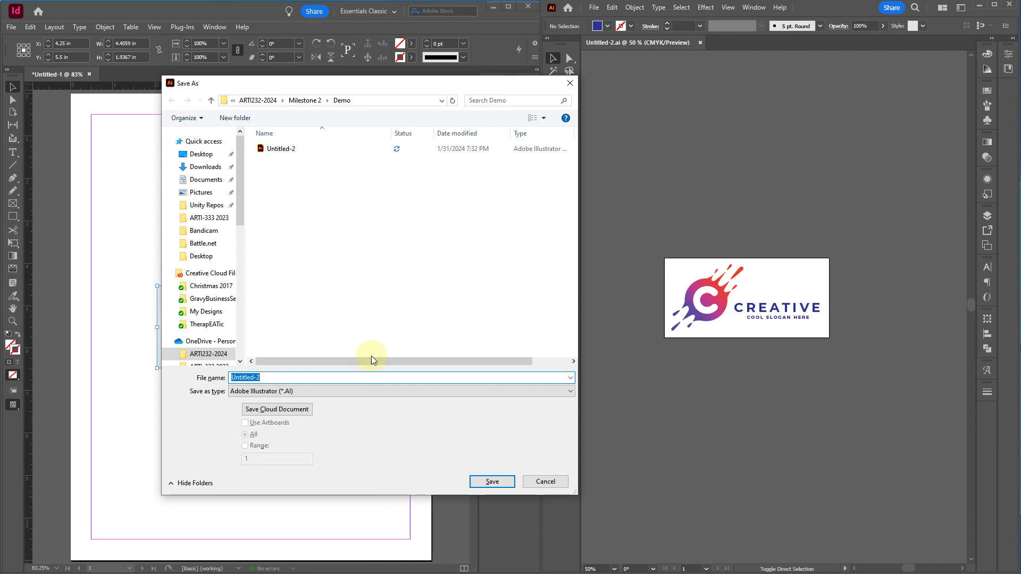
{"action": "type", "text": "DemoLogo"}
{"action": "key", "text": "Return"}
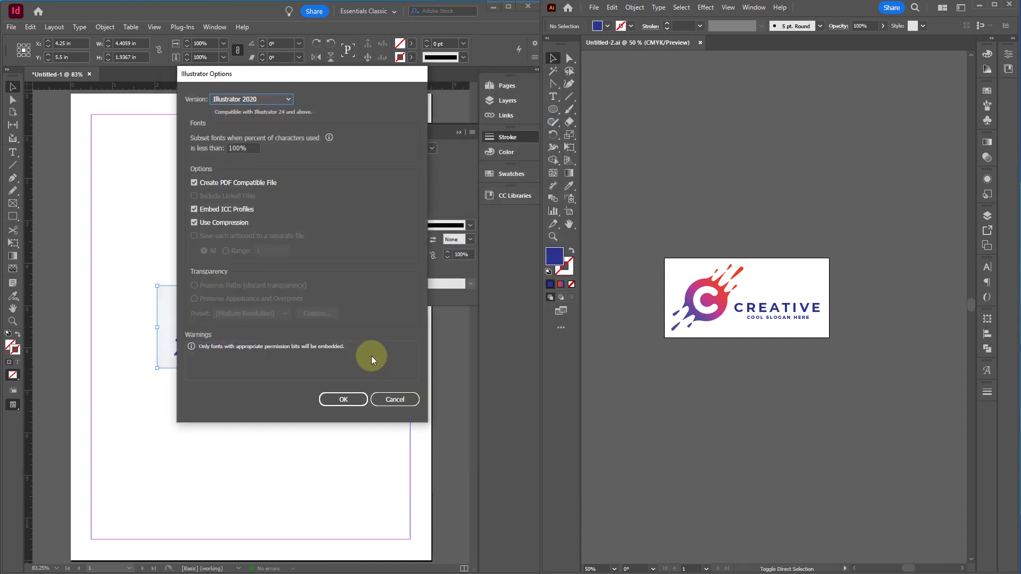
{"action": "key", "text": "Return"}
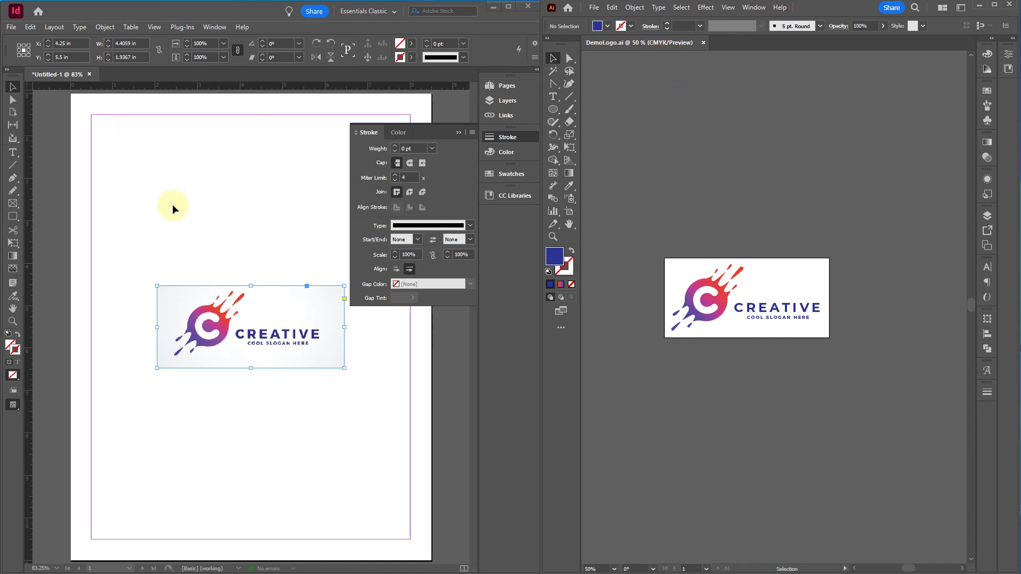
Deselect the InDesign logo frame, collapse the stroke panel, and switch applications
{"action": "left_click", "coordinate": [259, 460]}
{"action": "left_click", "coordinate": [506, 139]}
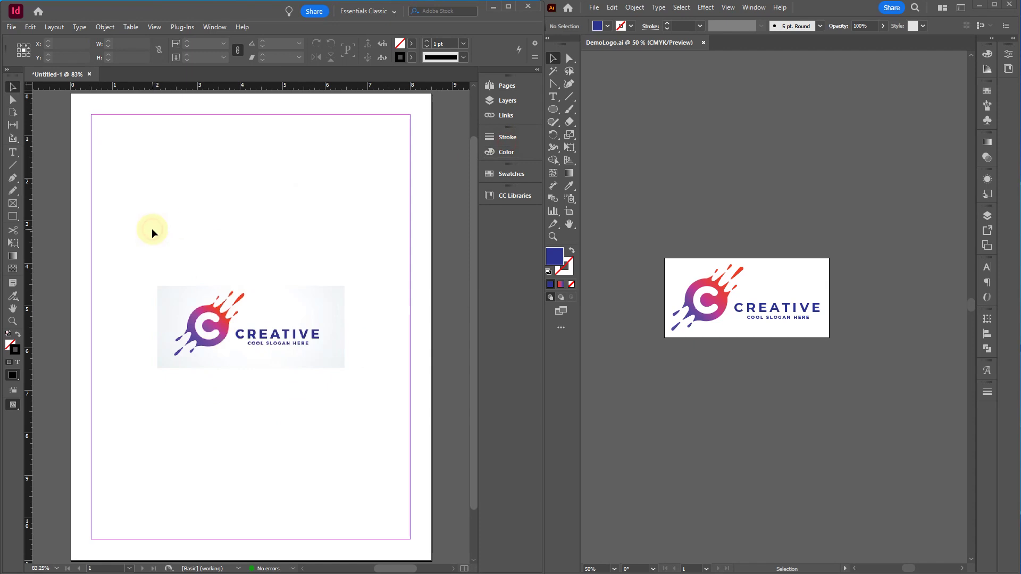
{"action": "key", "text": "alt+Tab"}
{"action": "key", "text": "alt+Tab"}
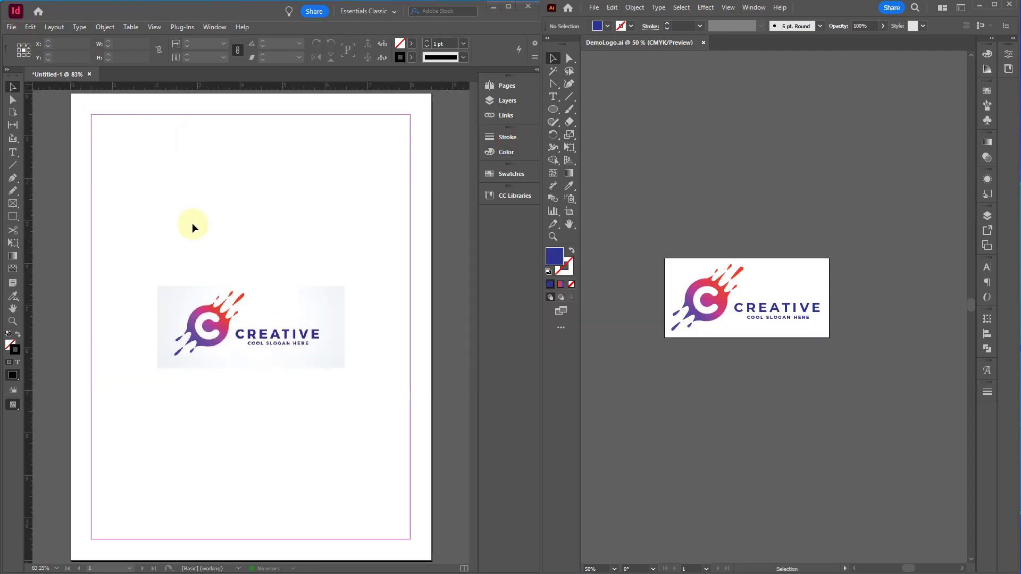
Save the layout as Presentation.indd in OneDrive › ARTI232-2024 › Milestone 2 › Demo
{"action": "key", "text": "ctrl+s"}
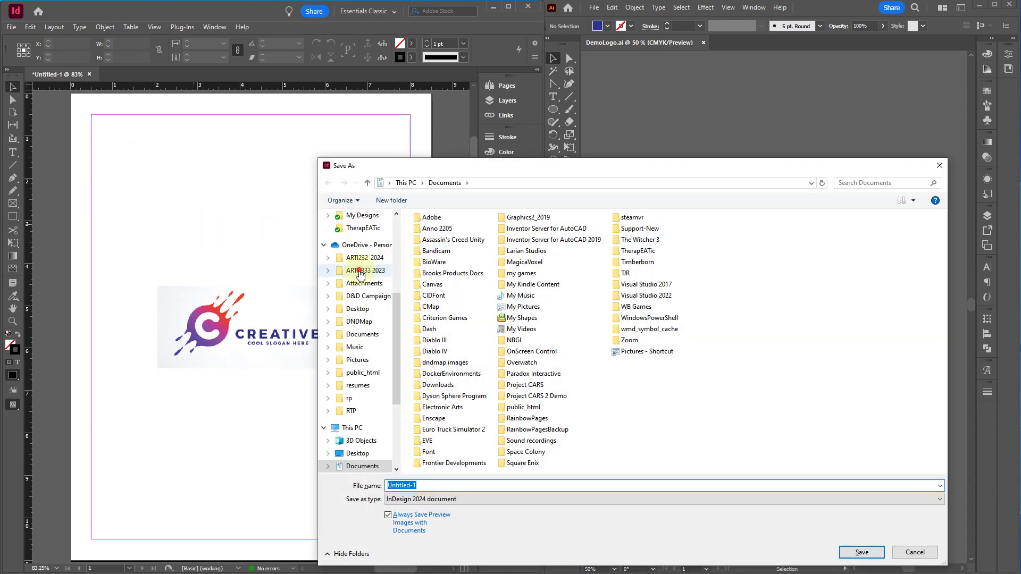
{"action": "left_click", "coordinate": [361, 272]}
{"action": "left_click", "coordinate": [365, 258]}
{"action": "double_click", "coordinate": [432, 244]}
{"action": "double_click", "coordinate": [439, 245]}
{"action": "left_click", "coordinate": [474, 481]}
{"action": "key", "text": "BackSpace"}
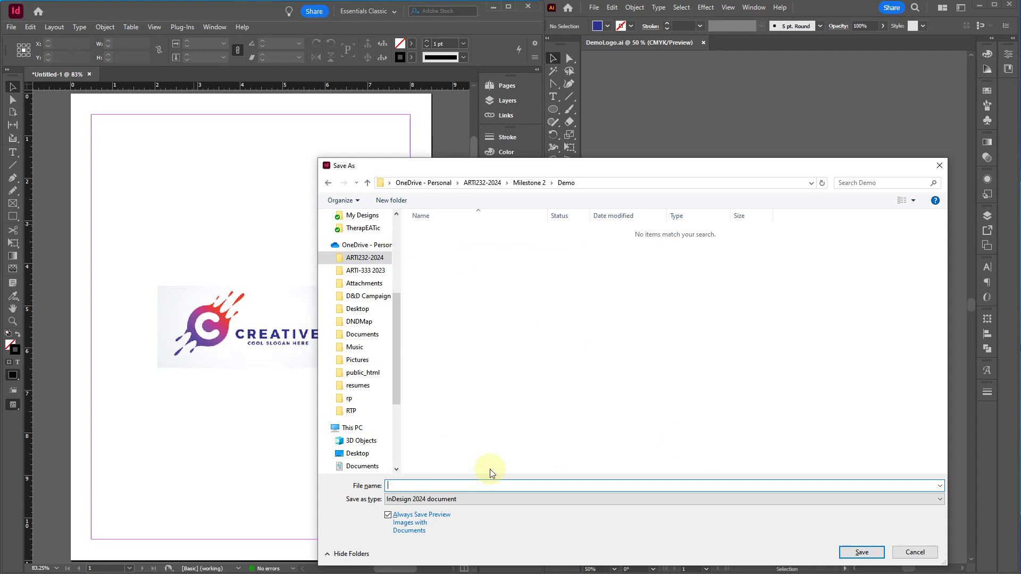
{"action": "type", "text": "Prosentation"}
{"action": "key", "text": "Return"}
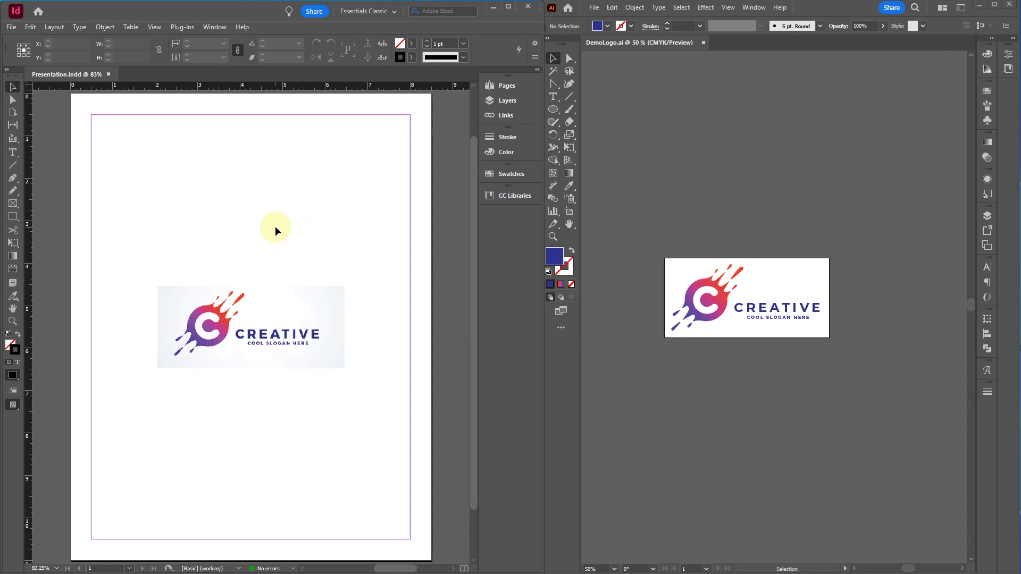
Open File Explorer to OneDrive › ARTI232-2024 › Milestone 2 › Demo and pick DemoLogo
{"action": "key", "text": "alt+Tab"}
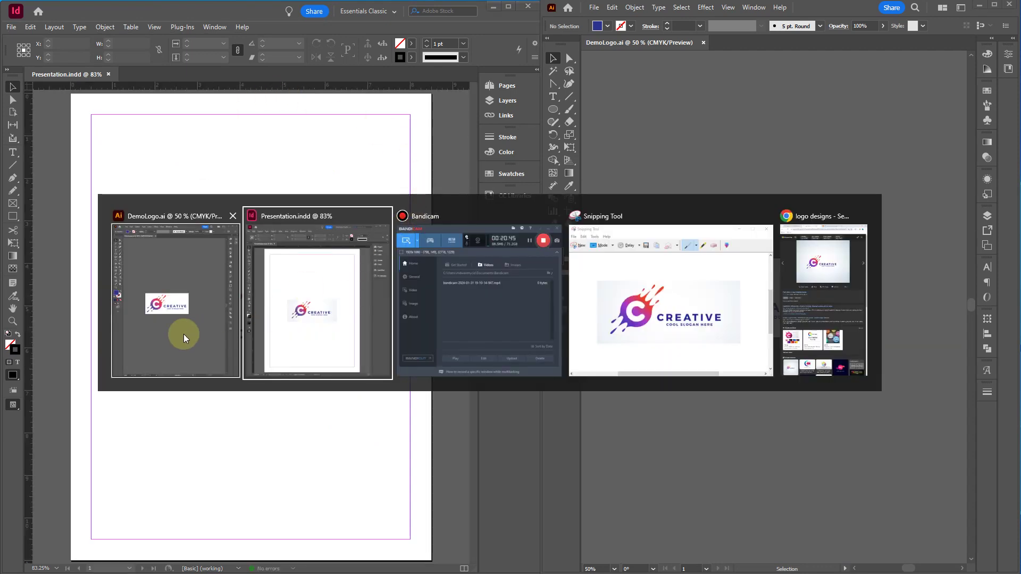
{"action": "left_click", "coordinate": [175, 336]}
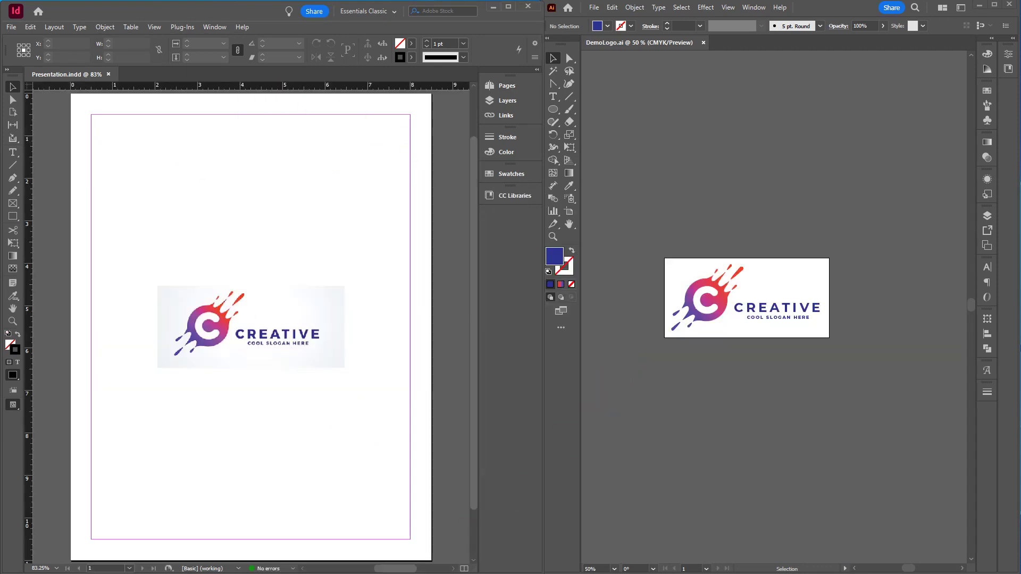
{"action": "key", "text": "super+e"}
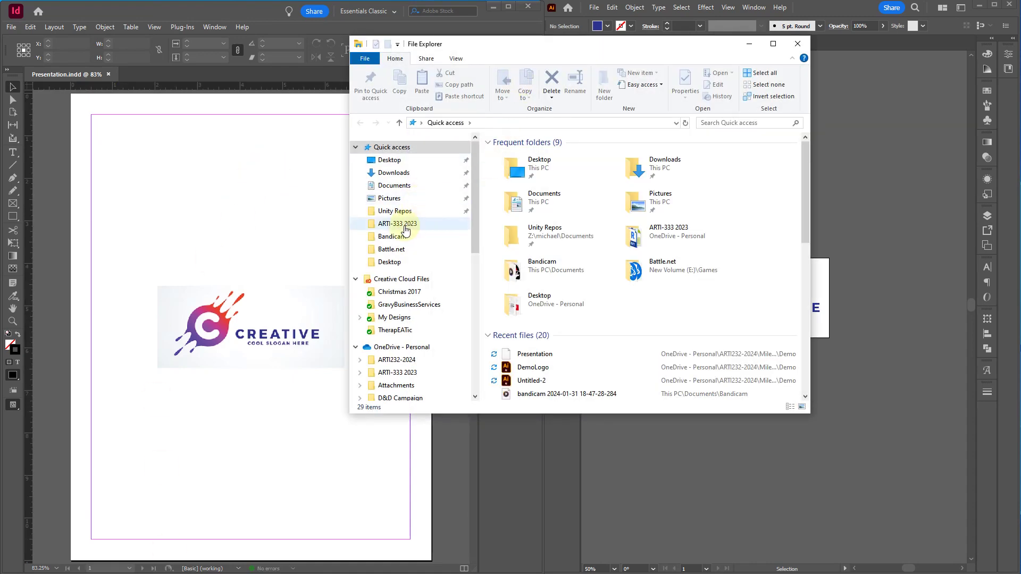
{"action": "left_click", "coordinate": [406, 230]}
{"action": "left_click", "coordinate": [470, 125]}
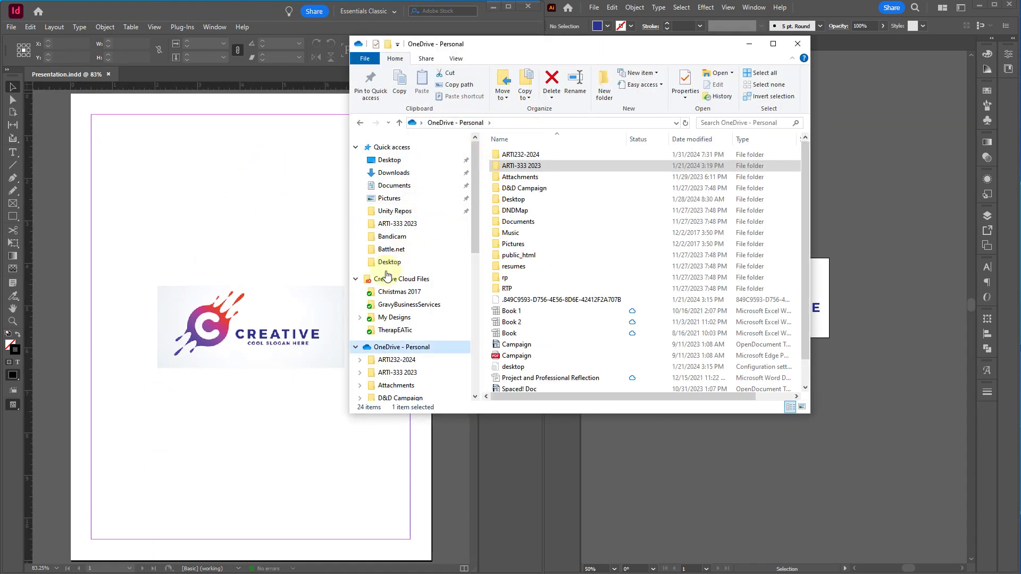
{"action": "double_click", "coordinate": [521, 155]}
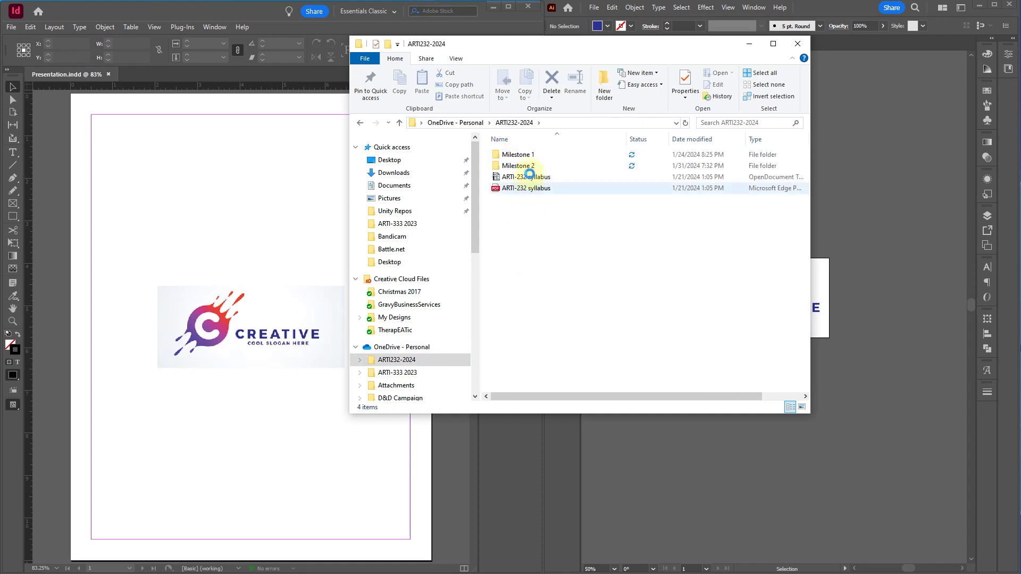
{"action": "double_click", "coordinate": [520, 166]}
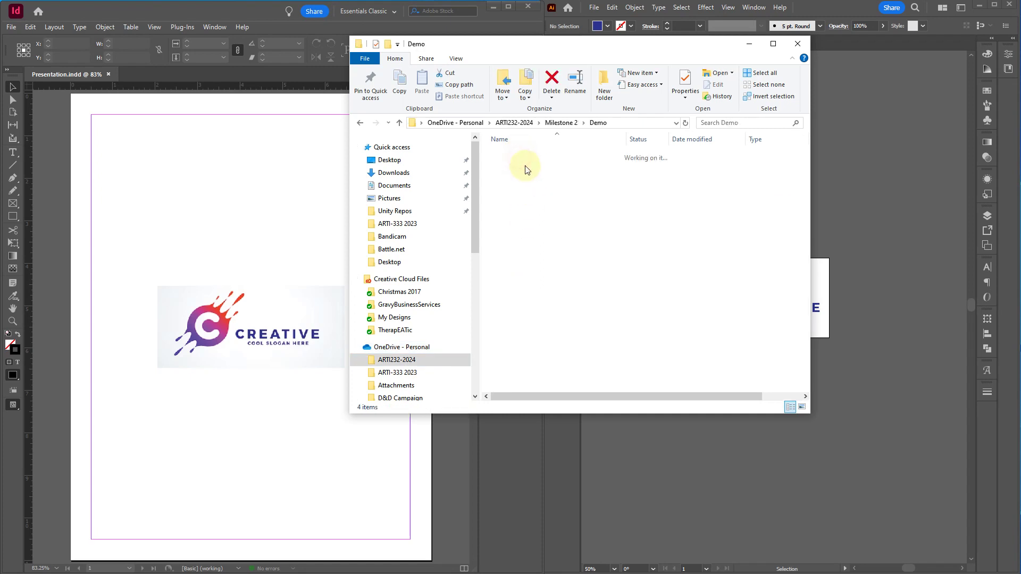
{"action": "double_click", "coordinate": [517, 156]}
{"action": "double_click", "coordinate": [524, 168]}
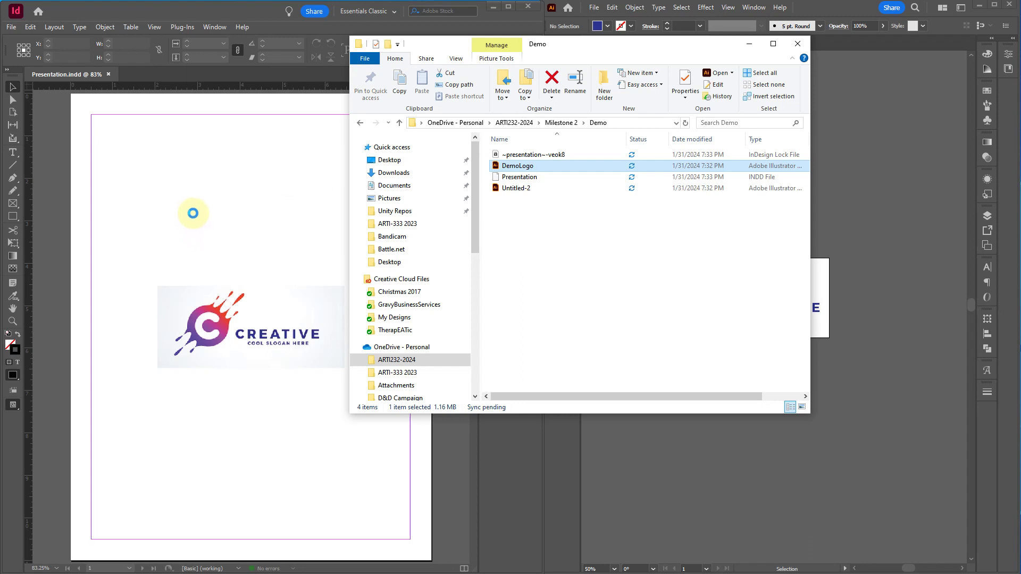
Place the DemoLogo file near the top of the InDesign page
{"action": "left_click", "coordinate": [159, 160]}
{"action": "left_click_drag", "start_coordinate": [159, 162], "coordinate": [157, 153]}
{"action": "left_click_drag", "start_coordinate": [283, 210], "coordinate": [258, 204]}
Enlarge the reference logo image to 6.4789 in wide and position it below DemoLogo
{"action": "left_click", "coordinate": [305, 324]}
{"action": "left_click_drag", "start_coordinate": [346, 368], "coordinate": [365, 362]}
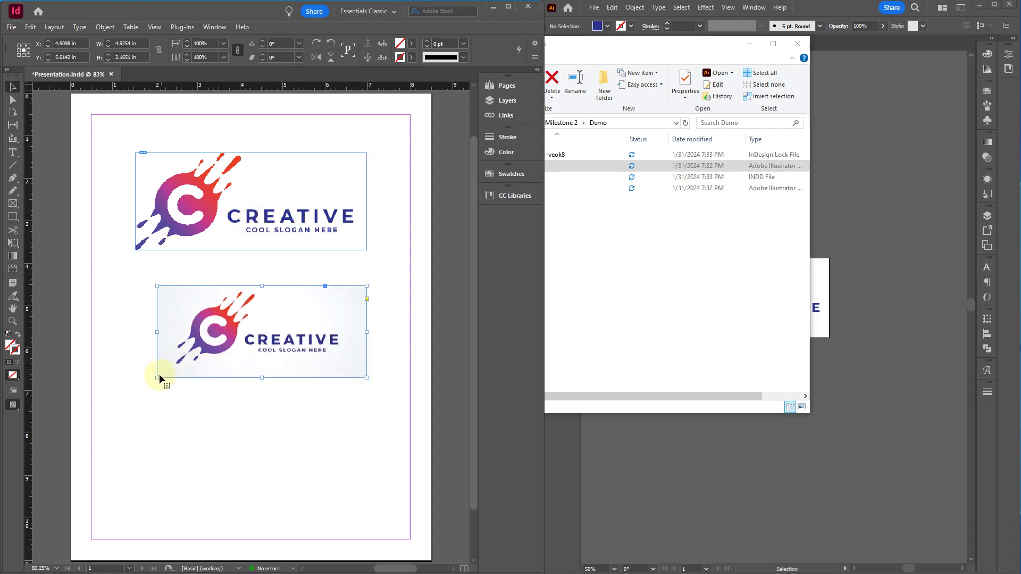
{"action": "left_click_drag", "start_coordinate": [159, 377], "coordinate": [121, 400]}
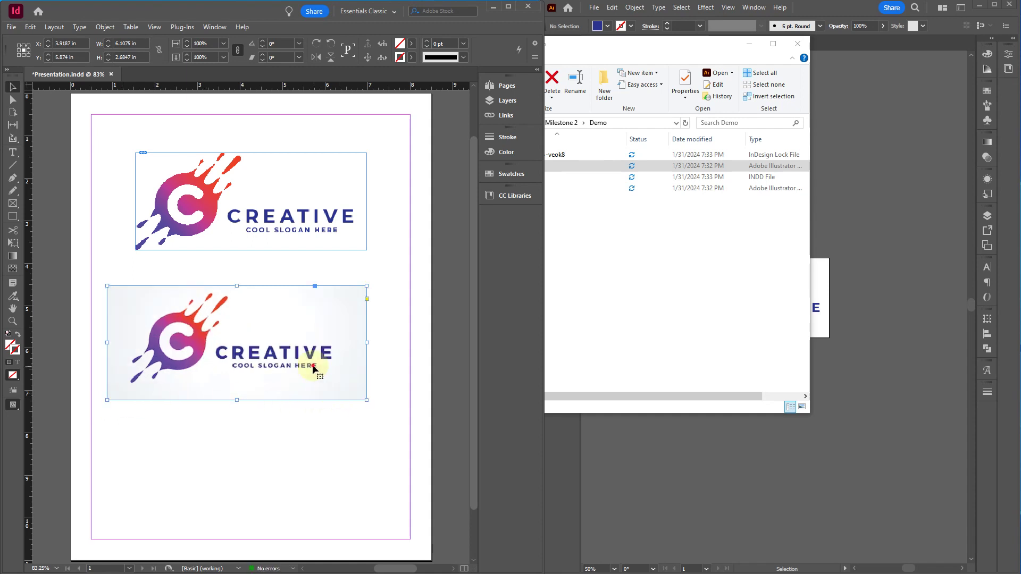
{"action": "left_click_drag", "start_coordinate": [314, 366], "coordinate": [327, 256]}
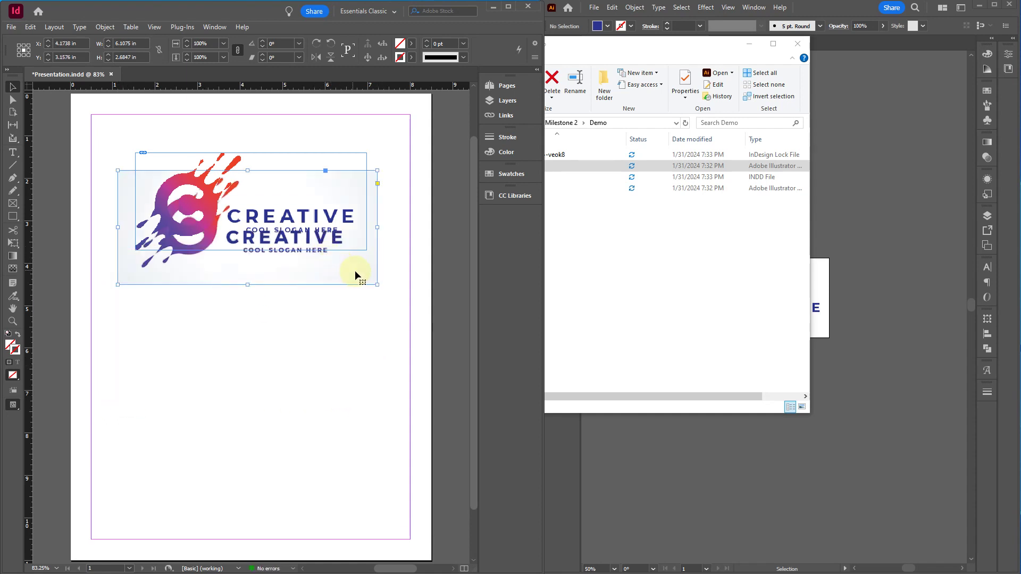
{"action": "left_click_drag", "start_coordinate": [377, 284], "coordinate": [389, 296]}
{"action": "left_click_drag", "start_coordinate": [117, 297], "coordinate": [317, 354]}
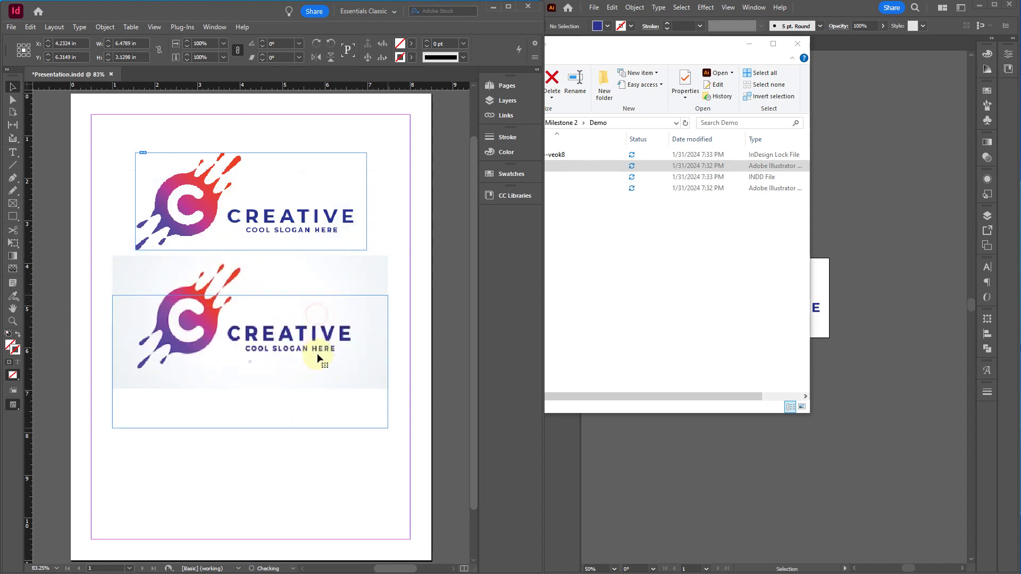
{"action": "left_click", "coordinate": [291, 266]}
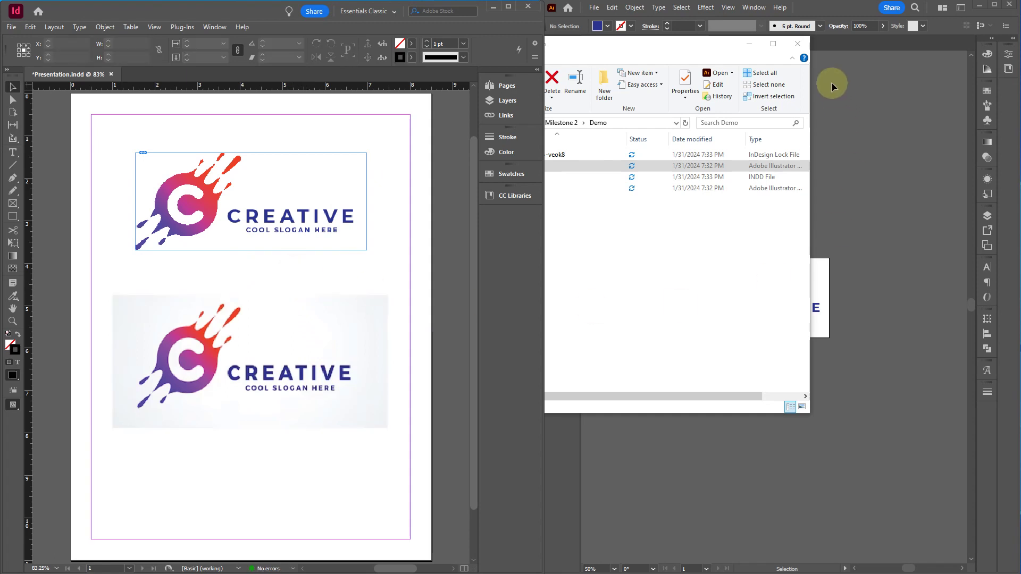
Bring DemoLogo.ai forward and look through the Object path commands without choosing one
{"action": "left_click", "coordinate": [910, 196]}
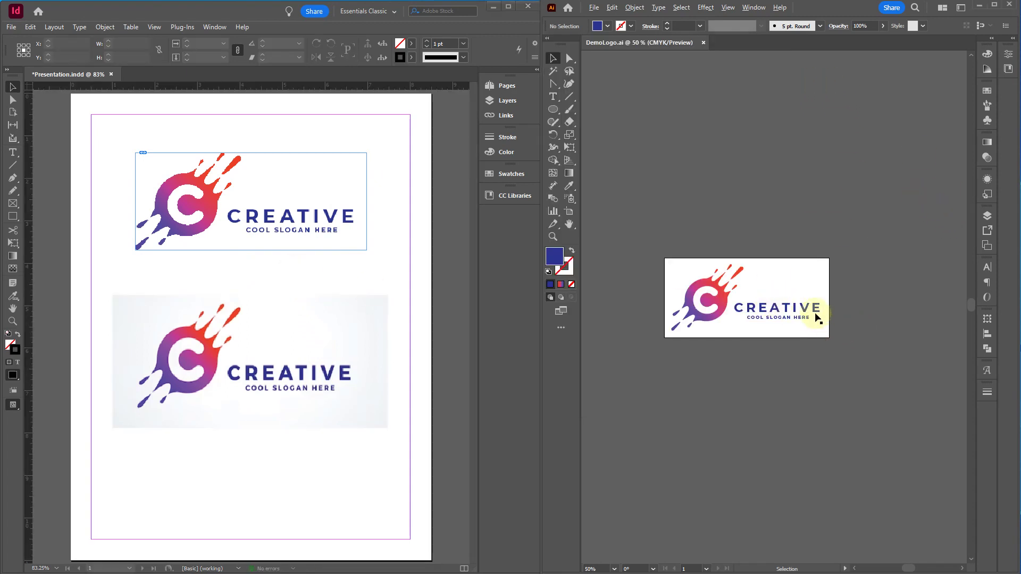
{"action": "scroll", "coordinate": [778, 306], "scroll_direction": "up", "scroll_amount": 3}
{"action": "scroll", "coordinate": [726, 383], "scroll_direction": "up", "scroll_amount": 1}
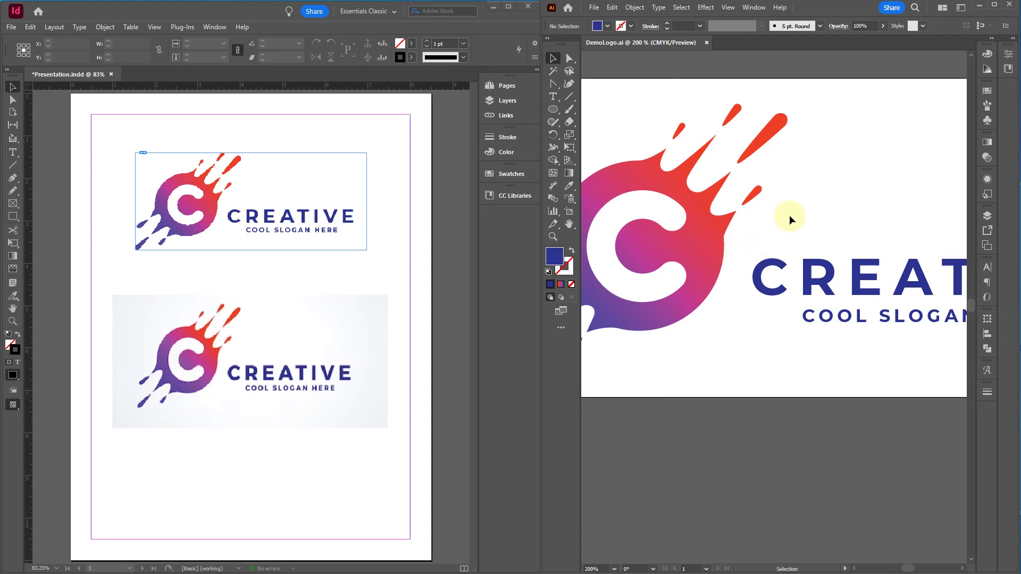
{"action": "left_click", "coordinate": [634, 8]}
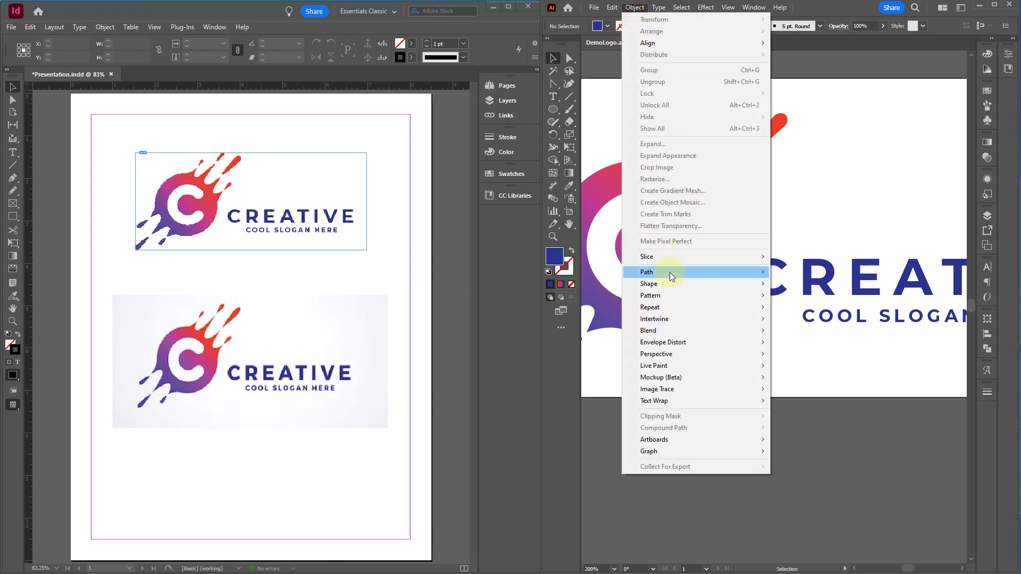
{"action": "mouse_move", "coordinate": [669, 273]}
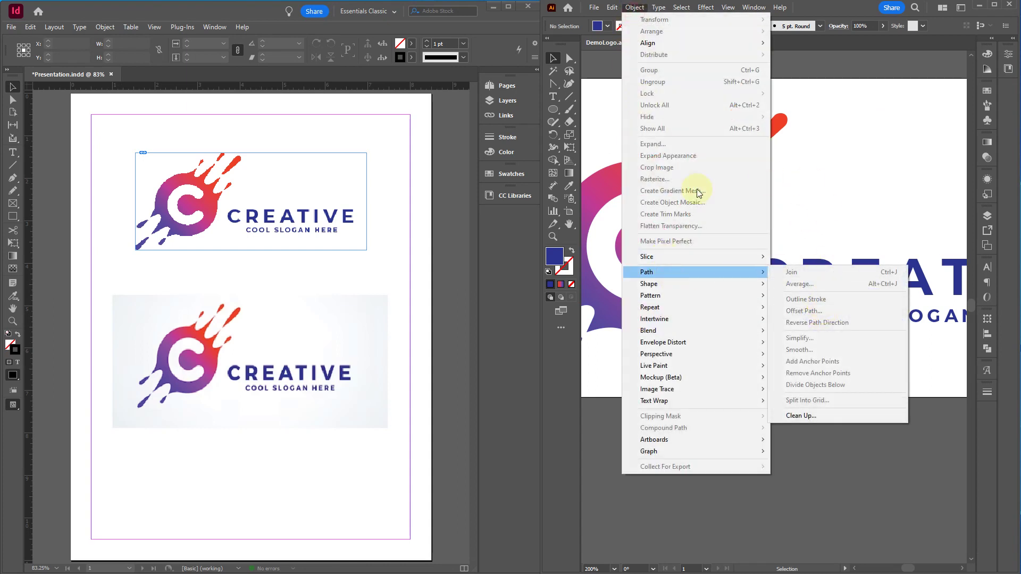
{"action": "left_click", "coordinate": [816, 178]}
Select the CREATIVE and COOL SLOGAN HERE text and apply Create Outlines
{"action": "key", "text": "space"}
{"action": "left_click_drag", "start_coordinate": [809, 402], "coordinate": [672, 377]}
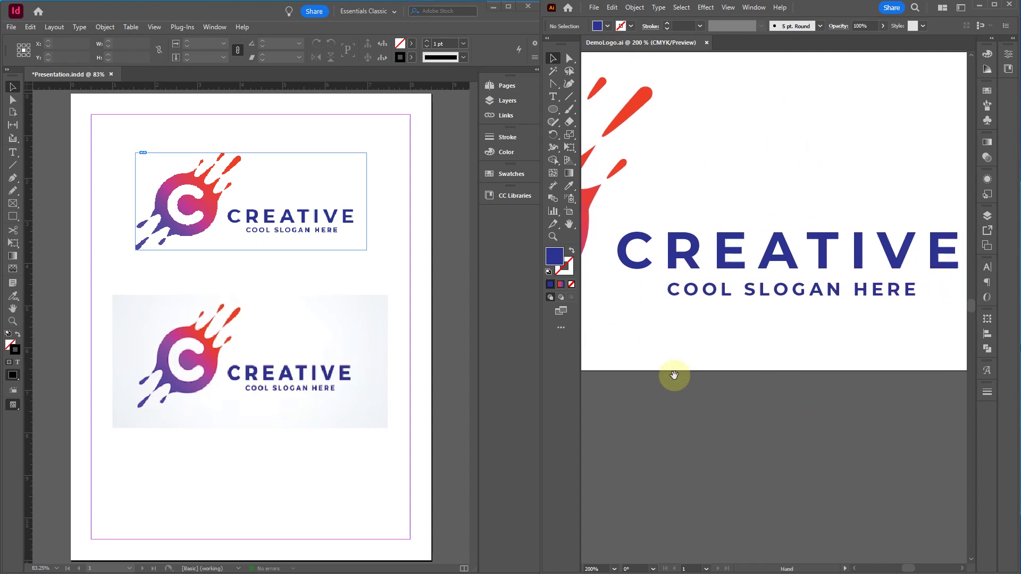
{"action": "left_click", "coordinate": [743, 271]}
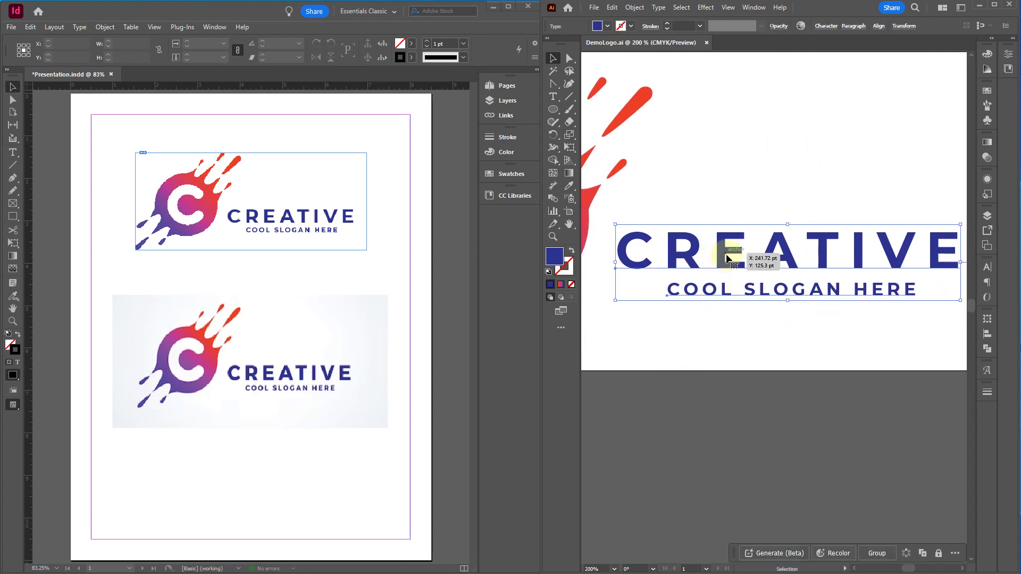
{"action": "right_click", "coordinate": [727, 257]}
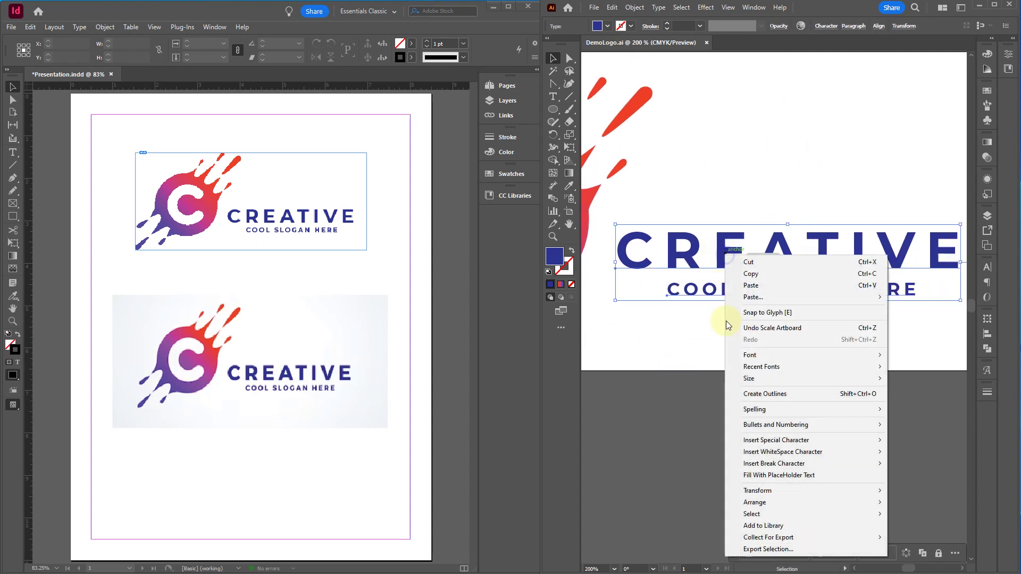
{"action": "left_click", "coordinate": [771, 396]}
{"action": "left_click", "coordinate": [769, 345]}
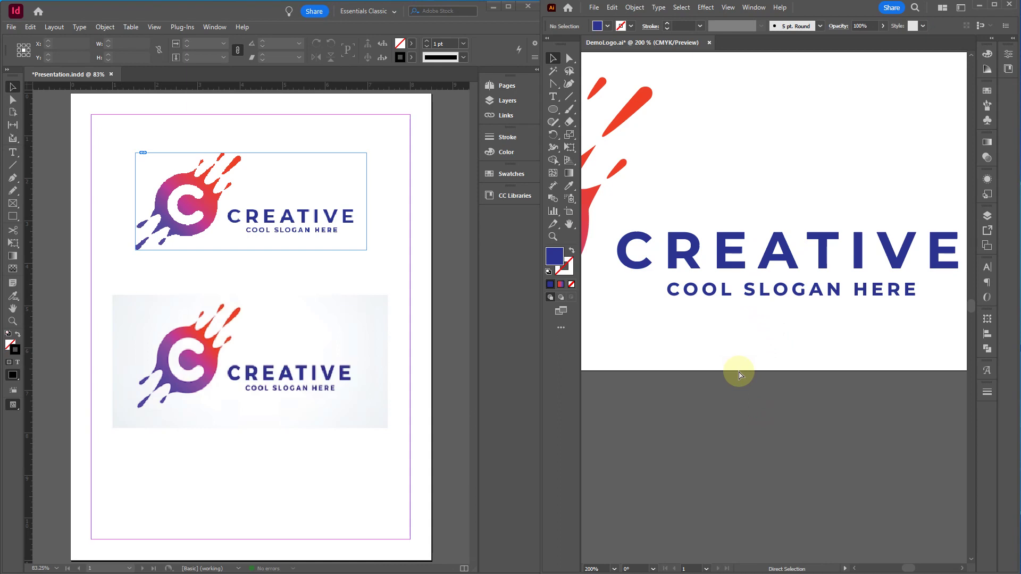
Save DemoLogo.ai and update the placed logo in InDesign to the saved version
{"action": "key", "text": "ctrl+s"}
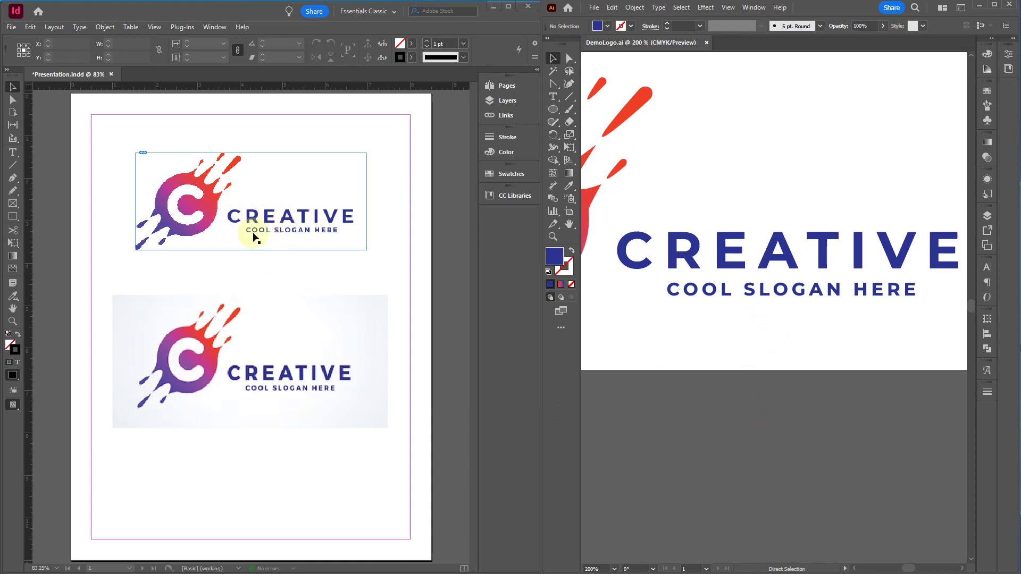
{"action": "left_click", "coordinate": [272, 277]}
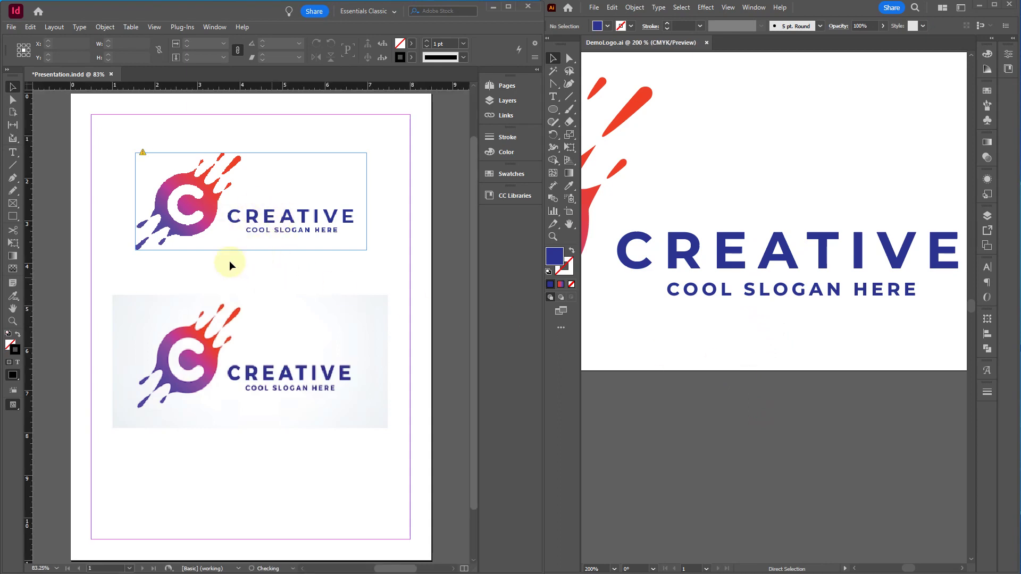
{"action": "left_click", "coordinate": [142, 151]}
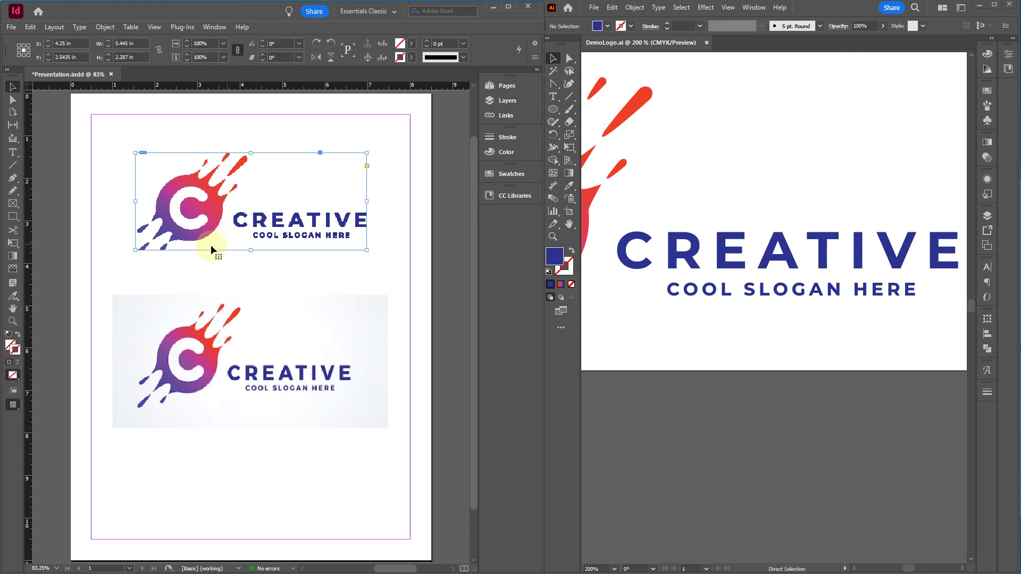
Adjust the size and position of the placed DemoLogo frame, undoing two resizes
{"action": "left_click_drag", "start_coordinate": [136, 249], "coordinate": [125, 265]}
{"action": "left_click_drag", "start_coordinate": [368, 154], "coordinate": [388, 142]}
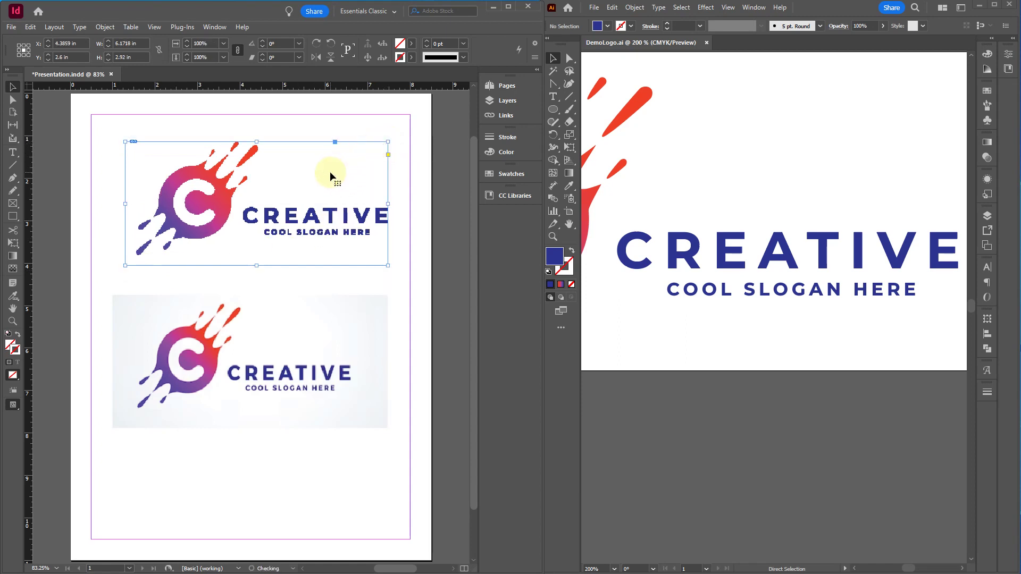
{"action": "key", "text": "ctrl+z"}
{"action": "left_click_drag", "start_coordinate": [295, 219], "coordinate": [283, 217]}
{"action": "left_click_drag", "start_coordinate": [355, 152], "coordinate": [371, 152]}
{"action": "key", "text": "ctrl+z"}
{"action": "left_click_drag", "start_coordinate": [282, 219], "coordinate": [299, 218]}
{"action": "left_click", "coordinate": [269, 457]}
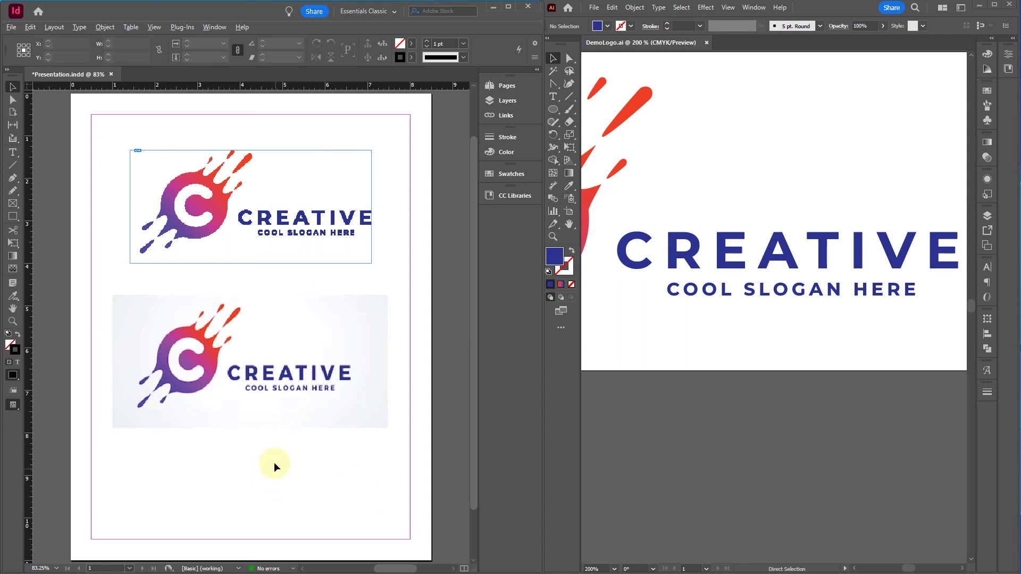
Move the reference logo near the page top with the DemoLogo logo beneath it
{"action": "key", "text": "ctrl+minus"}
{"action": "key", "text": "ctrl+minus"}
{"action": "key", "text": "ctrl+minus"}
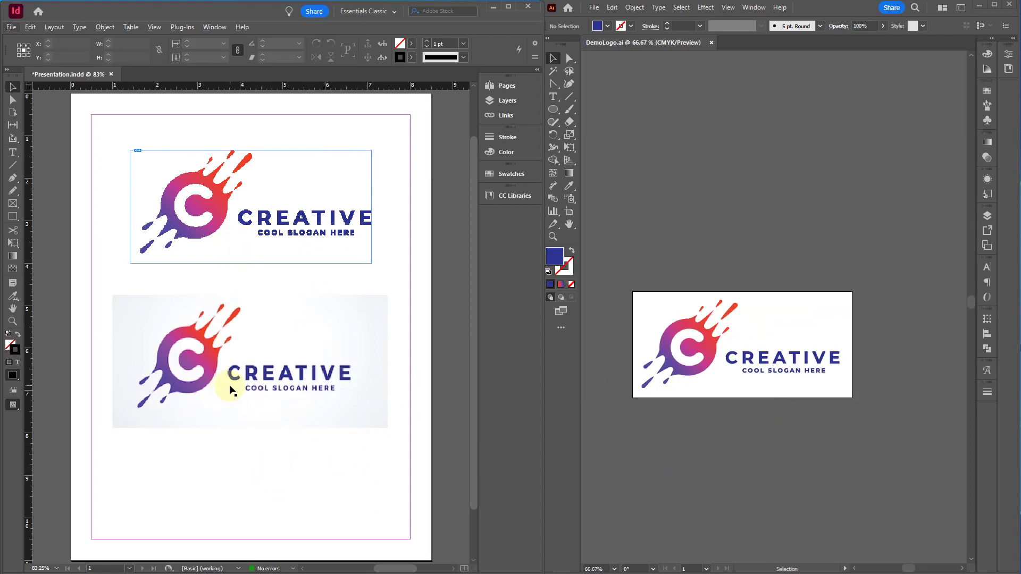
{"action": "left_click", "coordinate": [303, 275]}
{"action": "left_click_drag", "start_coordinate": [136, 171], "coordinate": [195, 430]}
{"action": "left_click_drag", "start_coordinate": [258, 349], "coordinate": [257, 204]}
{"action": "left_click_drag", "start_coordinate": [259, 493], "coordinate": [258, 405]}
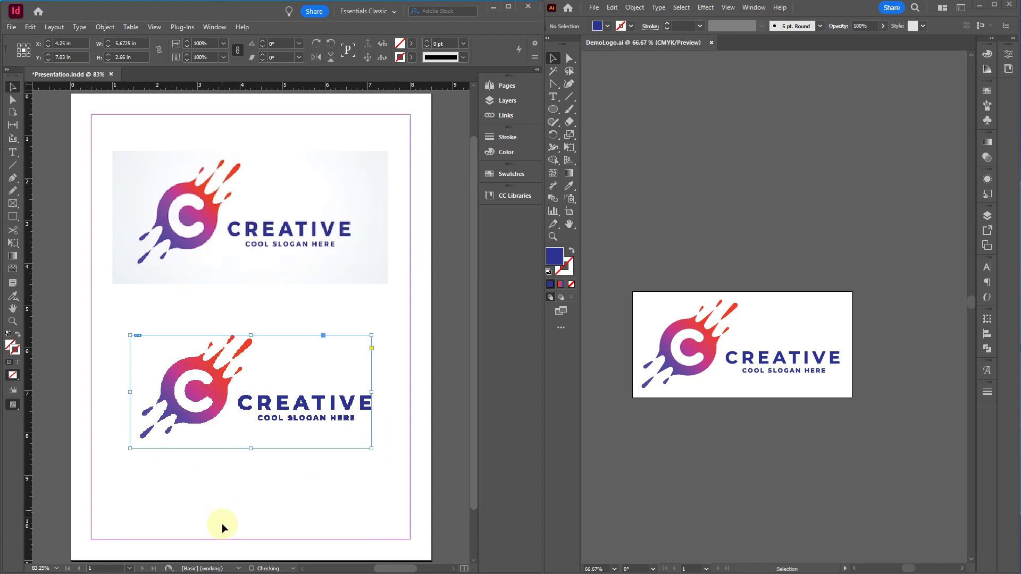
Create an 'Original Logo' text frame and shrink it to fit the text
{"action": "left_click", "coordinate": [225, 495]}
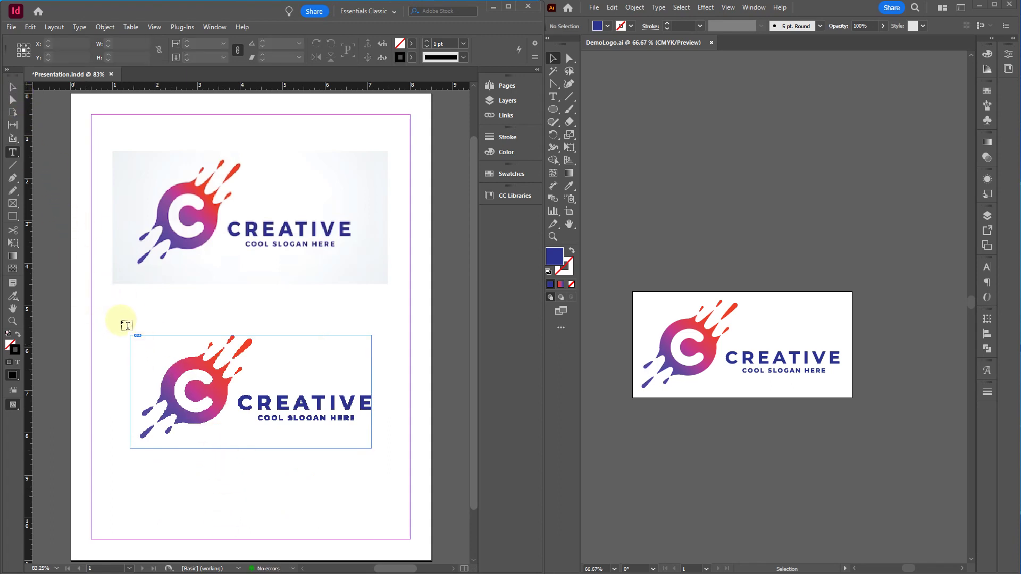
{"action": "key", "text": "t"}
{"action": "scroll", "coordinate": [123, 317], "scroll_direction": "up", "scroll_amount": 2}
{"action": "left_click", "coordinate": [230, 285]}
{"action": "left_click_drag", "start_coordinate": [220, 276], "coordinate": [410, 298]}
{"action": "type", "text": "Orig"}
{"action": "key", "text": "Escape"}
{"action": "left_click_drag", "start_coordinate": [410, 298], "coordinate": [268, 276]}
Duplicate the caption below the redrawn logo and retype it as 'Copied Logo'
{"action": "left_click_drag", "start_coordinate": [299, 316], "coordinate": [294, 262]}
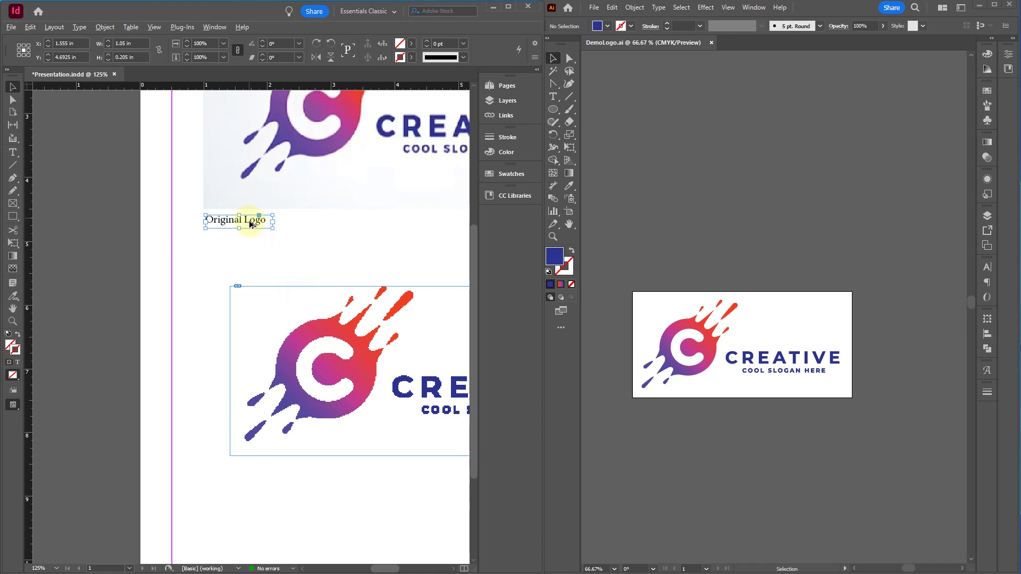
{"action": "left_click_drag", "start_coordinate": [251, 223], "coordinate": [304, 481]}
{"action": "double_click", "coordinate": [258, 468]}
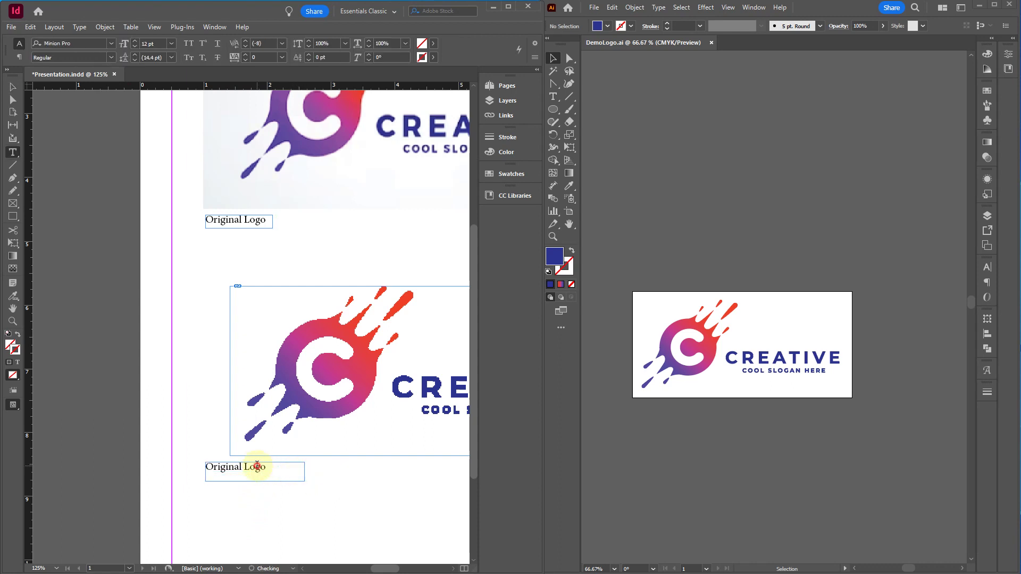
{"action": "triple_click", "coordinate": [290, 463]}
{"action": "type", "text": "Copied"}
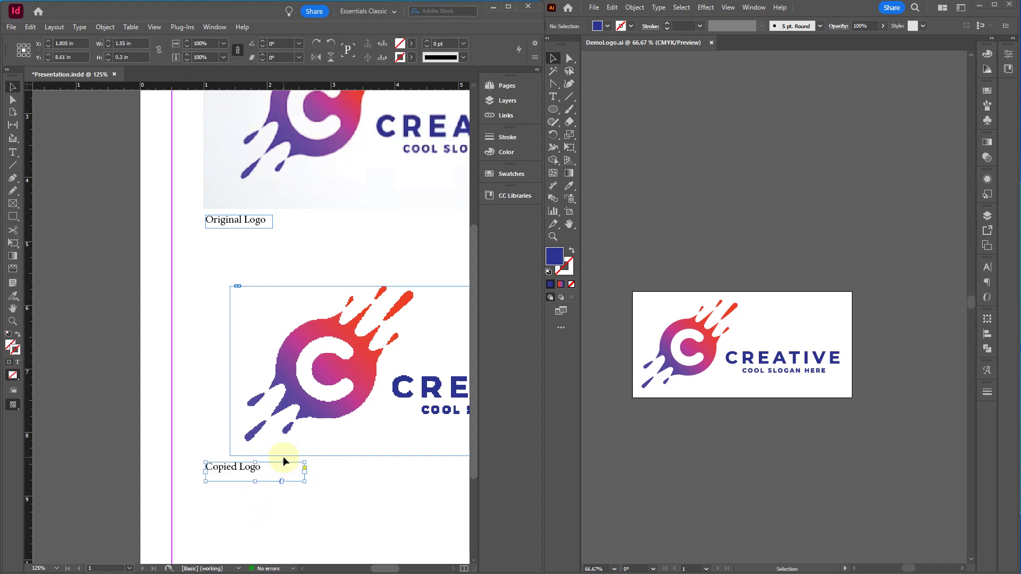
{"action": "key", "text": "Escape"}
{"action": "key", "text": "ctrl+minus"}
{"action": "key", "text": "ctrl+minus"}
{"action": "left_click", "coordinate": [126, 406]}
{"action": "left_click_drag", "start_coordinate": [267, 394], "coordinate": [131, 417]}
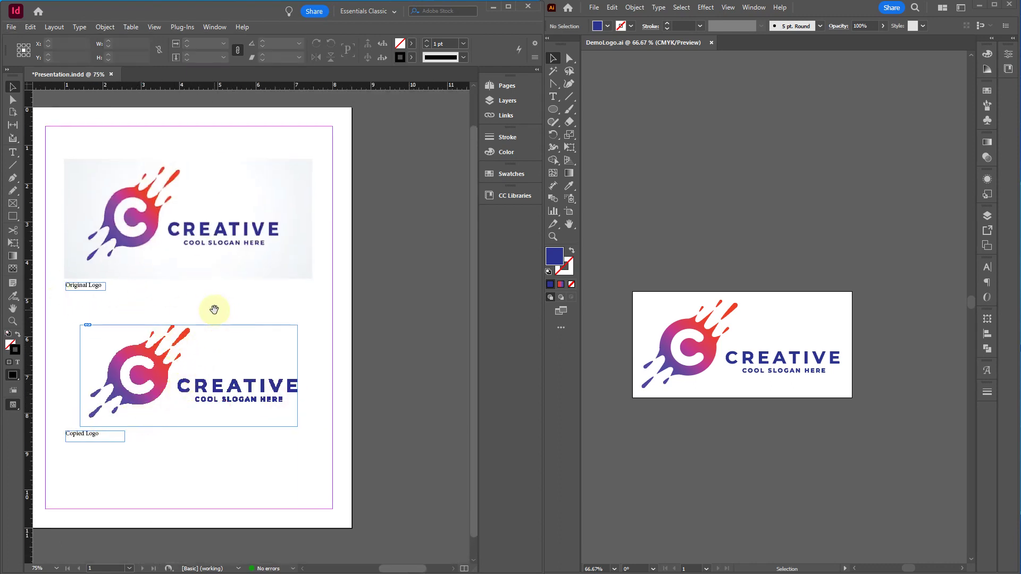
Draw a black-filled rectangle around the 'Original Logo' caption
{"action": "scroll", "coordinate": [85, 286], "scroll_direction": "up", "scroll_amount": 5}
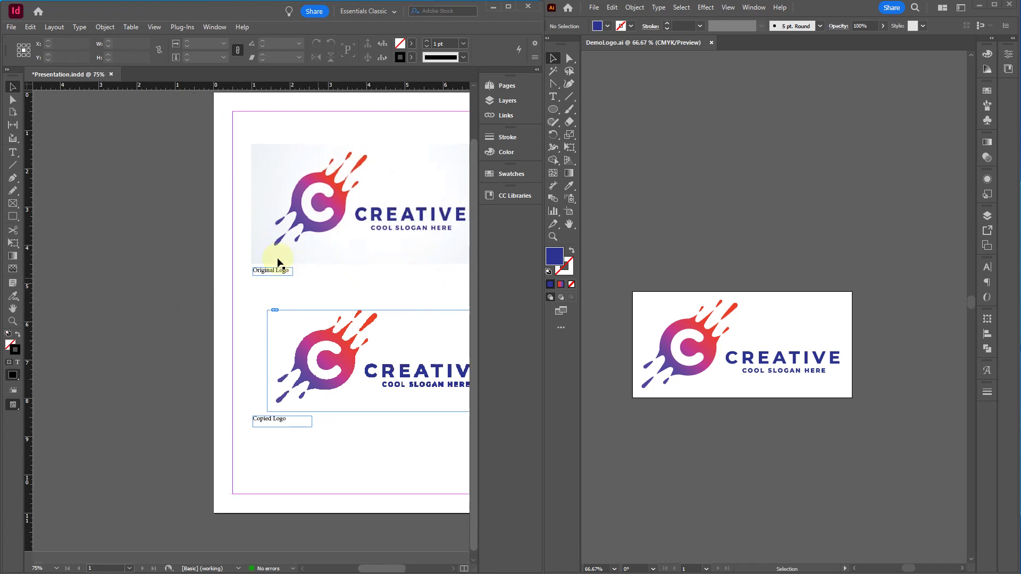
{"action": "left_click", "coordinate": [13, 216]}
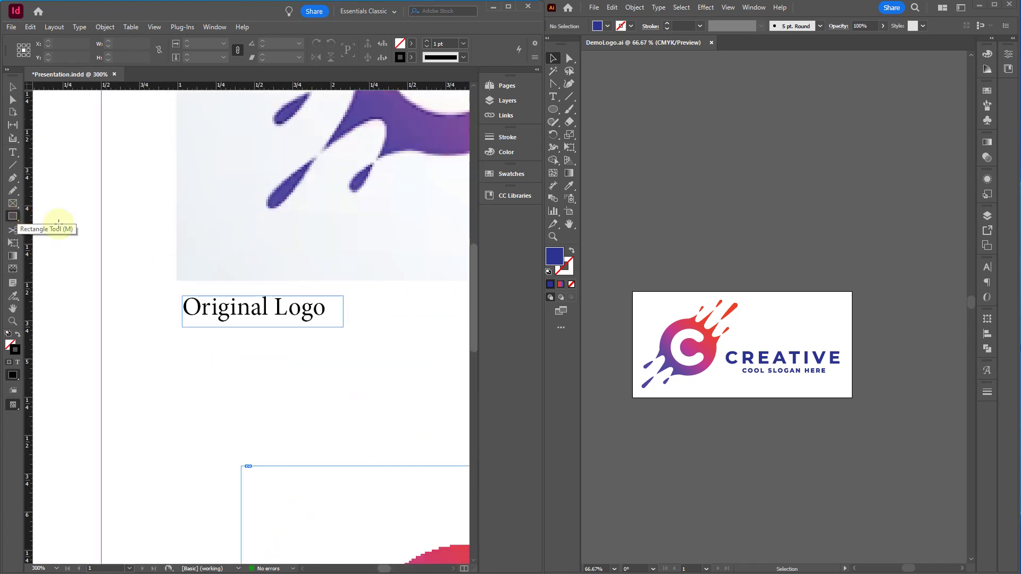
{"action": "left_click", "coordinate": [8, 334]}
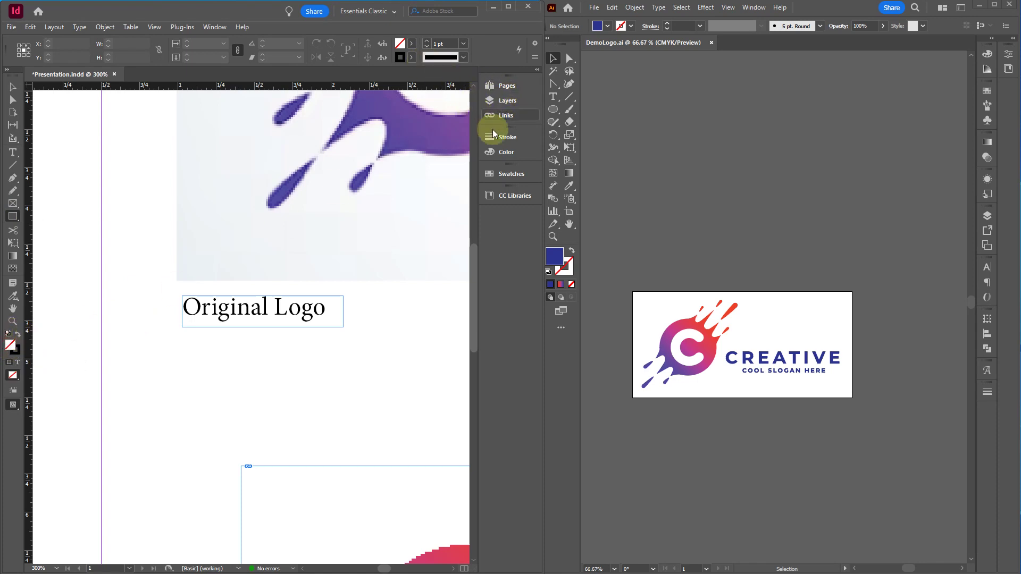
{"action": "left_click", "coordinate": [498, 153]}
{"action": "left_click", "coordinate": [471, 206]}
{"action": "left_click", "coordinate": [367, 154]}
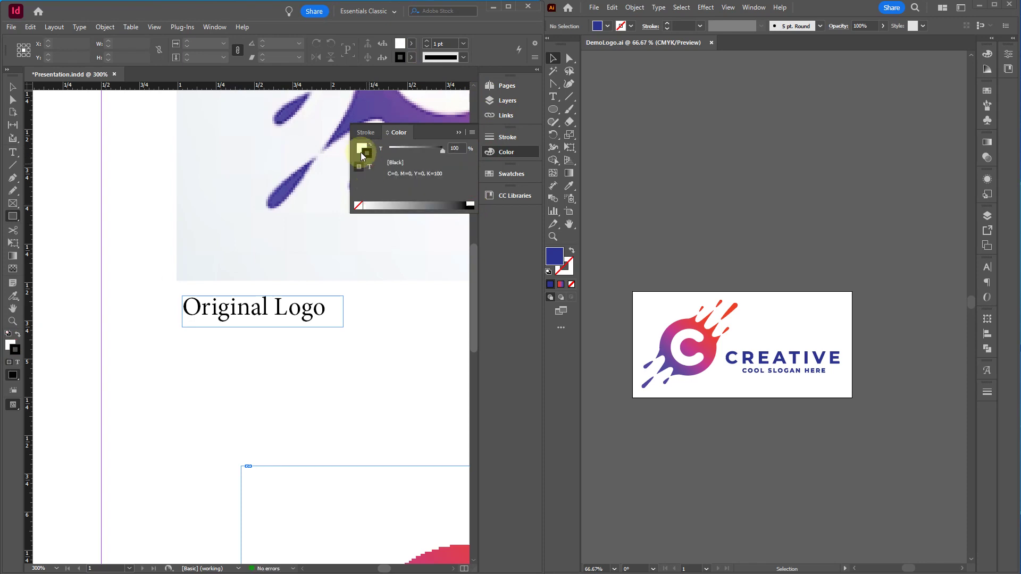
{"action": "left_click", "coordinate": [360, 149]}
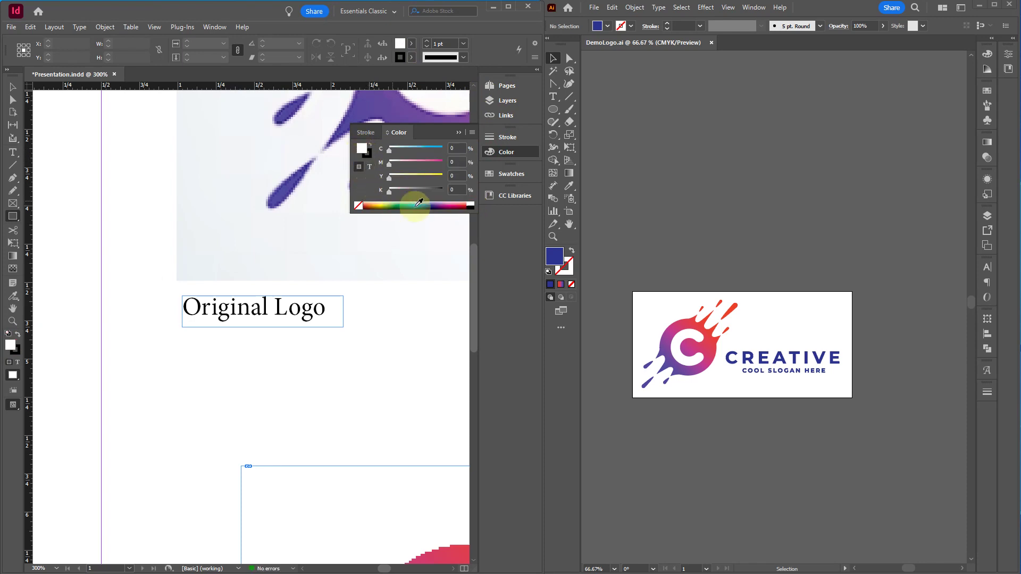
{"action": "left_click", "coordinate": [471, 206]}
{"action": "left_click", "coordinate": [369, 145]}
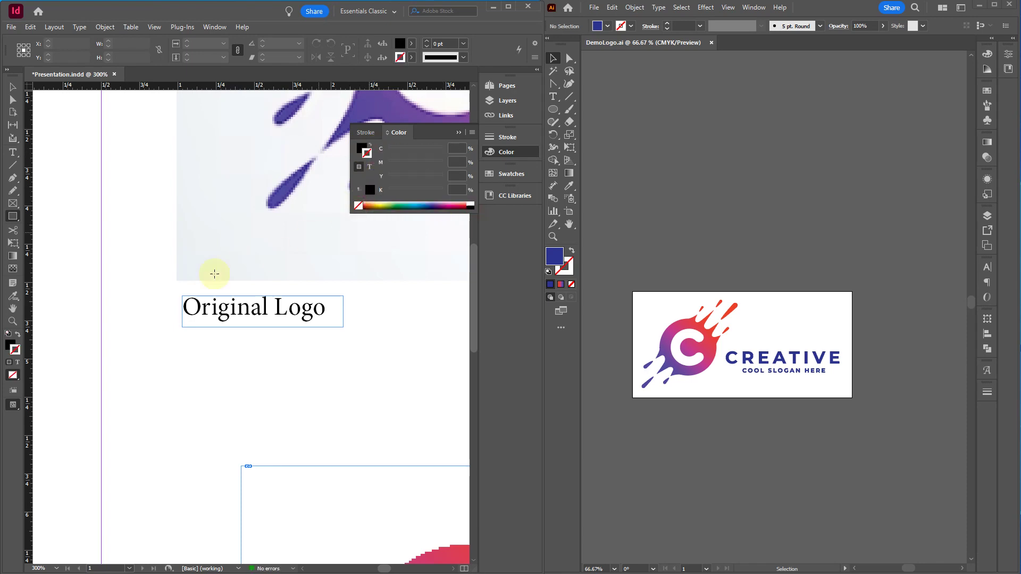
{"action": "left_click_drag", "start_coordinate": [177, 289], "coordinate": [351, 332]}
{"action": "key", "text": "v"}
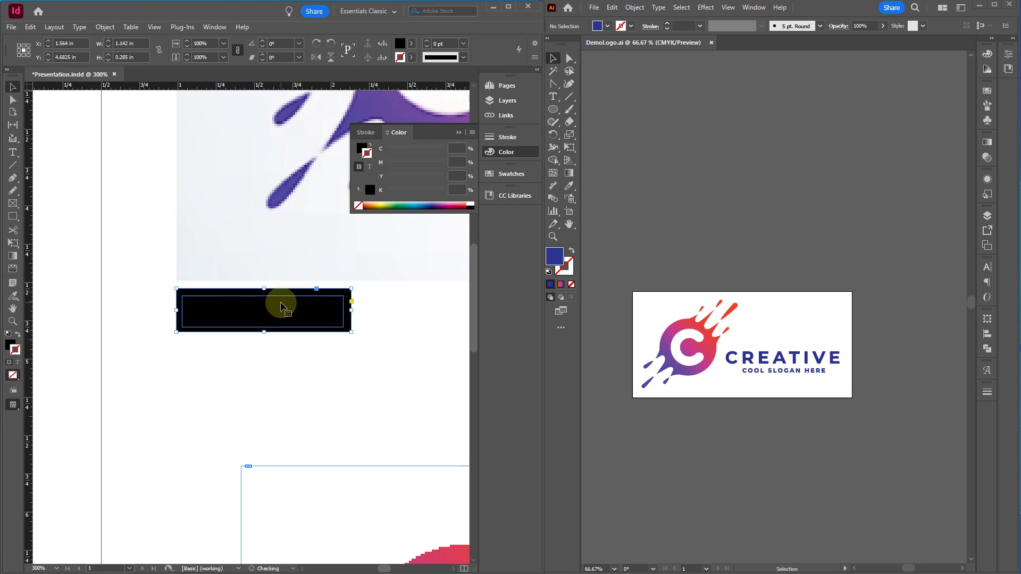
Make the 'Original Logo' caption text white
{"action": "left_click", "coordinate": [265, 313]}
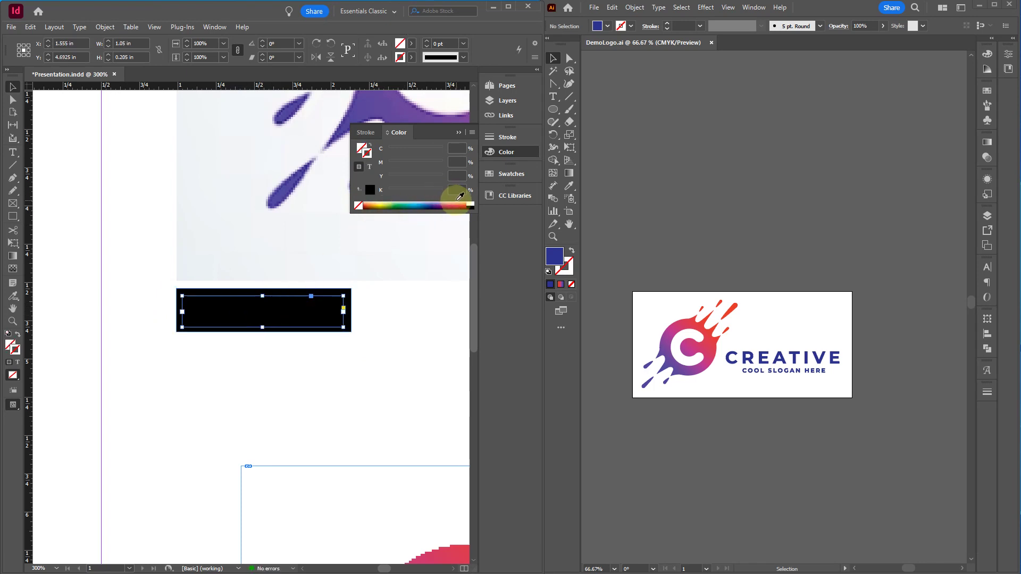
{"action": "left_click", "coordinate": [360, 148]}
{"action": "left_click", "coordinate": [470, 204]}
{"action": "left_click", "coordinate": [309, 369]}
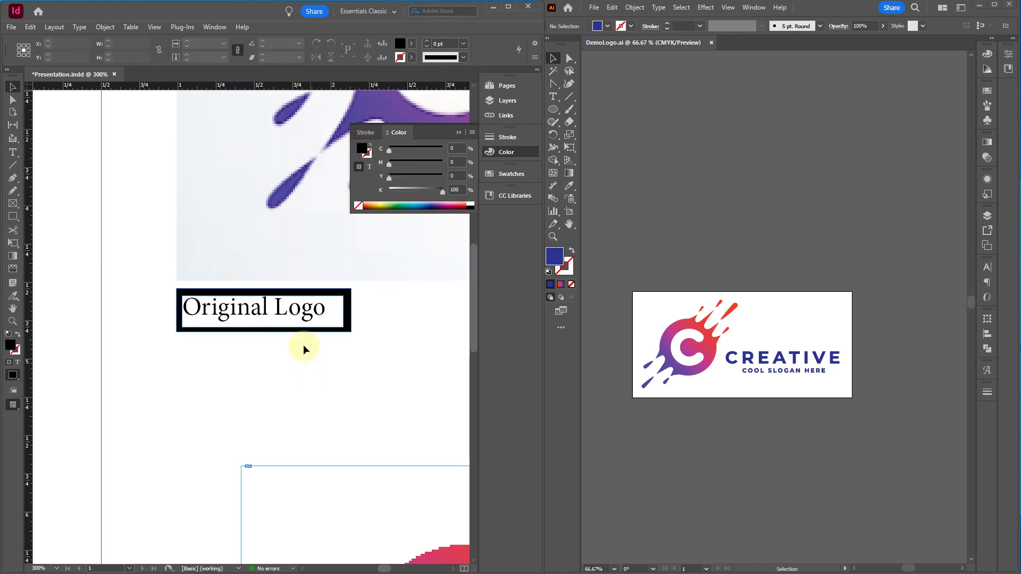
{"action": "key", "text": "ctrl+z"}
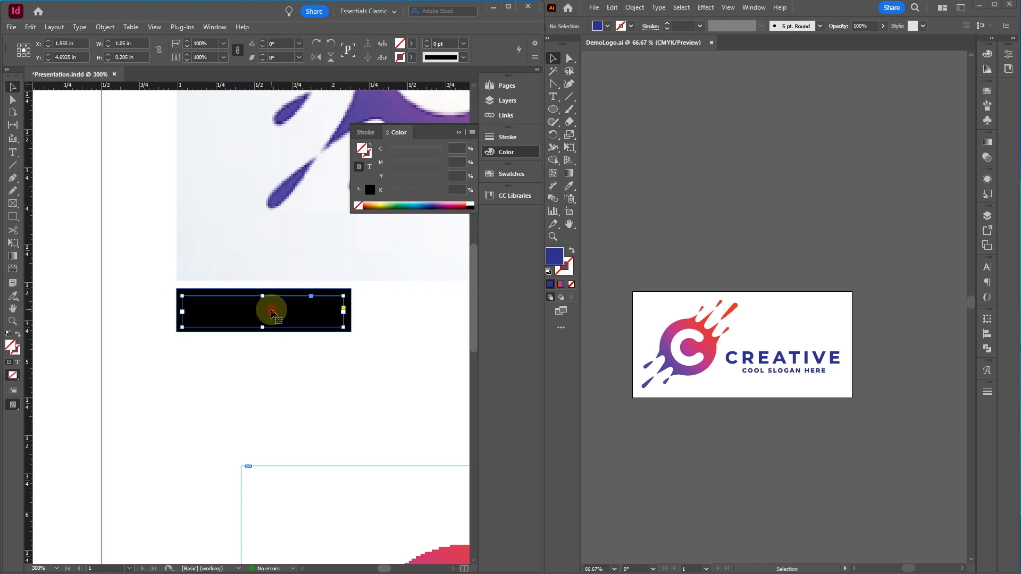
{"action": "double_click", "coordinate": [271, 313]}
{"action": "key", "text": "ctrl+a"}
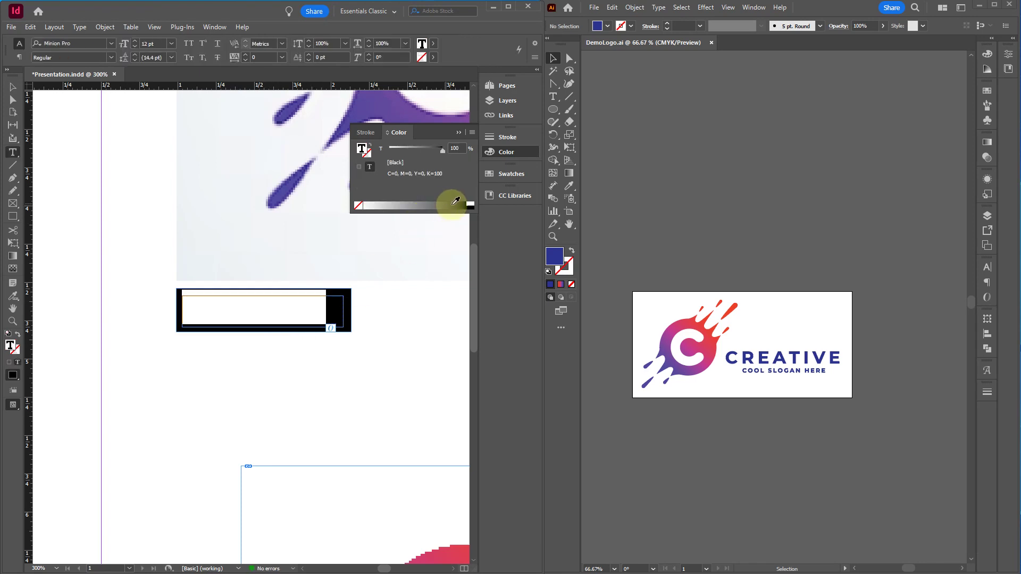
{"action": "left_click", "coordinate": [469, 203]}
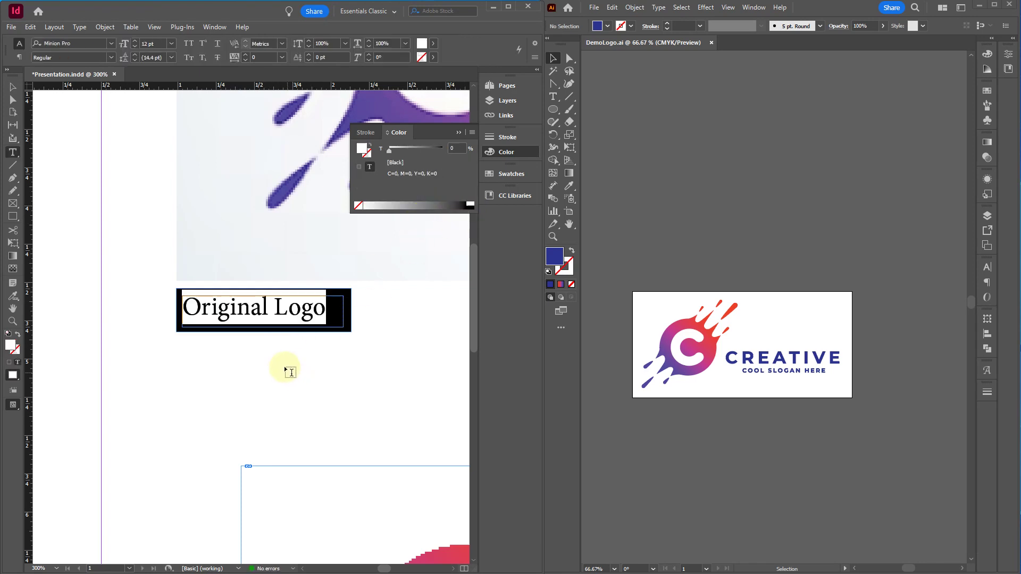
{"action": "key", "text": "Escape"}
Center the caption text within the black box
{"action": "scroll", "coordinate": [291, 340], "scroll_direction": "up", "scroll_amount": 3}
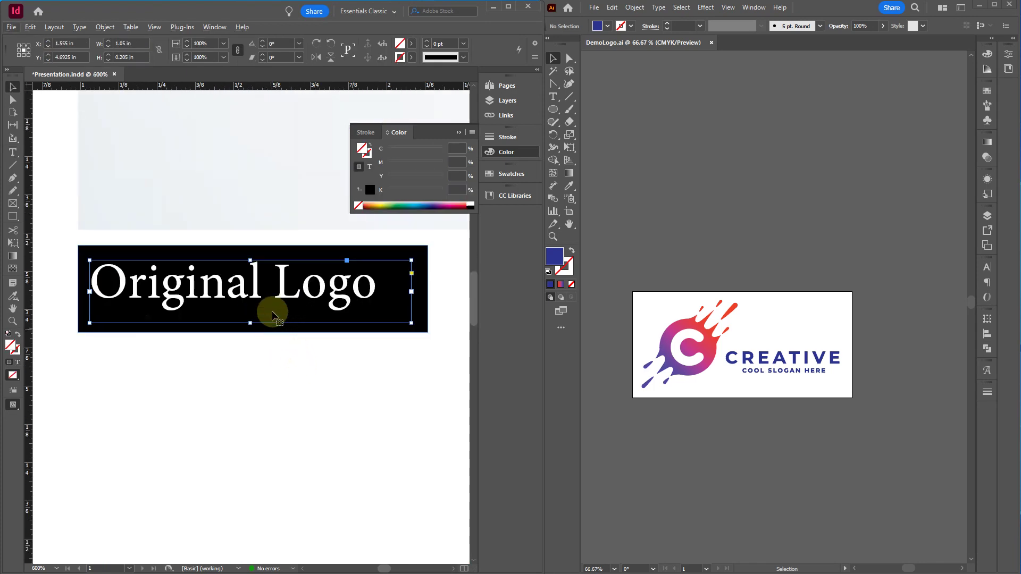
{"action": "left_click_drag", "start_coordinate": [272, 308], "coordinate": [292, 290]}
{"action": "scroll", "coordinate": [269, 384], "scroll_direction": "down", "scroll_amount": 3}
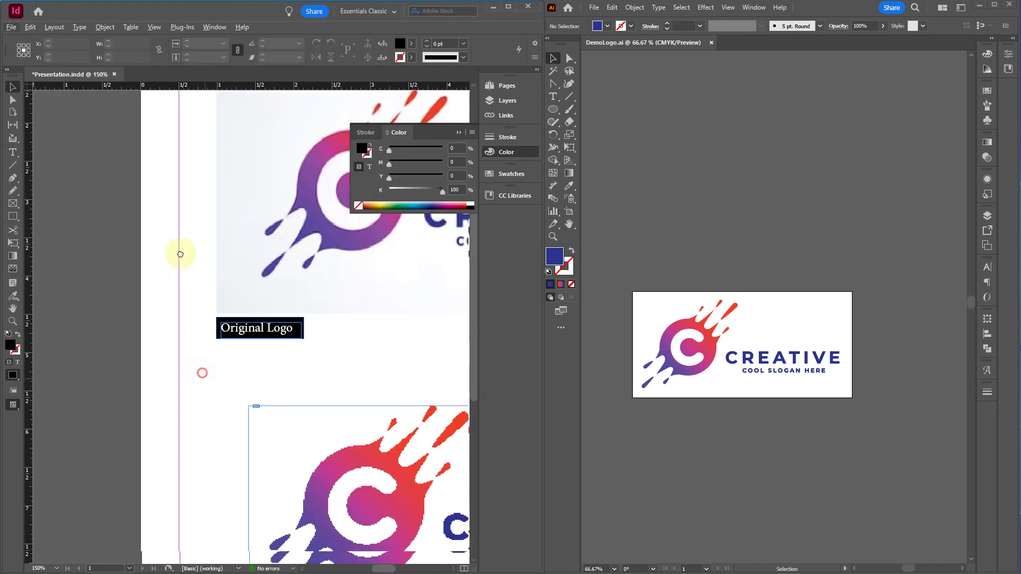
{"action": "scroll", "coordinate": [172, 225], "scroll_direction": "down", "scroll_amount": 3}
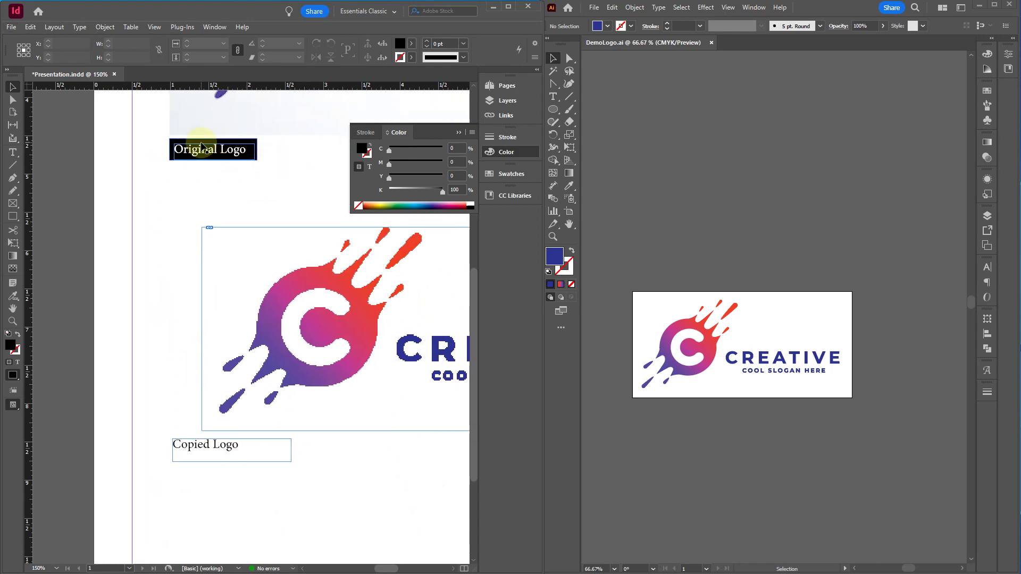
{"action": "scroll", "coordinate": [199, 150], "scroll_direction": "up", "scroll_amount": 2}
{"action": "left_click", "coordinate": [293, 219]}
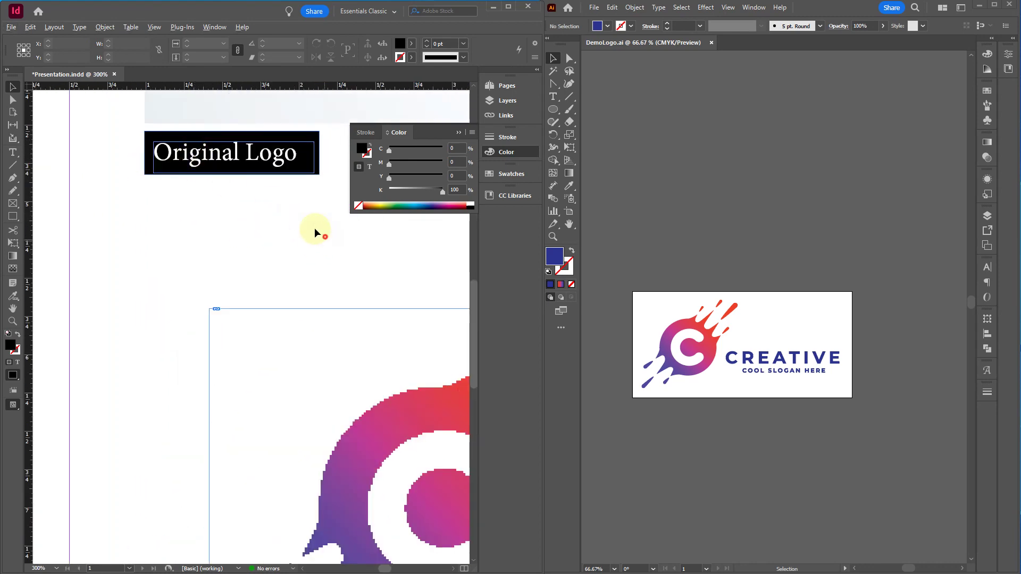
Delete the plain 'Copied Logo' caption
{"action": "left_click", "coordinate": [171, 159]}
{"action": "scroll", "coordinate": [171, 159], "scroll_direction": "down", "scroll_amount": 4}
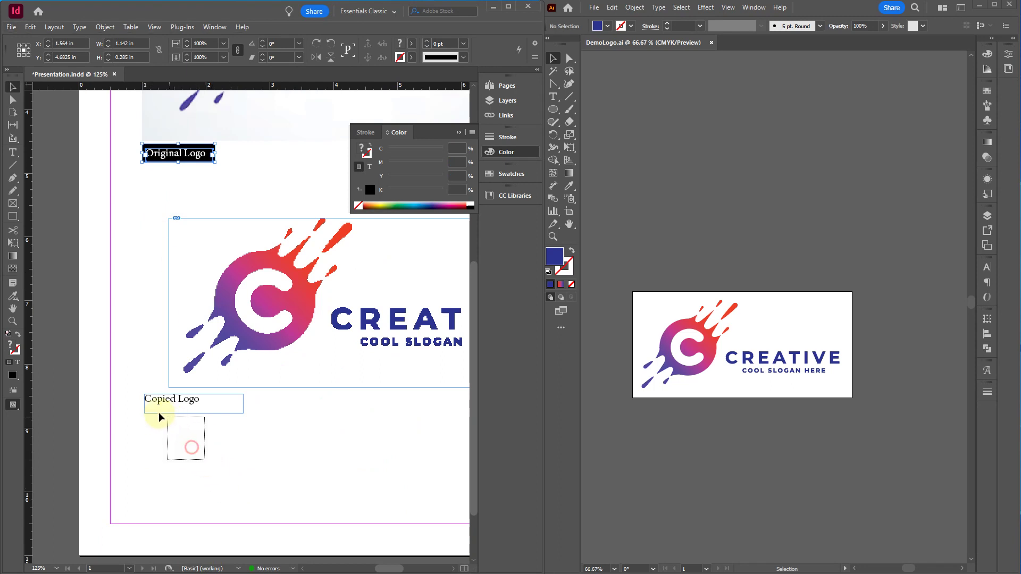
{"action": "left_click", "coordinate": [143, 403]}
{"action": "key", "text": "Delete"}
Duplicate the black box and caption together beneath the redrawn logo
{"action": "left_click_drag", "start_coordinate": [209, 187], "coordinate": [131, 150]}
{"action": "left_click_drag", "start_coordinate": [200, 155], "coordinate": [201, 412]}
{"action": "scroll", "coordinate": [171, 413], "scroll_direction": "up", "scroll_amount": 3}
{"action": "left_click", "coordinate": [79, 27]}
{"action": "key", "text": "Escape"}
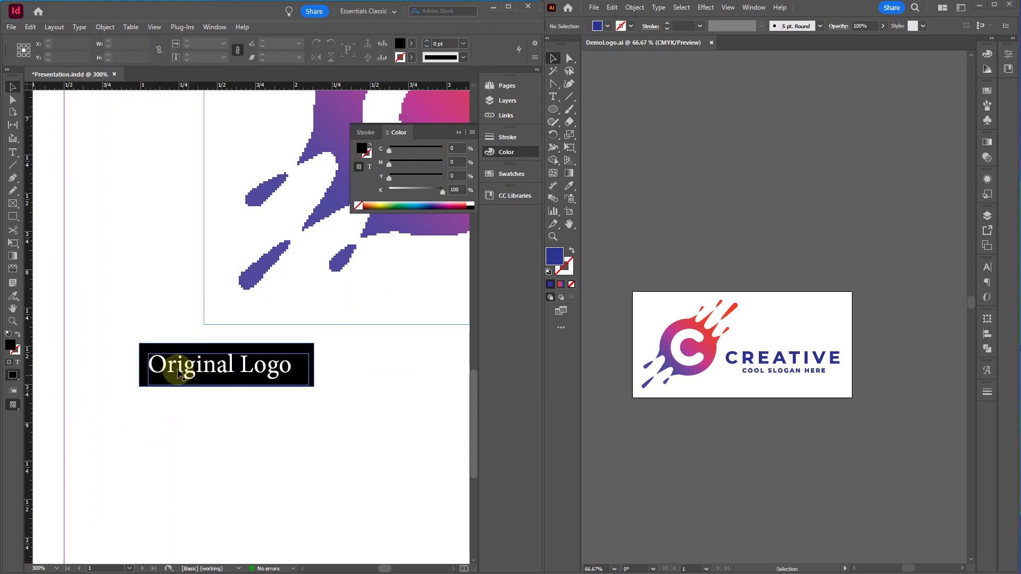
Change the copied label's text from 'Original' to 'Copied'
{"action": "double_click", "coordinate": [179, 373]}
{"action": "scroll", "coordinate": [234, 363], "scroll_direction": "left", "scroll_amount": 10}
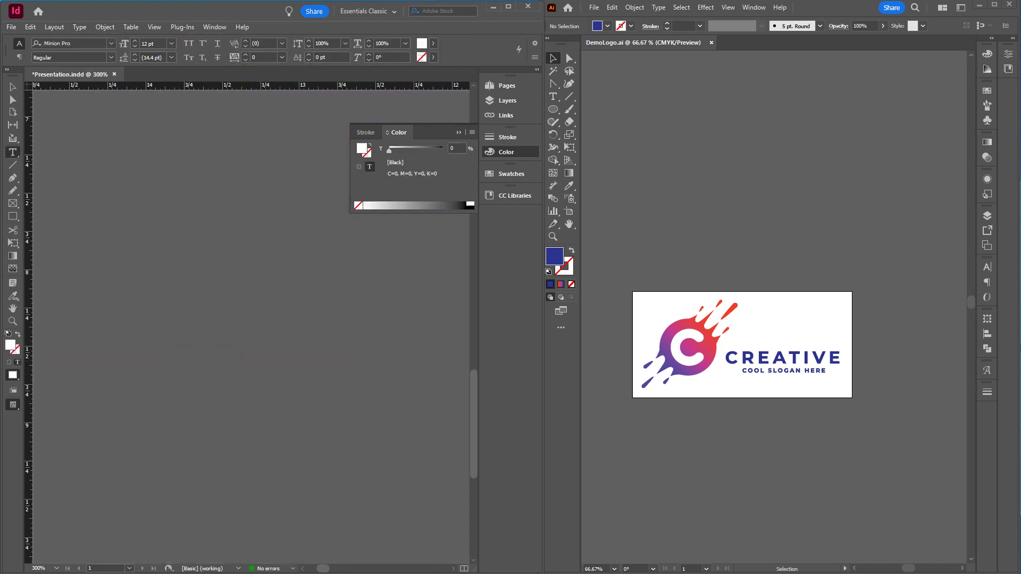
{"action": "scroll", "coordinate": [75, 415], "scroll_direction": "down", "scroll_amount": 5}
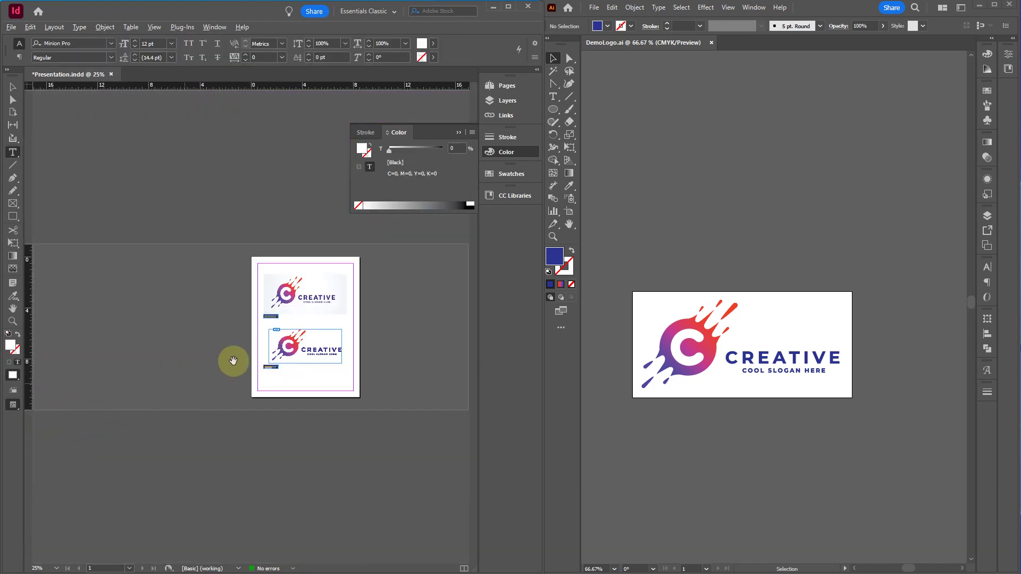
{"action": "scroll", "coordinate": [290, 417], "scroll_direction": "up", "scroll_amount": 3}
{"action": "scroll", "coordinate": [290, 417], "scroll_direction": "up", "scroll_amount": 2}
{"action": "key", "text": "ctrl+shift+Right"}
{"action": "scroll", "coordinate": [297, 399], "scroll_direction": "down", "scroll_amount": 3}
{"action": "scroll", "coordinate": [378, 296], "scroll_direction": "up", "scroll_amount": 1}
{"action": "scroll", "coordinate": [333, 303], "scroll_direction": "up", "scroll_amount": 2}
{"action": "left_click_drag", "start_coordinate": [310, 352], "coordinate": [137, 342]}
{"action": "type", "text": "Copied Logo"}
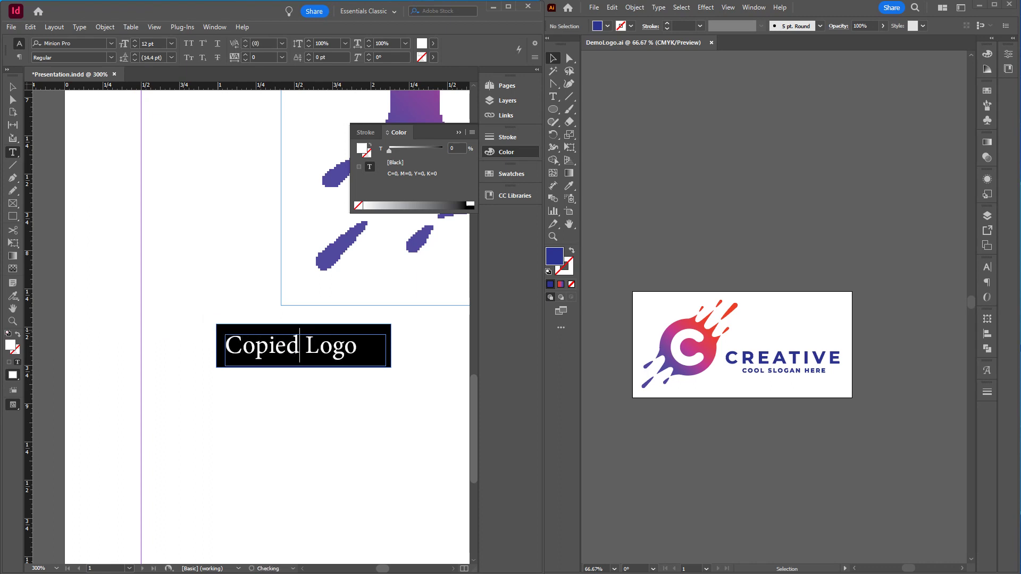
{"action": "key", "text": "Escape"}
Select both caption labels and widen them to 2.647 in
{"action": "key", "text": "ctrl+minus"}
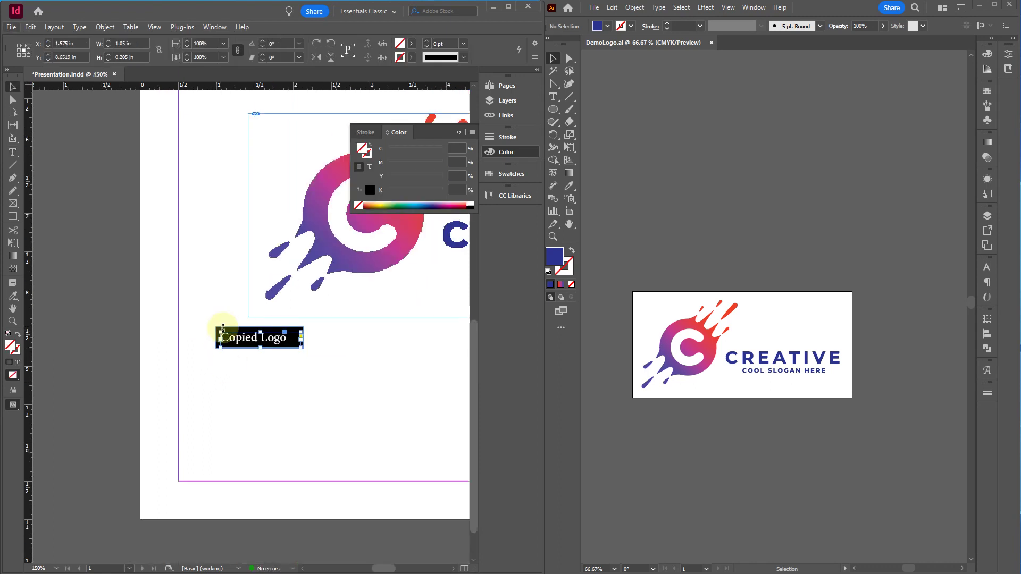
{"action": "key", "text": "alt+v"}
{"action": "left_click", "coordinate": [232, 324]}
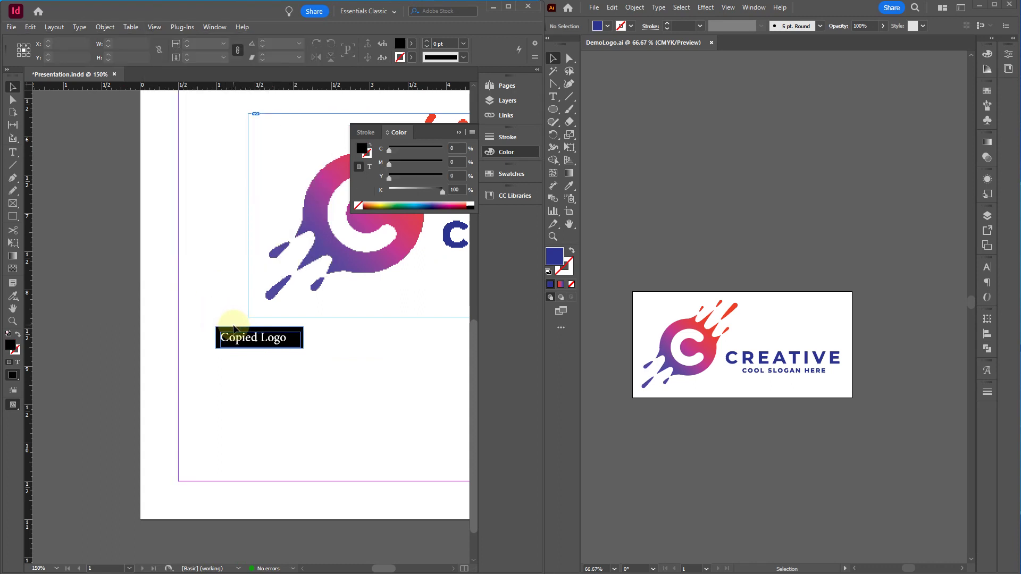
{"action": "left_click", "coordinate": [234, 328]}
{"action": "left_click_drag", "start_coordinate": [224, 194], "coordinate": [102, 268]}
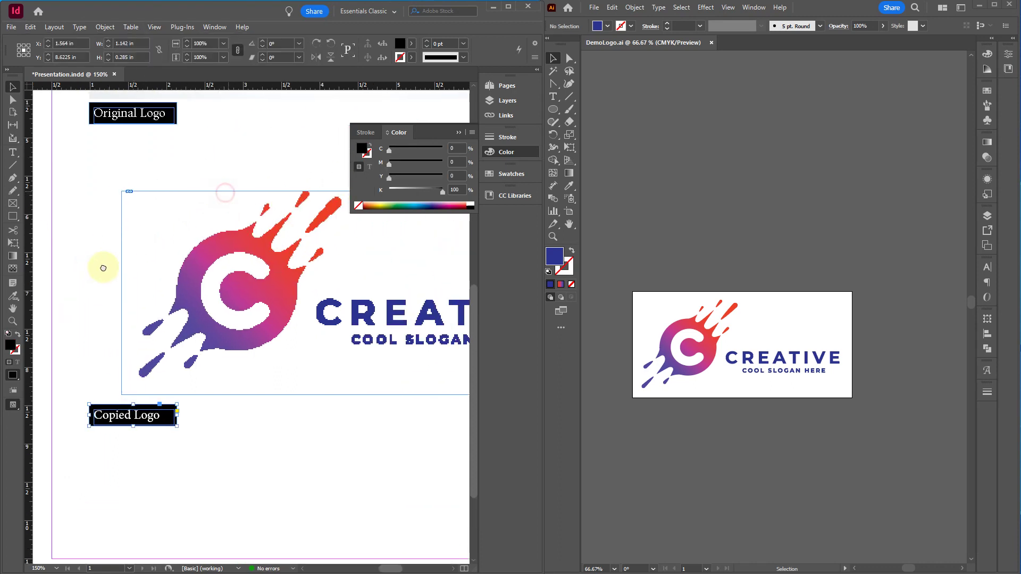
{"action": "left_click", "coordinate": [174, 111], "text": "shift"}
{"action": "scroll", "coordinate": [173, 264], "scroll_direction": "down", "scroll_amount": 2}
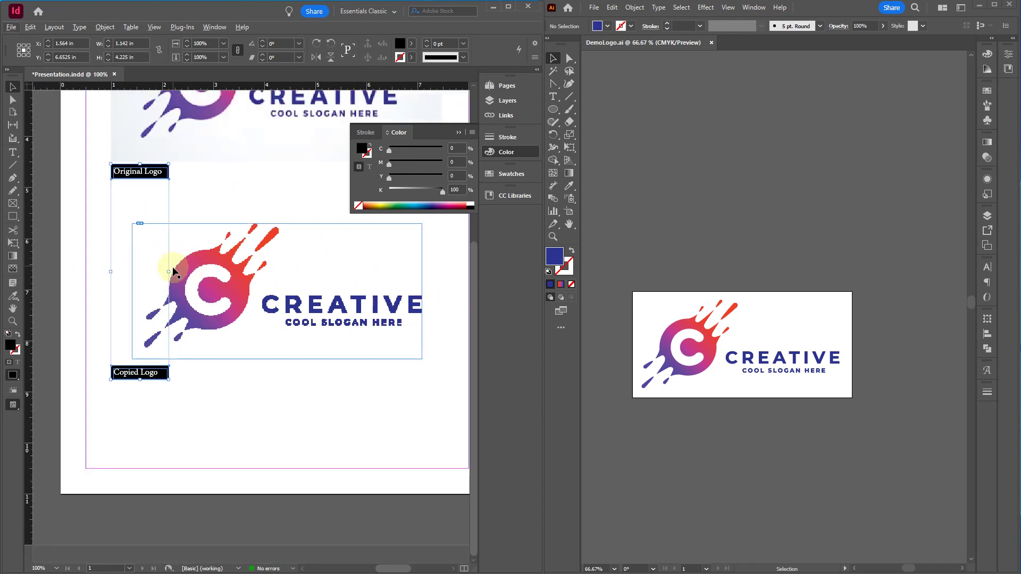
{"action": "left_click_drag", "start_coordinate": [168, 271], "coordinate": [246, 271]}
{"action": "left_click", "coordinate": [331, 423]}
{"action": "scroll", "coordinate": [322, 410], "scroll_direction": "down", "scroll_amount": 1}
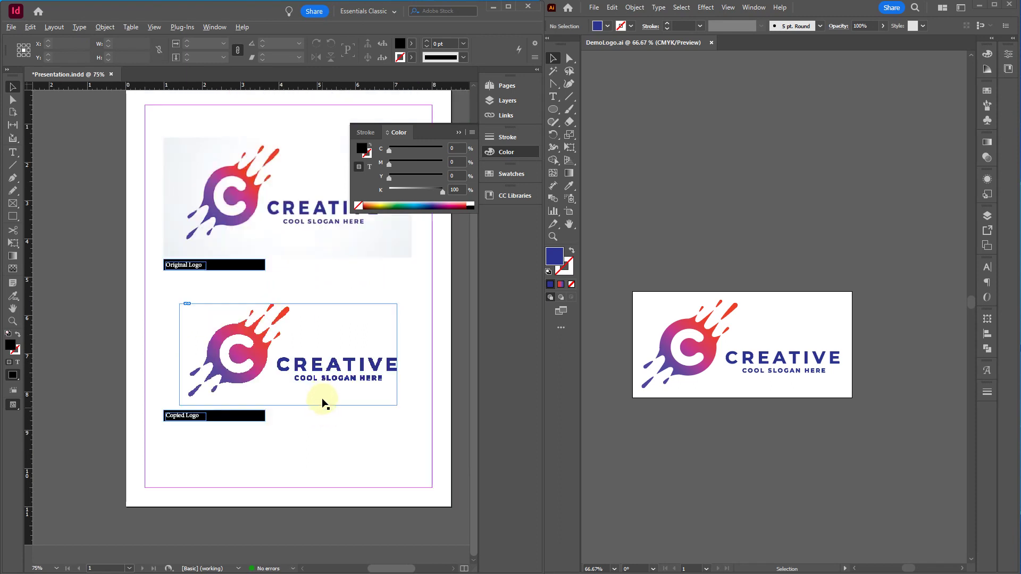
Turn on View > Overprint Preview and collapse the Color panel into the dock
{"action": "left_click", "coordinate": [153, 30]}
{"action": "left_click", "coordinate": [173, 40]}
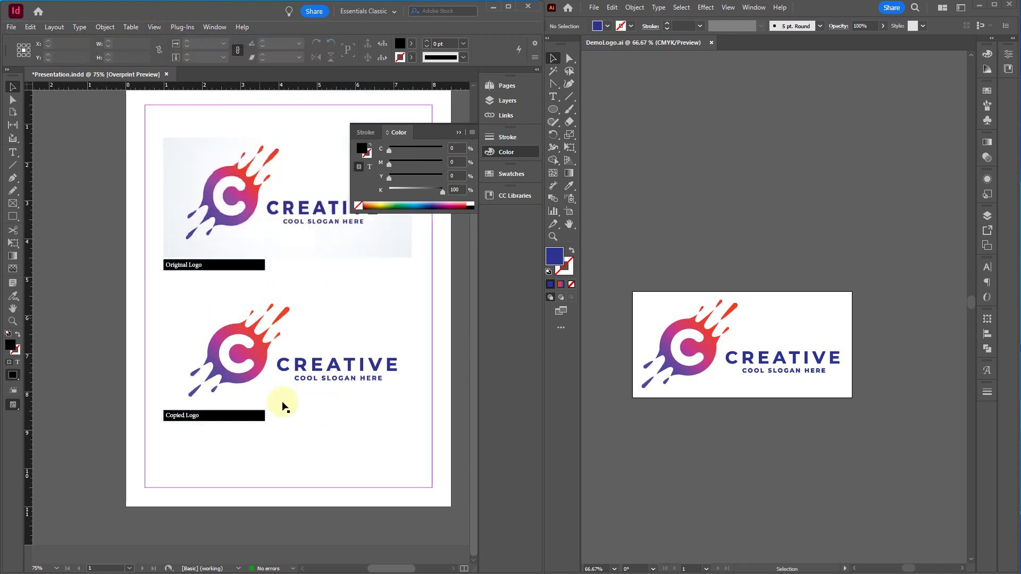
{"action": "left_click", "coordinate": [523, 156]}
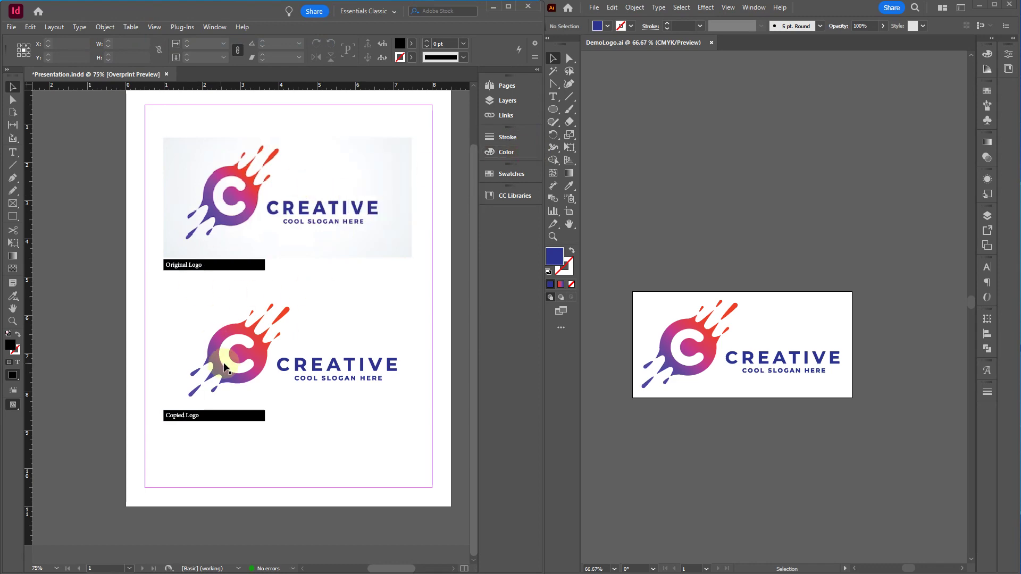
{"action": "scroll", "coordinate": [248, 327], "scroll_direction": "up", "scroll_amount": 4}
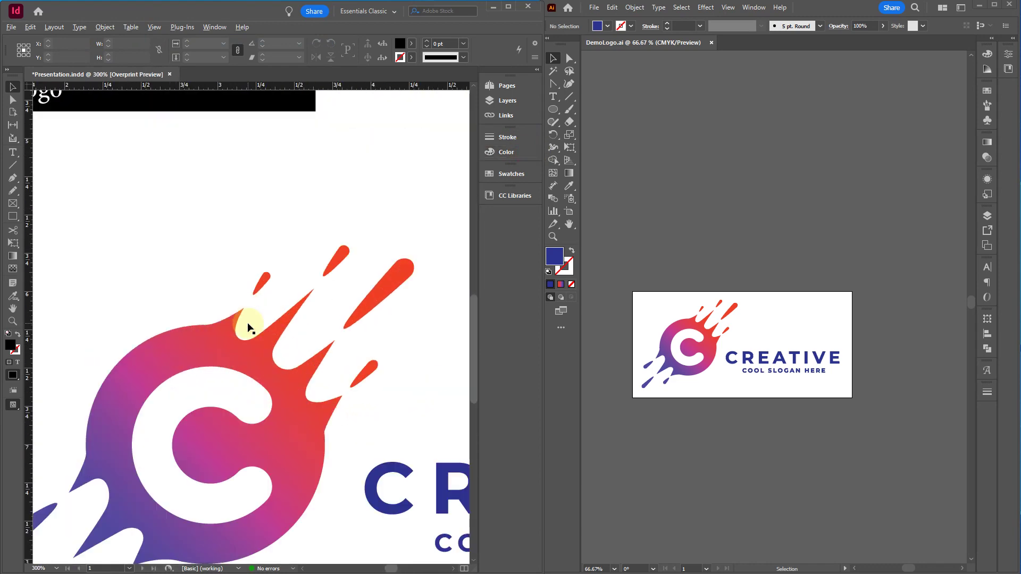
{"action": "scroll", "coordinate": [248, 326], "scroll_direction": "down", "scroll_amount": 3}
{"action": "scroll", "coordinate": [249, 330], "scroll_direction": "down", "scroll_amount": 2}
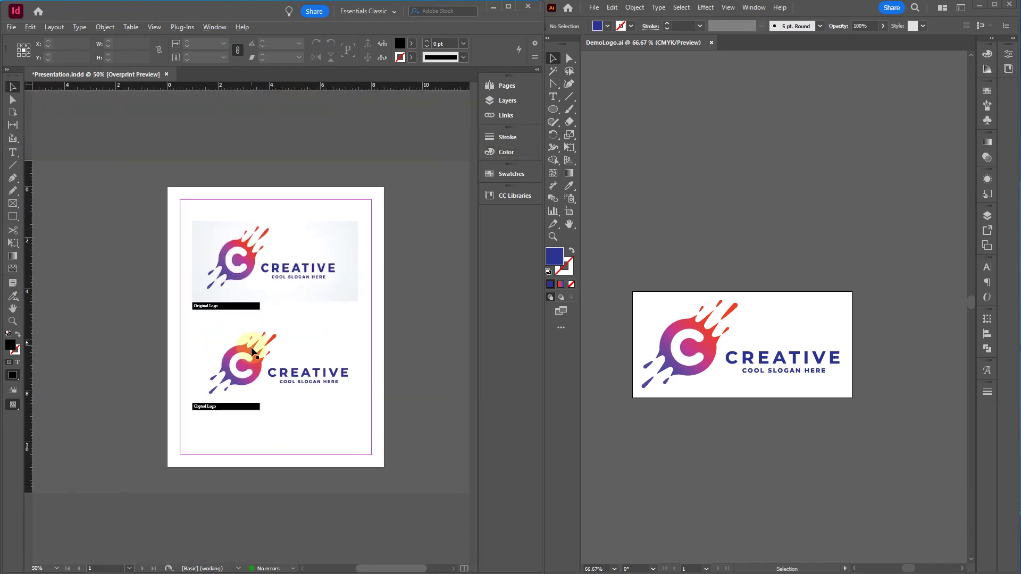
{"action": "scroll", "coordinate": [252, 349], "scroll_direction": "up", "scroll_amount": 3}
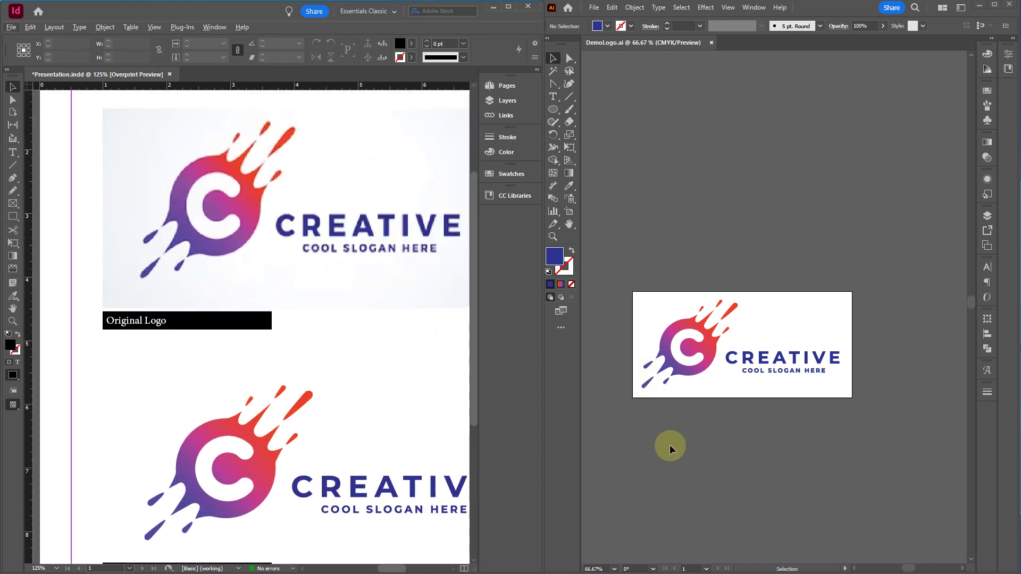
In Illustrator's DemoLogo.ai, switch to Outline view and zoom to the C mark
{"action": "left_click", "coordinate": [725, 410]}
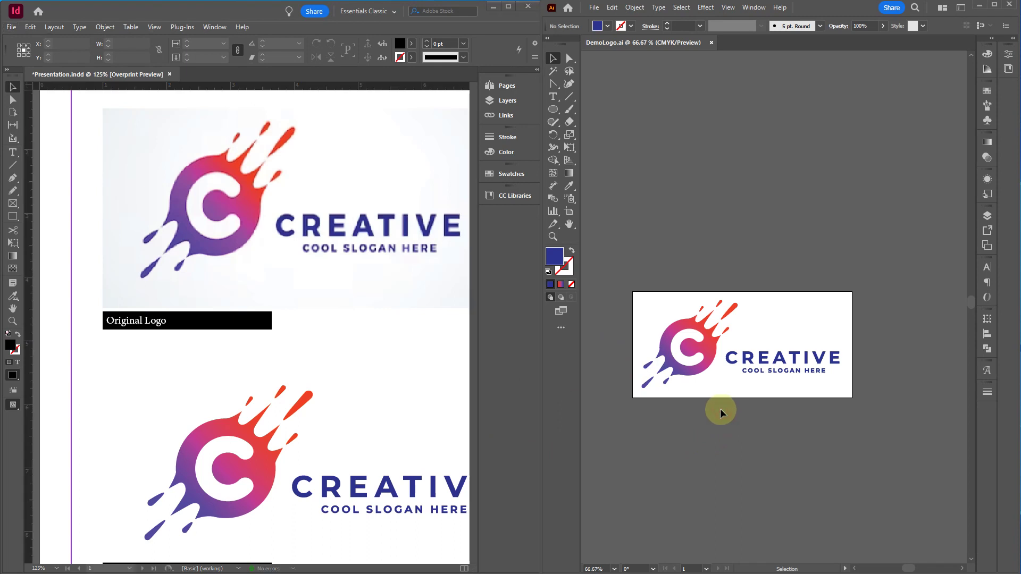
{"action": "key", "text": "ctrl+y"}
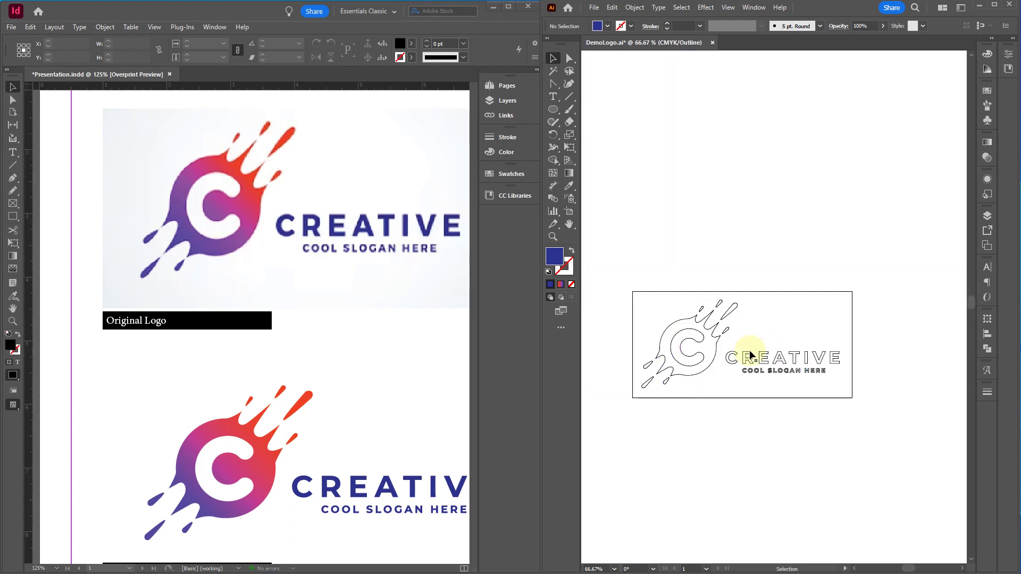
{"action": "scroll", "coordinate": [746, 358], "scroll_direction": "up", "scroll_amount": 6}
{"action": "left_click_drag", "start_coordinate": [675, 320], "coordinate": [928, 267]}
{"action": "scroll", "coordinate": [794, 231], "scroll_direction": "down", "scroll_amount": 3}
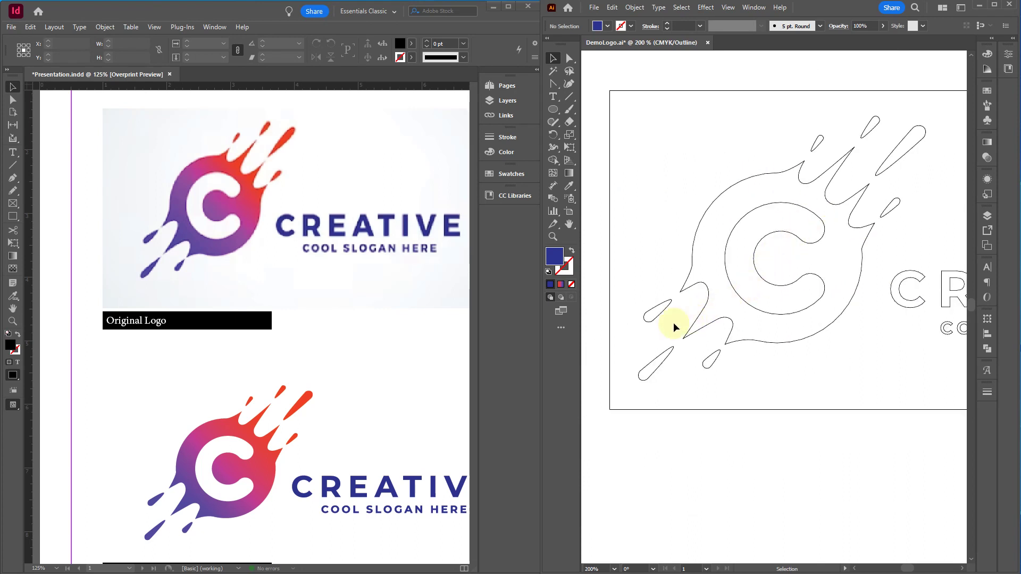
Add seven anchor points along the C path's upper-left outer curve
{"action": "left_click", "coordinate": [742, 182]}
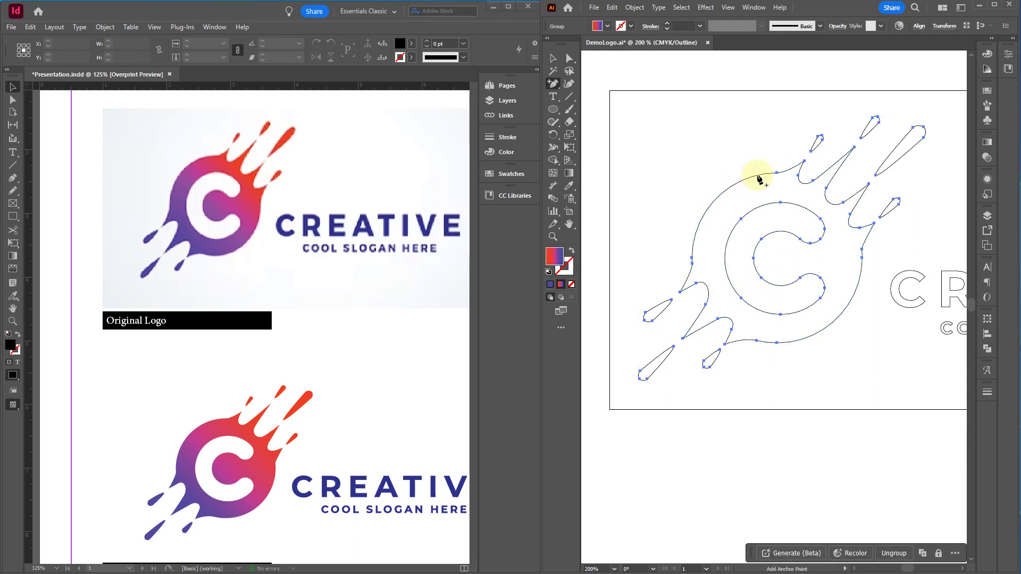
{"action": "key", "text": "plus"}
{"action": "left_click", "coordinate": [739, 183]}
{"action": "left_click", "coordinate": [715, 200]}
{"action": "left_click", "coordinate": [710, 206]}
{"action": "left_click", "coordinate": [706, 211]}
{"action": "left_click", "coordinate": [702, 217]}
{"action": "left_click", "coordinate": [696, 230]}
{"action": "left_click", "coordinate": [692, 244]}
Check the new anchors with Direct Selection, then deselect the C path
{"action": "key", "text": "v"}
{"action": "left_click", "coordinate": [732, 480]}
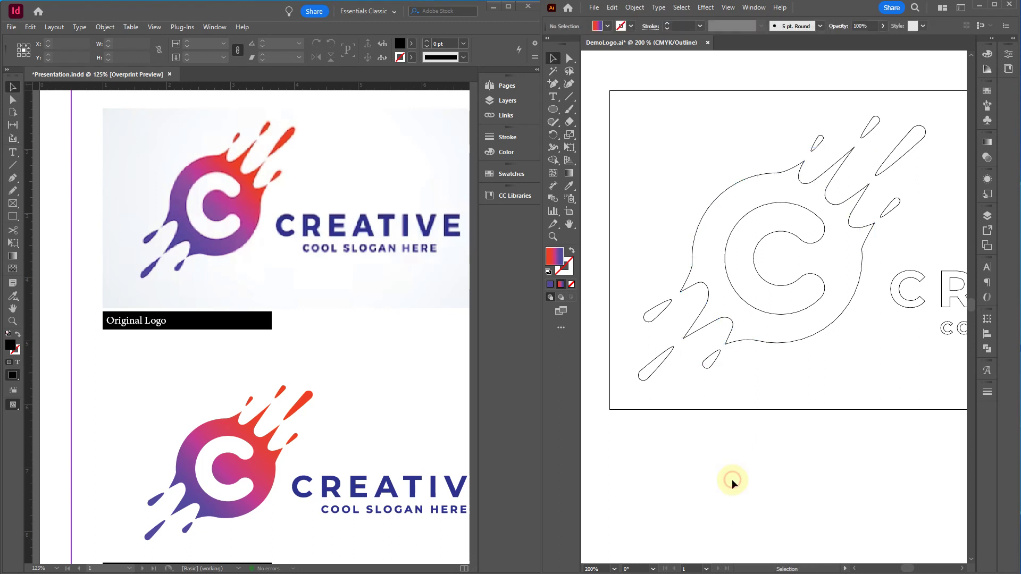
{"action": "key", "text": "a"}
{"action": "left_click", "coordinate": [768, 206]}
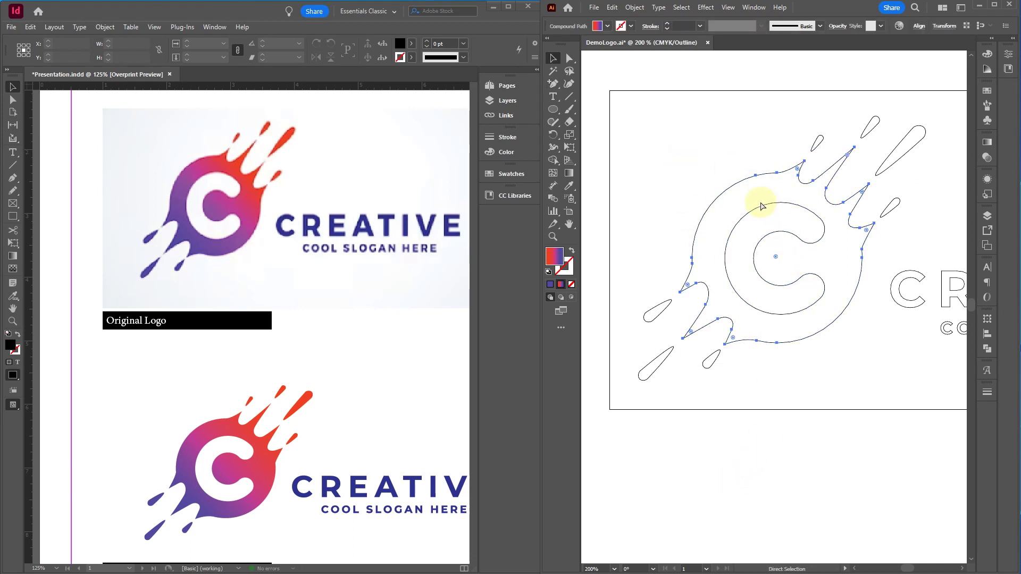
{"action": "key", "text": "v"}
{"action": "left_click", "coordinate": [750, 469]}
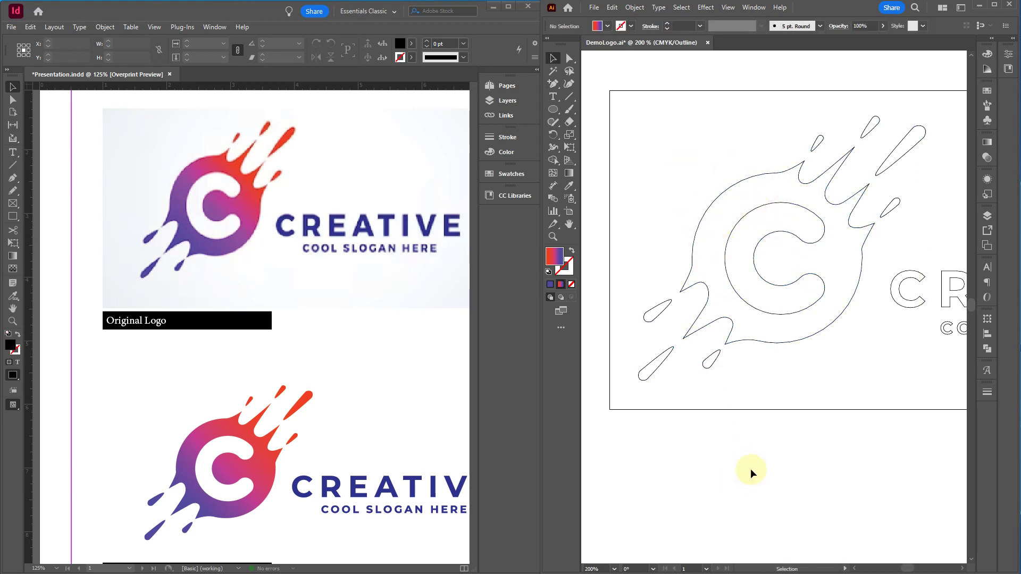
{"action": "key", "text": "ctrl+y"}
{"action": "left_click_drag", "start_coordinate": [771, 464], "coordinate": [684, 349]}
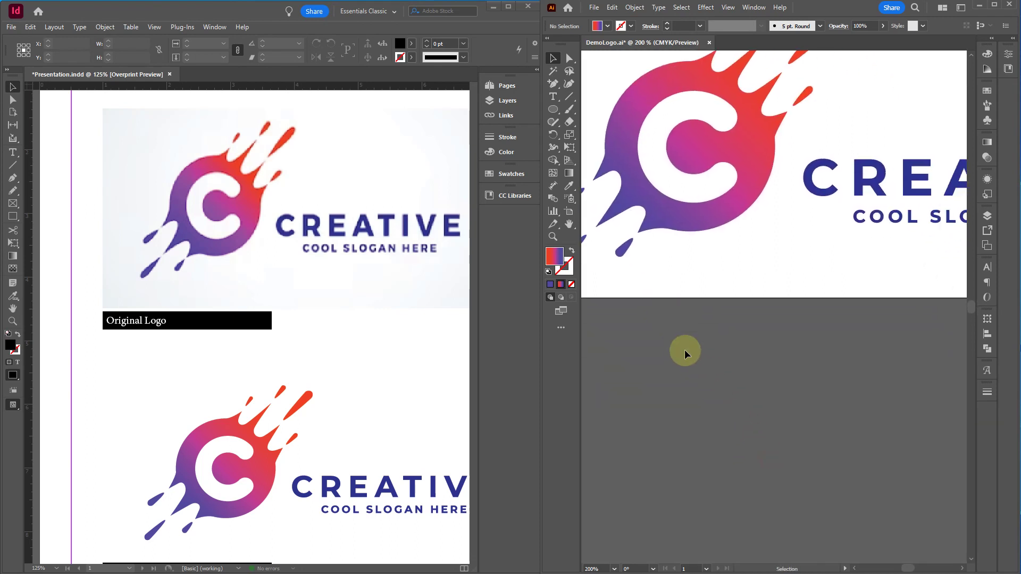
{"action": "key", "text": "p"}
{"action": "left_click_drag", "start_coordinate": [786, 234], "coordinate": [551, 396]}
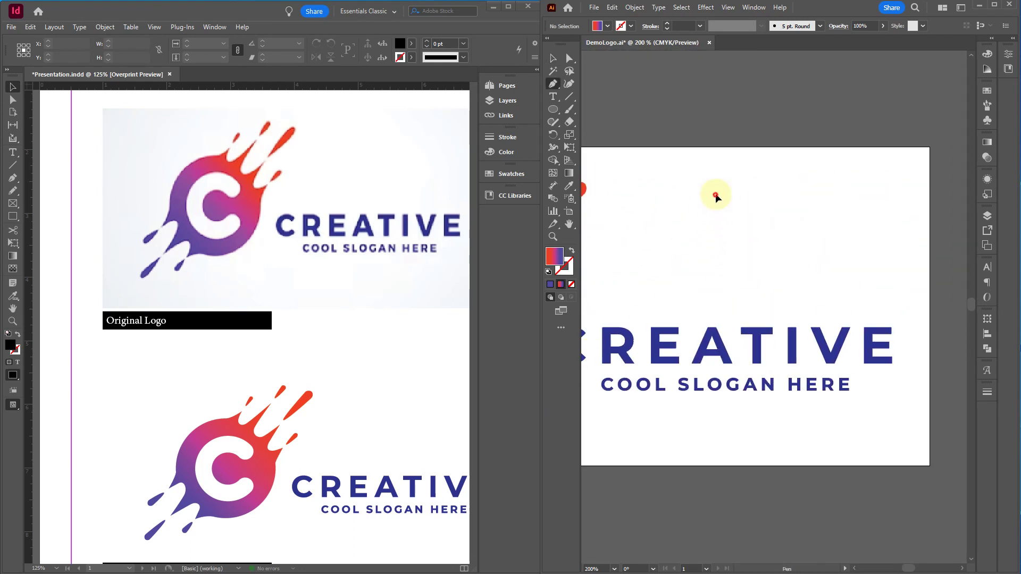
{"action": "left_click_drag", "start_coordinate": [715, 194], "coordinate": [728, 194]}
{"action": "left_click", "coordinate": [743, 199]}
{"action": "left_click", "coordinate": [768, 218]}
{"action": "left_click", "coordinate": [776, 232]}
{"action": "left_click_drag", "start_coordinate": [788, 240], "coordinate": [814, 244]}
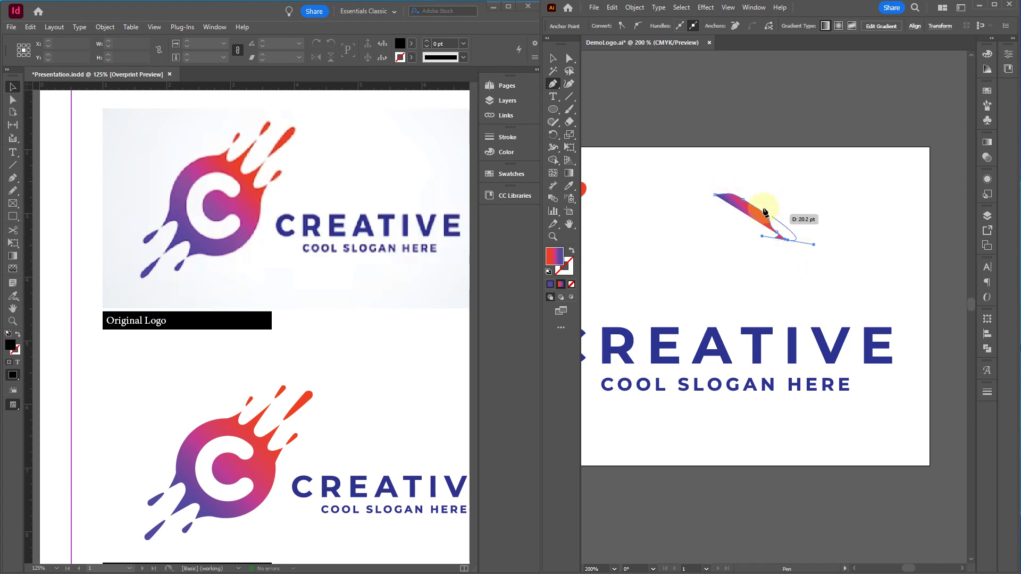
{"action": "key", "text": "ctrl+z"}
{"action": "key", "text": "ctrl+z"}
{"action": "key", "text": "ctrl+z"}
{"action": "key", "text": "ctrl+z"}
{"action": "key", "text": "ctrl+z"}
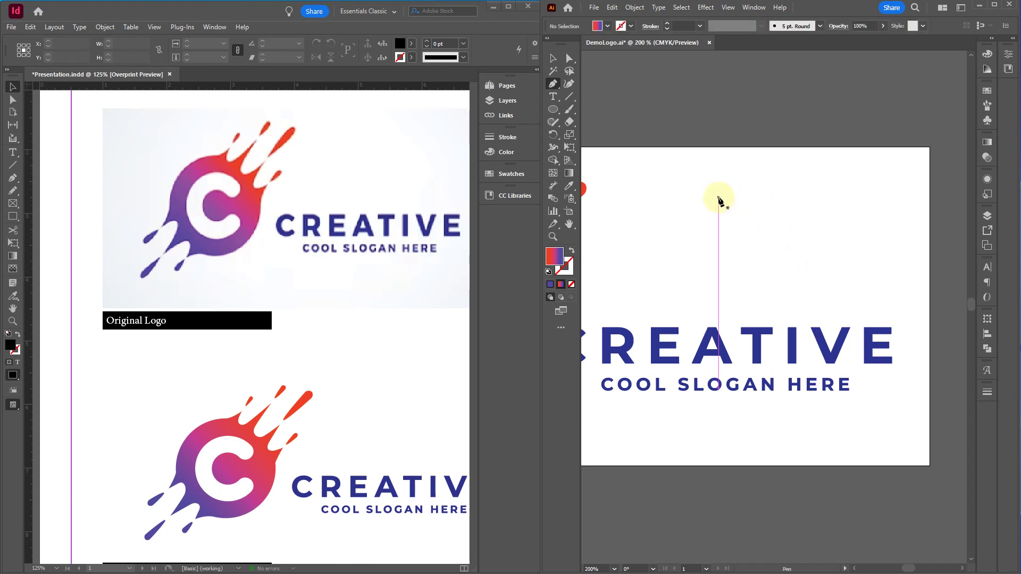
{"action": "key", "text": "ctrl+z"}
{"action": "left_click", "coordinate": [718, 202]}
{"action": "left_click", "coordinate": [752, 194]}
{"action": "left_click", "coordinate": [794, 198]}
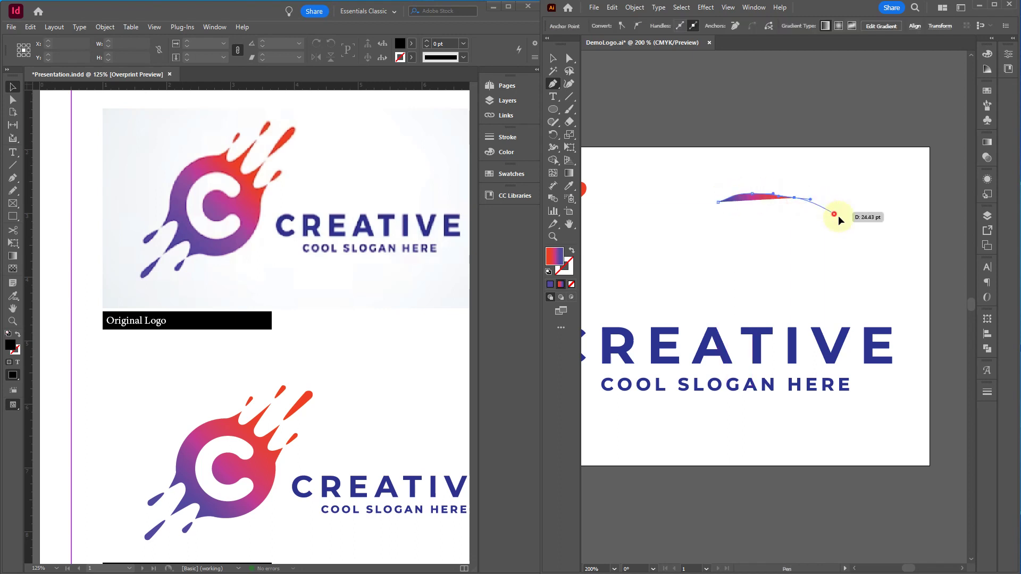
{"action": "left_click", "coordinate": [834, 213]}
{"action": "left_click", "coordinate": [860, 237]}
{"action": "left_click", "coordinate": [877, 266]}
{"action": "key", "text": "Escape"}
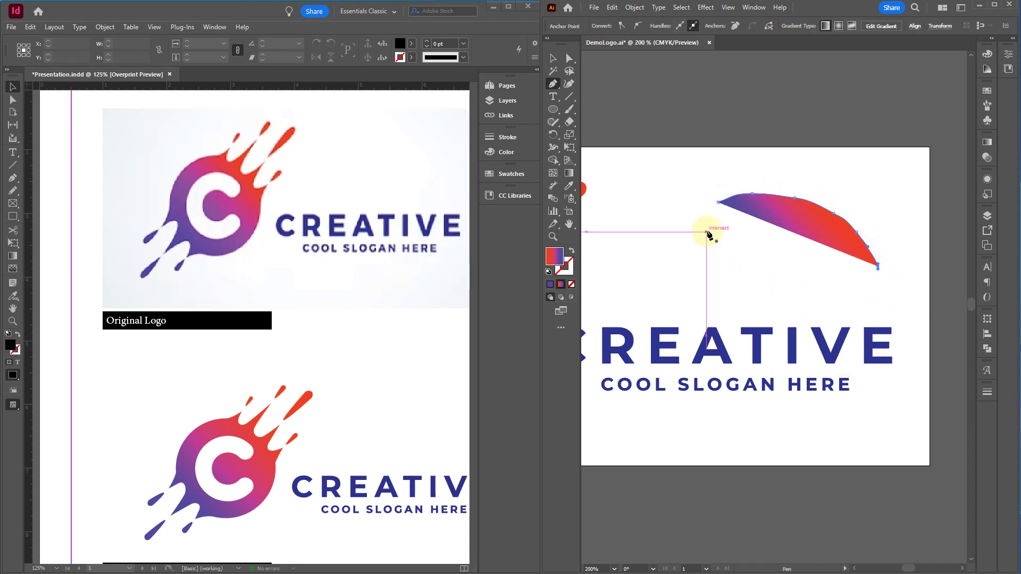
{"action": "left_click", "coordinate": [695, 233]}
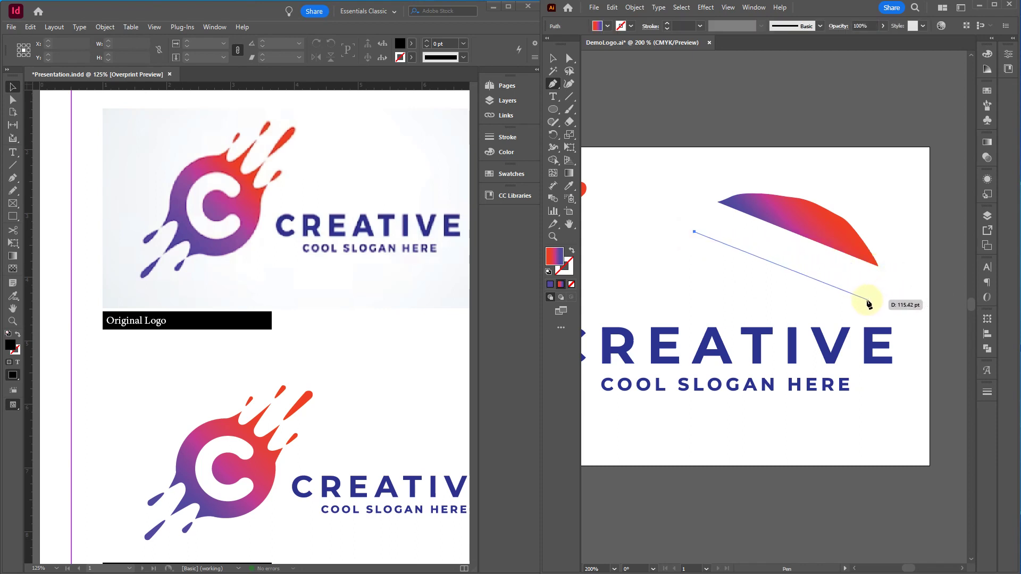
{"action": "left_click_drag", "start_coordinate": [867, 300], "coordinate": [940, 394]}
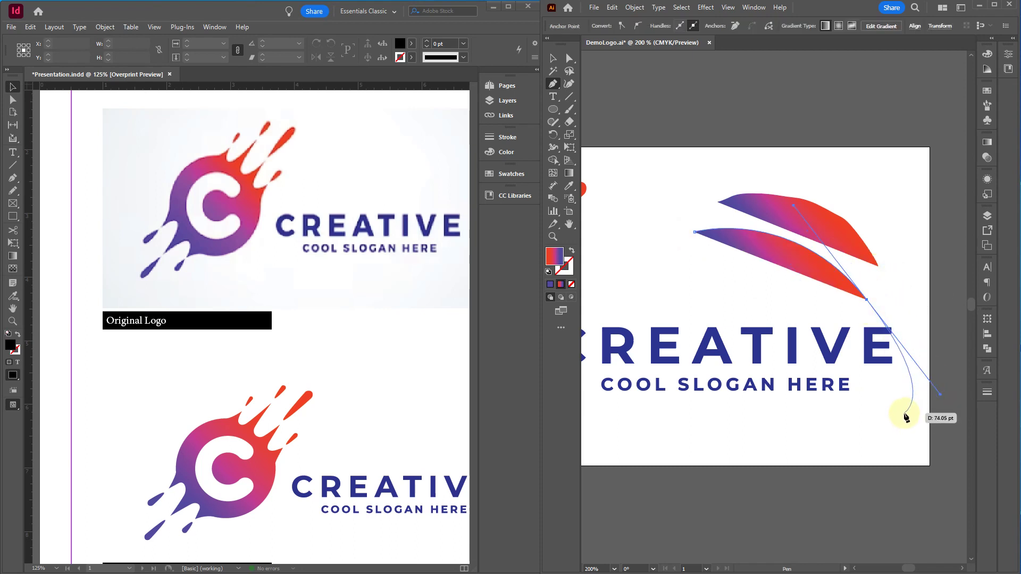
{"action": "key", "text": "v"}
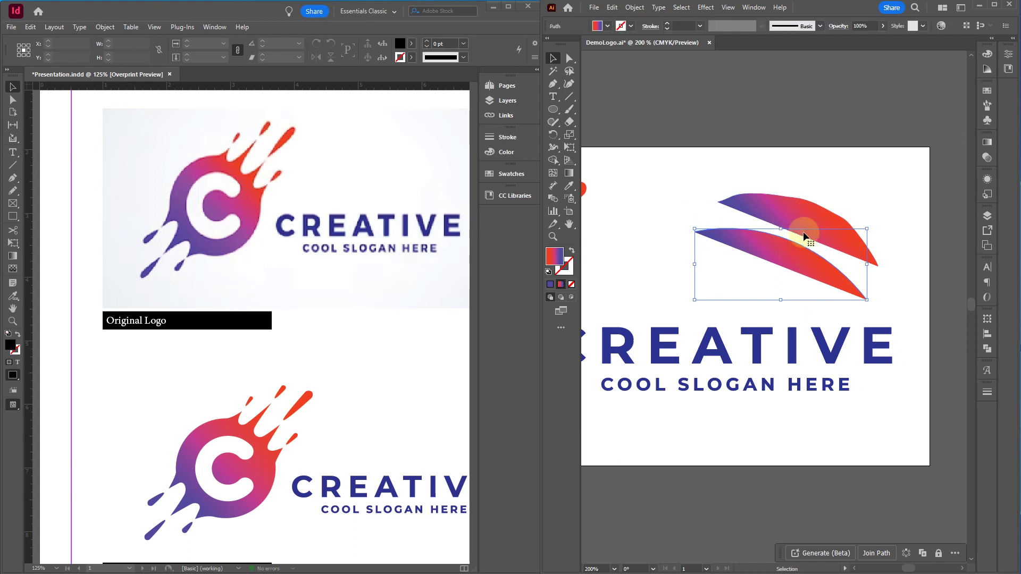
{"action": "key", "text": "ctrl+z"}
{"action": "key", "text": "ctrl+z"}
{"action": "scroll", "coordinate": [773, 256], "scroll_direction": "down", "scroll_amount": 2}
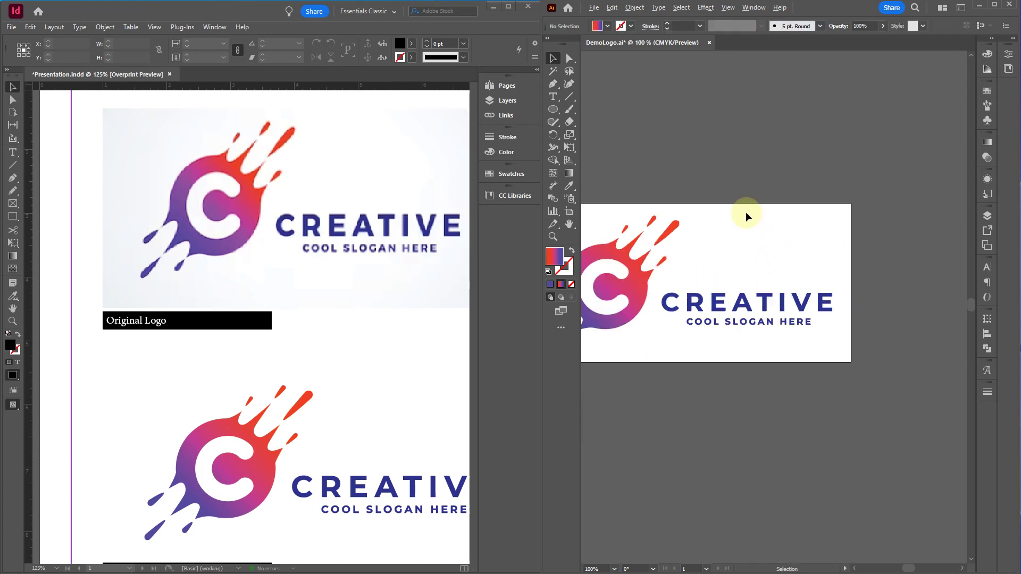
{"action": "left_click_drag", "start_coordinate": [651, 252], "coordinate": [764, 237]}
{"action": "scroll", "coordinate": [737, 285], "scroll_direction": "up", "scroll_amount": 2}
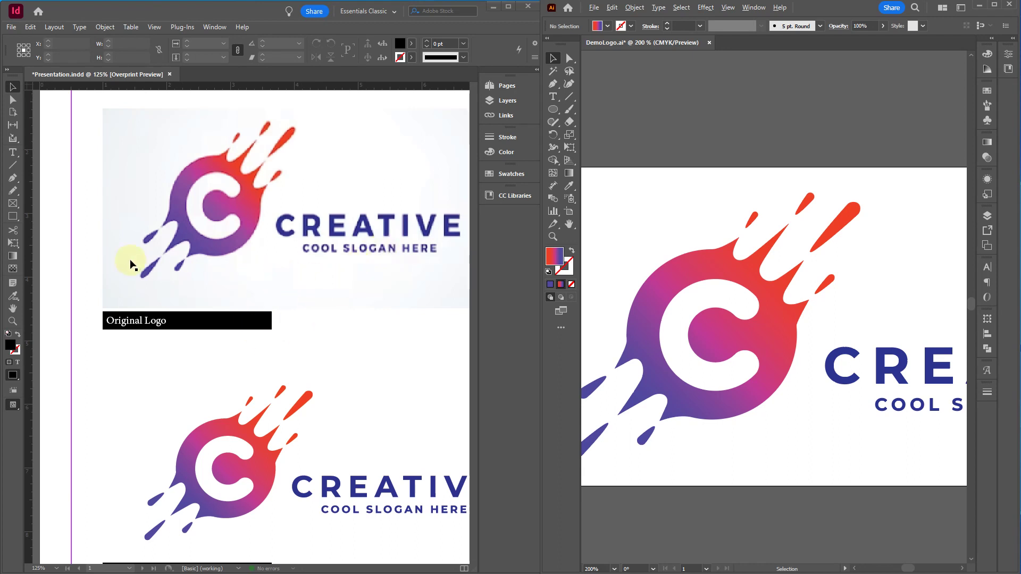
{"action": "scroll", "coordinate": [200, 297], "scroll_direction": "down", "scroll_amount": 3, "text": "alt"}
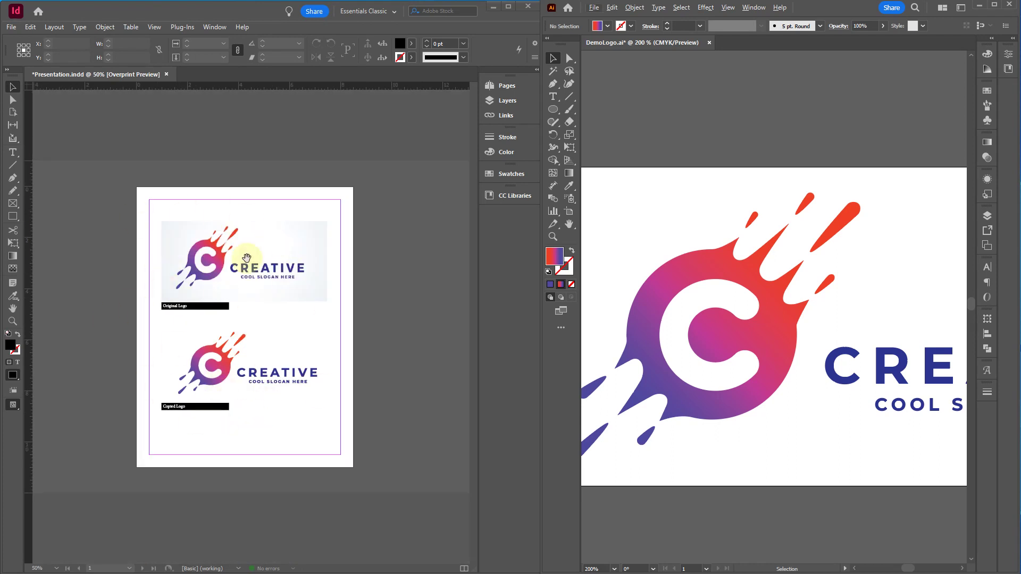